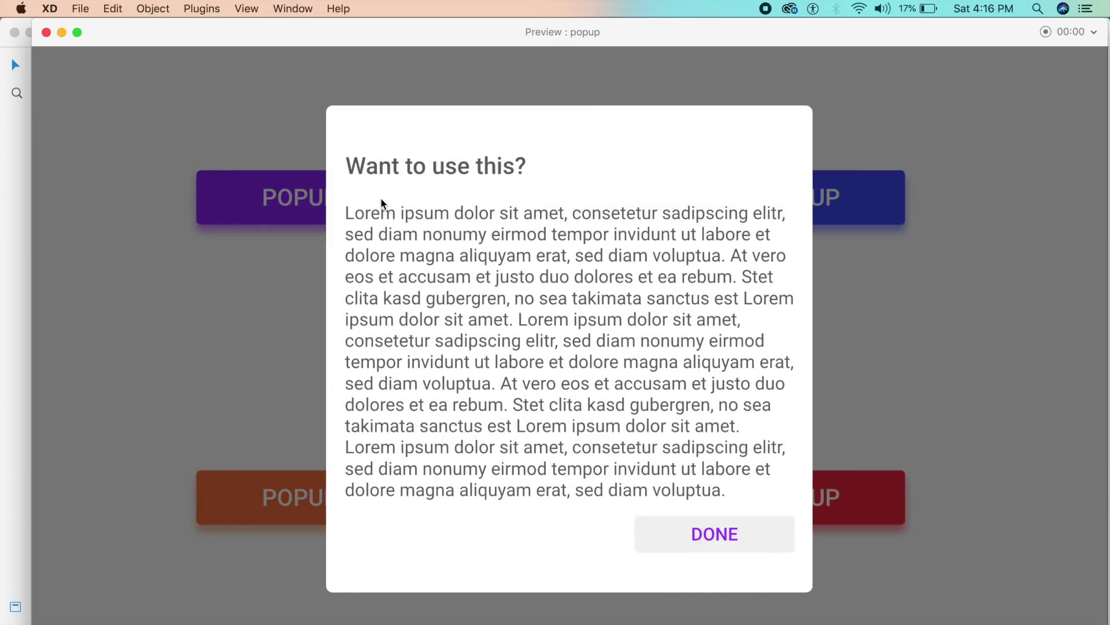
- In Preview, close the open popup card, then open and close the blue button's Lorem ipsum card
{"action": "left_click", "coordinate": [754, 532]}
{"action": "left_click", "coordinate": [778, 194]}
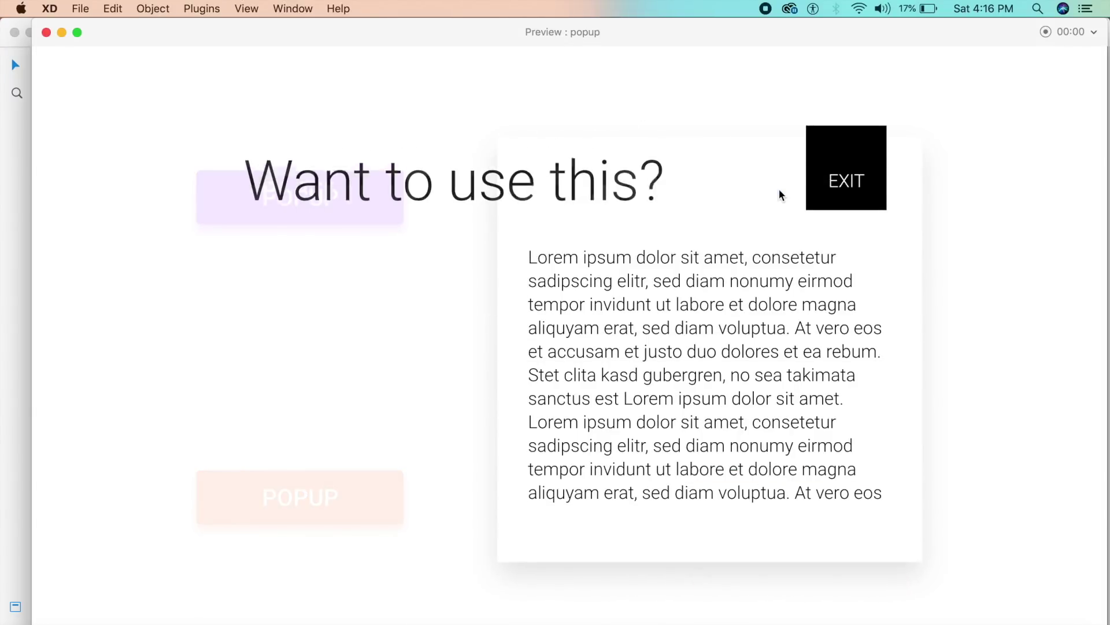
{"action": "left_click", "coordinate": [840, 194]}
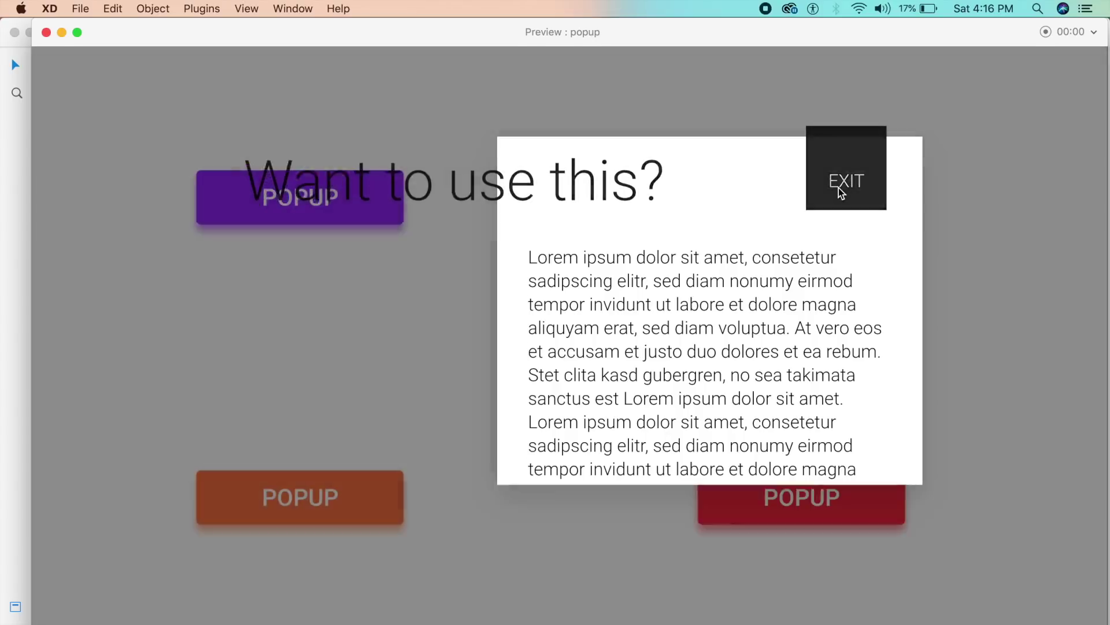
- Open and dismiss the orange button's dark popup, then open the red button's card
{"action": "left_click", "coordinate": [332, 493]}
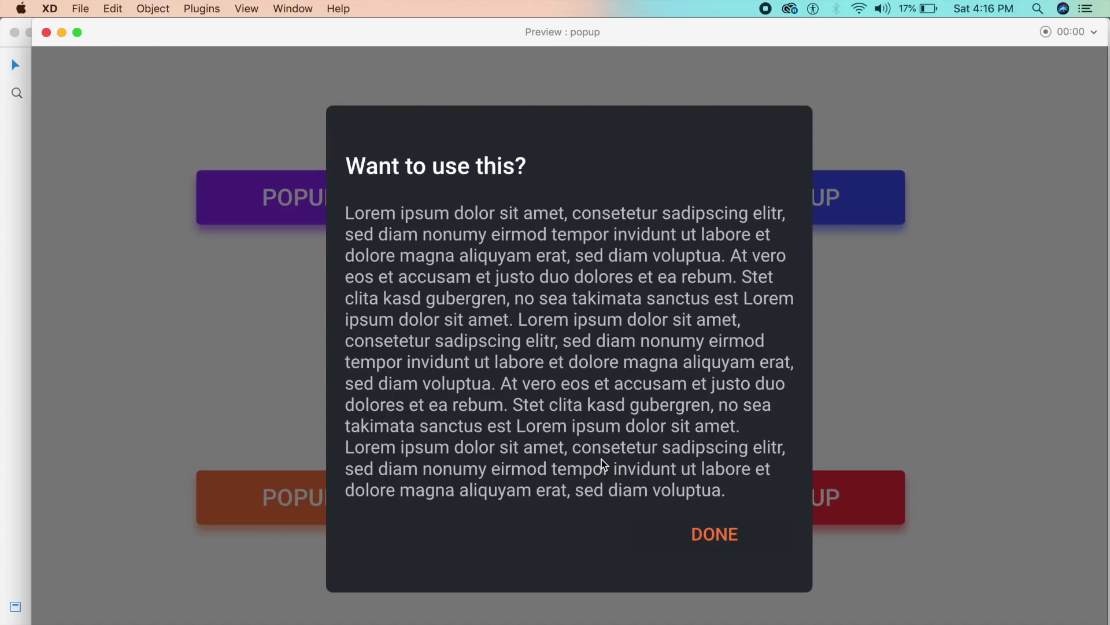
{"action": "left_click", "coordinate": [723, 541]}
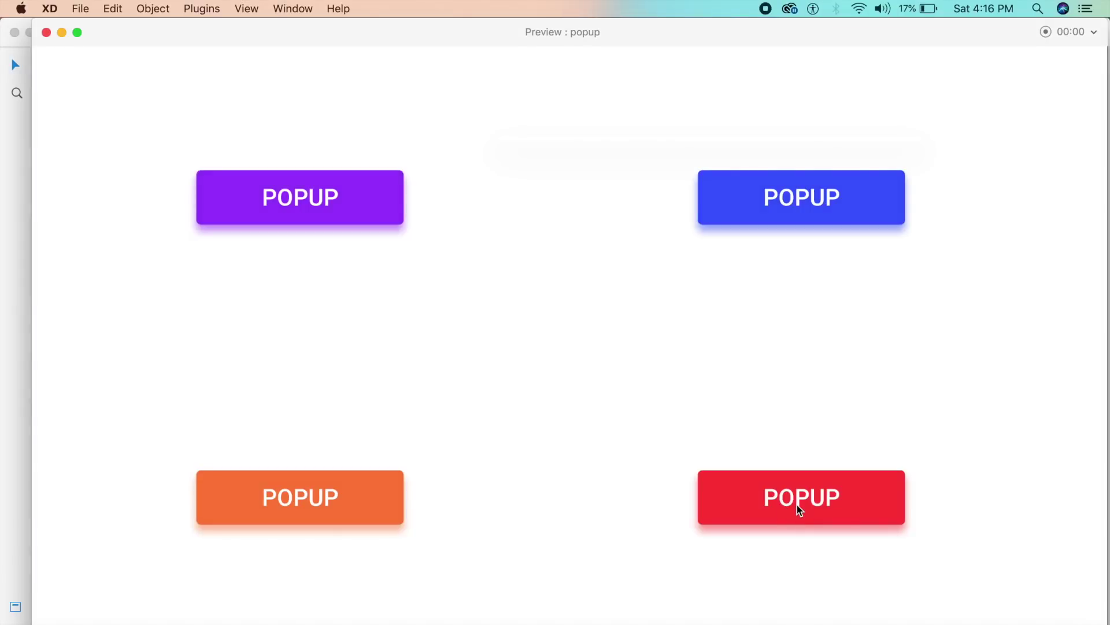
{"action": "left_click", "coordinate": [797, 505]}
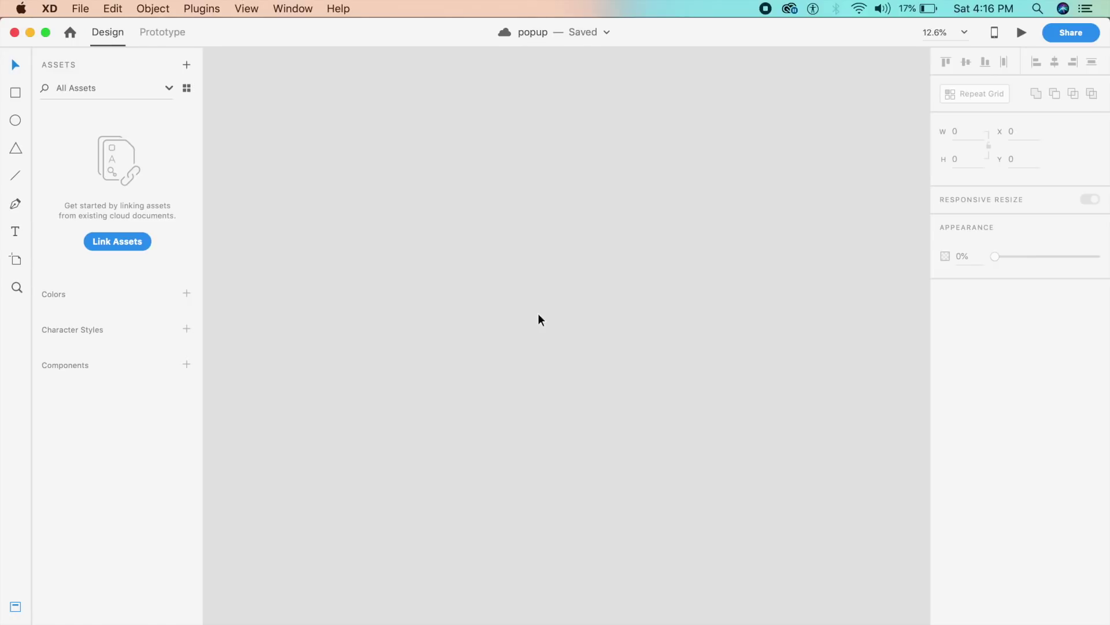
- Add a 1920×1080 Web 1920 artboard with the Artboard tool (A)
{"action": "key", "text": "a"}
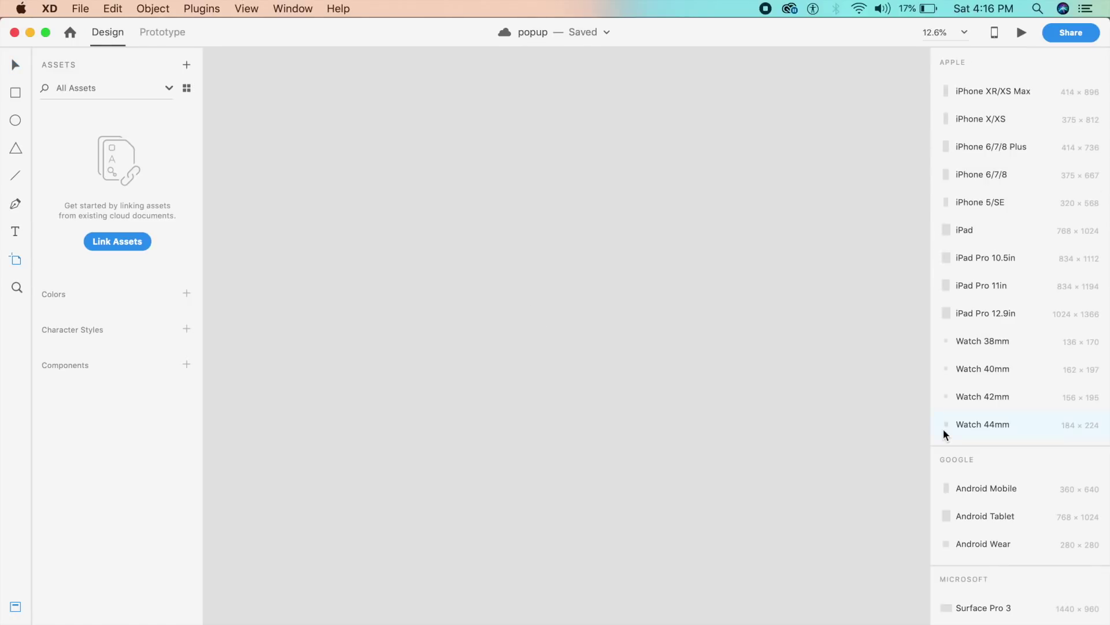
{"action": "scroll", "coordinate": [966, 473], "scroll_direction": "down", "scroll_amount": 5}
{"action": "left_click", "coordinate": [992, 612]}
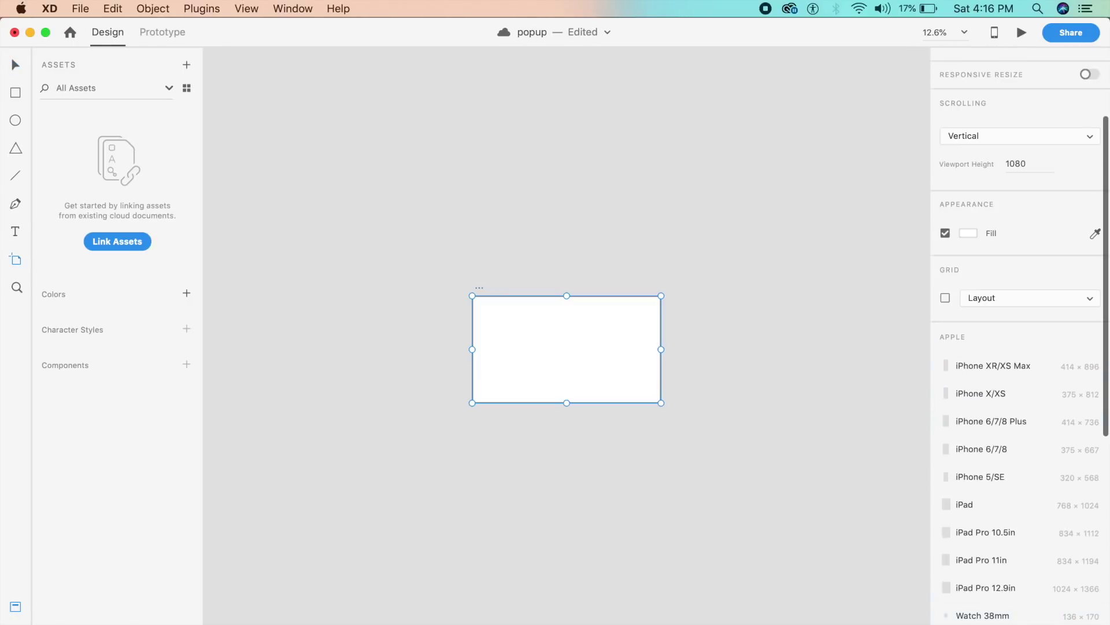
{"action": "scroll", "coordinate": [474, 302], "scroll_direction": "up", "scroll_amount": 5}
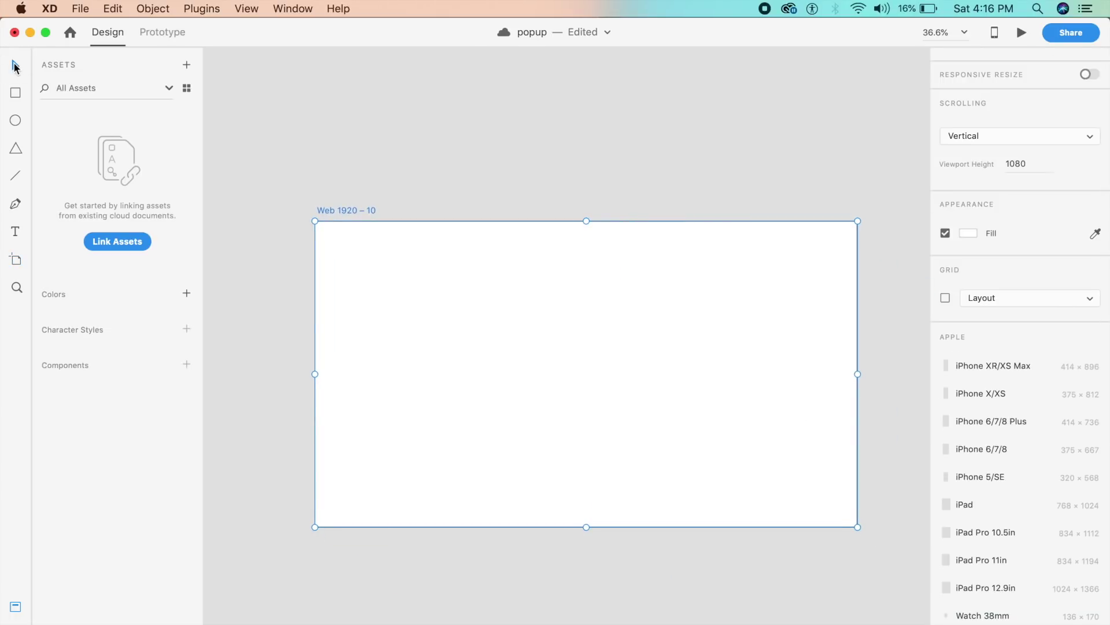
- Rename the new artboard to 'home'
{"action": "left_click", "coordinate": [15, 64]}
{"action": "double_click", "coordinate": [359, 211]}
{"action": "type", "text": "home"}
{"action": "key", "text": "Return"}
{"action": "left_click", "coordinate": [543, 138]}
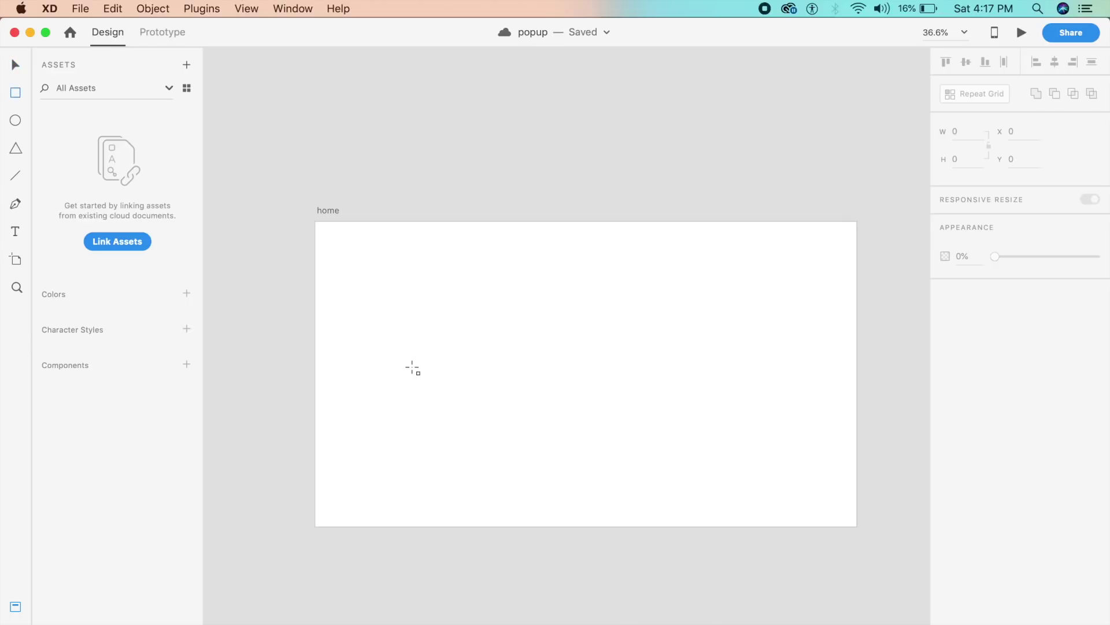
- Draw a wide rectangle on home and place a copy beside it
{"action": "left_click_drag", "start_coordinate": [389, 347], "coordinate": [751, 361]}
{"action": "key", "text": "Escape"}
{"action": "left_click", "coordinate": [528, 367]}
{"action": "left_click", "coordinate": [584, 414]}
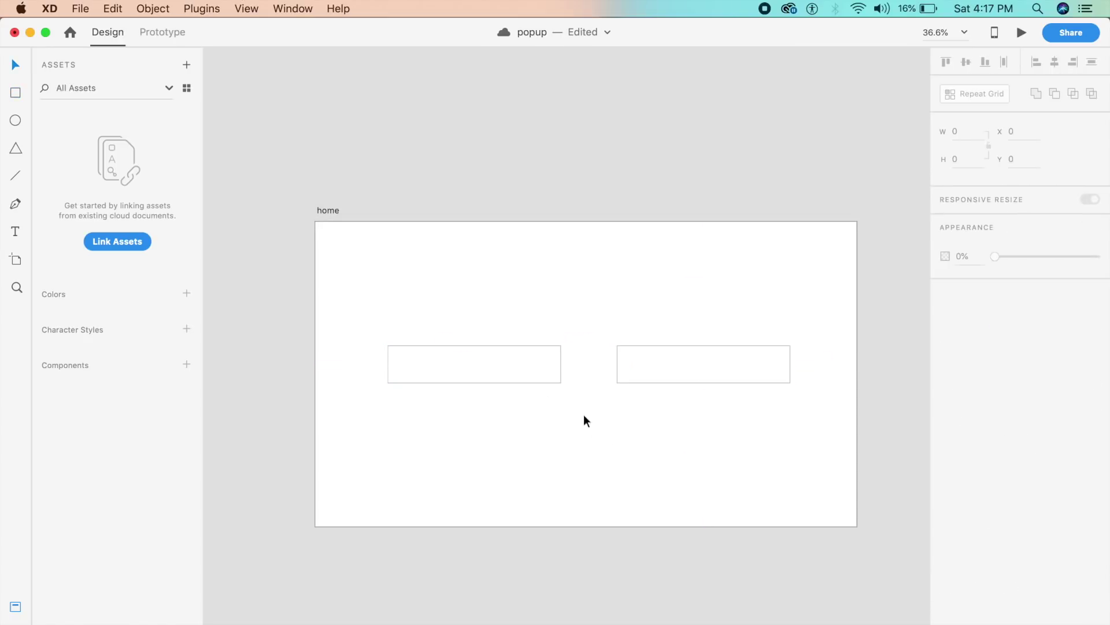
- Remove both rectangles' border and give them a 12 corner radius
{"action": "left_click", "coordinate": [546, 383]}
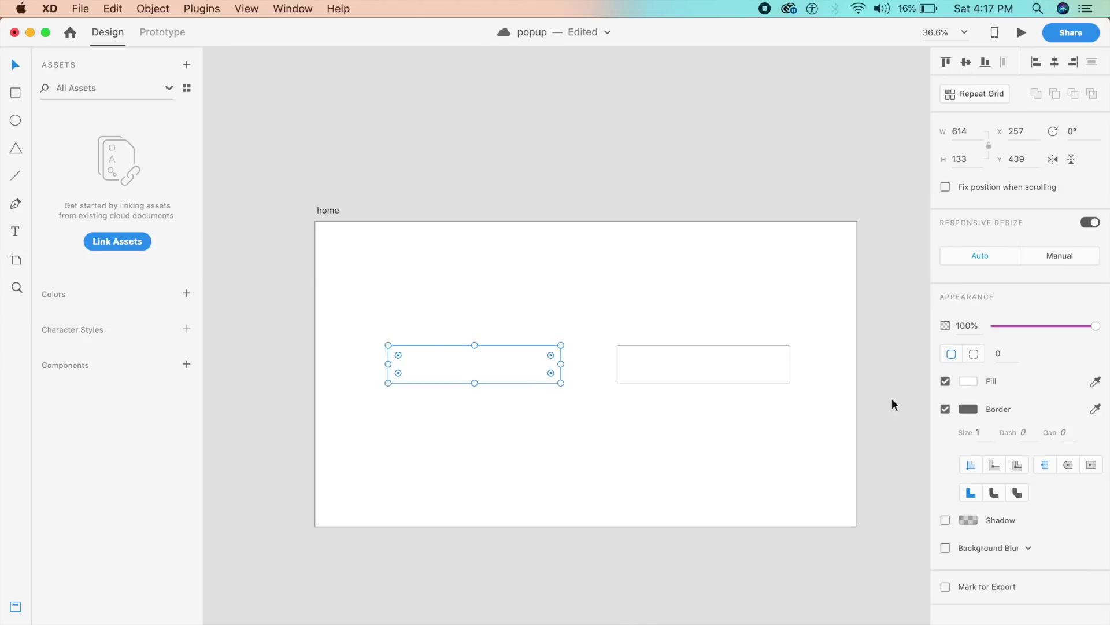
{"action": "left_click", "coordinate": [727, 356], "text": "shift"}
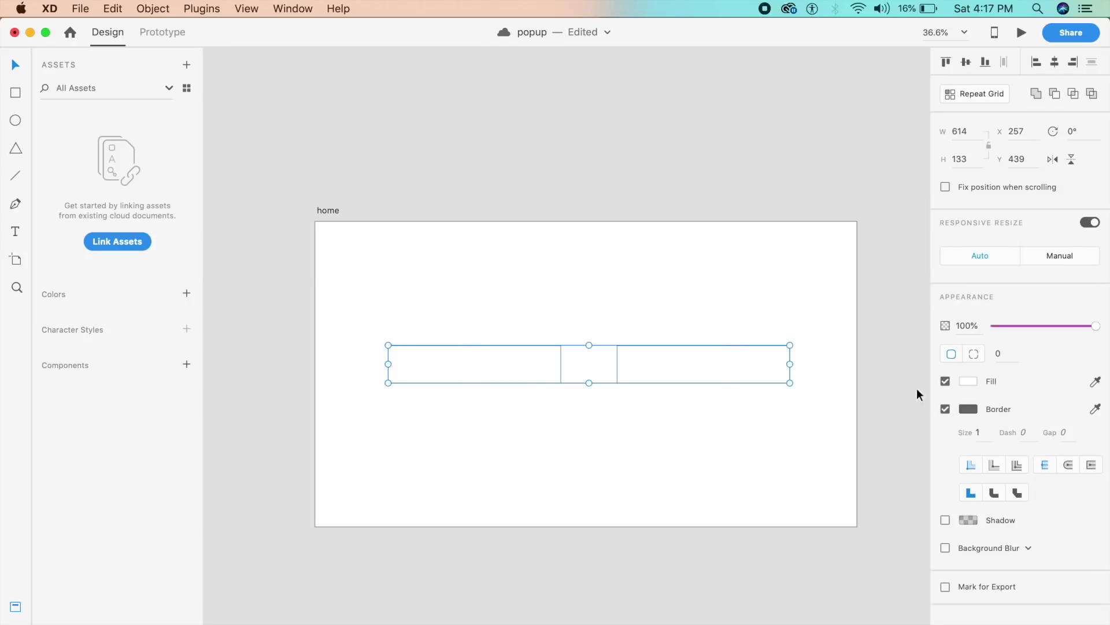
{"action": "left_click", "coordinate": [945, 408]}
{"action": "left_click", "coordinate": [998, 354]}
{"action": "type", "text": "12"}
{"action": "key", "text": "Return"}
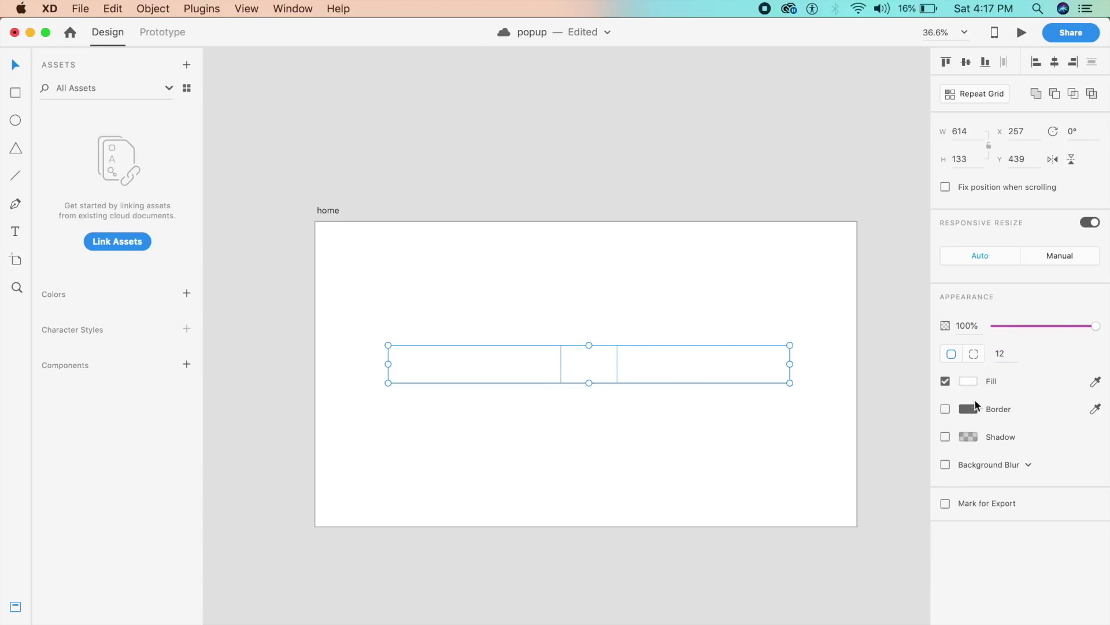
- Fill both rectangles purple, then change the right one to pink
{"action": "left_click", "coordinate": [968, 382]}
{"action": "left_click_drag", "start_coordinate": [923, 347], "coordinate": [889, 305]}
{"action": "left_click", "coordinate": [652, 254]}
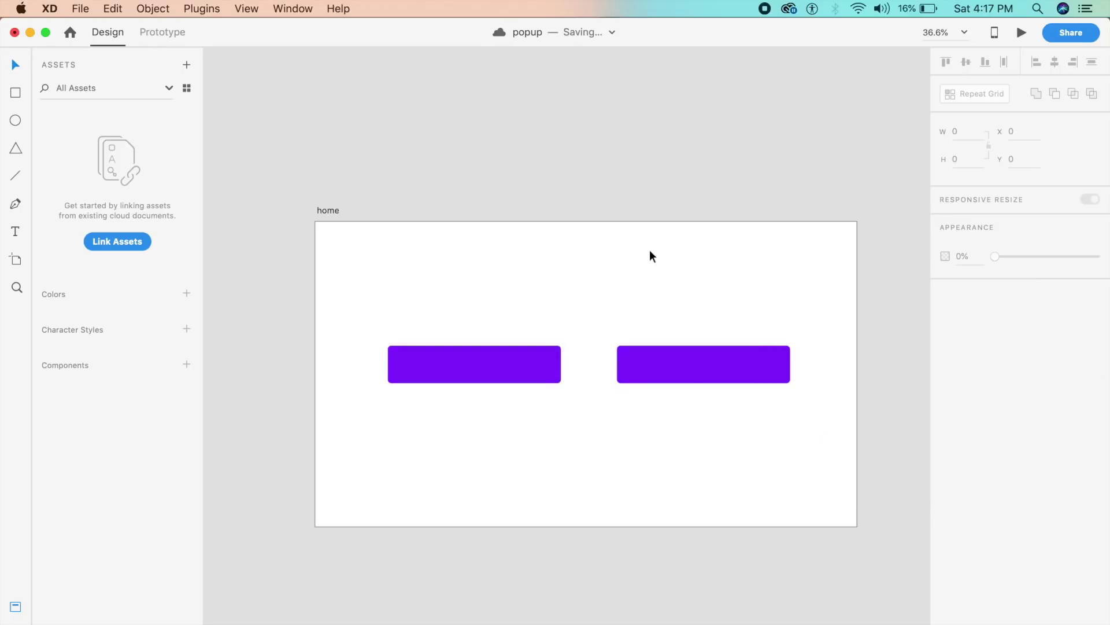
{"action": "left_click", "coordinate": [635, 367]}
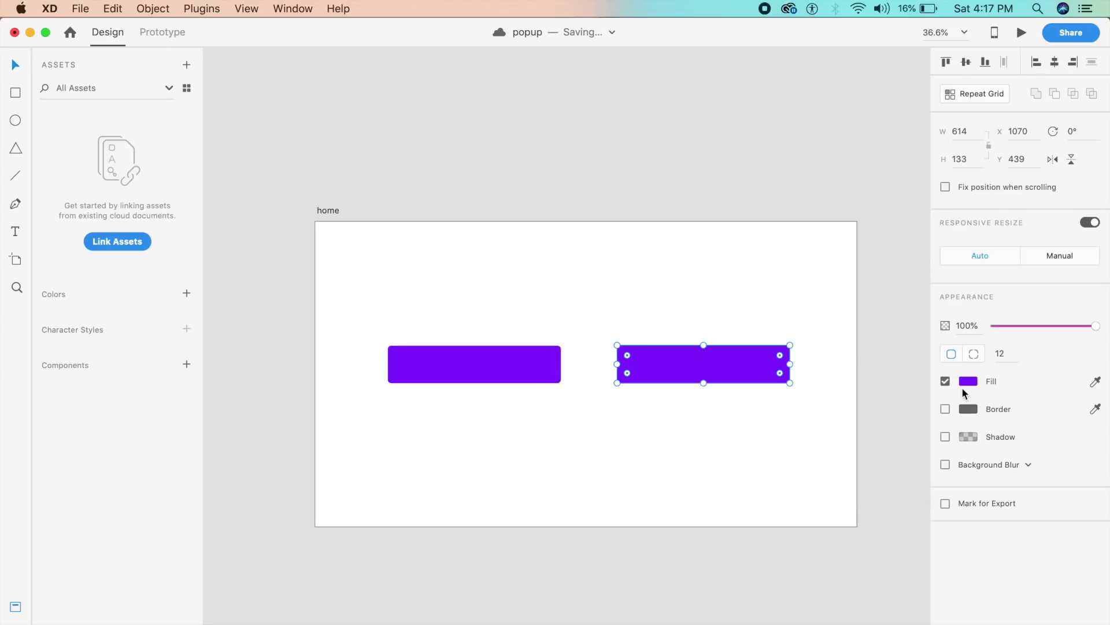
{"action": "left_click", "coordinate": [967, 382]}
{"action": "left_click_drag", "start_coordinate": [918, 384], "coordinate": [910, 317]}
{"action": "left_click", "coordinate": [542, 273]}
- Nudge both rectangles together slightly left and up
{"action": "left_click_drag", "start_coordinate": [704, 443], "coordinate": [491, 347]}
{"action": "left_click_drag", "start_coordinate": [642, 362], "coordinate": [640, 364]}
{"action": "left_click", "coordinate": [675, 302]}
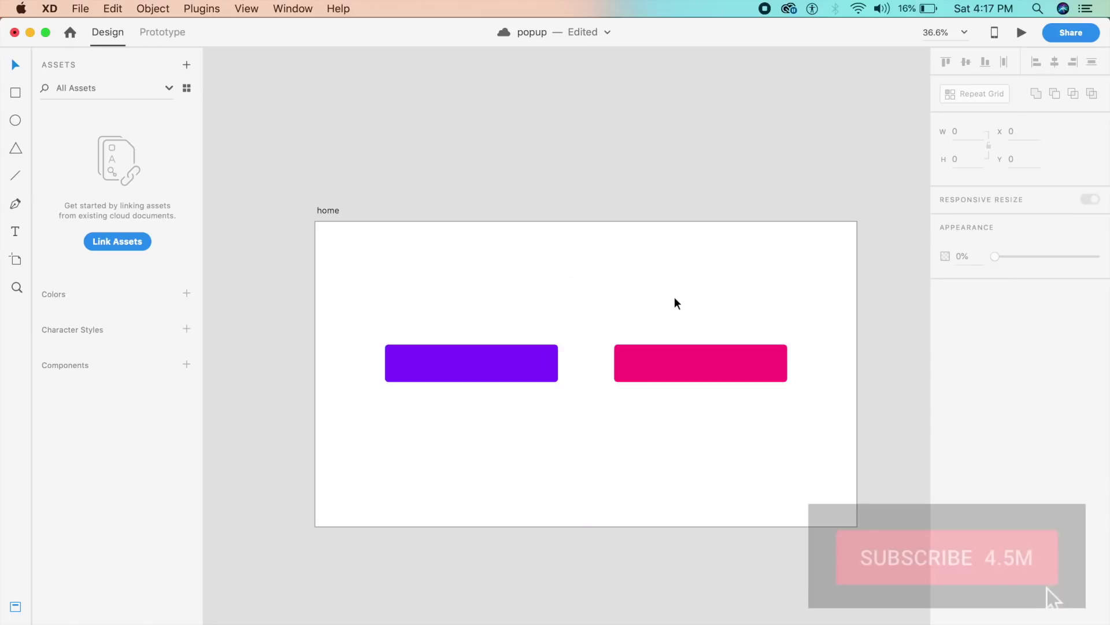
{"action": "scroll", "coordinate": [675, 299], "scroll_direction": "right", "scroll_amount": 1}
- Add a 'POPUP 1' text label on the purple rectangle
{"action": "key", "text": "t"}
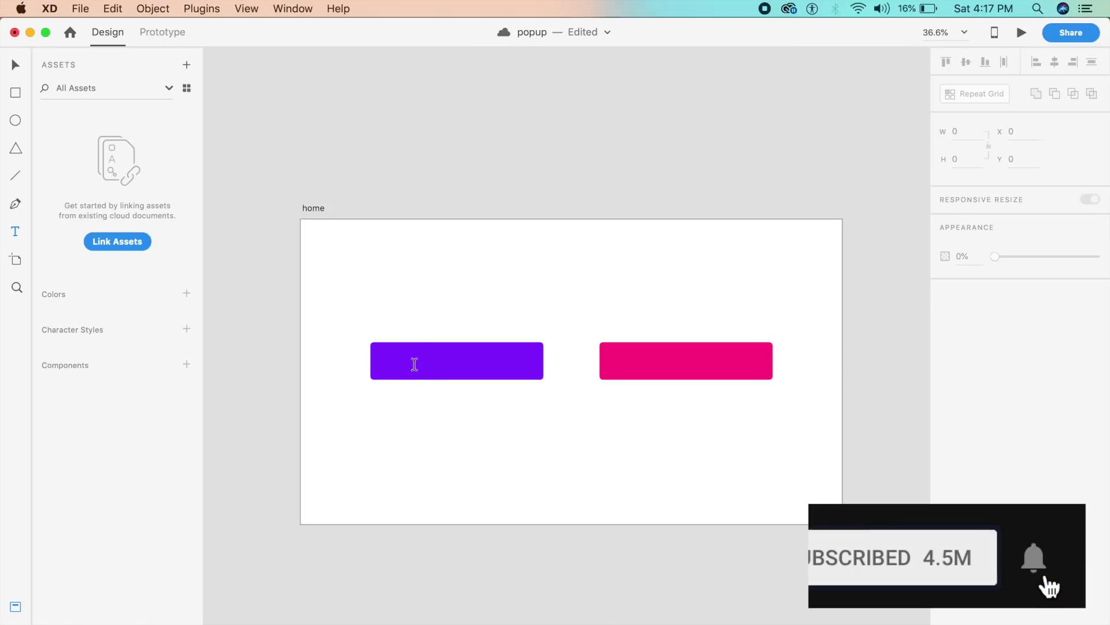
{"action": "left_click", "coordinate": [581, 315]}
{"action": "type", "text": "POU"}
{"action": "key", "text": "BackSpace"}
{"action": "key", "text": "BackSpace"}
{"action": "type", "text": "PUP"}
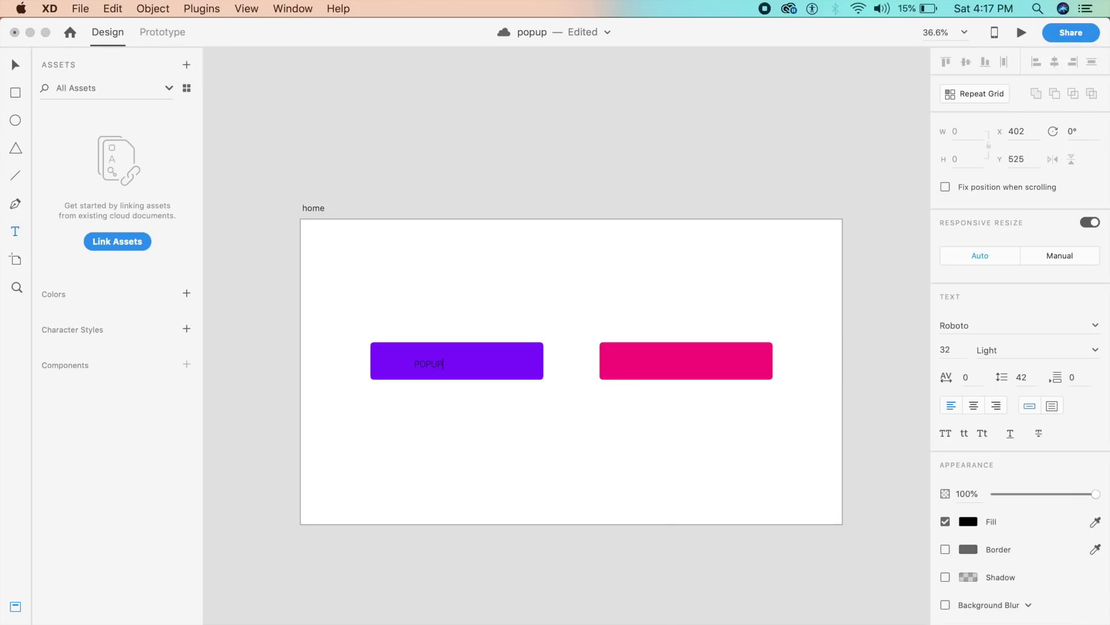
{"action": "key", "text": "Escape"}
{"action": "left_click", "coordinate": [442, 366]}
{"action": "left_click_drag", "start_coordinate": [442, 366], "coordinate": [439, 360]}
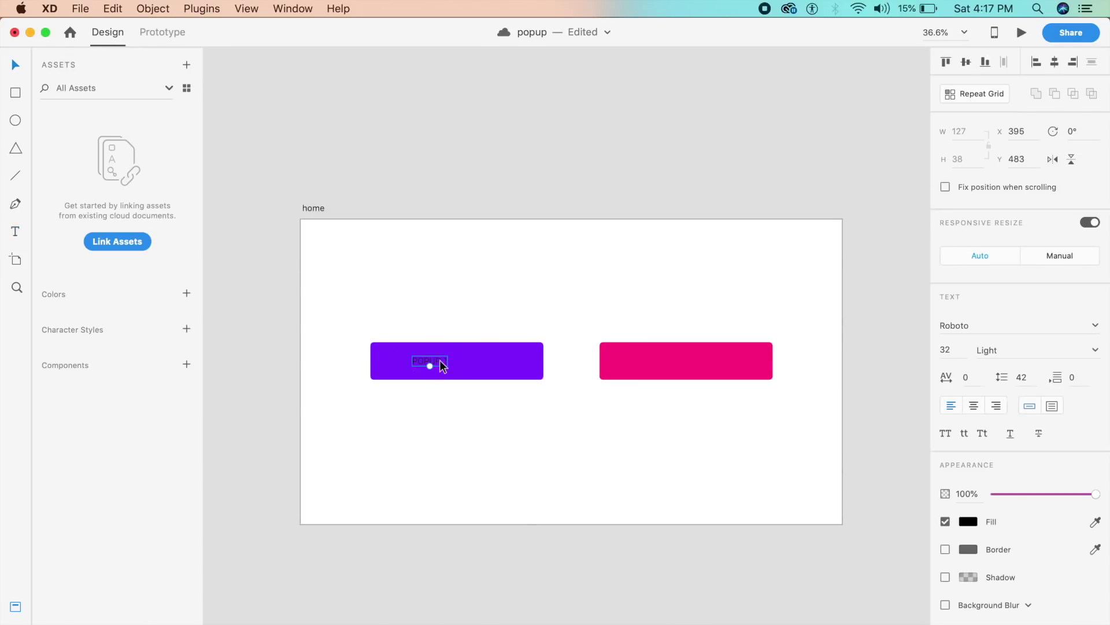
- Make the POPUP 1 text white, size 60, Medium weight
{"action": "left_click", "coordinate": [974, 523]}
{"action": "left_click_drag", "start_coordinate": [850, 478], "coordinate": [825, 384]}
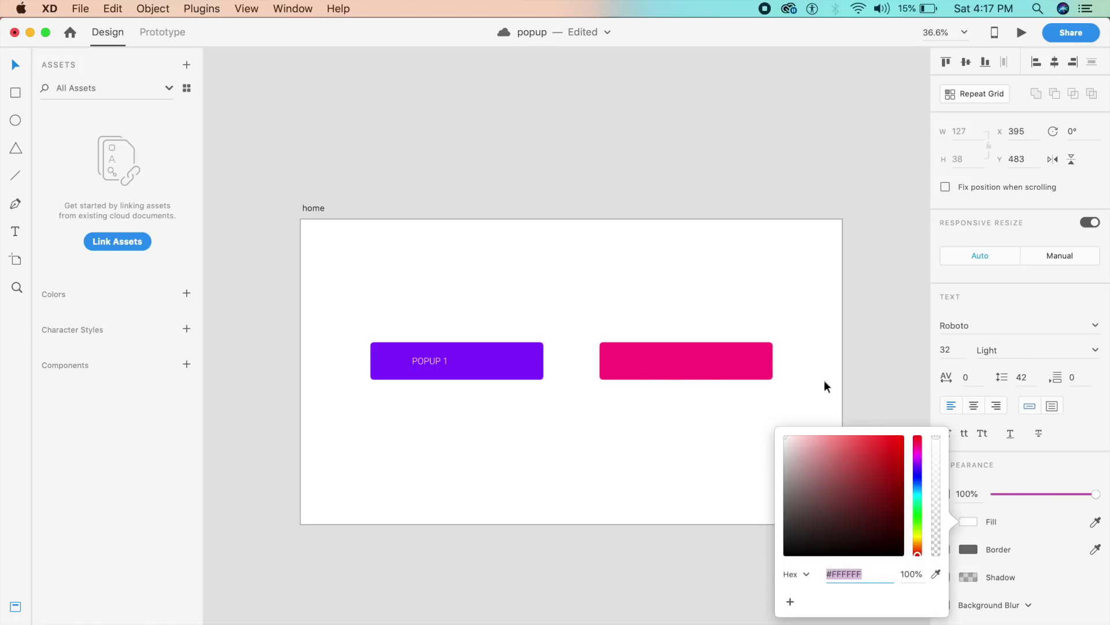
{"action": "double_click", "coordinate": [951, 350]}
{"action": "type", "text": "42"}
{"action": "key", "text": "Return"}
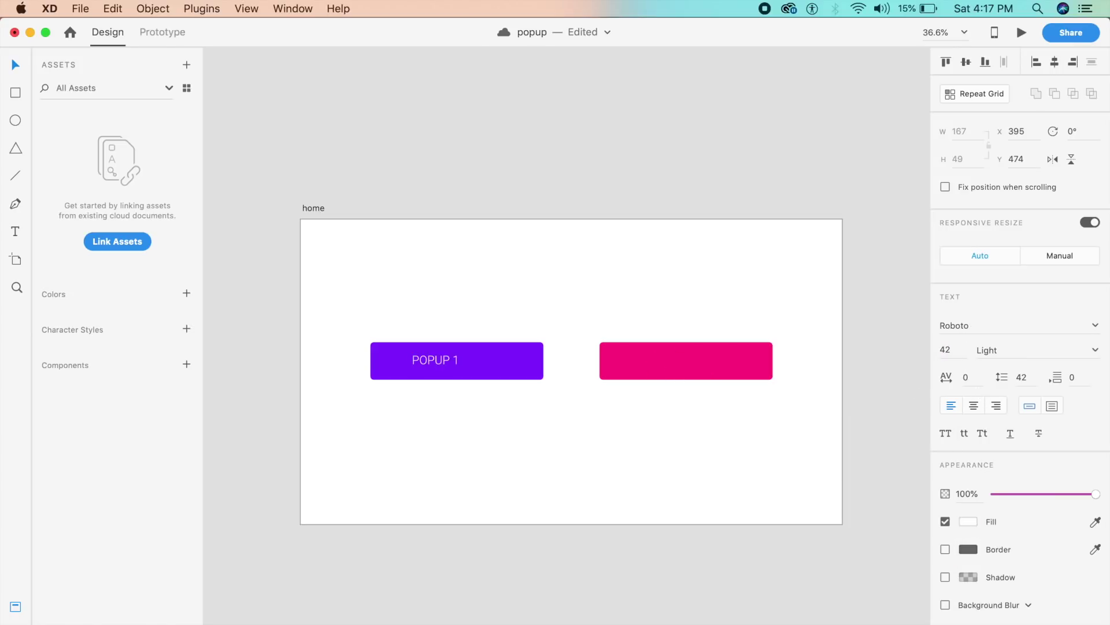
{"action": "left_click", "coordinate": [949, 350]}
{"action": "type", "text": "60"}
{"action": "key", "text": "Return"}
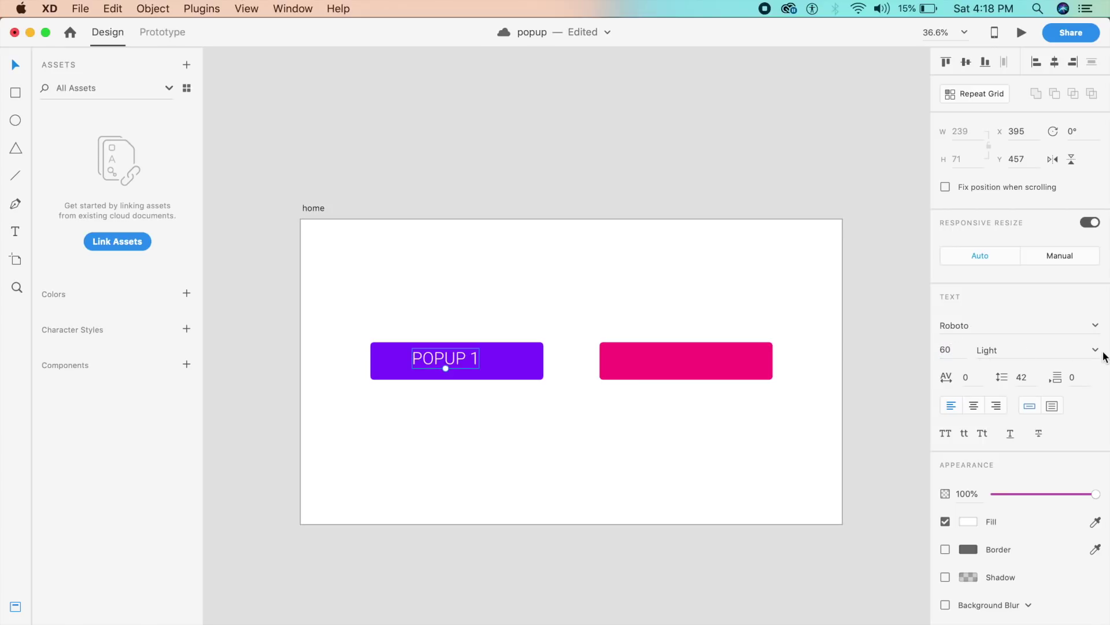
{"action": "left_click", "coordinate": [1102, 352]}
{"action": "left_click", "coordinate": [1011, 429]}
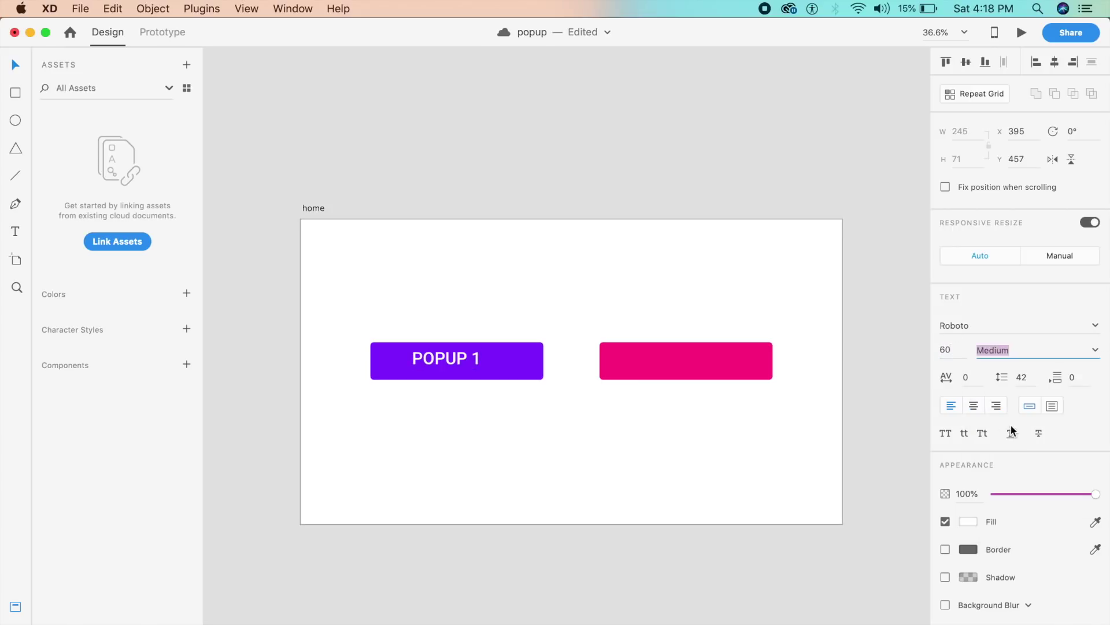
- Center the label on the purple button and edit its copy on the pink button to 'POPUP 2'
{"action": "left_click", "coordinate": [461, 358]}
{"action": "left_click_drag", "start_coordinate": [461, 357], "coordinate": [702, 361]}
{"action": "double_click", "coordinate": [699, 356]}
{"action": "type", "text": "POPUP 2"}
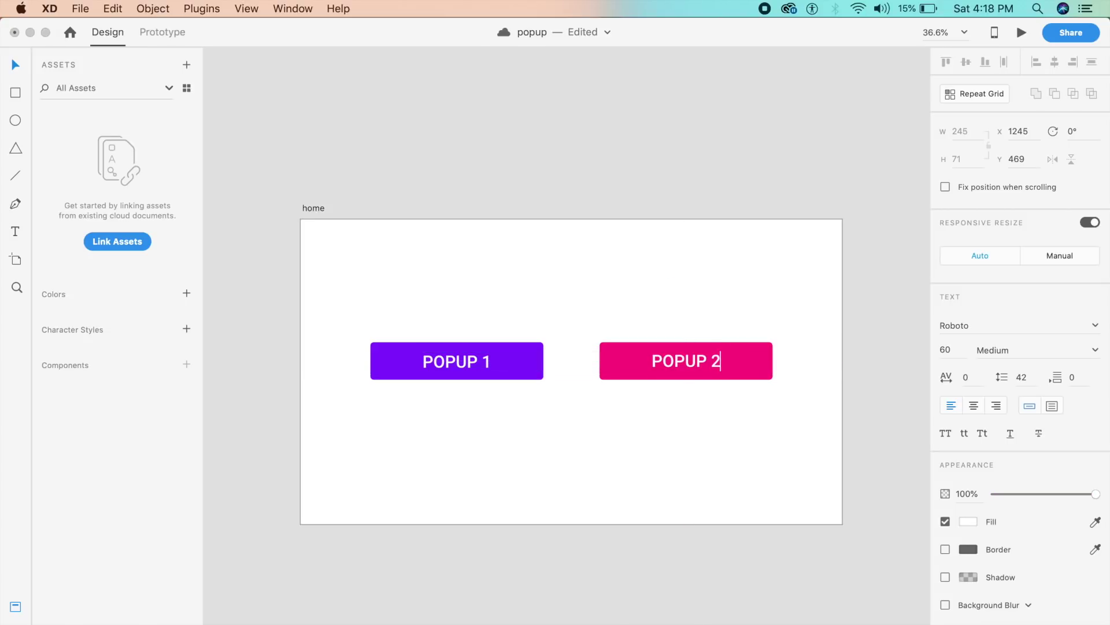
{"action": "left_click", "coordinate": [720, 293]}
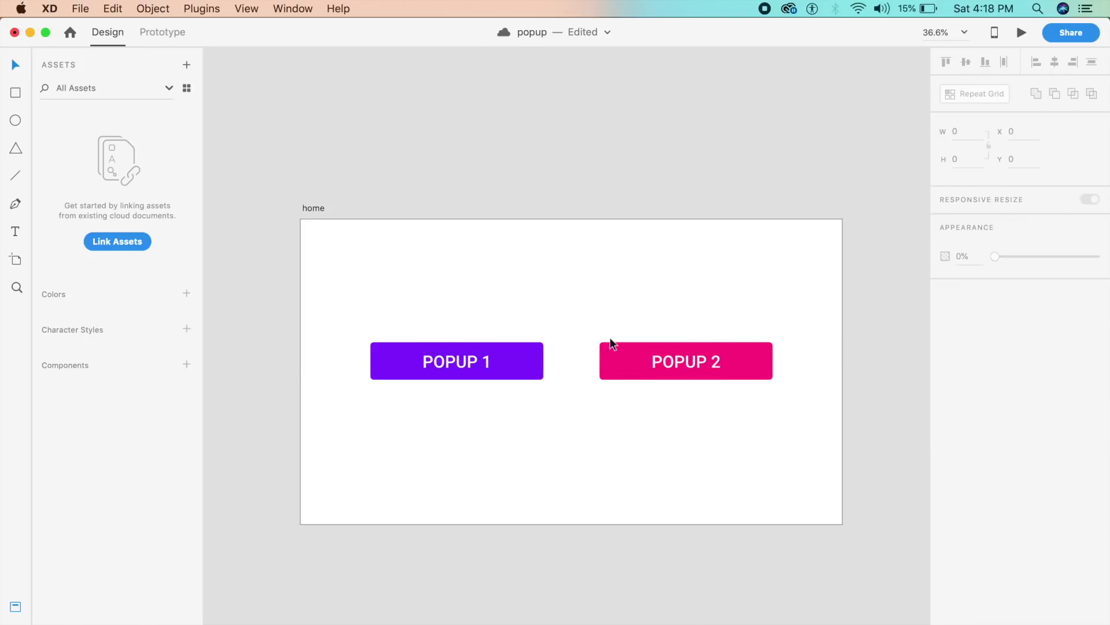
- Give both POPUP buttons a drop shadow with Y offset 12 and blur 24
{"action": "left_click", "coordinate": [543, 365]}
{"action": "left_click", "coordinate": [747, 373]}
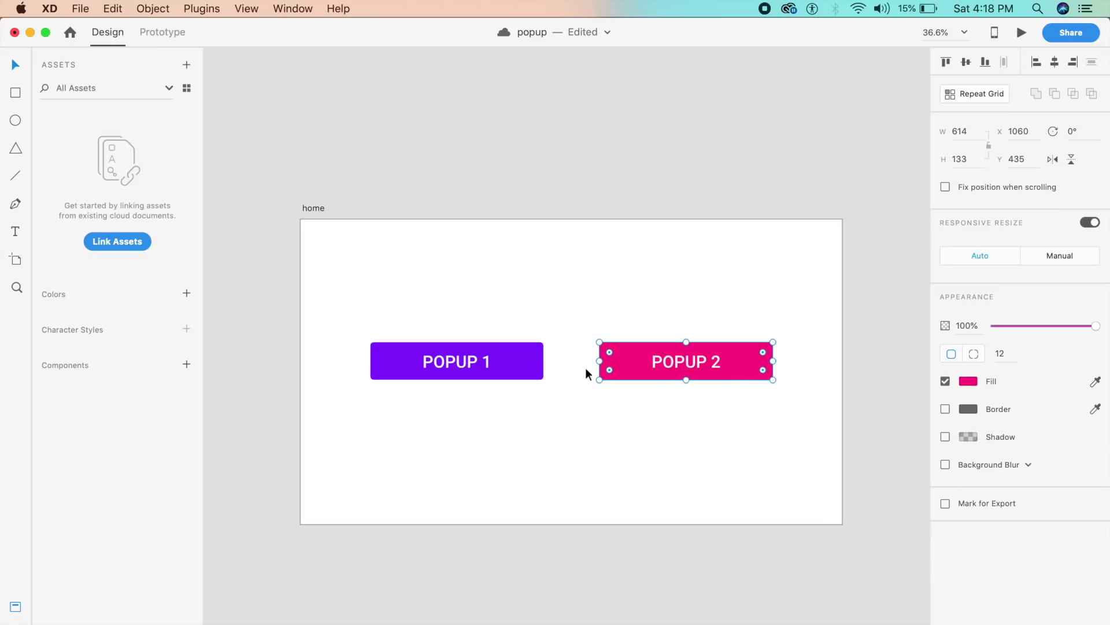
{"action": "left_click", "coordinate": [514, 358], "text": "shift"}
{"action": "left_click", "coordinate": [945, 437]}
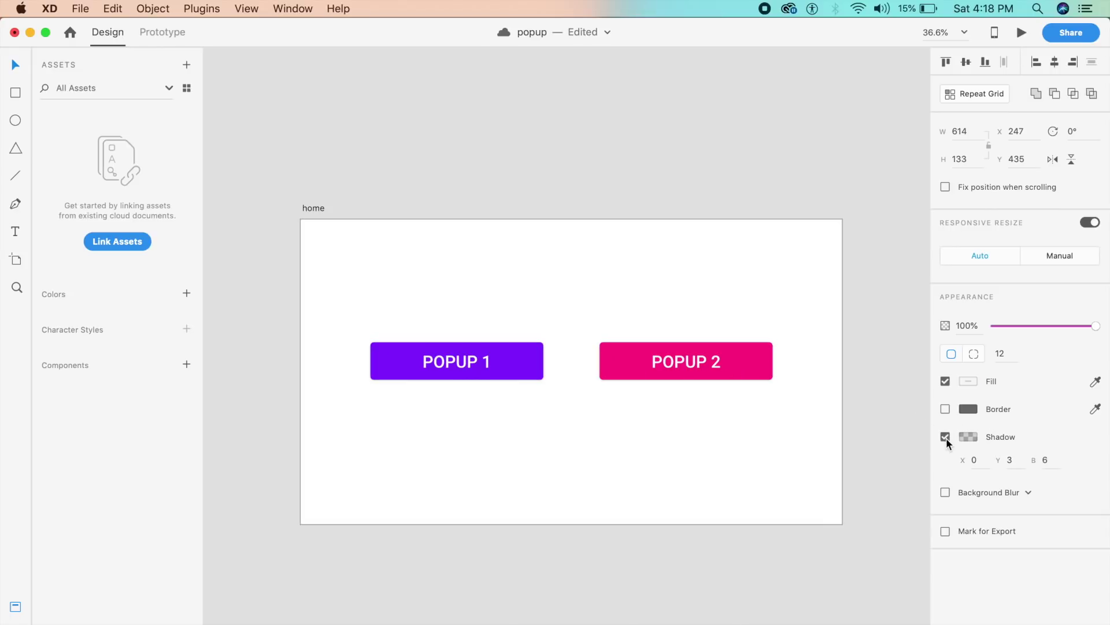
{"action": "left_click", "coordinate": [1011, 460]}
{"action": "type", "text": "12"}
{"action": "key", "text": "Tab"}
{"action": "type", "text": "24"}
{"action": "key", "text": "Return"}
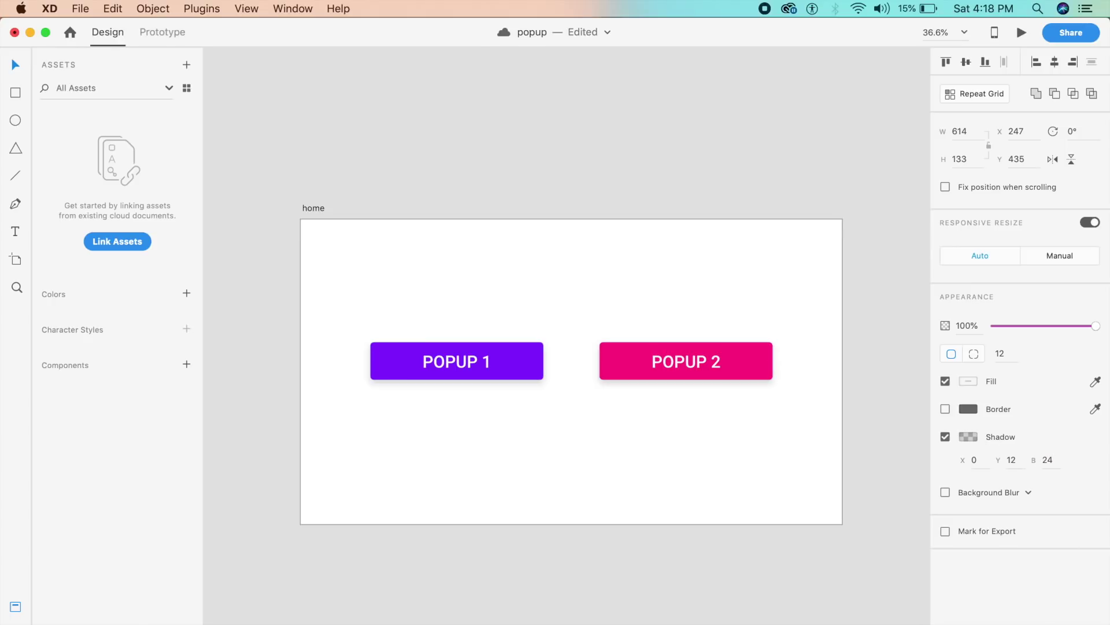
{"action": "left_click", "coordinate": [846, 438]}
- Select the home artboard
{"action": "scroll", "coordinate": [792, 432], "scroll_direction": "right", "scroll_amount": 5}
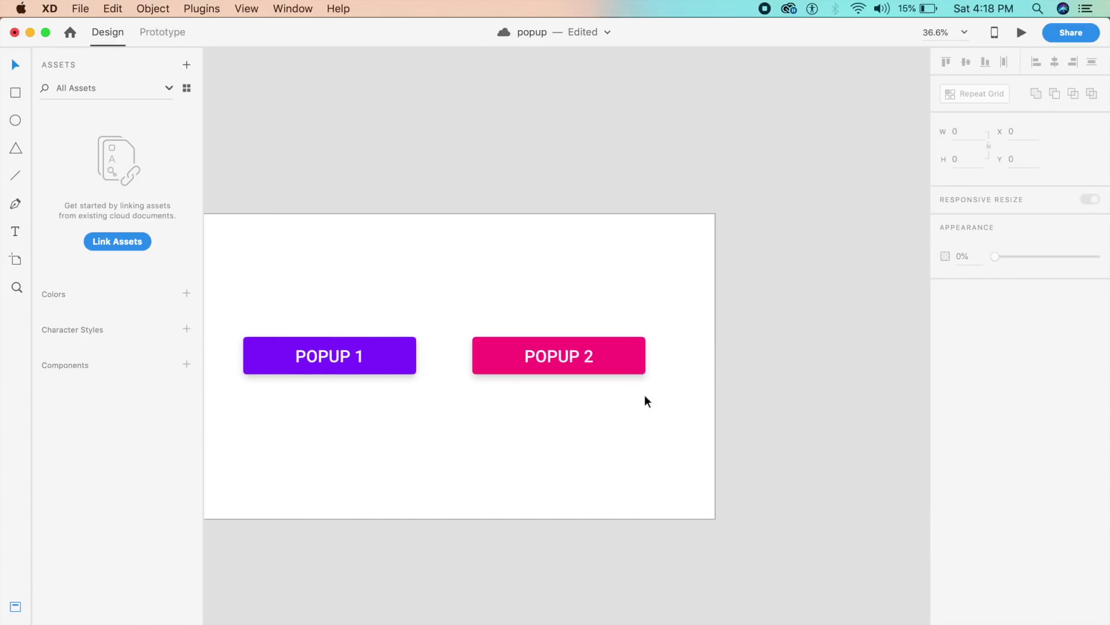
{"action": "scroll", "coordinate": [644, 396], "scroll_direction": "down", "scroll_amount": 3}
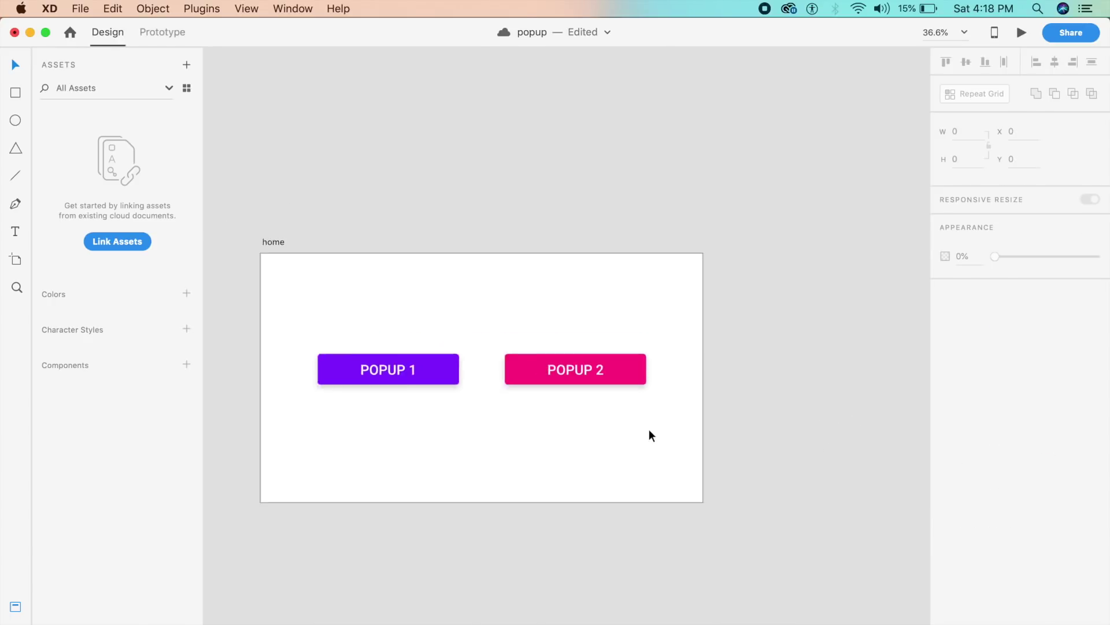
{"action": "left_click", "coordinate": [615, 435]}
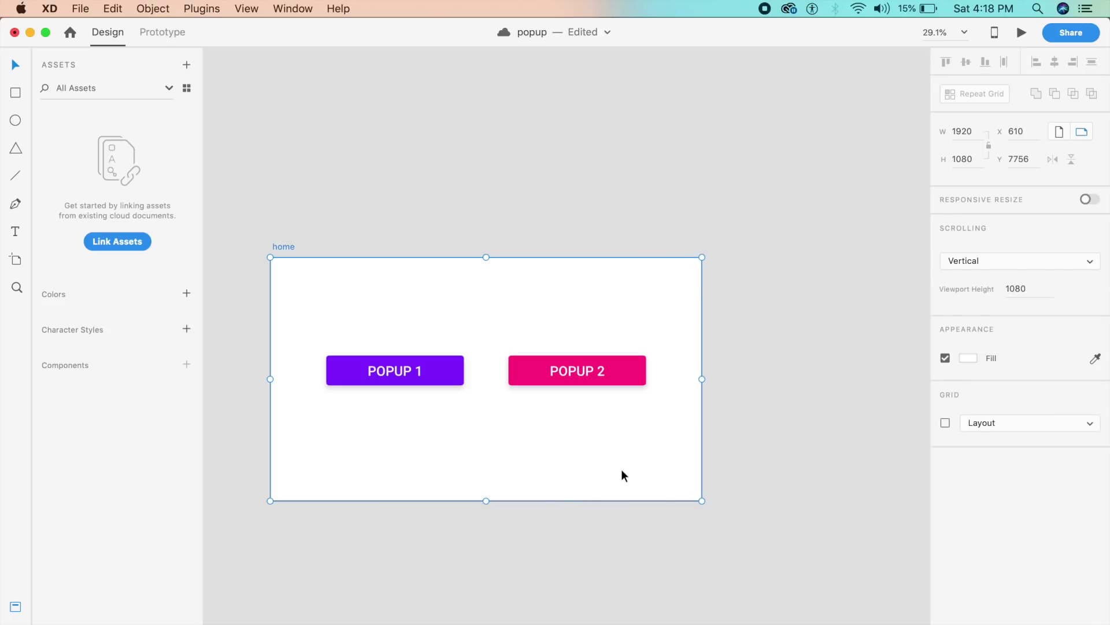
- Duplicate the home artboard as 'home – 1' with Cmd+D
{"action": "key", "text": "super+d"}
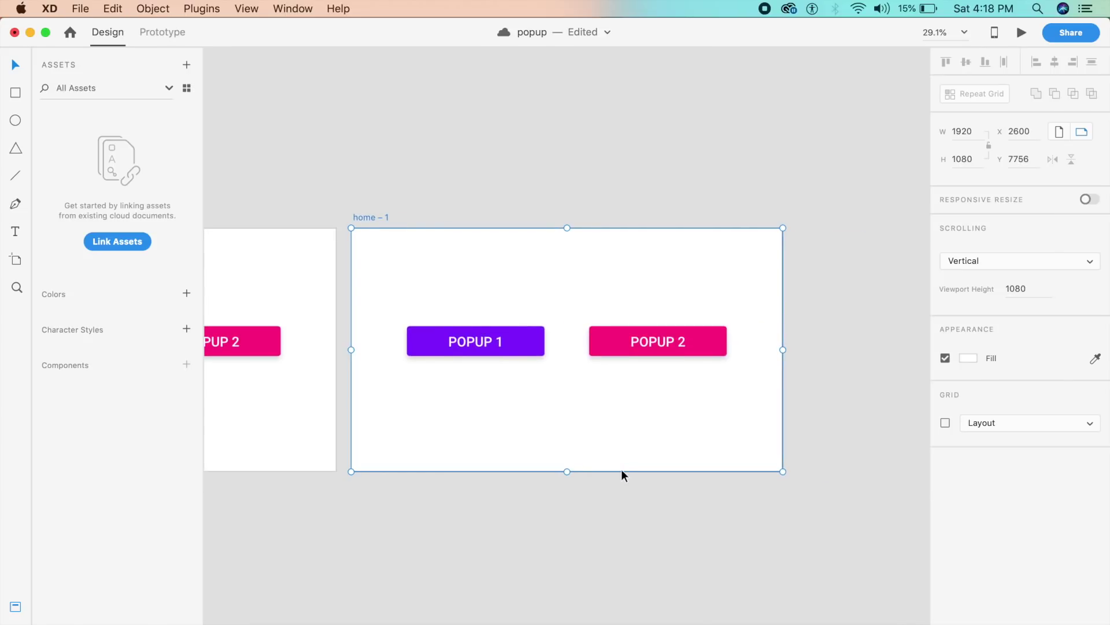
{"action": "scroll", "coordinate": [621, 470], "scroll_direction": "up", "scroll_amount": 2}
{"action": "left_click", "coordinate": [555, 362]}
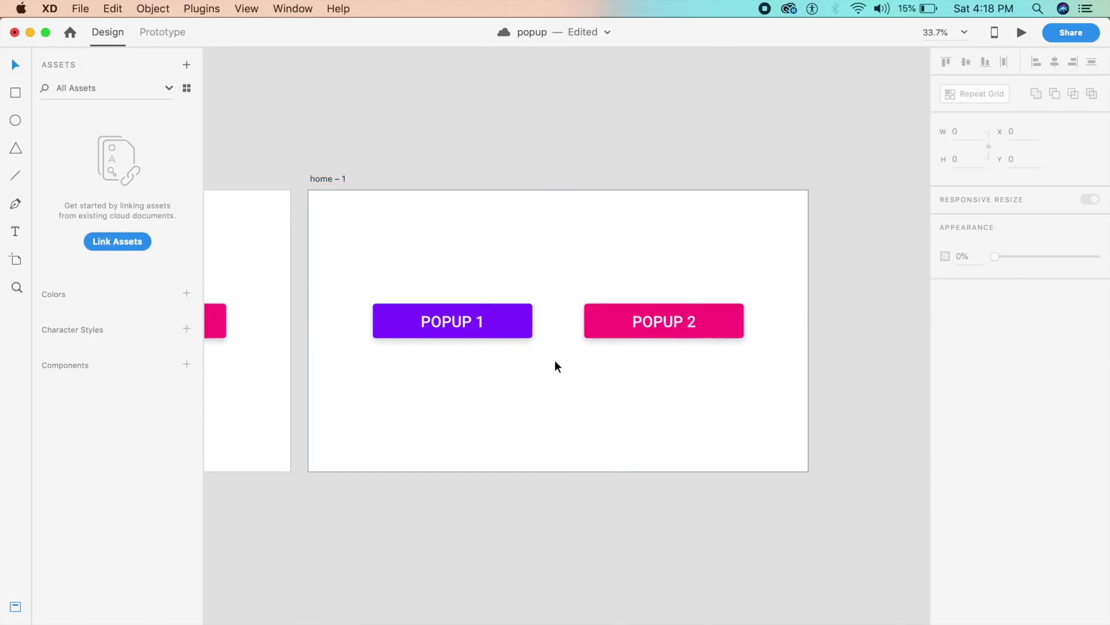
- Draw a rectangle covering the entire home – 1 artboard
{"action": "key", "text": "r"}
{"action": "left_click_drag", "start_coordinate": [308, 190], "coordinate": [808, 471]}
{"action": "key", "text": "Escape"}
{"action": "left_click", "coordinate": [743, 422]}
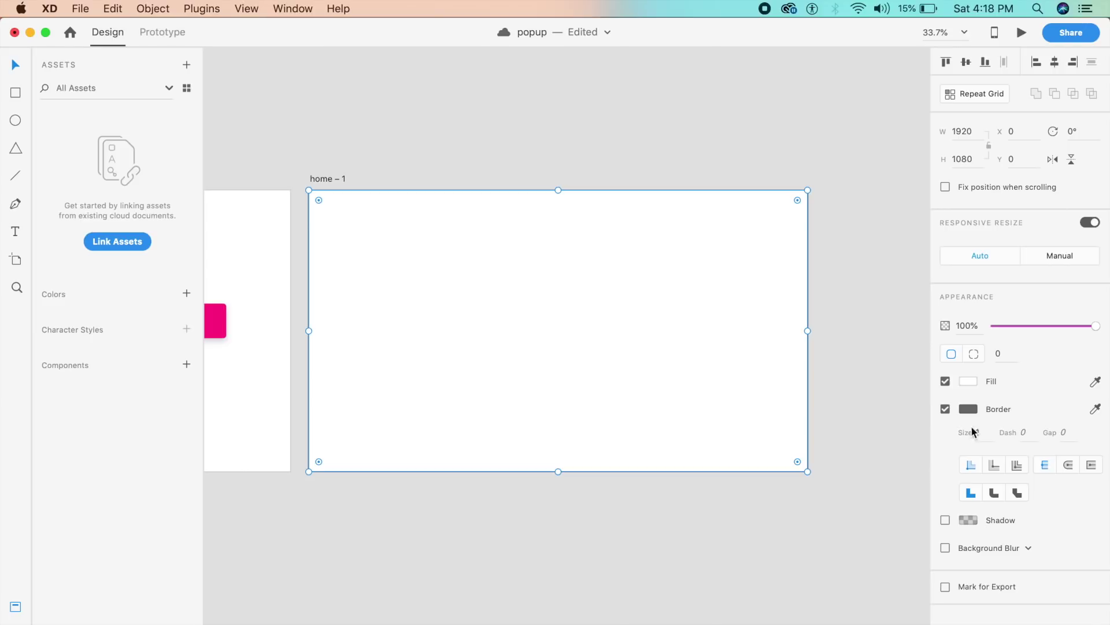
- Fill the overlay rectangle black and set its opacity to 50%
{"action": "left_click", "coordinate": [966, 381]}
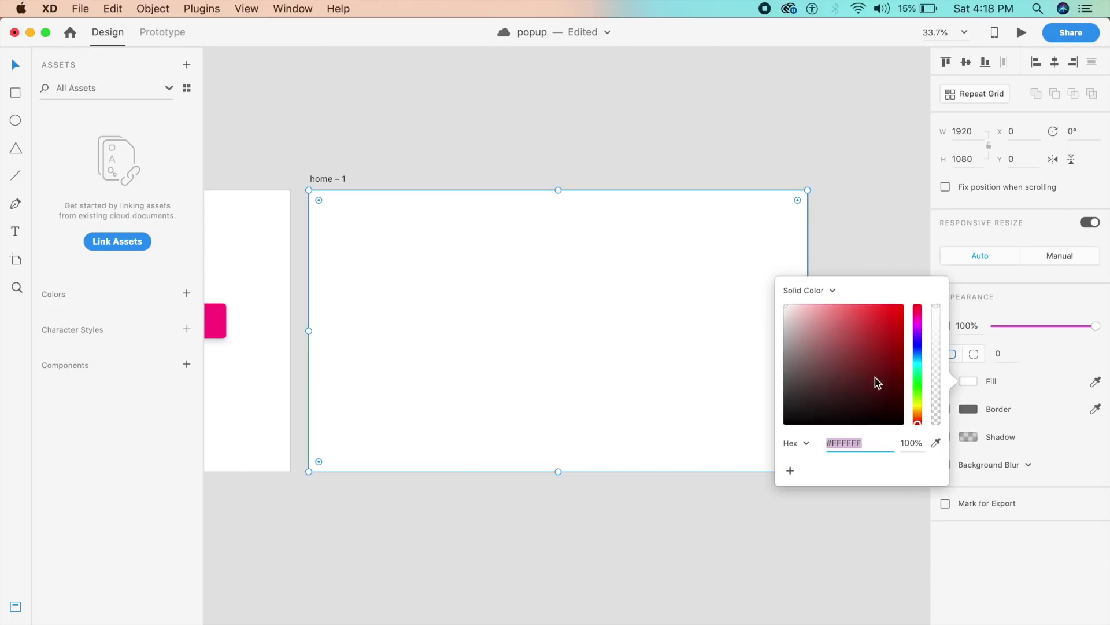
{"action": "left_click_drag", "start_coordinate": [875, 380], "coordinate": [675, 519]}
{"action": "left_click", "coordinate": [623, 586]}
{"action": "left_click", "coordinate": [657, 419]}
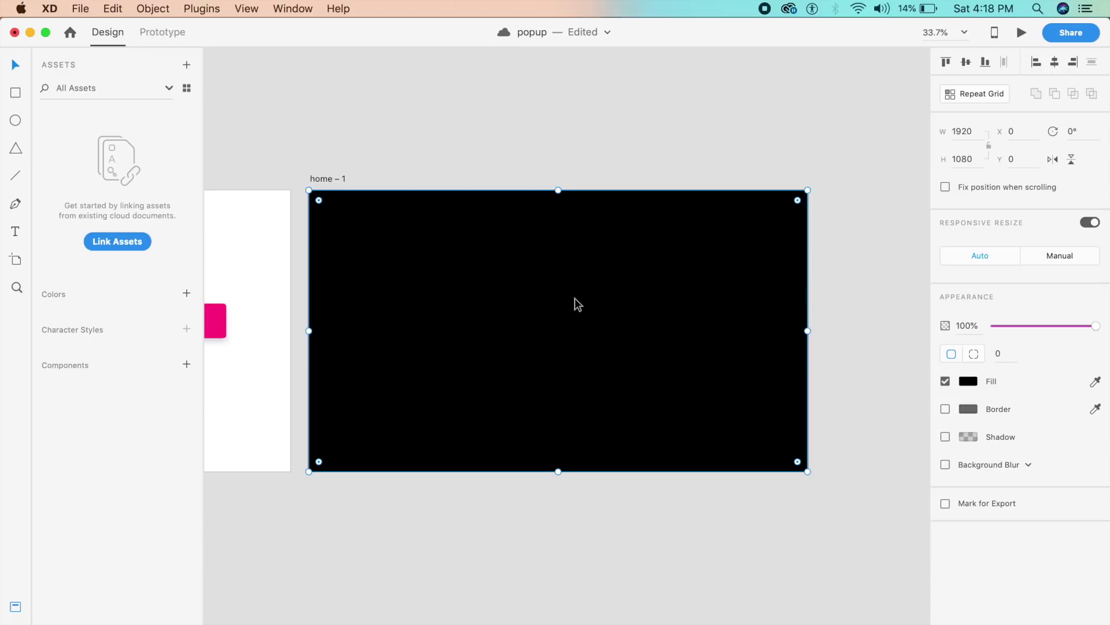
{"action": "left_click", "coordinate": [978, 325]}
{"action": "type", "text": "50"}
{"action": "key", "text": "Return"}
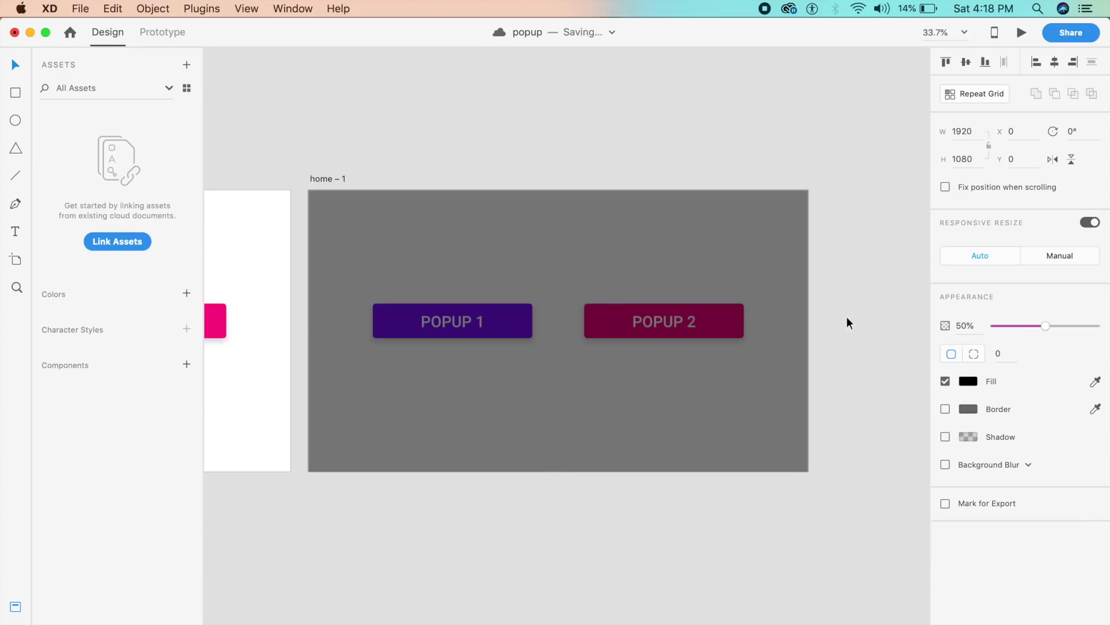
{"action": "left_click", "coordinate": [876, 337]}
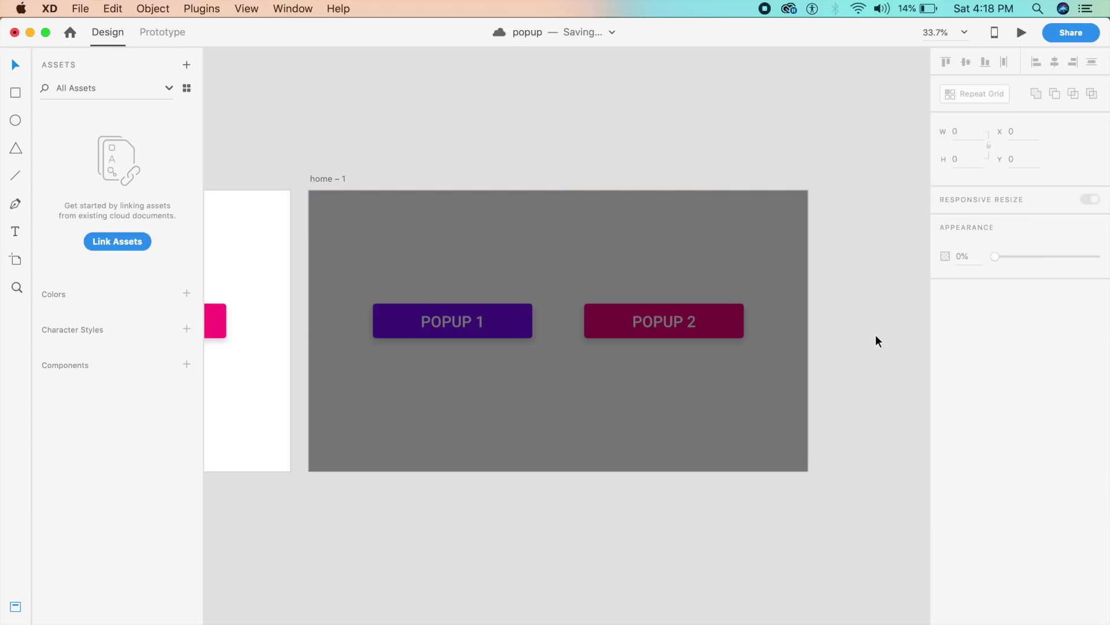
{"action": "left_click", "coordinate": [734, 352]}
{"action": "left_click", "coordinate": [945, 465]}
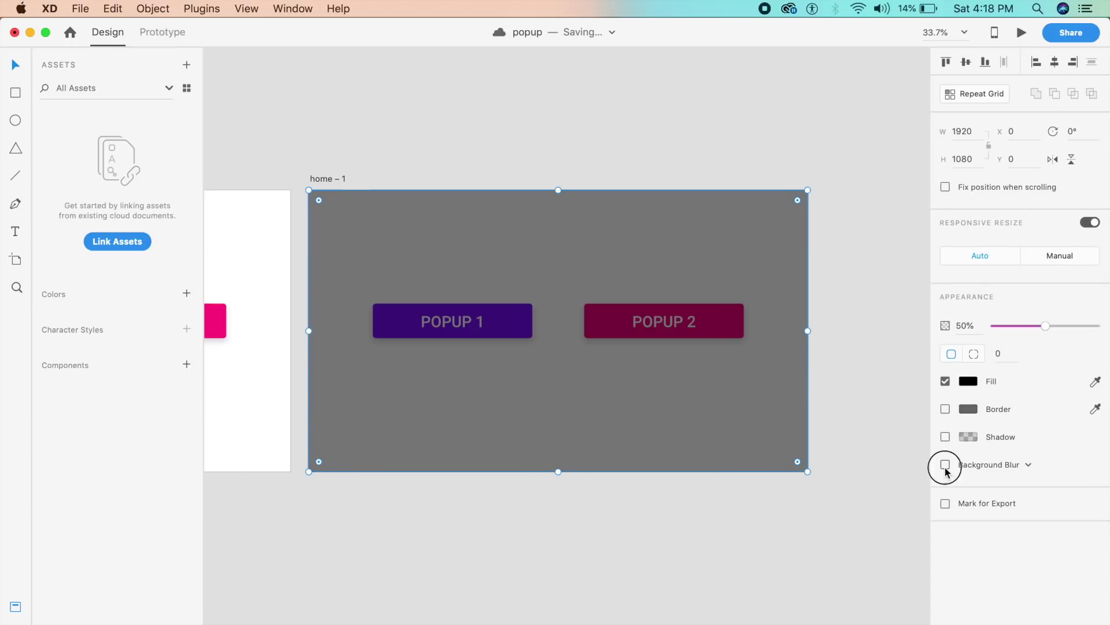
{"action": "left_click", "coordinate": [1029, 464]}
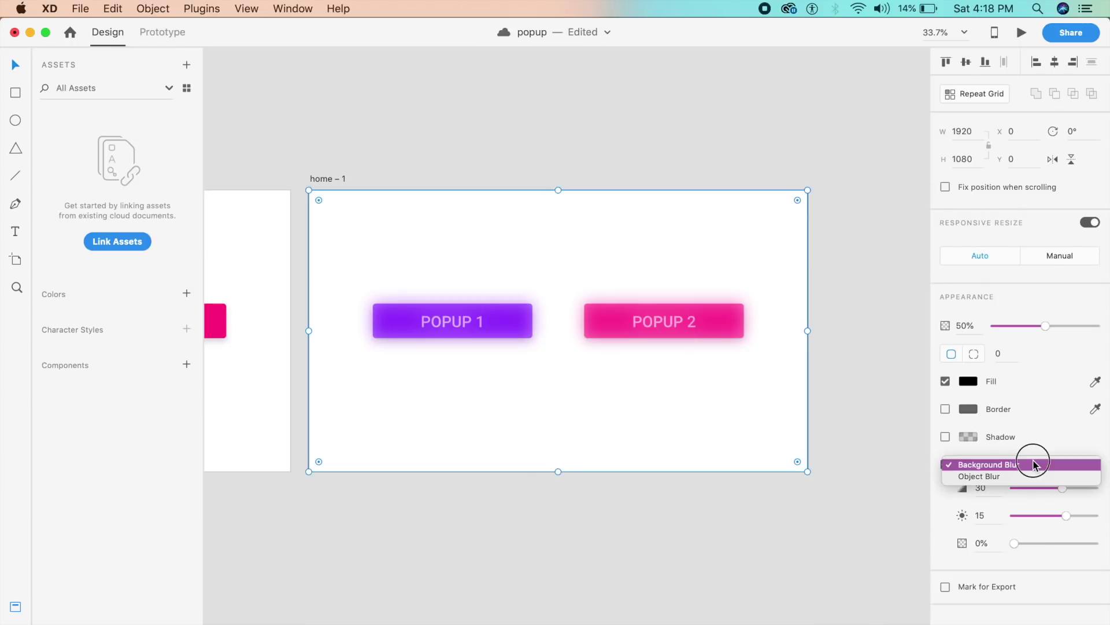
{"action": "left_click", "coordinate": [1007, 476]}
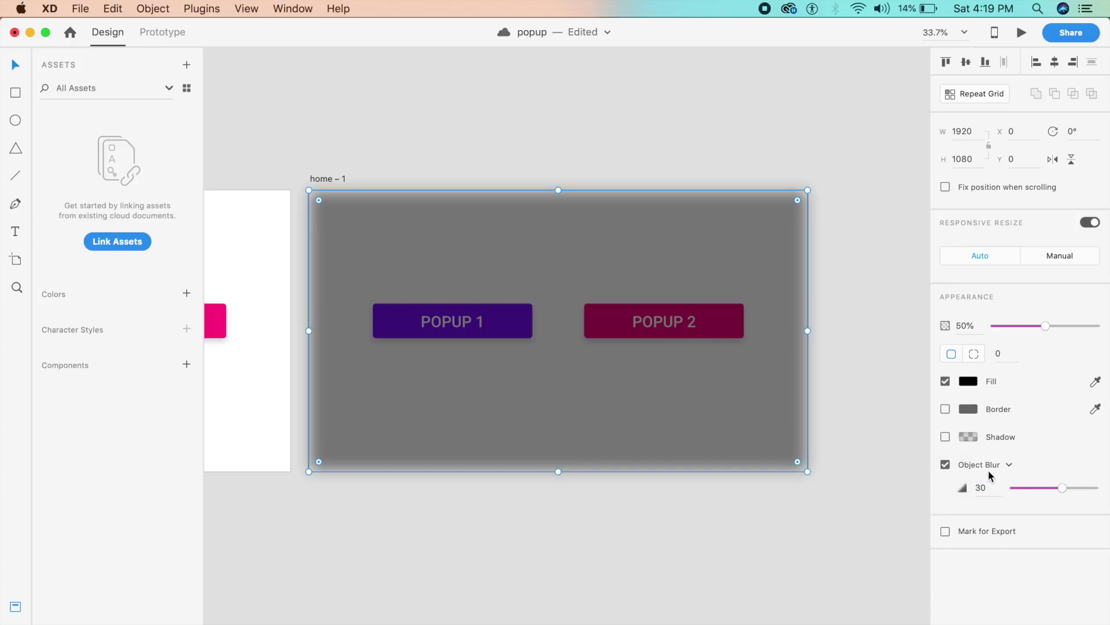
{"action": "left_click_drag", "start_coordinate": [1062, 488], "coordinate": [1099, 489]}
{"action": "left_click", "coordinate": [1005, 466]}
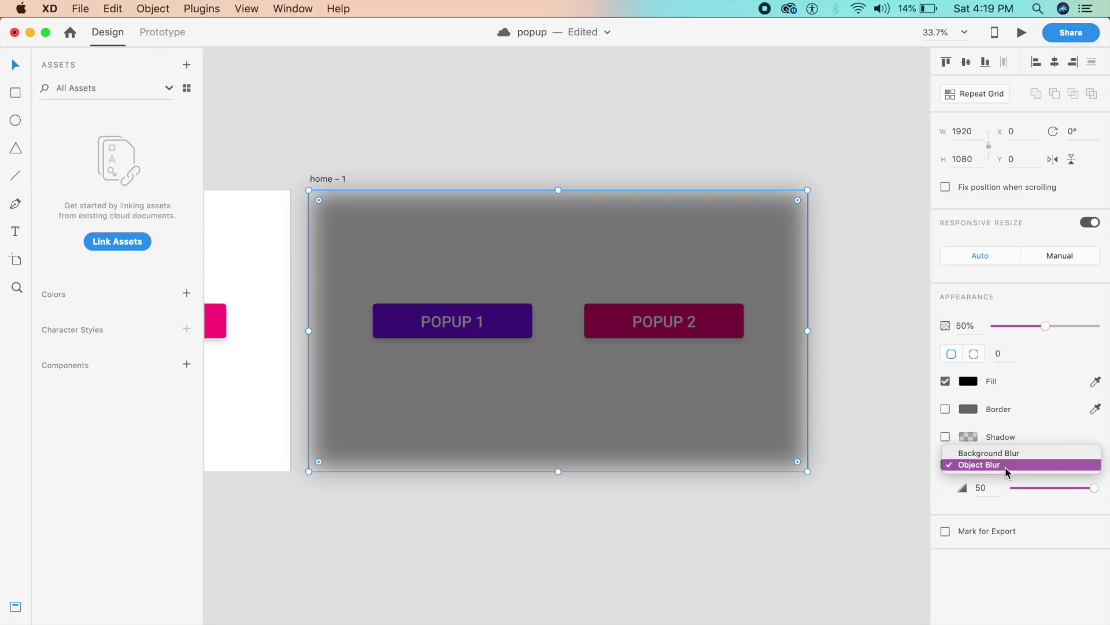
{"action": "left_click", "coordinate": [991, 454]}
{"action": "left_click_drag", "start_coordinate": [1035, 487], "coordinate": [1016, 489]}
{"action": "left_click_drag", "start_coordinate": [1022, 537], "coordinate": [1085, 487]}
{"action": "left_click", "coordinate": [1048, 516]}
{"action": "left_click", "coordinate": [710, 564]}
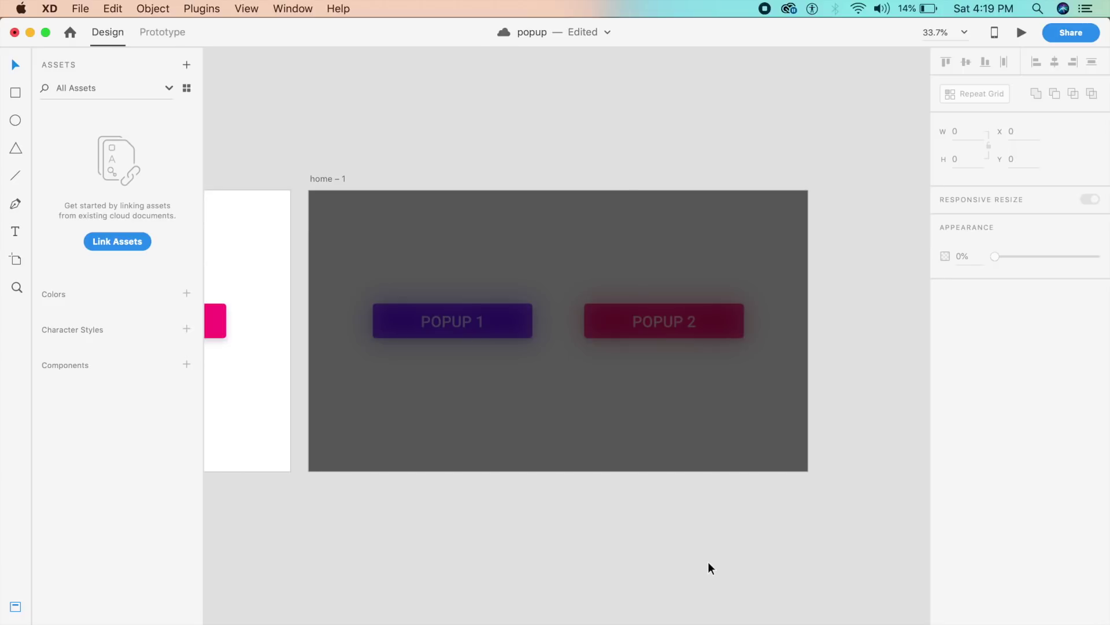
{"action": "key", "text": "super+z"}
{"action": "key", "text": "super+z"}
{"action": "key", "text": "super+z"}
{"action": "key", "text": "super+z"}
{"action": "left_click", "coordinate": [710, 567]}
{"action": "left_click", "coordinate": [584, 481]}
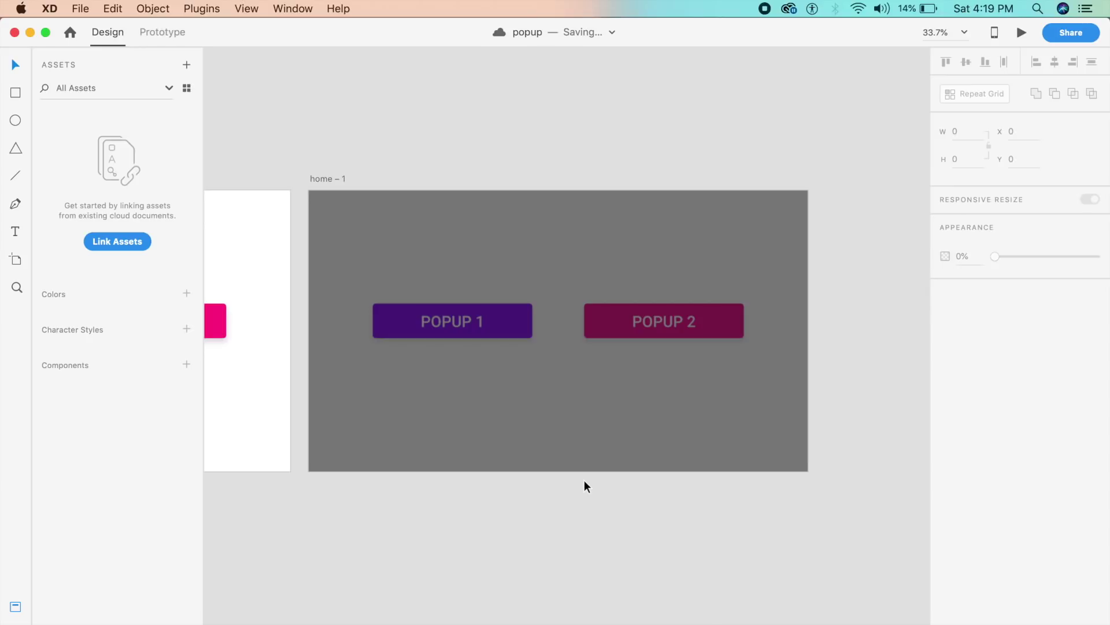
{"action": "key", "text": "super+equal"}
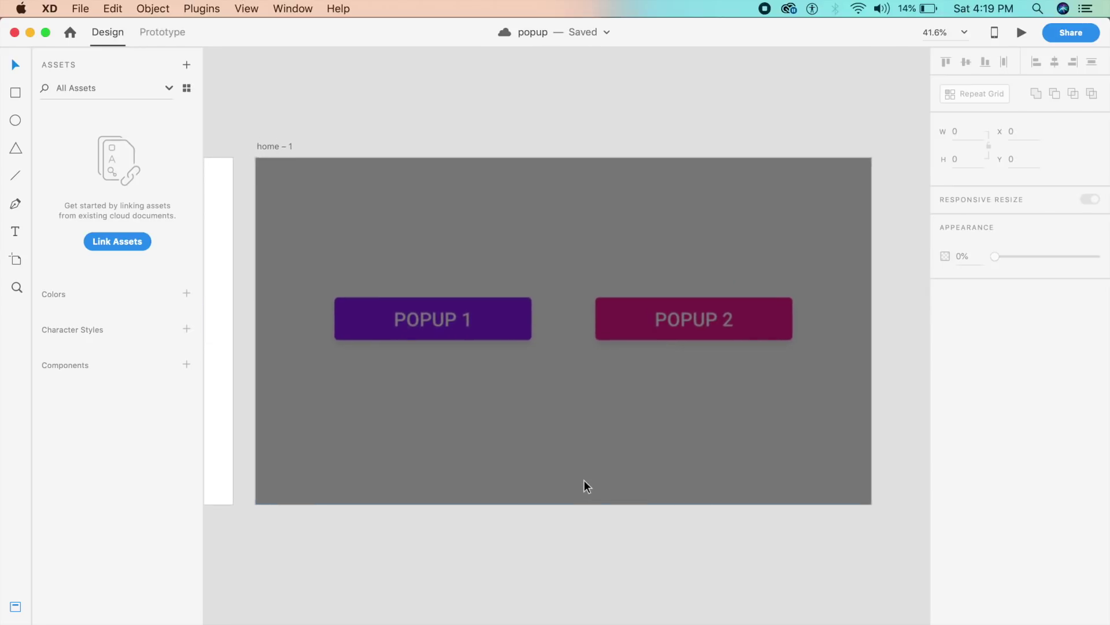
{"action": "key", "text": "r"}
- Draw and delete a stray square over the overlay, then save the document
{"action": "left_click", "coordinate": [400, 203]}
{"action": "left_click_drag", "start_coordinate": [400, 203], "coordinate": [773, 457]}
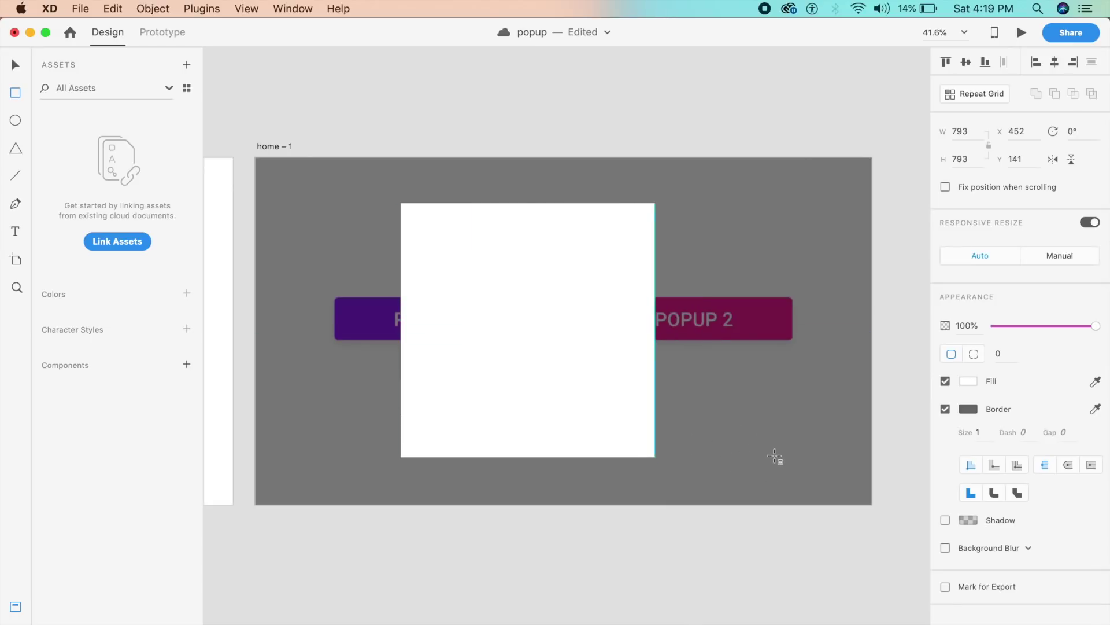
{"action": "key", "text": "Delete"}
{"action": "key", "text": "v"}
{"action": "left_click", "coordinate": [16, 149]}
{"action": "key", "text": "super+s"}
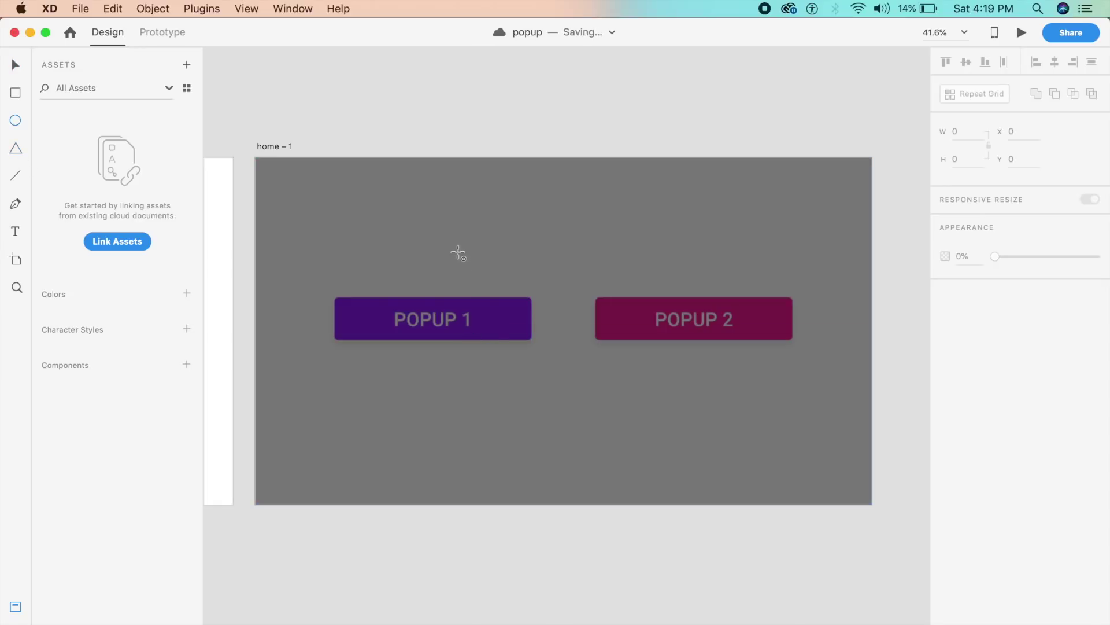
- Draw a white circle, position it, enlarge it to 1472 wide and remove its border
{"action": "key", "text": "e"}
{"action": "mouse_move", "coordinate": [427, 206]}
{"action": "left_mouse_down"}
{"action": "mouse_move", "coordinate": [451, 237]}
{"action": "mouse_move", "coordinate": [885, 550]}
{"action": "left_mouse_up"}
{"action": "key", "text": "Escape"}
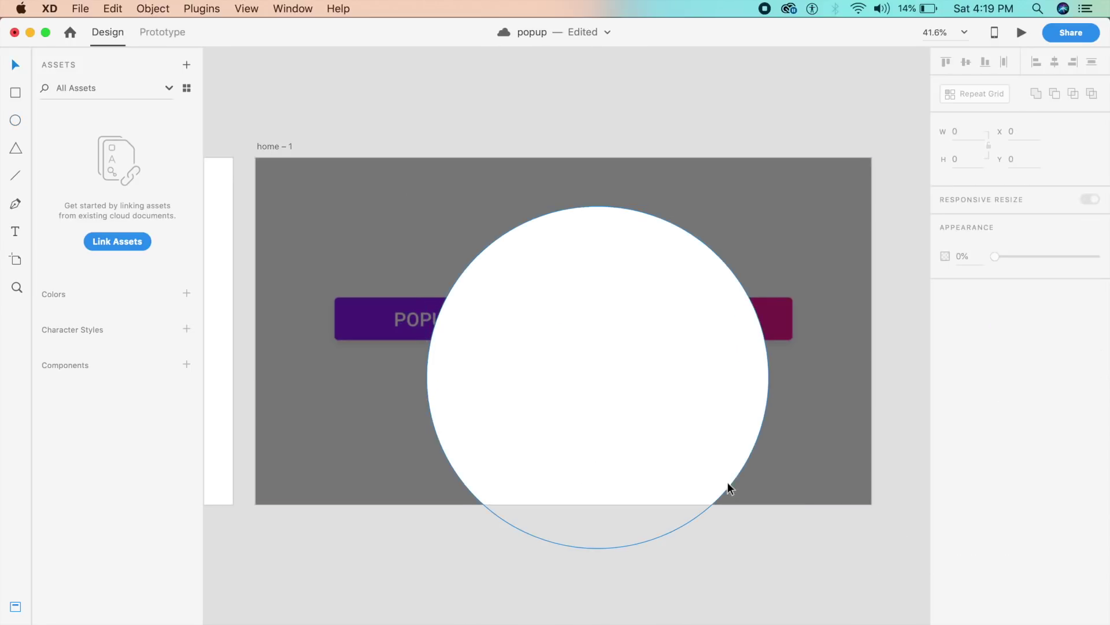
{"action": "left_click_drag", "start_coordinate": [711, 463], "coordinate": [646, 347]}
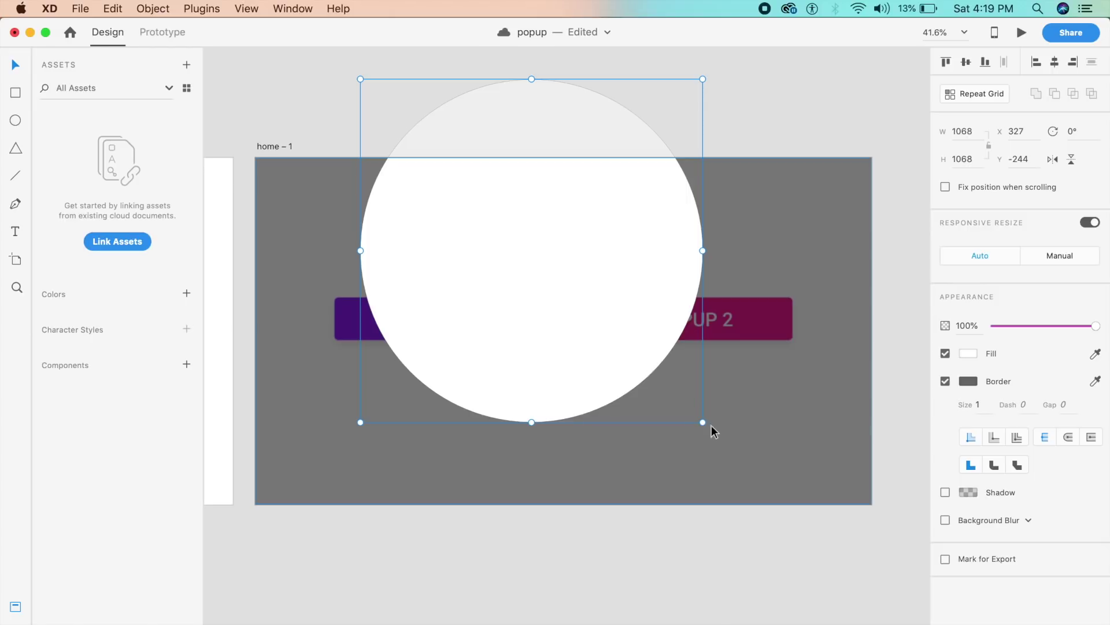
{"action": "left_click_drag", "start_coordinate": [703, 422], "coordinate": [831, 550]}
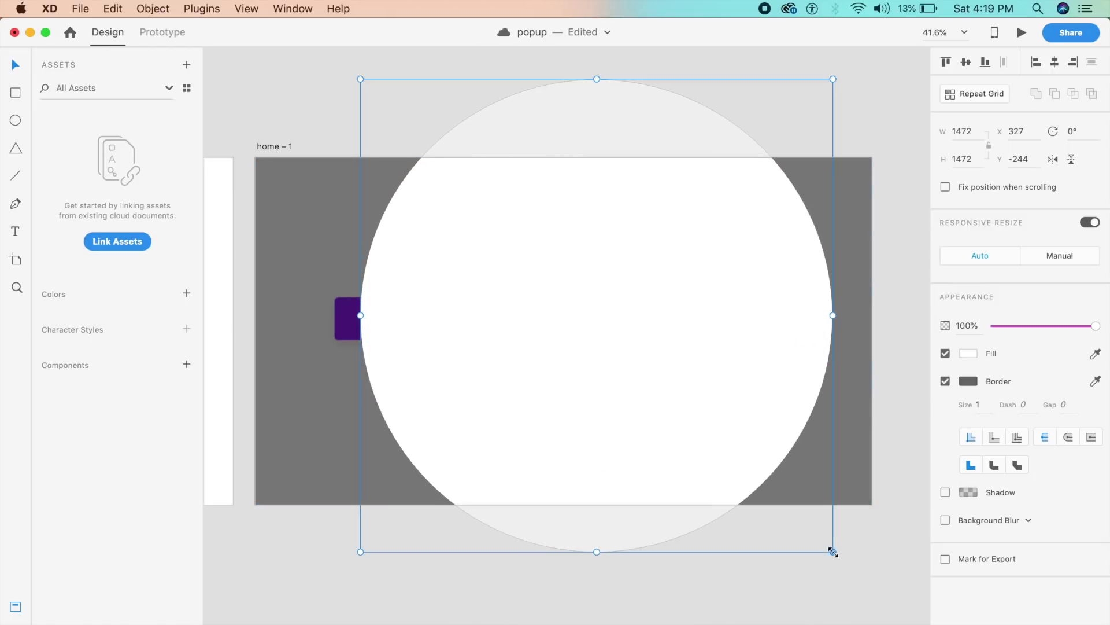
{"action": "left_click_drag", "start_coordinate": [741, 424], "coordinate": [707, 426]}
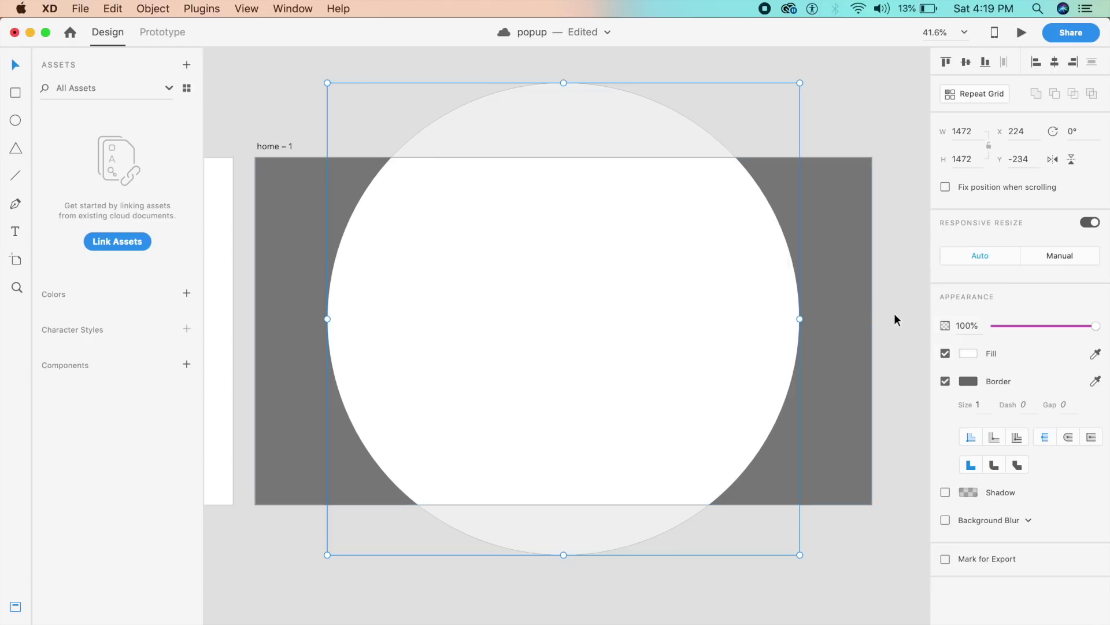
{"action": "left_click", "coordinate": [946, 381]}
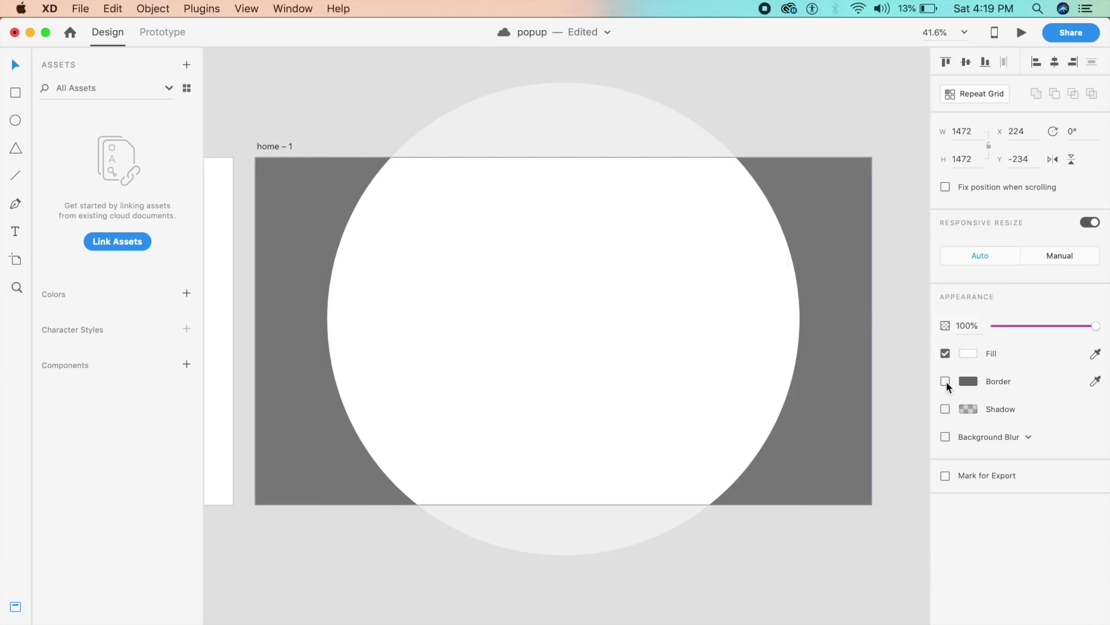
{"action": "left_click", "coordinate": [900, 408]}
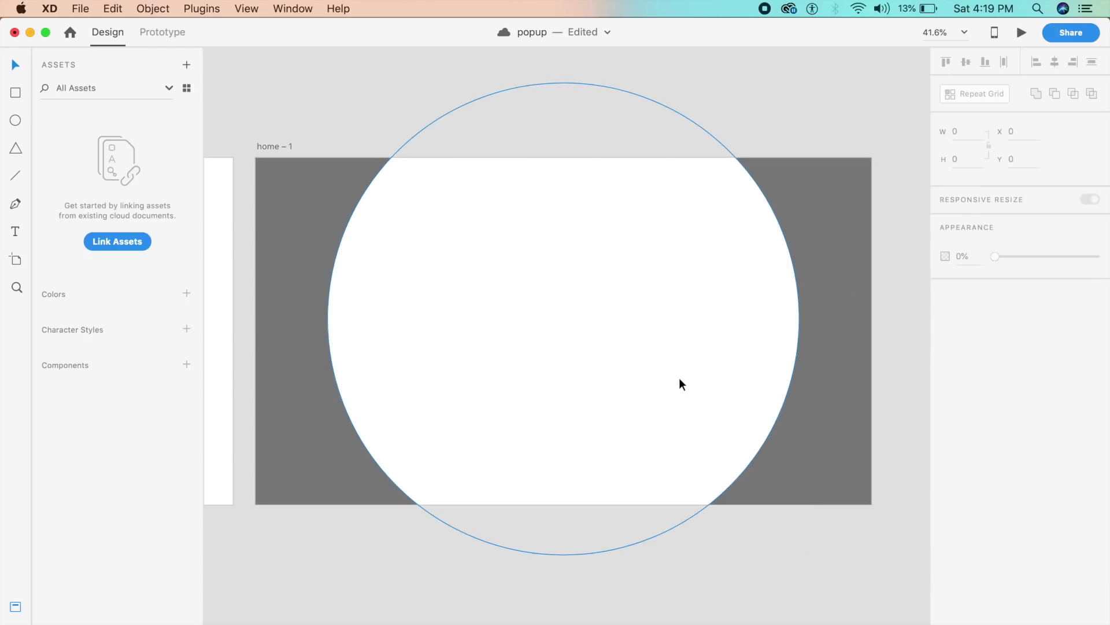
{"action": "key", "text": "t"}
{"action": "left_click", "coordinate": [460, 259]}
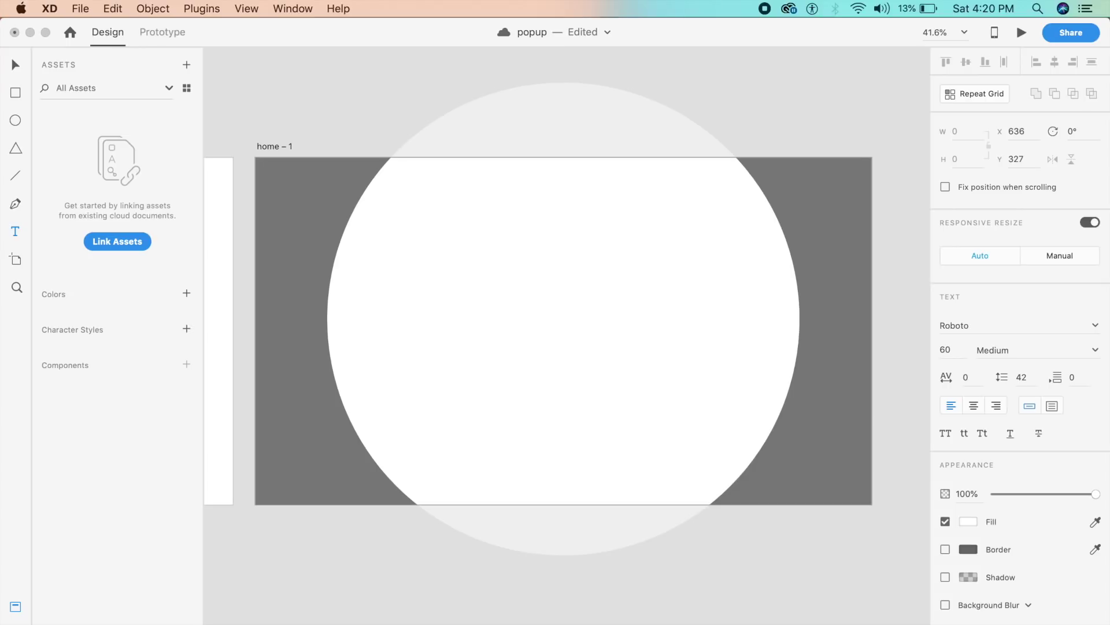
- Check the 'Want to use this?' heading and lorem paragraph, then draw a small rectangle beneath them
{"action": "left_click", "coordinate": [689, 280]}
{"action": "key", "text": "Escape"}
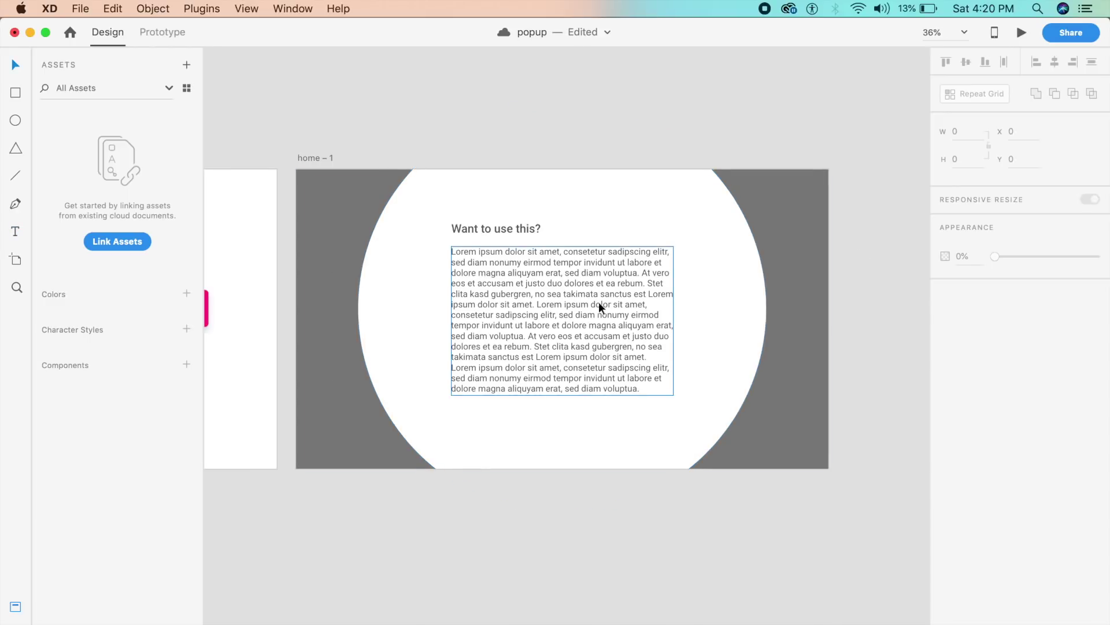
{"action": "scroll", "coordinate": [577, 321], "scroll_direction": "up", "scroll_amount": 3}
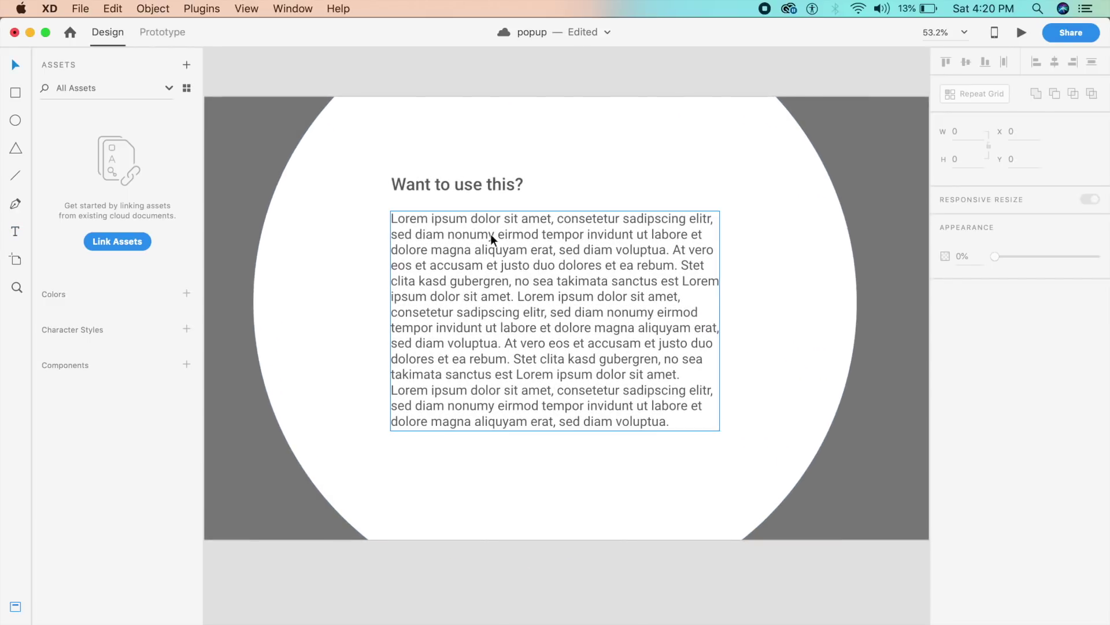
{"action": "left_click", "coordinate": [512, 255]}
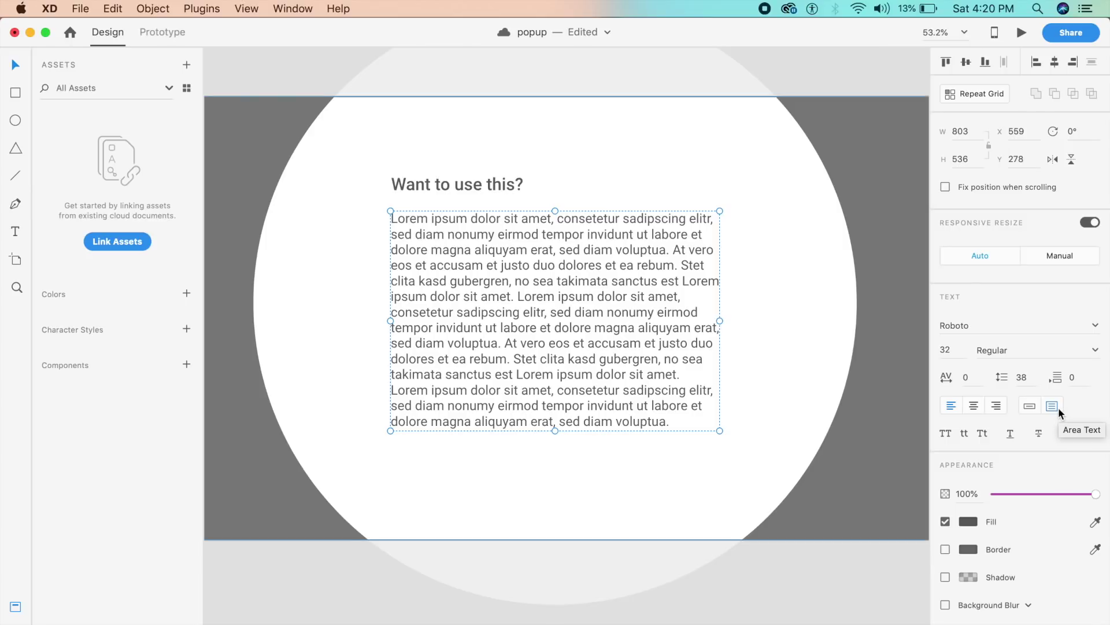
{"action": "left_click", "coordinate": [448, 183]}
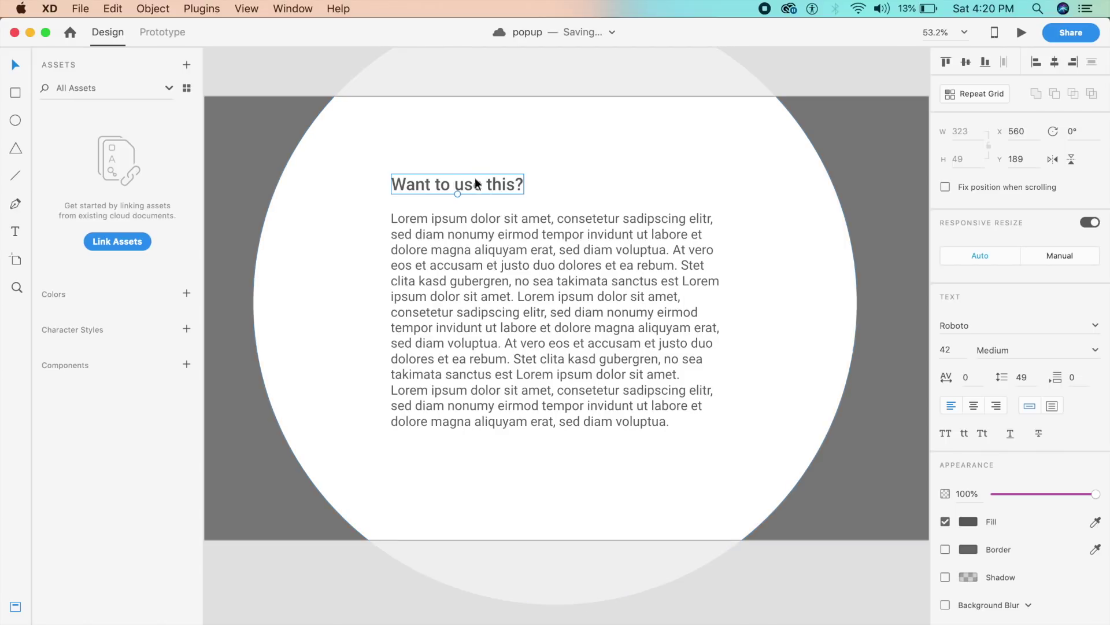
{"action": "key", "text": "r"}
{"action": "mouse_move", "coordinate": [635, 461]}
{"action": "left_mouse_down"}
{"action": "mouse_move", "coordinate": [720, 482]}
{"action": "mouse_move", "coordinate": [677, 452]}
{"action": "mouse_move", "coordinate": [628, 467]}
{"action": "left_mouse_up"}
- Give the button rectangle a 12 corner radius, no border and a #EDEDED fill
{"action": "left_click", "coordinate": [1004, 356]}
{"action": "type", "text": "12"}
{"action": "left_click", "coordinate": [946, 409]}
{"action": "left_click", "coordinate": [969, 381]}
{"action": "left_click_drag", "start_coordinate": [813, 348], "coordinate": [763, 314]}
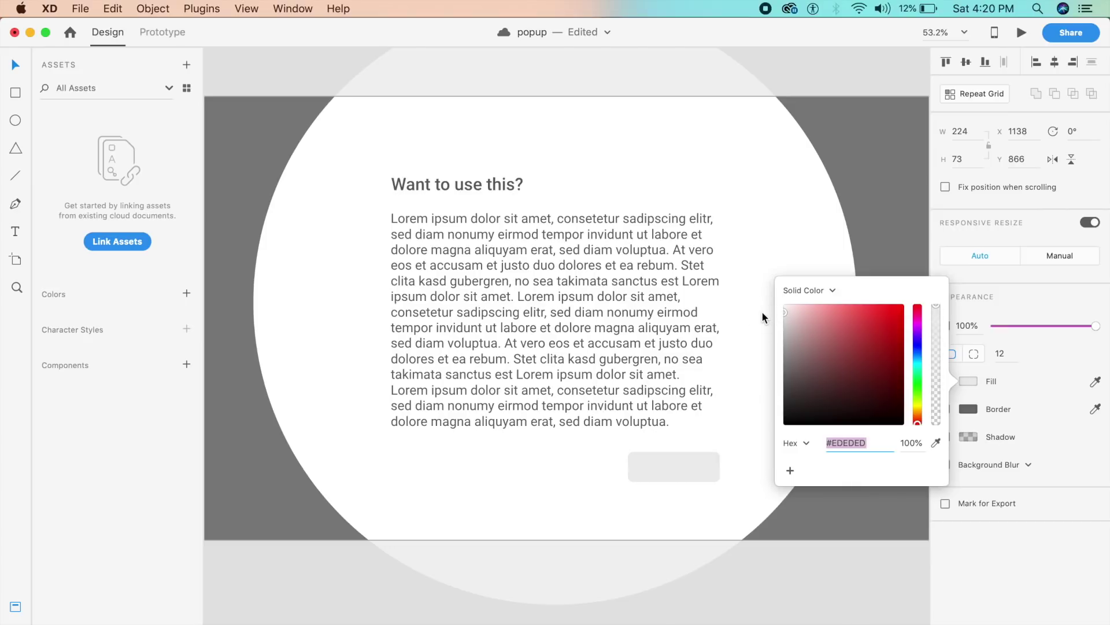
{"action": "left_click", "coordinate": [783, 565]}
- Add a 'DONE' label on the grey button at font size 32
{"action": "key", "text": "t"}
{"action": "left_click", "coordinate": [642, 467]}
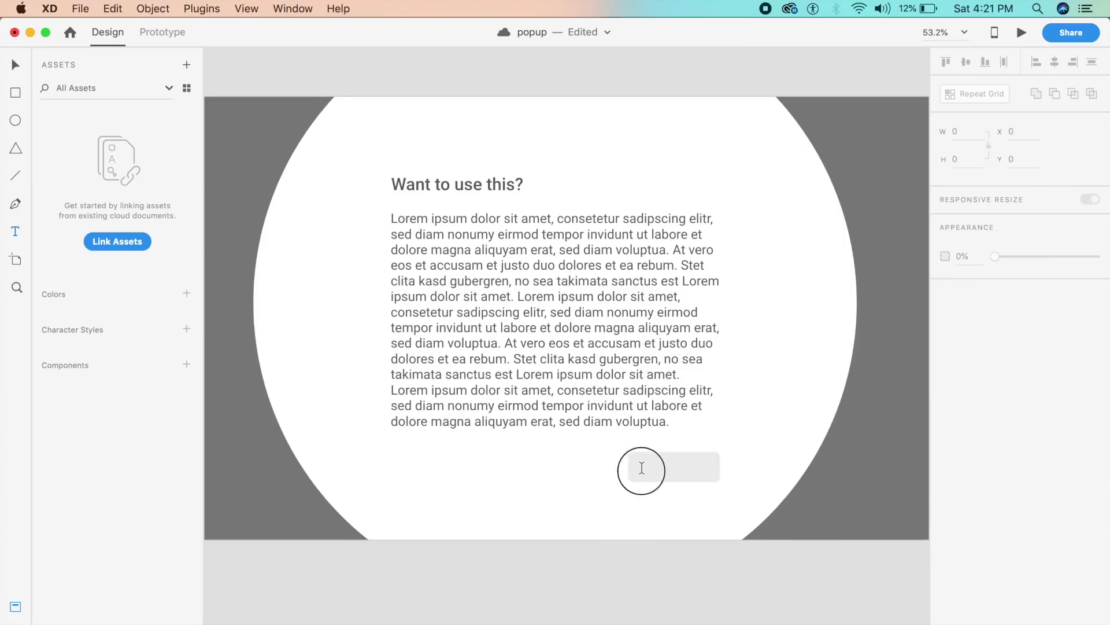
{"action": "type", "text": "DONE"}
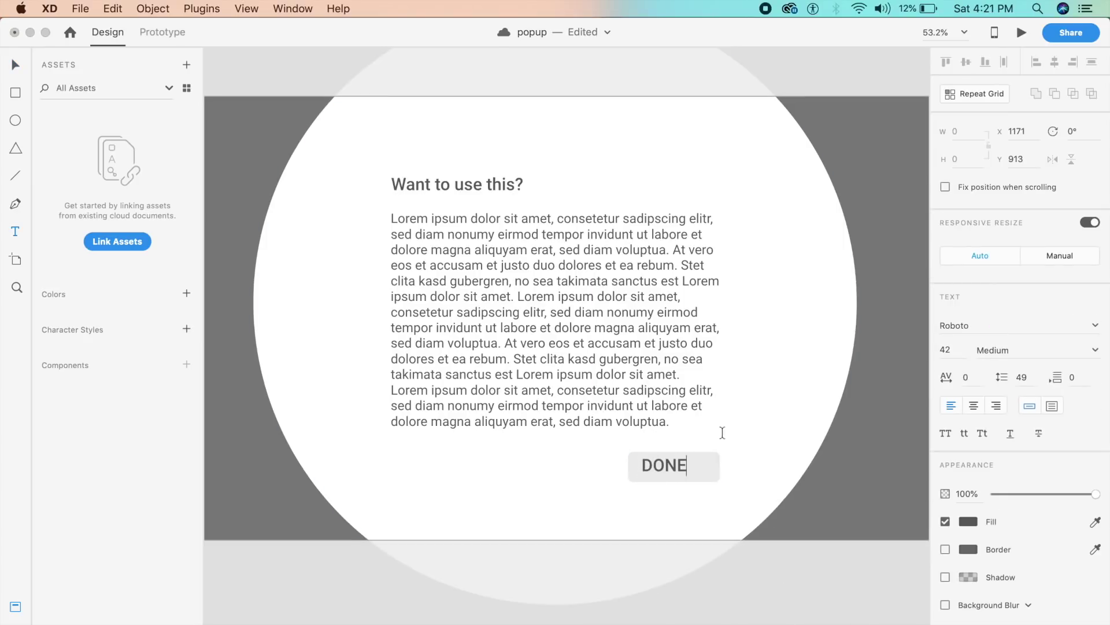
{"action": "key", "text": "Escape"}
{"action": "left_click_drag", "start_coordinate": [676, 479], "coordinate": [684, 478]}
{"action": "left_click", "coordinate": [957, 349]}
{"action": "type", "text": "32"}
{"action": "key", "text": "Return"}
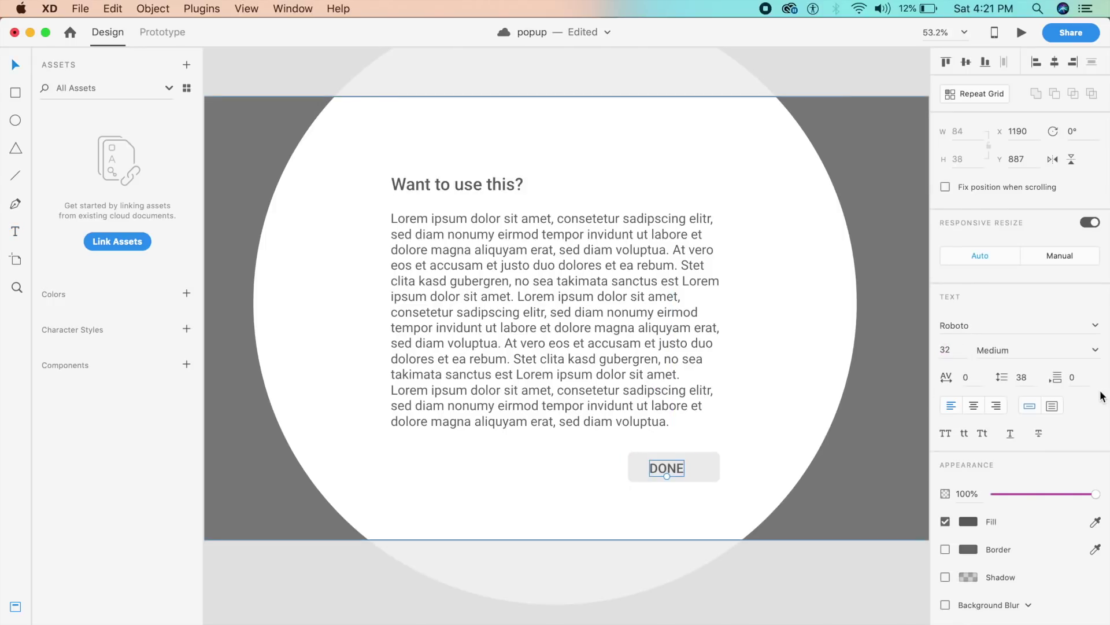
- Color the DONE text purple #B041EB and centre it on the button
{"action": "left_click", "coordinate": [972, 523]}
{"action": "left_click", "coordinate": [918, 462]}
{"action": "left_click_drag", "start_coordinate": [855, 464], "coordinate": [871, 446]}
{"action": "left_click", "coordinate": [731, 584]}
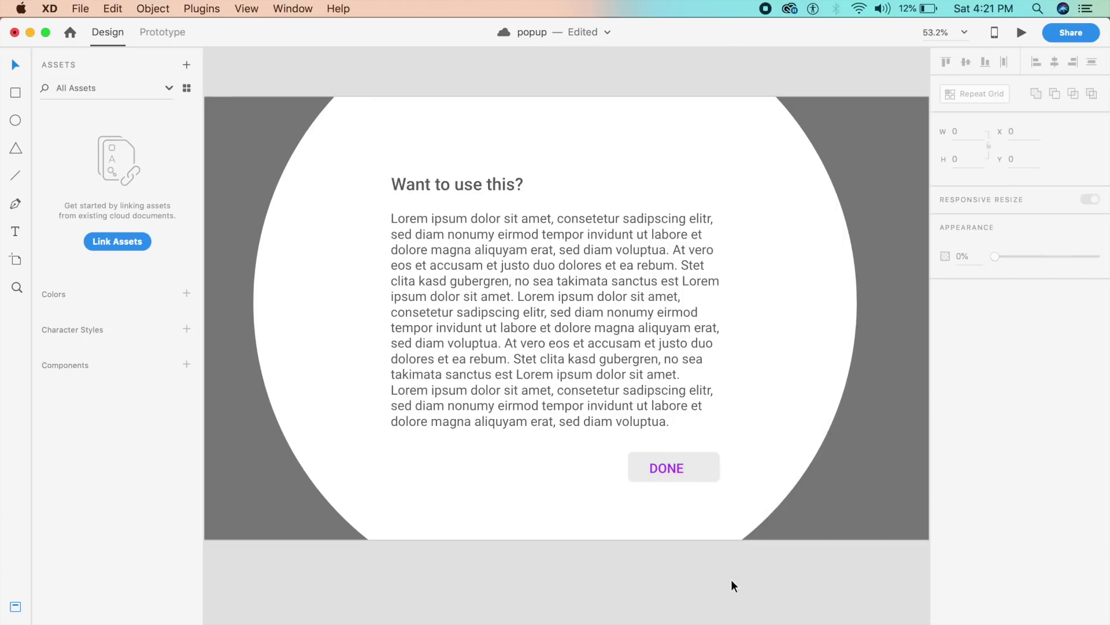
{"action": "left_click", "coordinate": [674, 476]}
{"action": "left_click_drag", "start_coordinate": [674, 473], "coordinate": [680, 469]}
{"action": "left_click", "coordinate": [699, 471]}
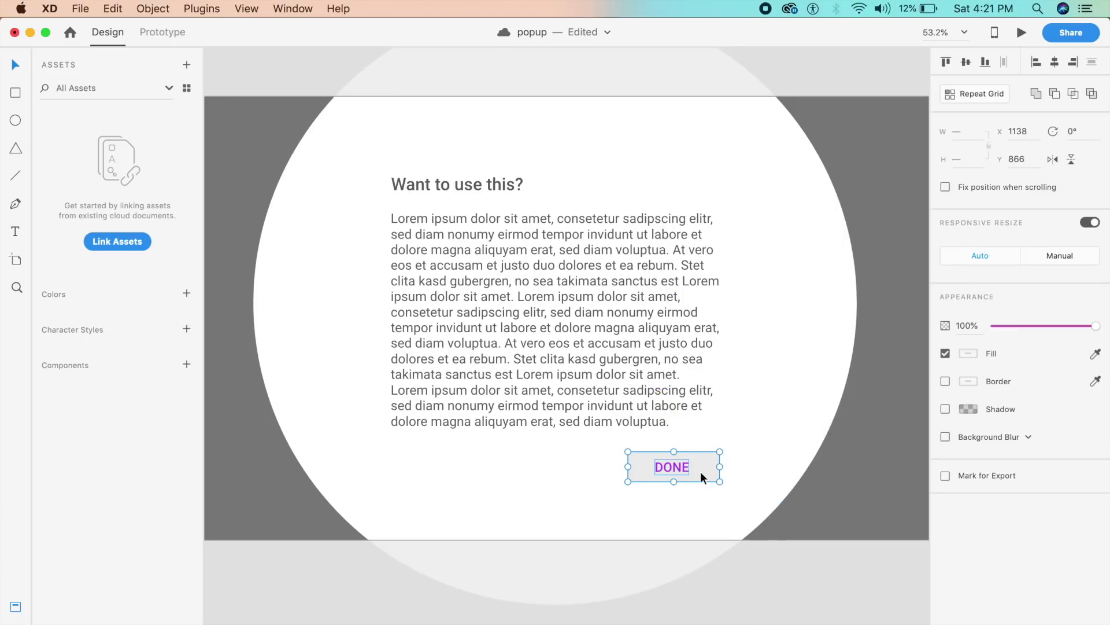
{"action": "left_click", "coordinate": [761, 585]}
{"action": "scroll", "coordinate": [761, 585], "scroll_direction": "down", "scroll_amount": 3}
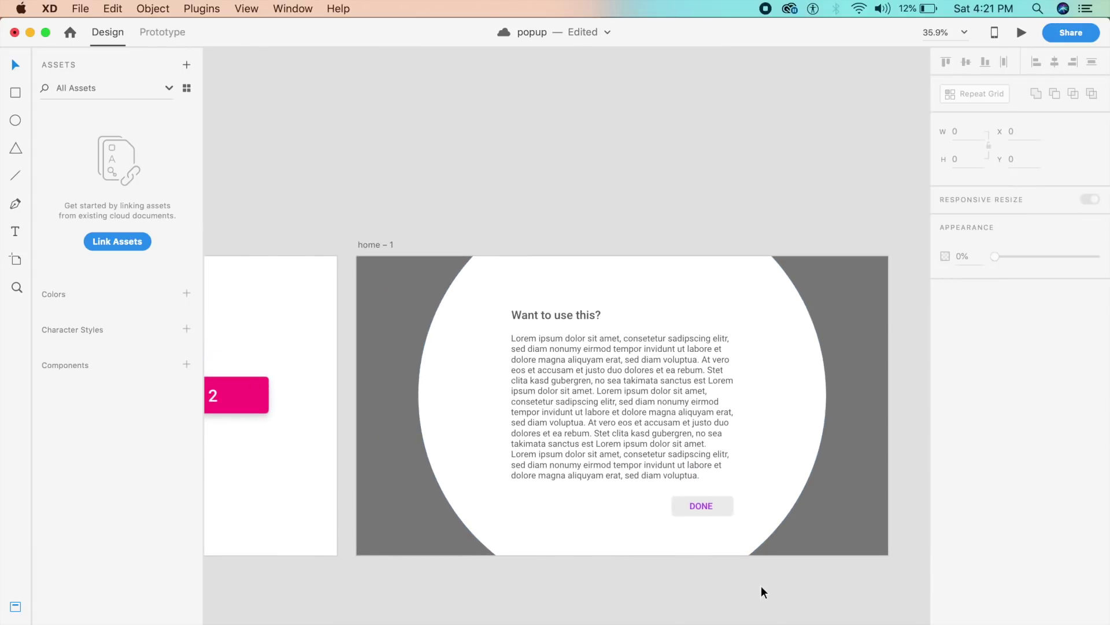
- Draw a white triangle with the Polygon tool and size it over the popup text
{"action": "key", "text": "t"}
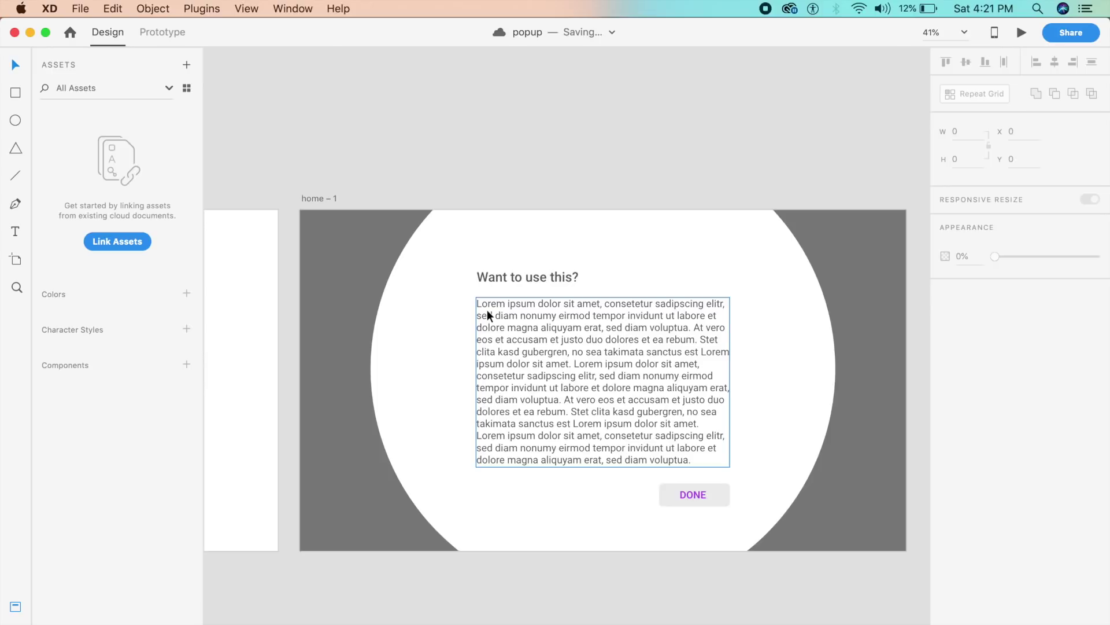
{"action": "key", "text": "v"}
{"action": "key", "text": "y"}
{"action": "left_click_drag", "start_coordinate": [445, 293], "coordinate": [789, 487]}
{"action": "key", "text": "Escape"}
{"action": "left_click_drag", "start_coordinate": [571, 454], "coordinate": [567, 415]}
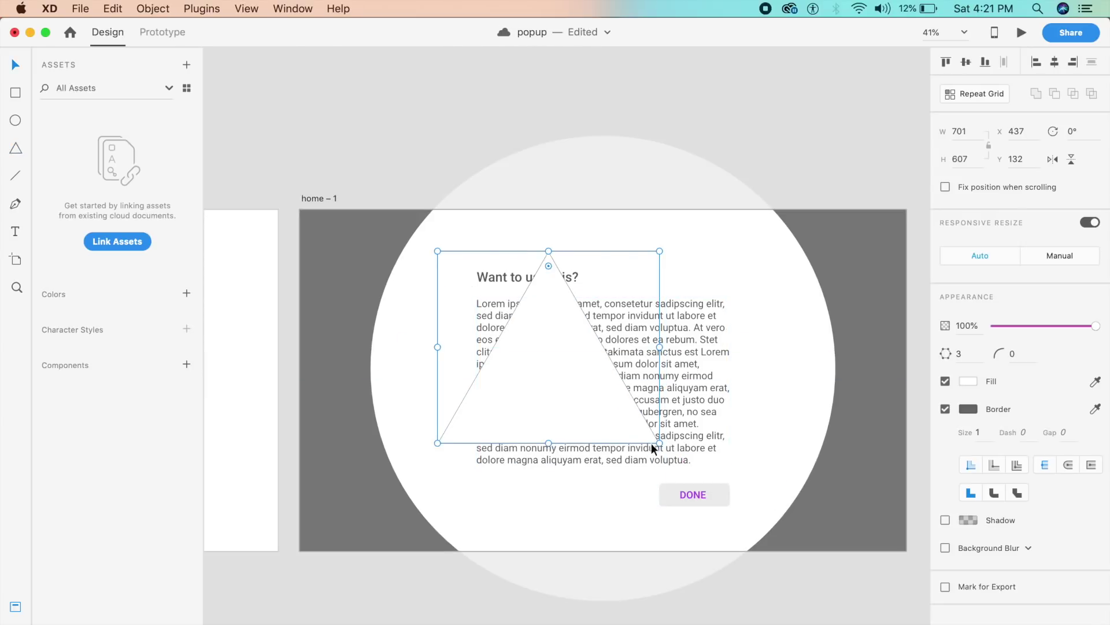
{"action": "left_click_drag", "start_coordinate": [660, 443], "coordinate": [746, 517]}
{"action": "left_click_drag", "start_coordinate": [684, 492], "coordinate": [682, 458]}
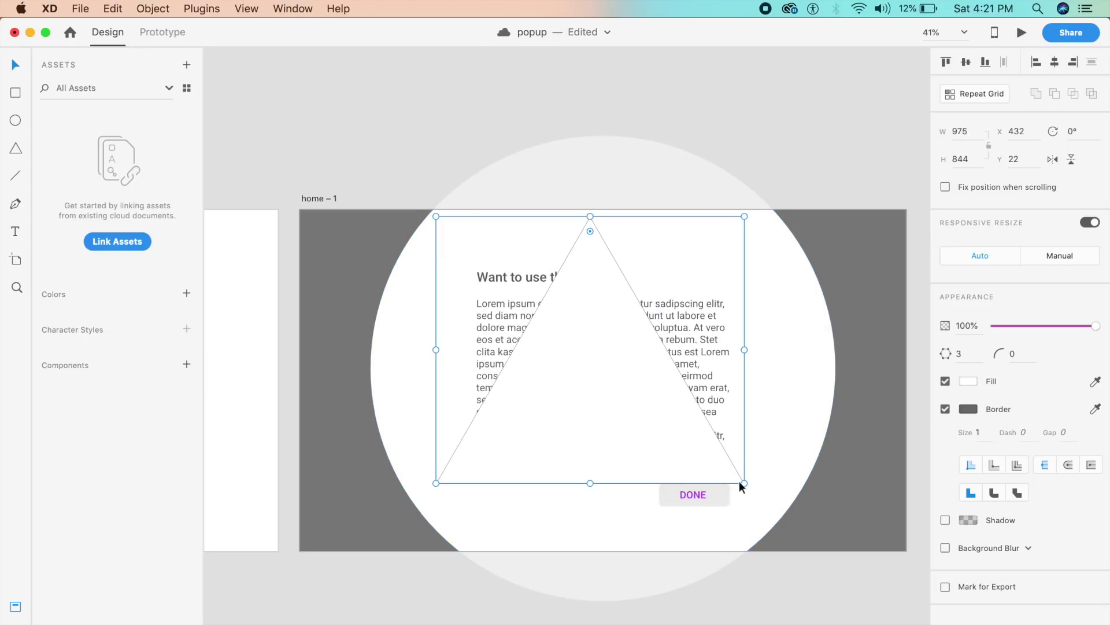
{"action": "left_click_drag", "start_coordinate": [744, 482], "coordinate": [771, 506]}
{"action": "left_click_drag", "start_coordinate": [676, 468], "coordinate": [679, 475]}
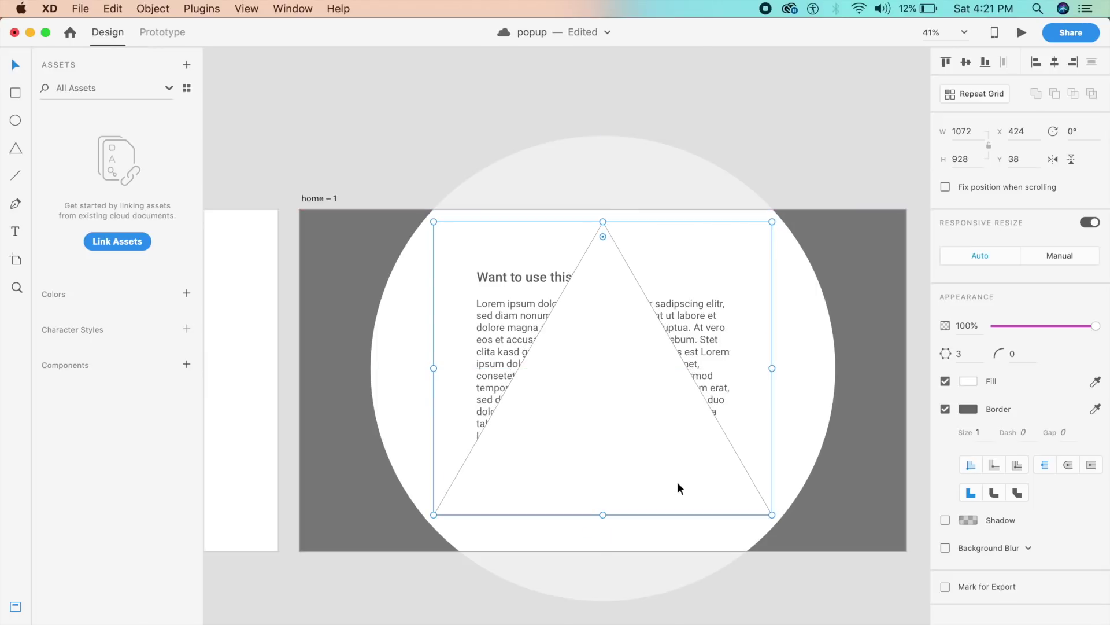
- Give the polygon 4 corners, rotate it 45°, and enlarge it to 1239×1240 over the popup
{"action": "key", "text": "super+y"}
{"action": "scroll", "coordinate": [678, 488], "scroll_direction": "up", "scroll_amount": 2}
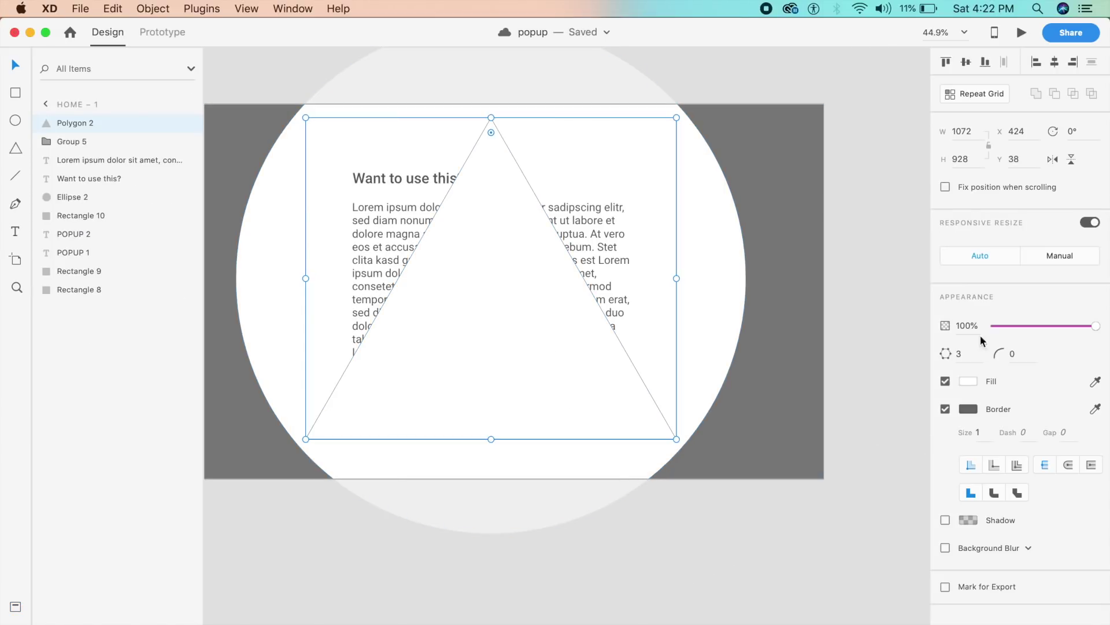
{"action": "left_click", "coordinate": [975, 361]}
{"action": "type", "text": "4"}
{"action": "key", "text": "Return"}
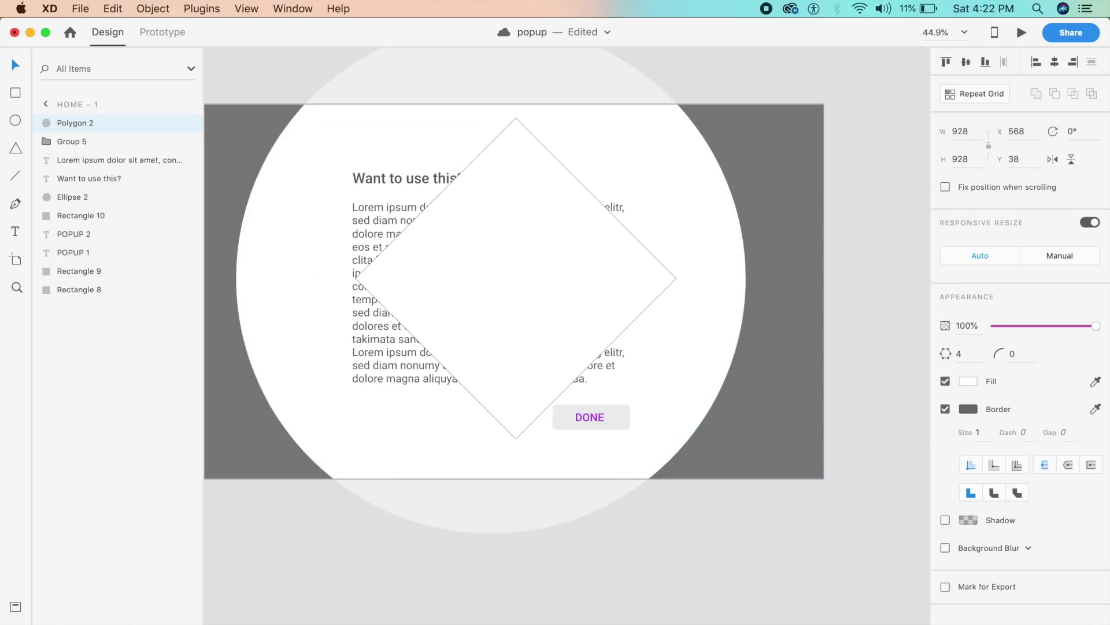
{"action": "left_click_drag", "start_coordinate": [677, 112], "coordinate": [655, 298]}
{"action": "left_click_drag", "start_coordinate": [573, 288], "coordinate": [501, 262]}
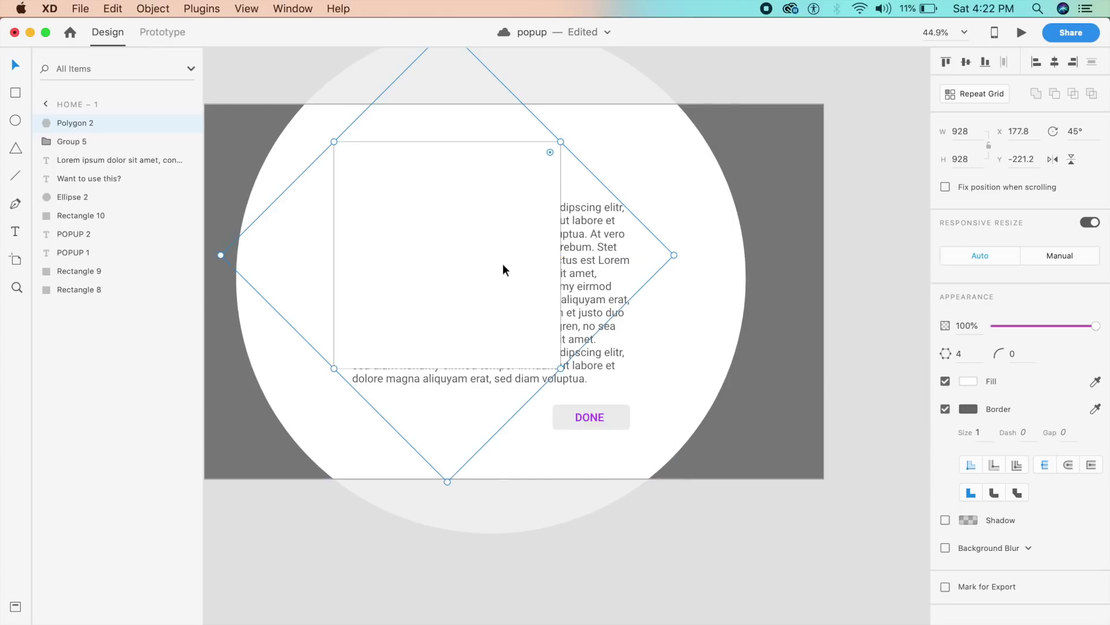
{"action": "left_click_drag", "start_coordinate": [562, 369], "coordinate": [660, 422]}
{"action": "left_click_drag", "start_coordinate": [602, 377], "coordinate": [609, 380]}
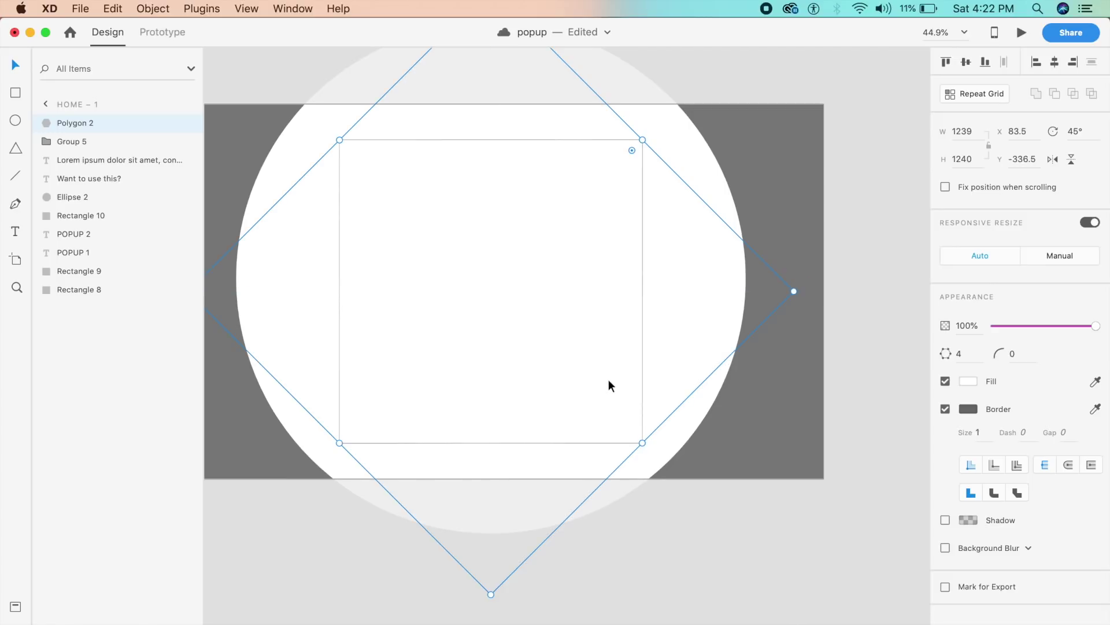
- Turn off the square polygon's border
{"action": "left_click", "coordinate": [945, 409]}
{"action": "left_click", "coordinate": [946, 409]}
{"action": "left_click", "coordinate": [945, 409]}
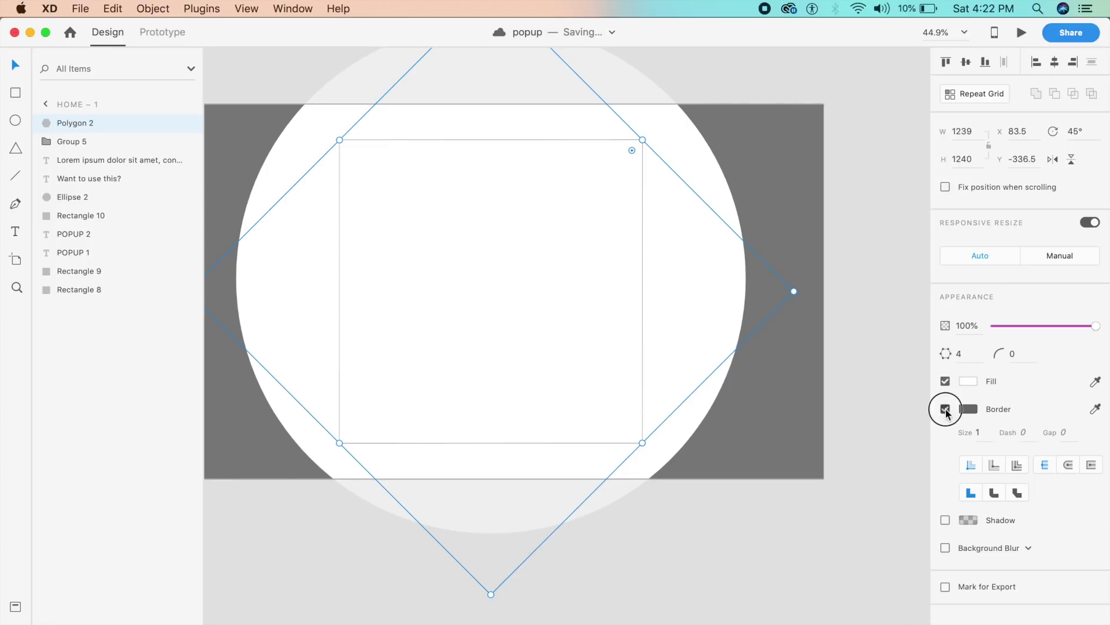
{"action": "left_click", "coordinate": [915, 424]}
- Mask the circle, heading, body text and DONE button group with the square polygon
{"action": "left_click", "coordinate": [470, 258]}
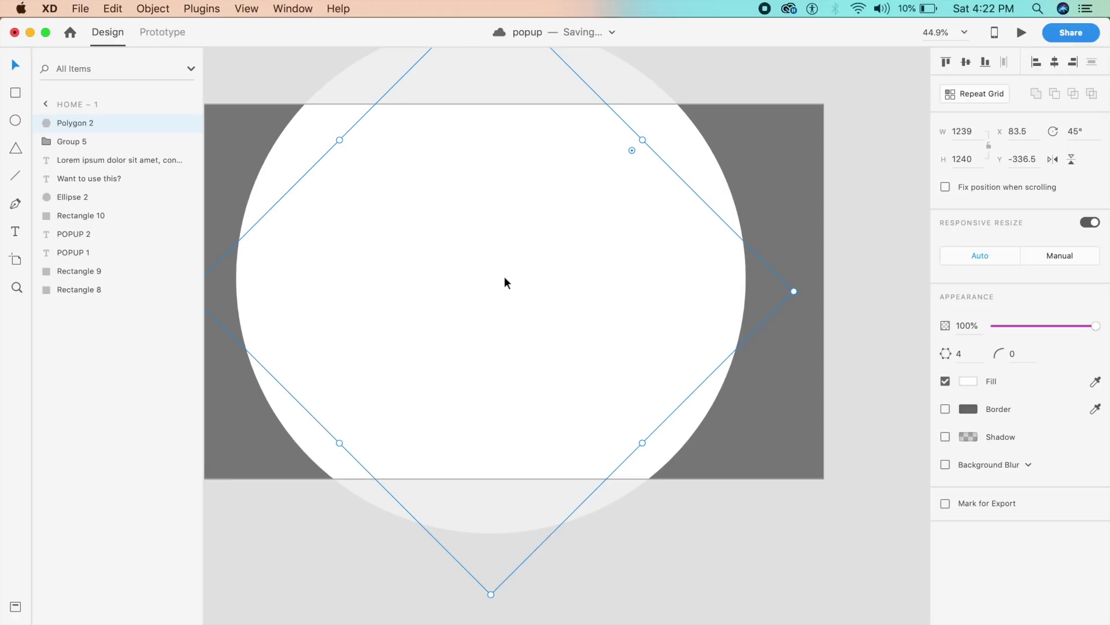
{"action": "left_click", "coordinate": [639, 244], "text": "shift"}
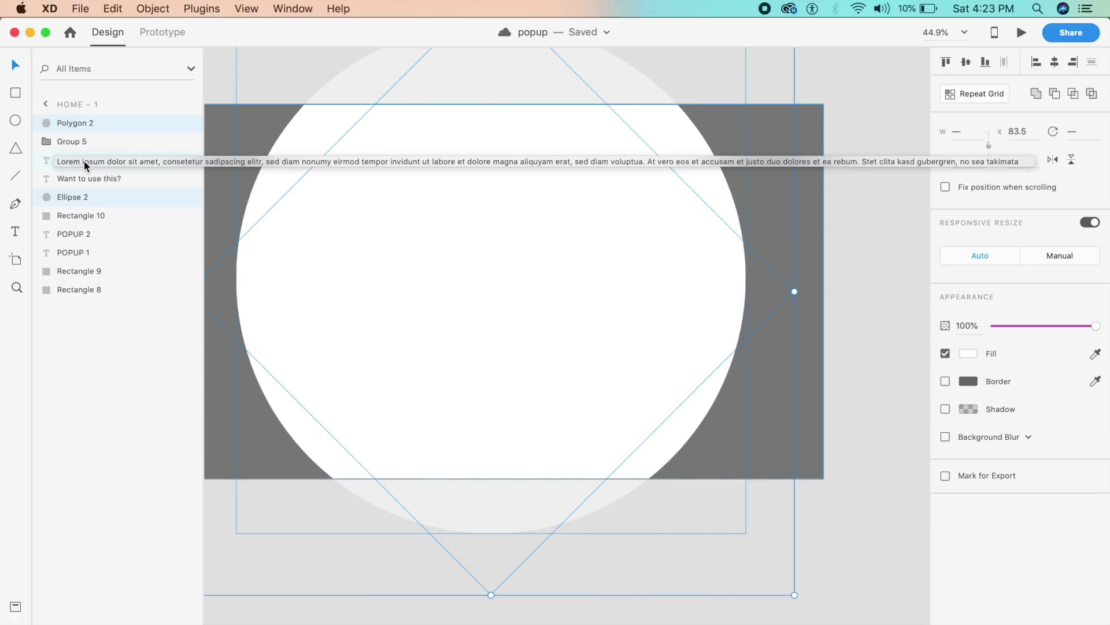
{"action": "left_click", "coordinate": [46, 163], "text": "super"}
{"action": "left_click", "coordinate": [50, 177], "text": "super"}
{"action": "left_click", "coordinate": [46, 140]}
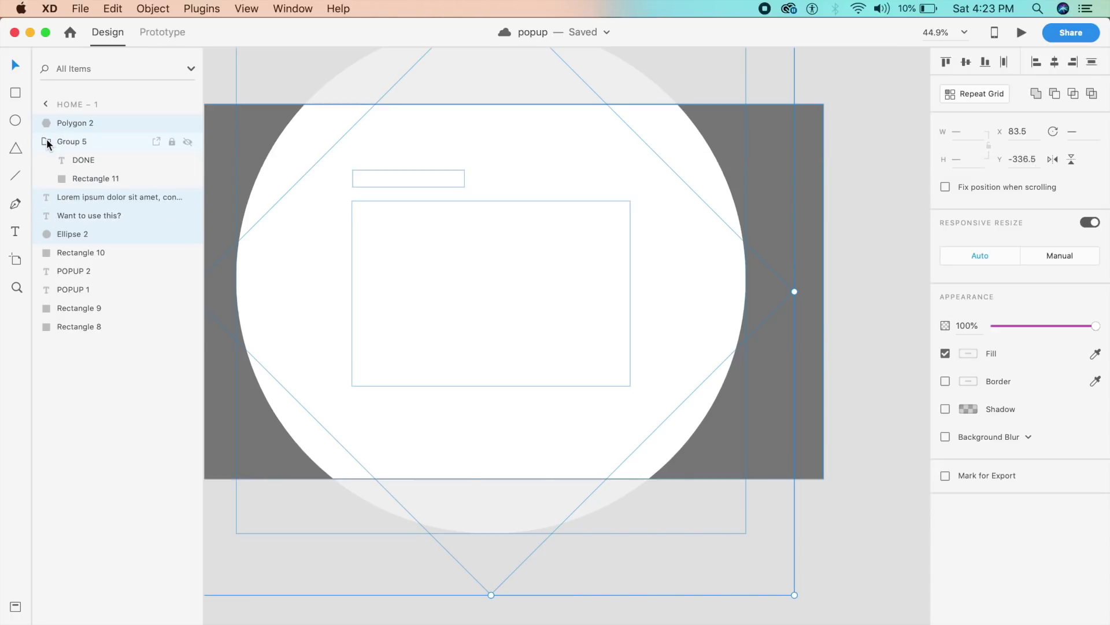
{"action": "left_click", "coordinate": [47, 141]}
{"action": "left_click", "coordinate": [82, 142], "text": "super"}
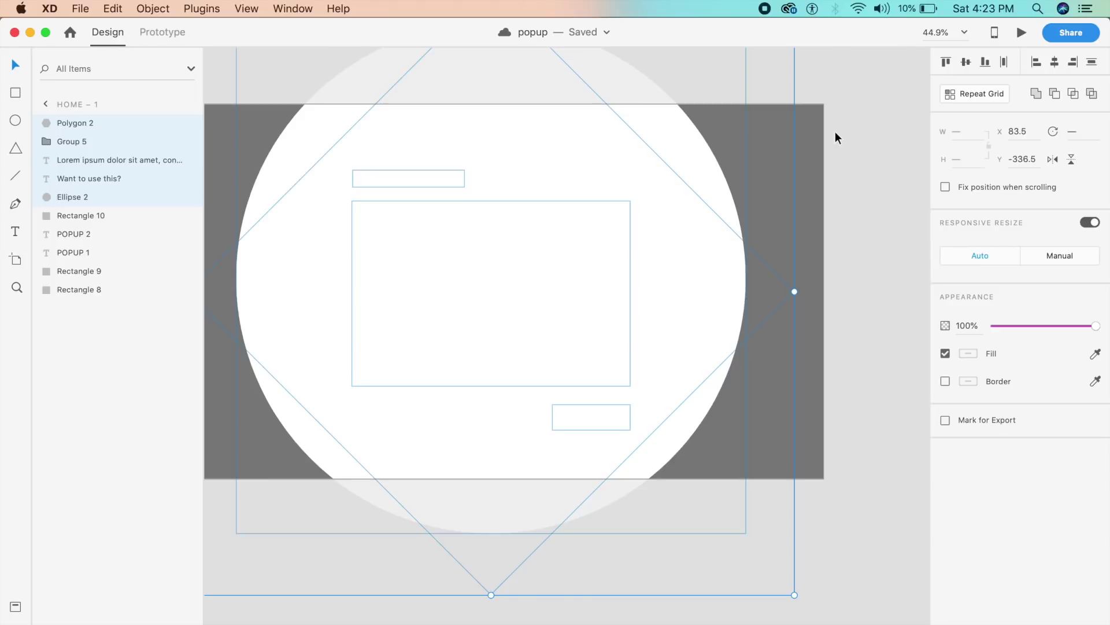
{"action": "key", "text": "super+shift+m"}
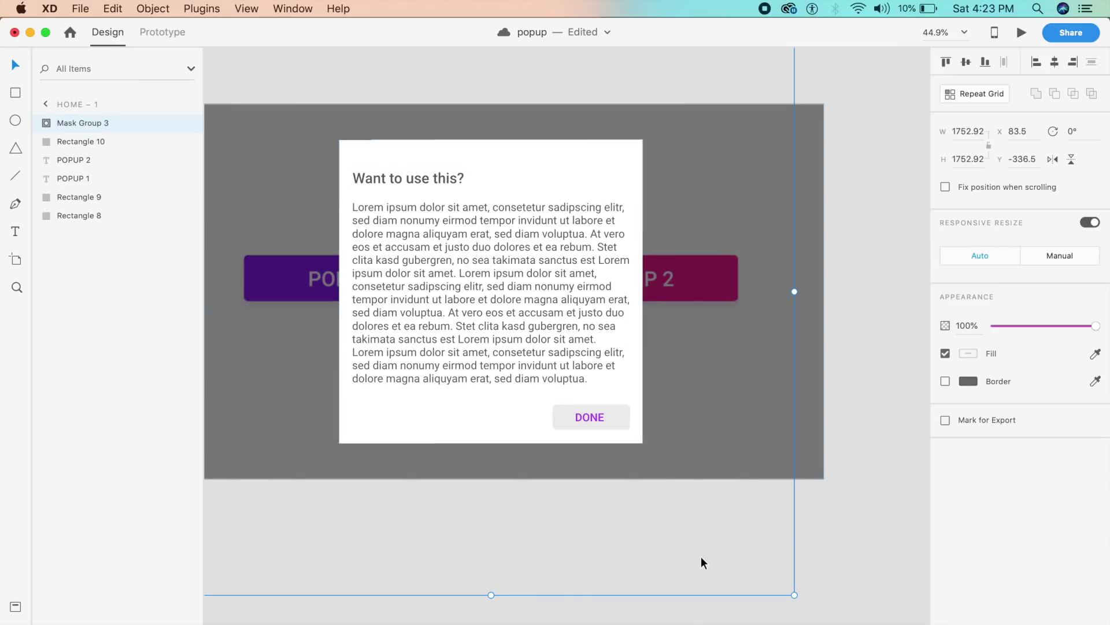
{"action": "left_click", "coordinate": [731, 556]}
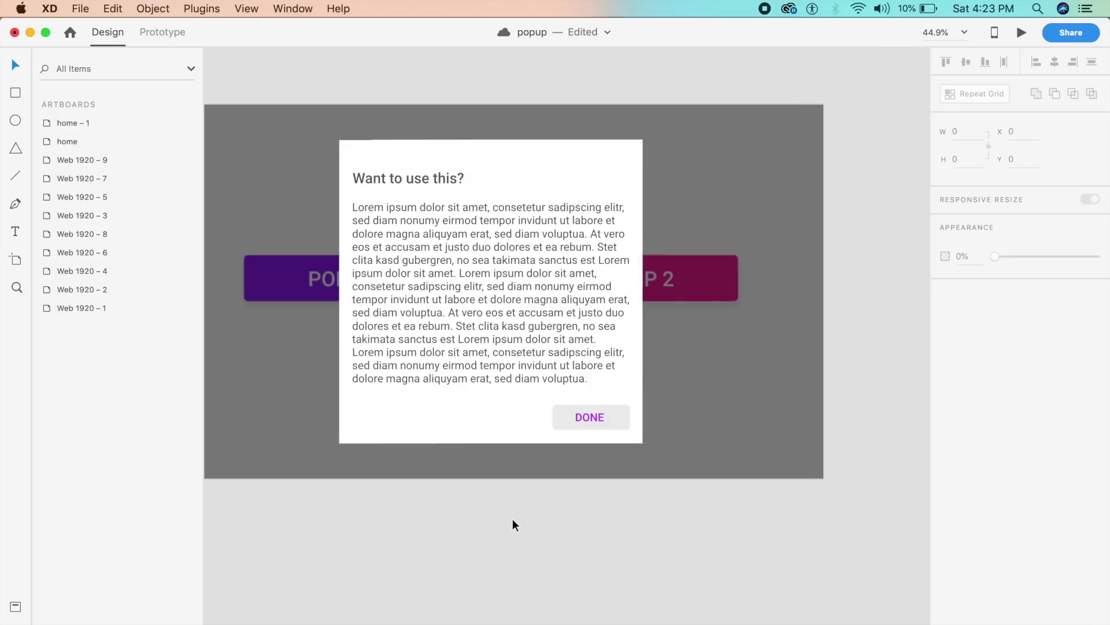
- Give the masking polygon inside the mask group a corner radius of 12
{"action": "double_click", "coordinate": [501, 429]}
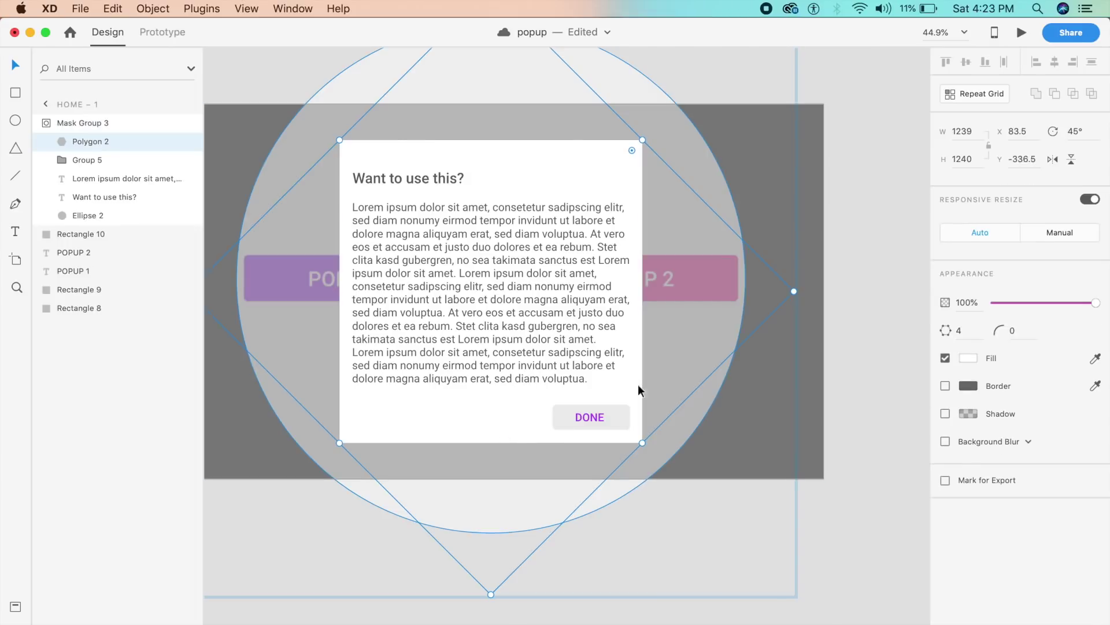
{"action": "type", "text": "12"}
{"action": "key", "text": "Return"}
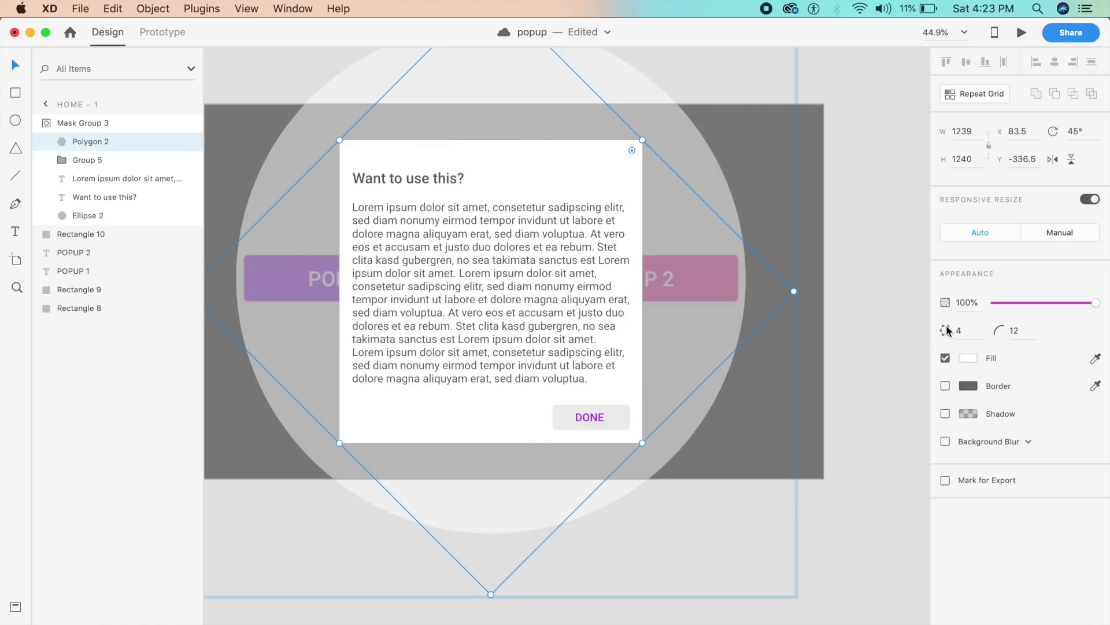
{"action": "left_click", "coordinate": [901, 337]}
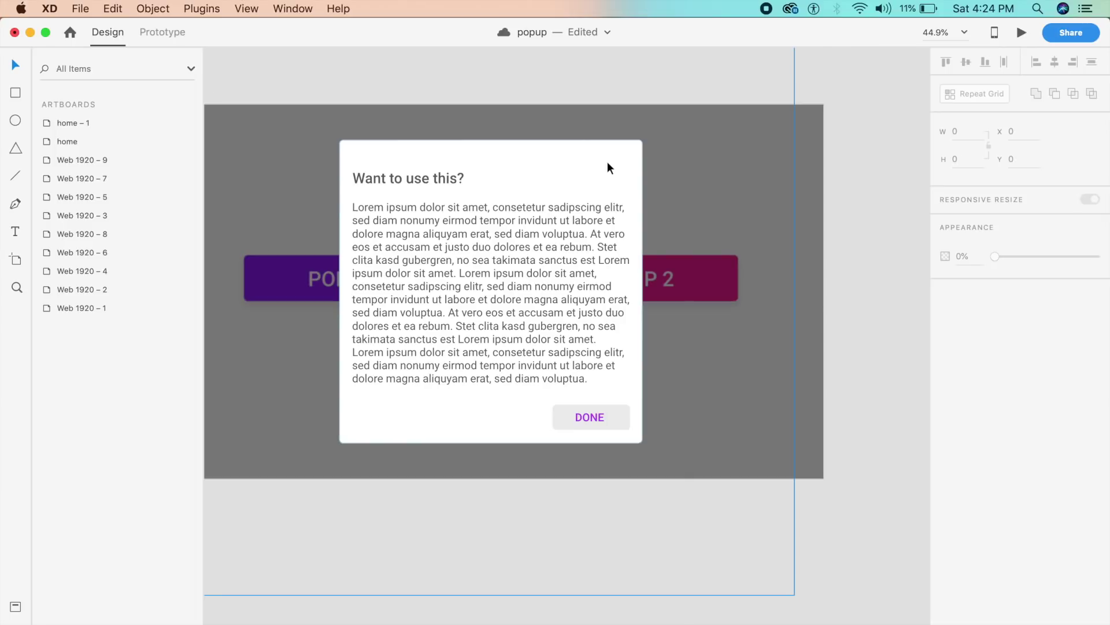
{"action": "scroll", "coordinate": [607, 161], "scroll_direction": "down", "scroll_amount": 5}
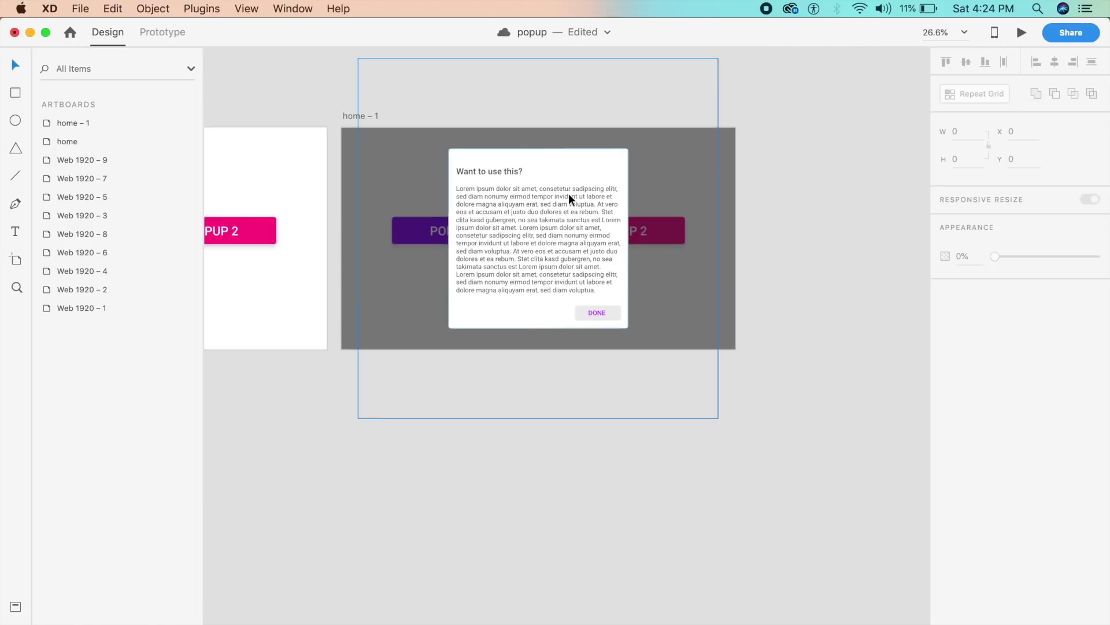
- Option-drag home – 1 to create a home – 2 duplicate beside it, then zoom to it
{"action": "left_click", "coordinate": [351, 114]}
{"action": "left_click_drag", "start_coordinate": [351, 115], "coordinate": [376, 116]}
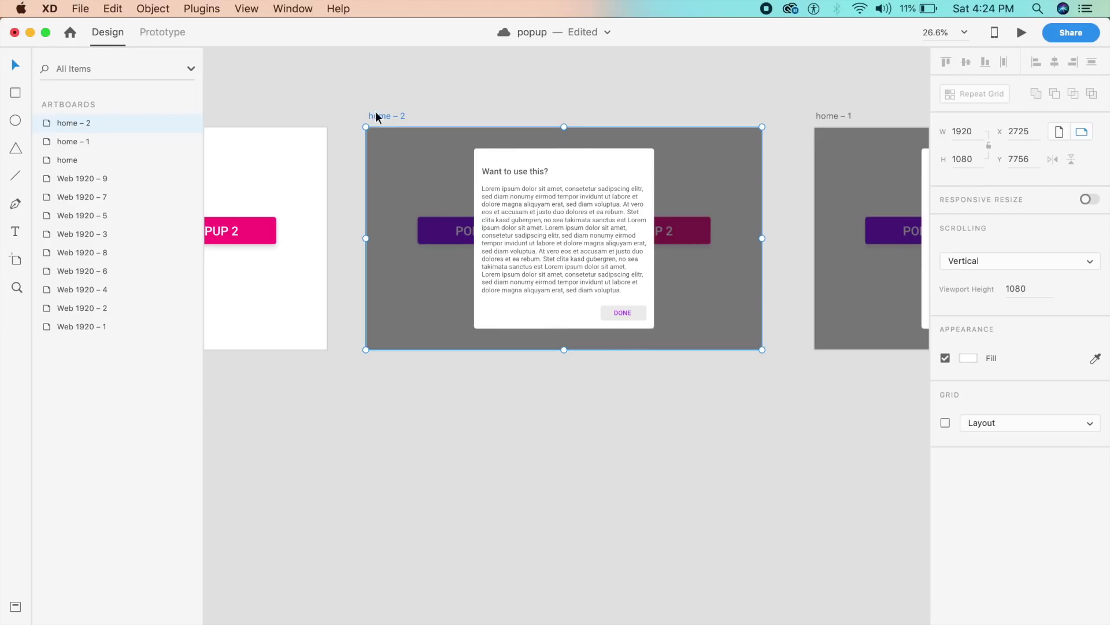
{"action": "key", "text": "super+3"}
{"action": "scroll", "coordinate": [375, 111], "scroll_direction": "up", "scroll_amount": 2}
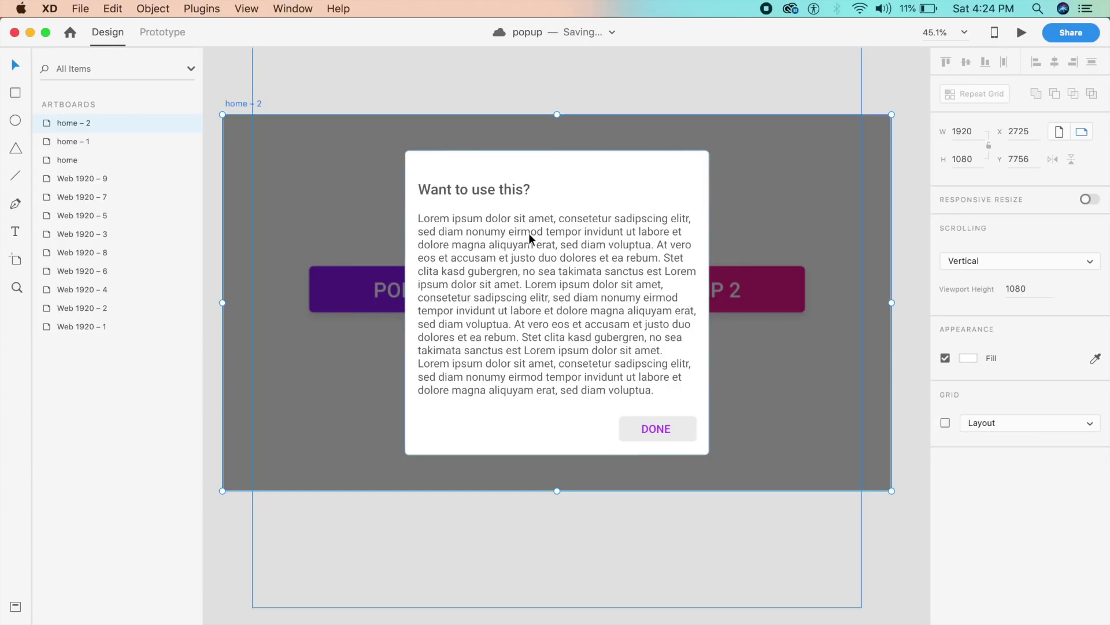
- Hide the heading and body text inside home – 2's popup mask group
{"action": "left_click", "coordinate": [555, 245]}
{"action": "double_click", "coordinate": [554, 242]}
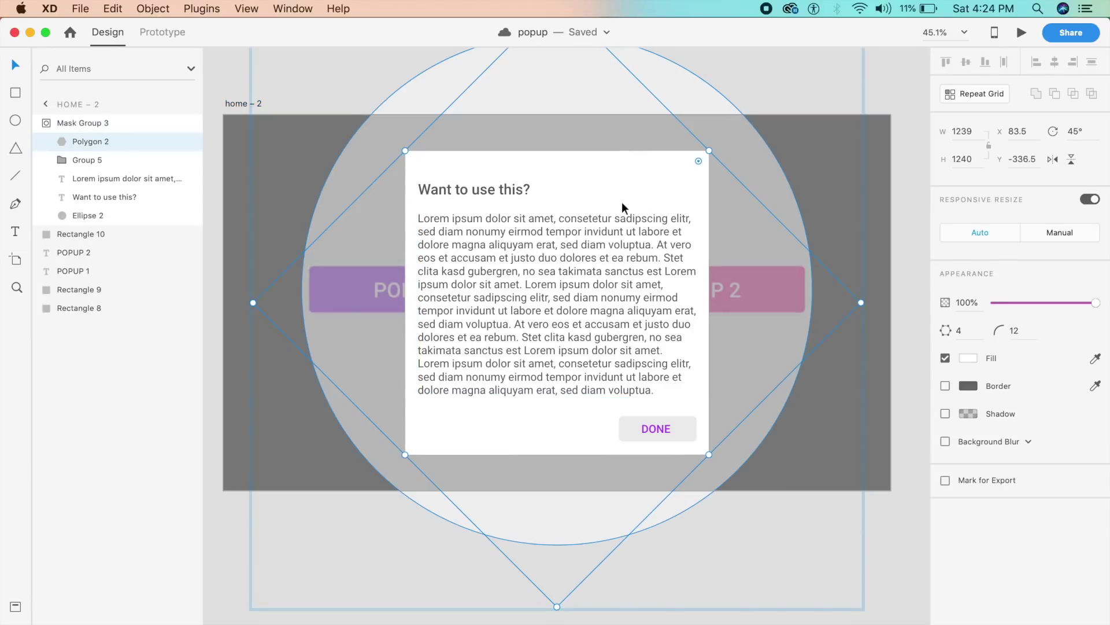
{"action": "scroll", "coordinate": [515, 186], "scroll_direction": "right", "scroll_amount": 2}
{"action": "left_click", "coordinate": [536, 289]}
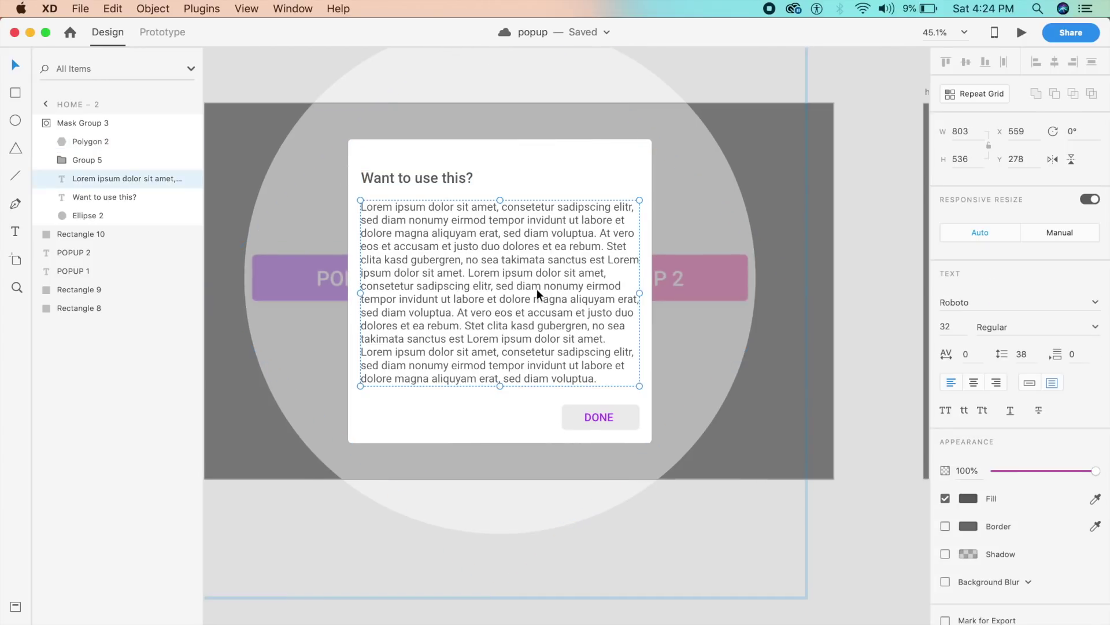
{"action": "left_click", "coordinate": [439, 177], "text": "shift"}
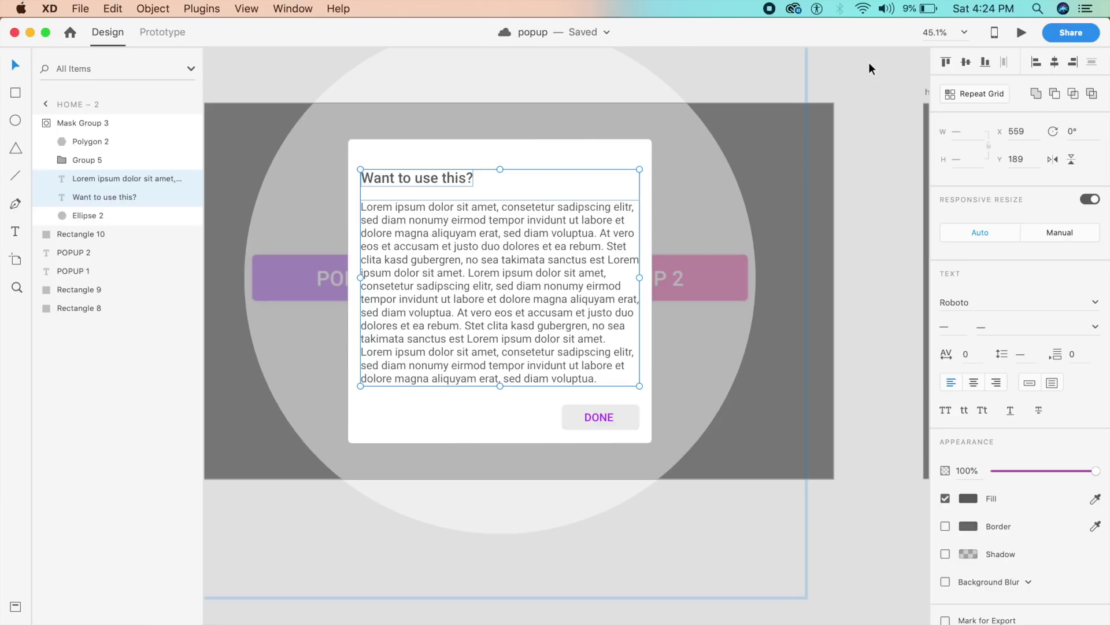
{"action": "key", "text": "super+comma"}
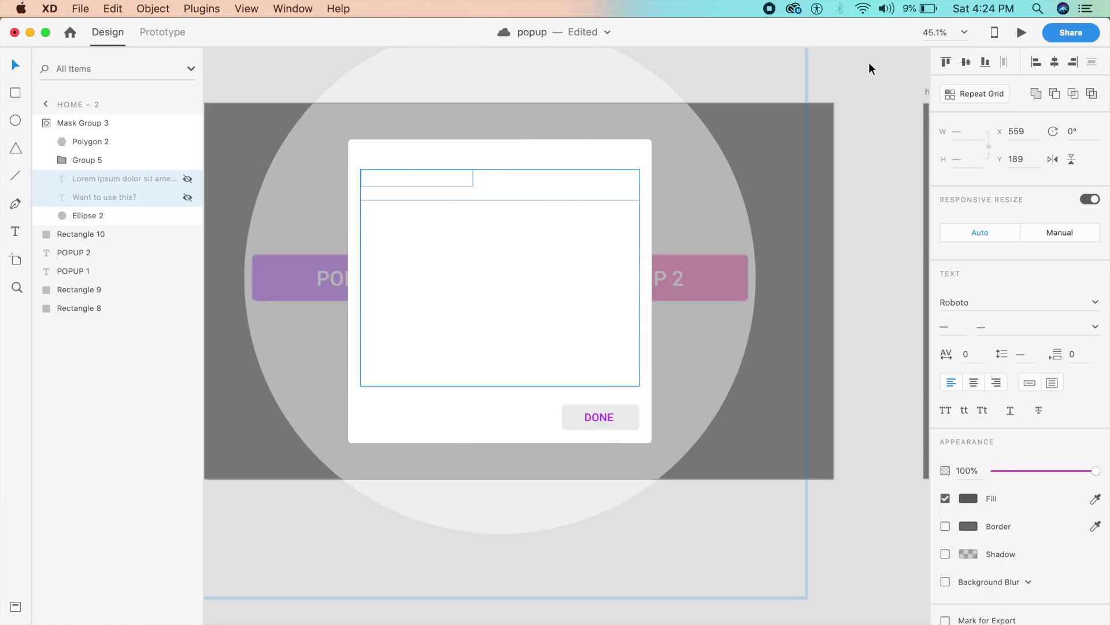
{"action": "left_click", "coordinate": [861, 64]}
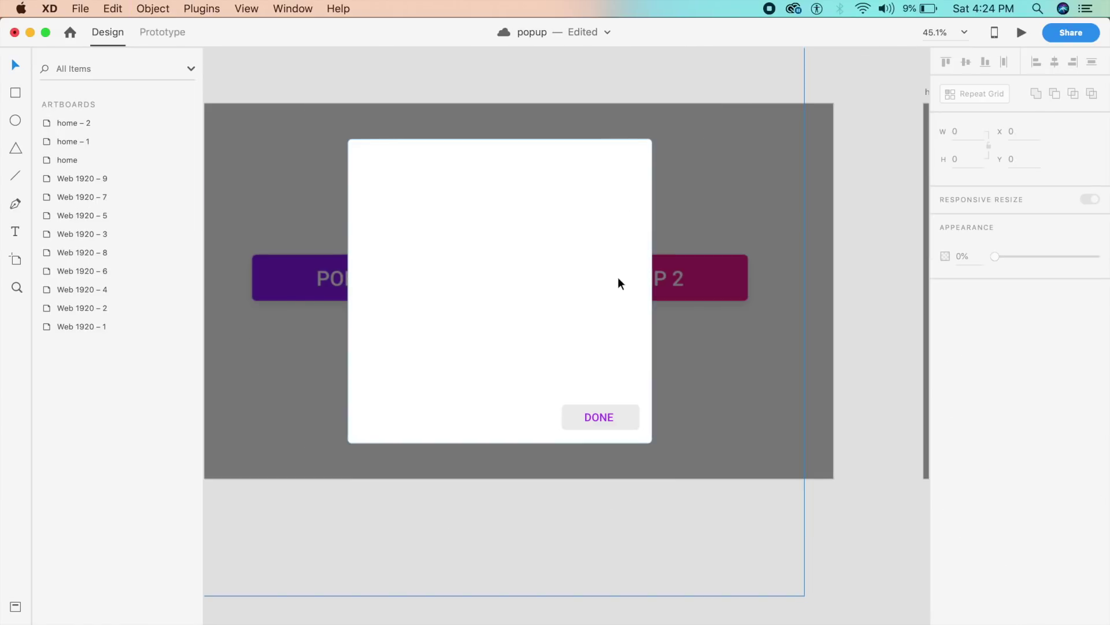
- Paste home – 2's grey dimming overlay onto the home artboard
{"action": "scroll", "coordinate": [618, 276], "scroll_direction": "right", "scroll_amount": 10}
{"action": "scroll", "coordinate": [731, 261], "scroll_direction": "left", "scroll_amount": 10}
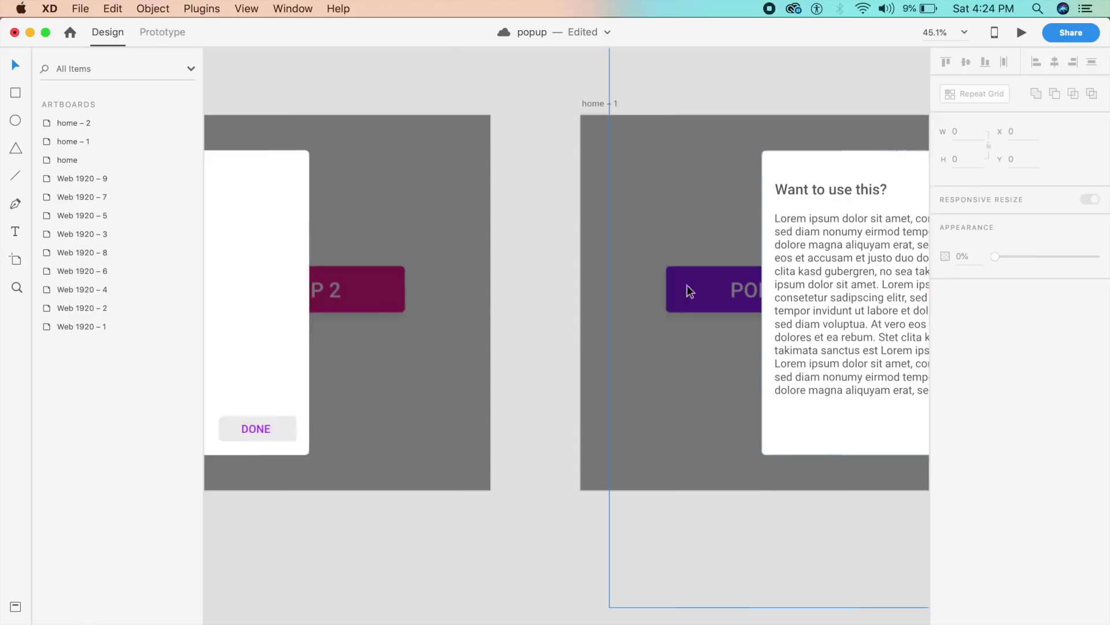
{"action": "scroll", "coordinate": [807, 393], "scroll_direction": "right", "scroll_amount": 1}
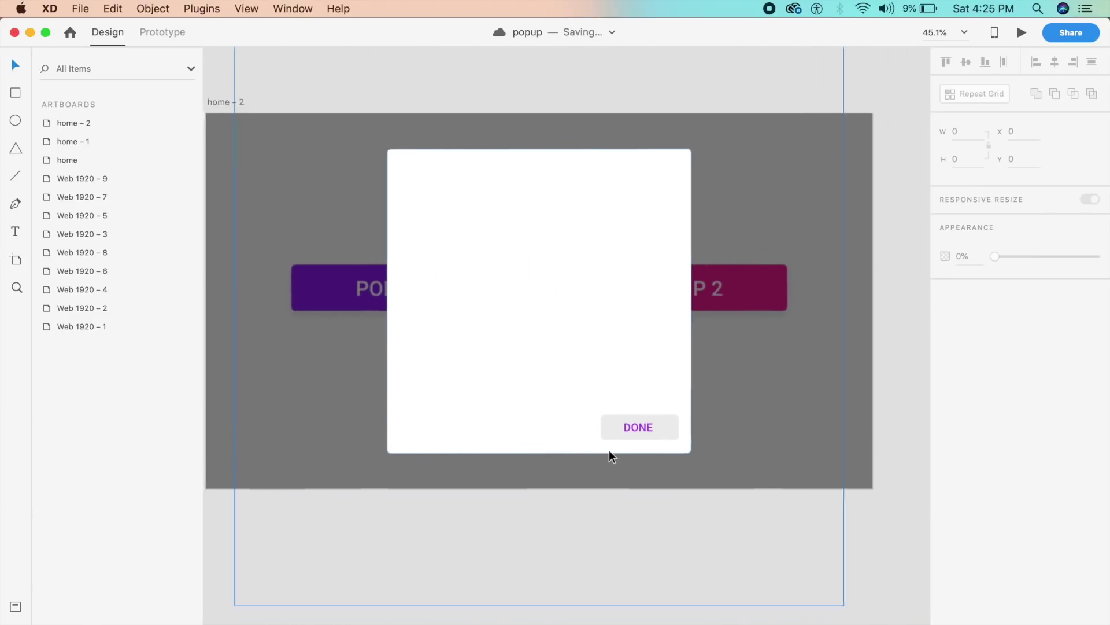
{"action": "scroll", "coordinate": [609, 449], "scroll_direction": "left", "scroll_amount": 6}
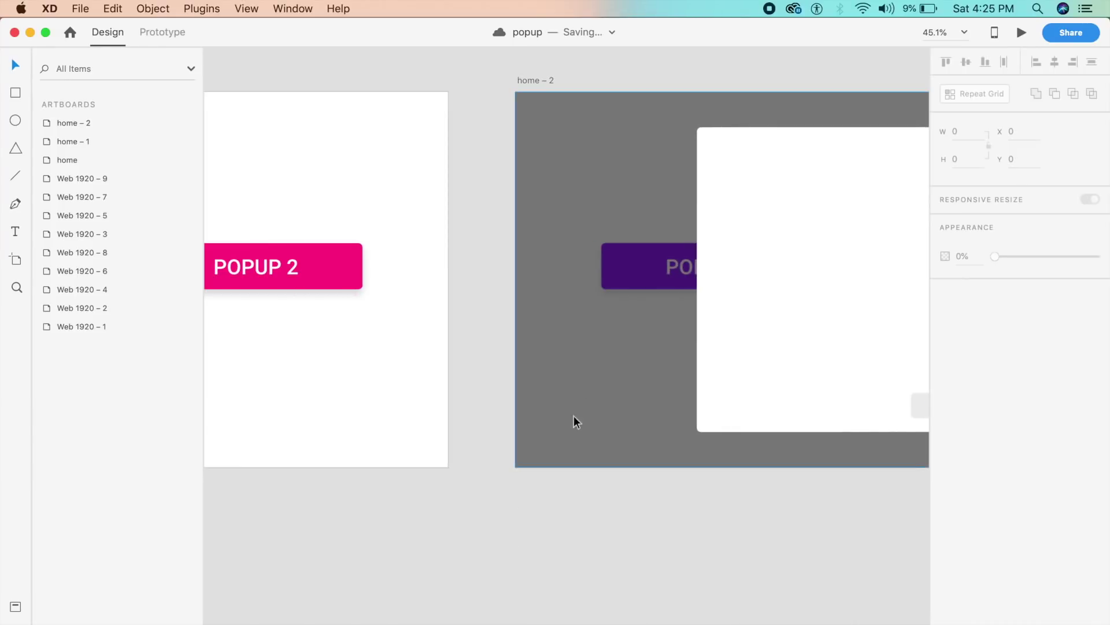
{"action": "left_click", "coordinate": [582, 390]}
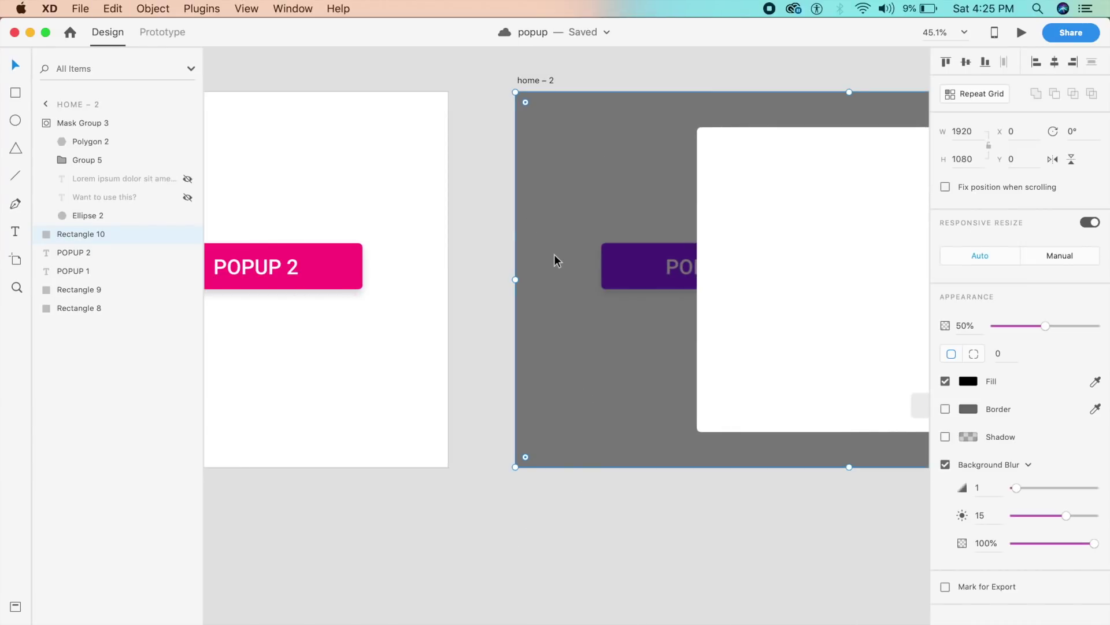
{"action": "scroll", "coordinate": [554, 260], "scroll_direction": "left", "scroll_amount": 7}
{"action": "left_click", "coordinate": [501, 344]}
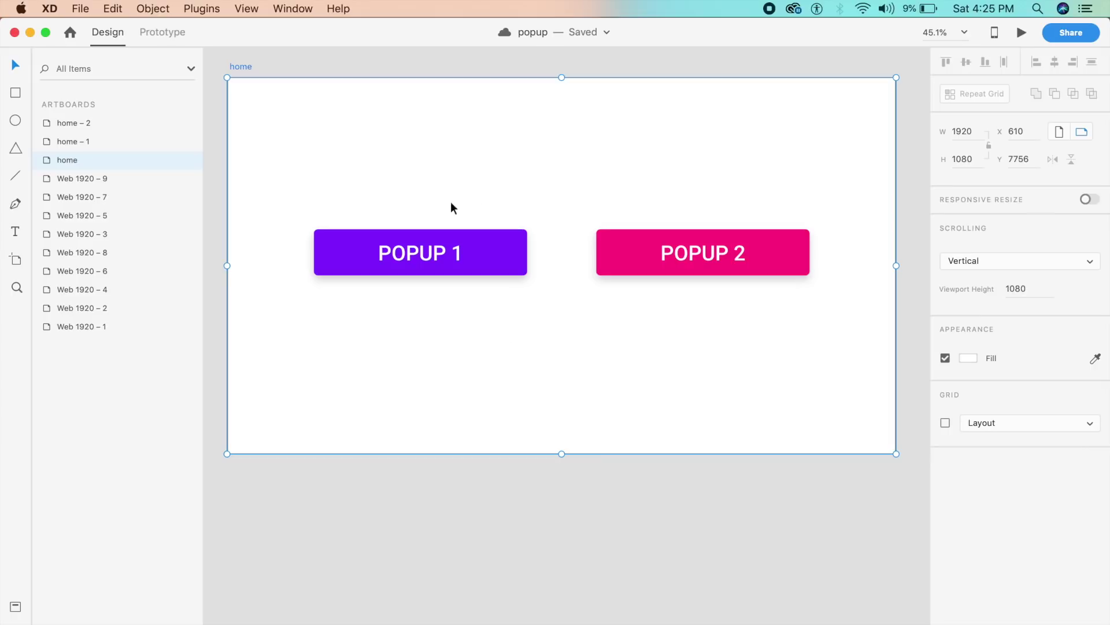
{"action": "key", "text": "super+v"}
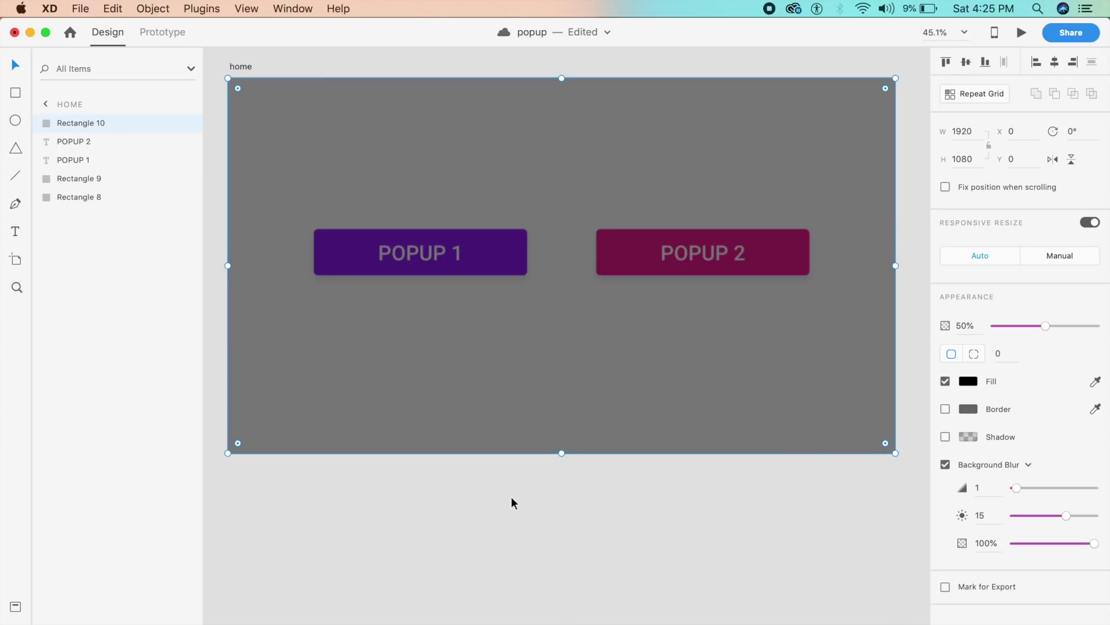
- Save the document and hide the pasted overlay on home
{"action": "key", "text": "super+s"}
{"action": "key", "text": "super+comma"}
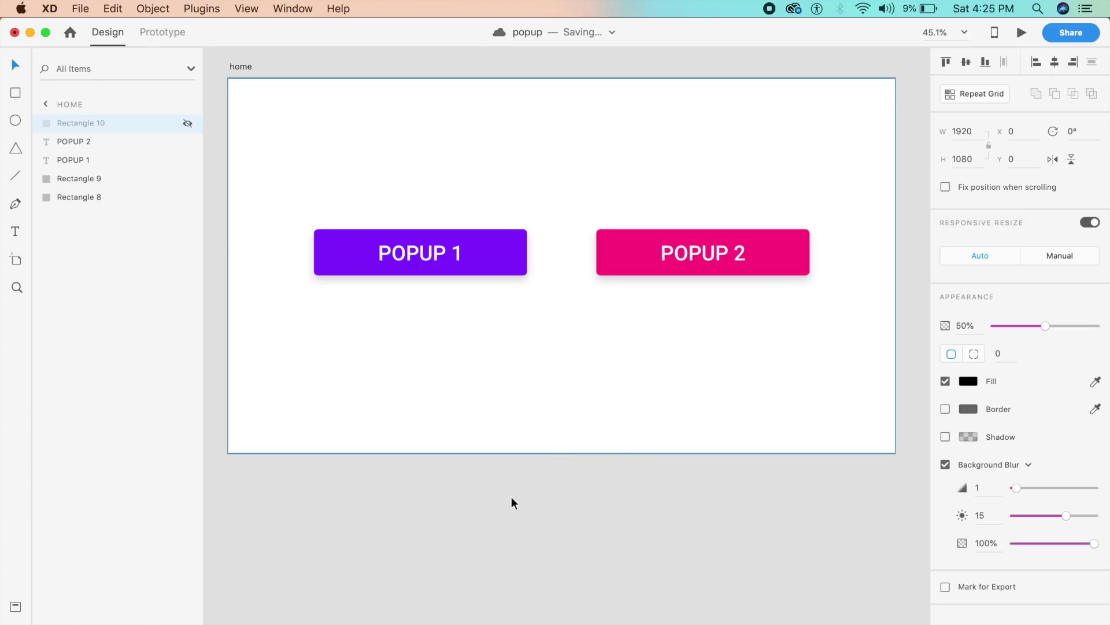
{"action": "left_click", "coordinate": [512, 496]}
{"action": "left_click", "coordinate": [384, 318]}
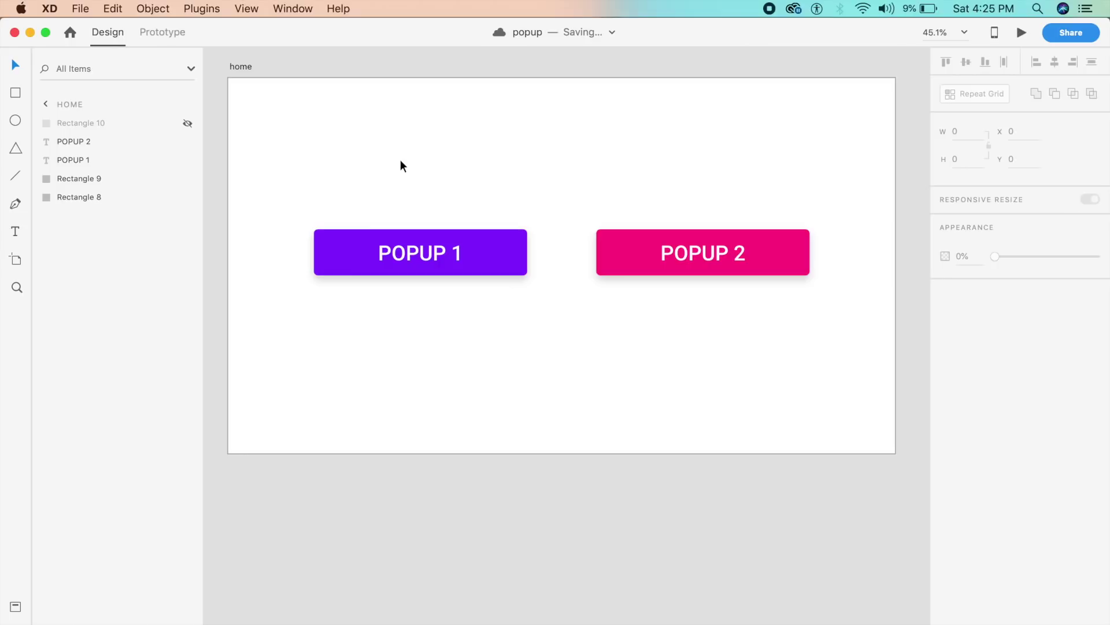
{"action": "scroll", "coordinate": [400, 161], "scroll_direction": "right", "scroll_amount": 10}
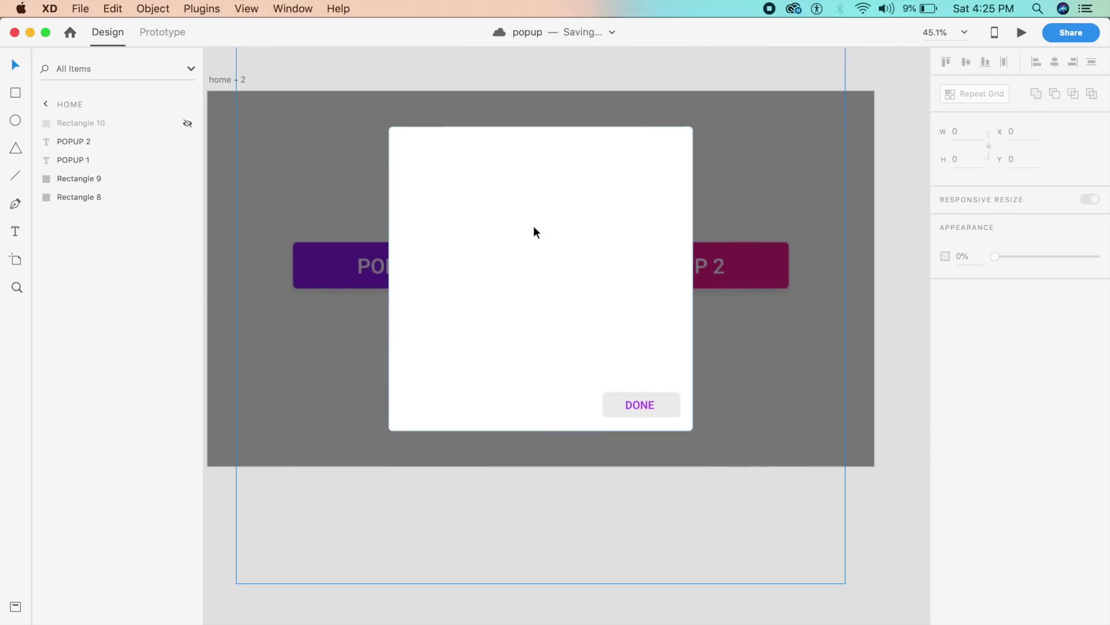
- Copy the popup card from home – 2 and paste it onto home
{"action": "left_click", "coordinate": [508, 217]}
{"action": "key", "text": "cmd+c"}
{"action": "scroll", "coordinate": [476, 230], "scroll_direction": "left", "scroll_amount": 10}
{"action": "scroll", "coordinate": [486, 226], "scroll_direction": "left", "scroll_amount": 5}
{"action": "left_click", "coordinate": [507, 218]}
{"action": "key", "text": "super+v"}
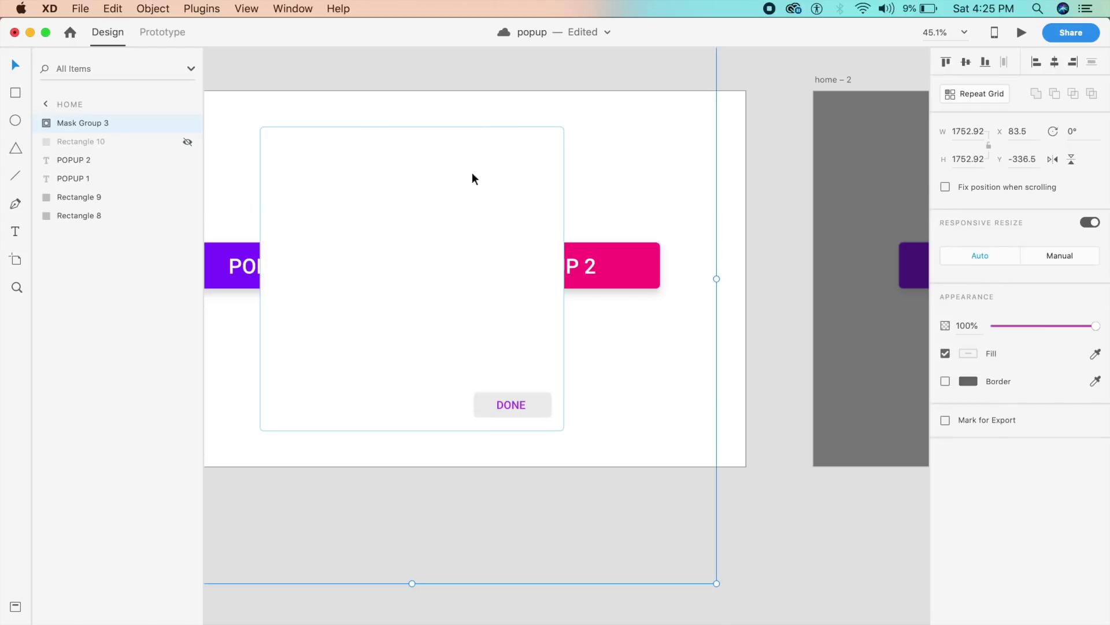
{"action": "scroll", "coordinate": [457, 202], "scroll_direction": "left", "scroll_amount": 3}
- Shrink the mask circle to a small dot and move it between the POPUP buttons
{"action": "double_click", "coordinate": [496, 260]}
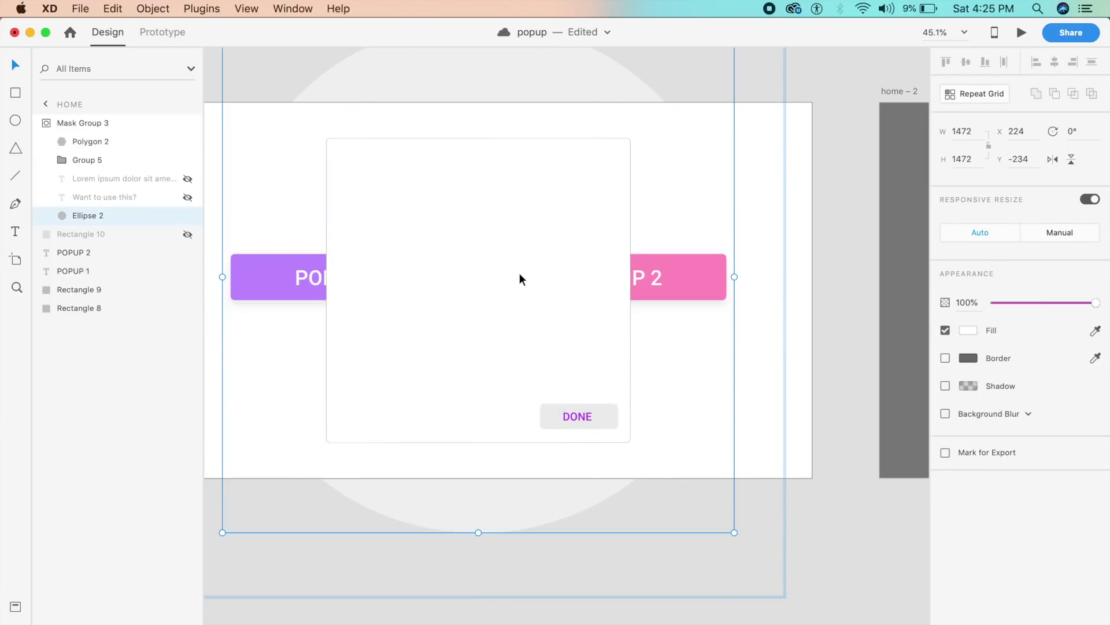
{"action": "scroll", "coordinate": [519, 273], "scroll_direction": "down", "scroll_amount": 5}
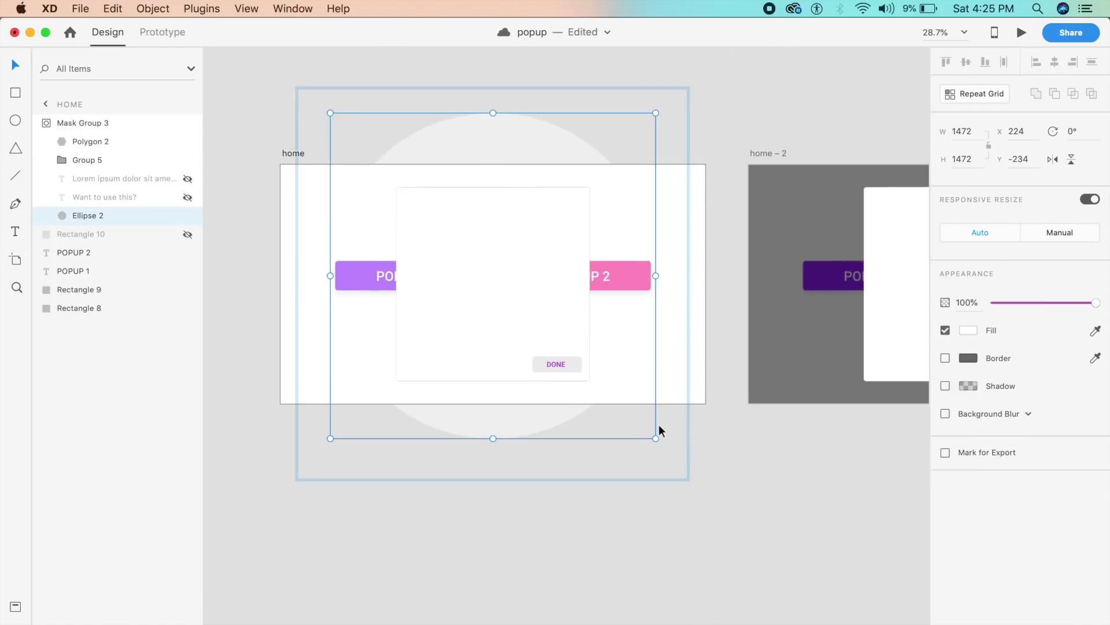
{"action": "left_click_drag", "start_coordinate": [653, 440], "coordinate": [484, 266]}
{"action": "left_click_drag", "start_coordinate": [410, 219], "coordinate": [524, 333]}
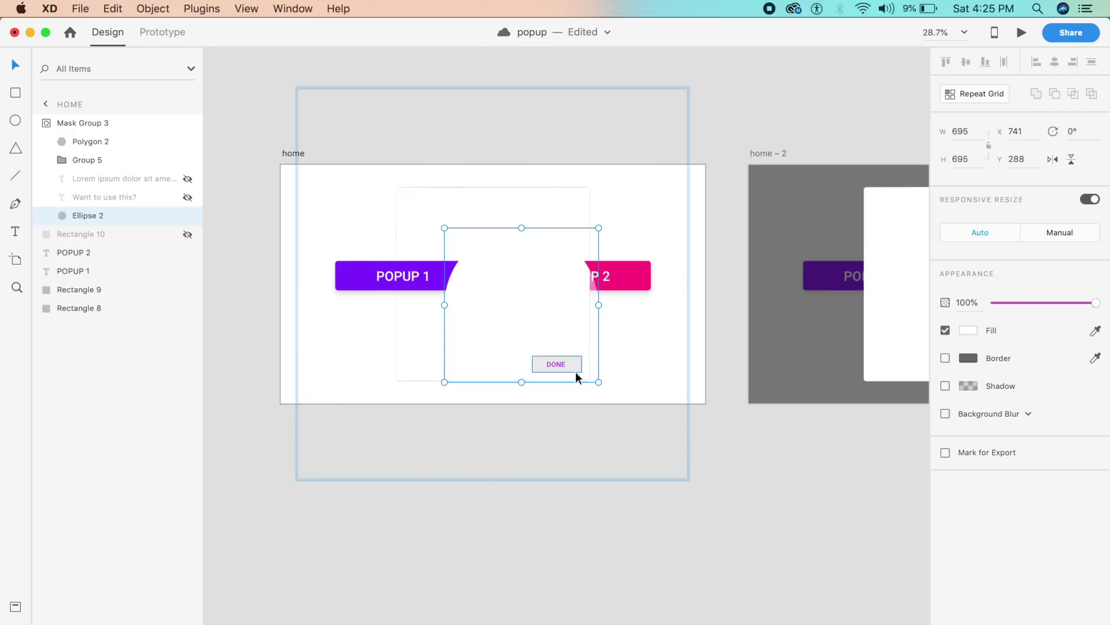
{"action": "left_click_drag", "start_coordinate": [599, 381], "coordinate": [503, 295]}
{"action": "scroll", "coordinate": [503, 294], "scroll_direction": "up", "scroll_amount": 5}
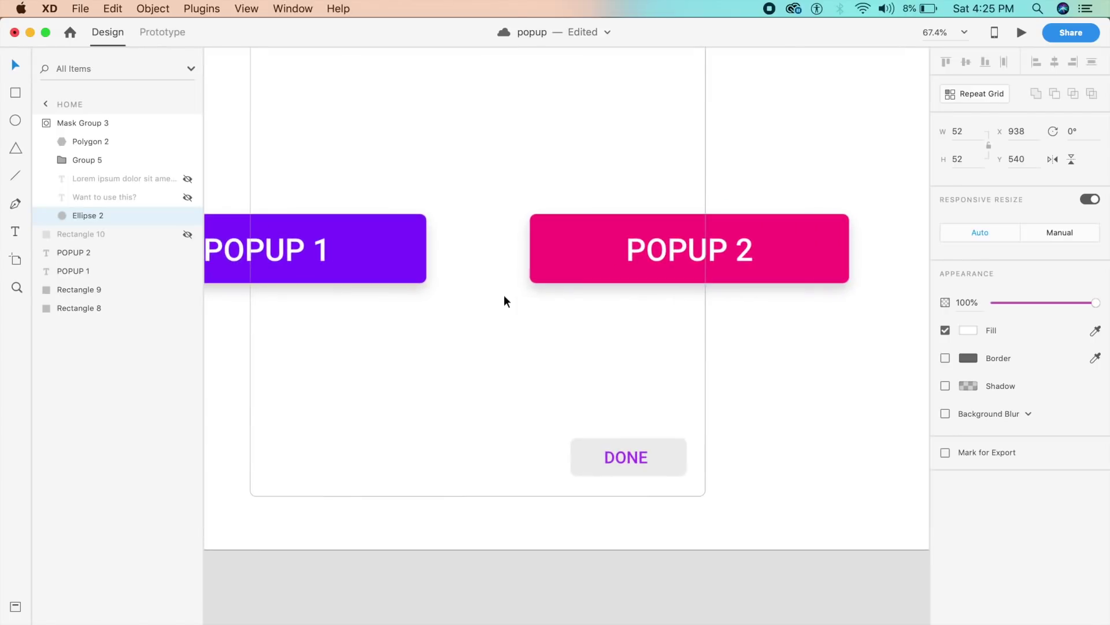
{"action": "mouse_move", "coordinate": [480, 284]}
{"action": "left_mouse_down"}
{"action": "mouse_move", "coordinate": [480, 242]}
{"action": "mouse_move", "coordinate": [478, 269]}
{"action": "left_mouse_up"}
{"action": "scroll", "coordinate": [479, 270], "scroll_direction": "down", "scroll_amount": 5}
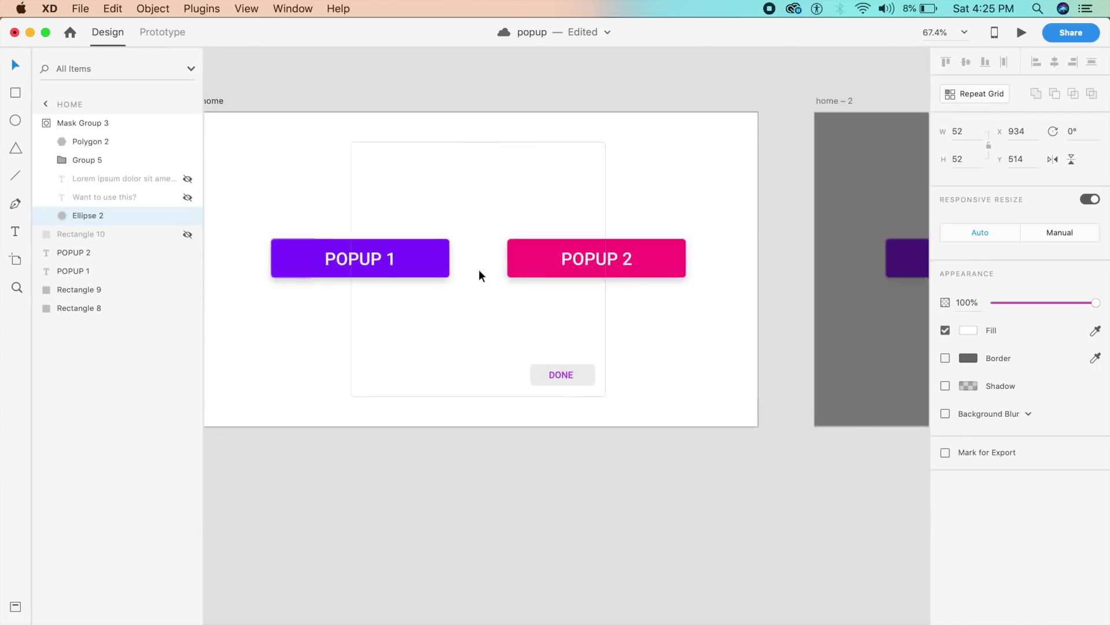
- Give the mask polygon 3 corners and shrink it into place inside the card
{"action": "left_click", "coordinate": [594, 338]}
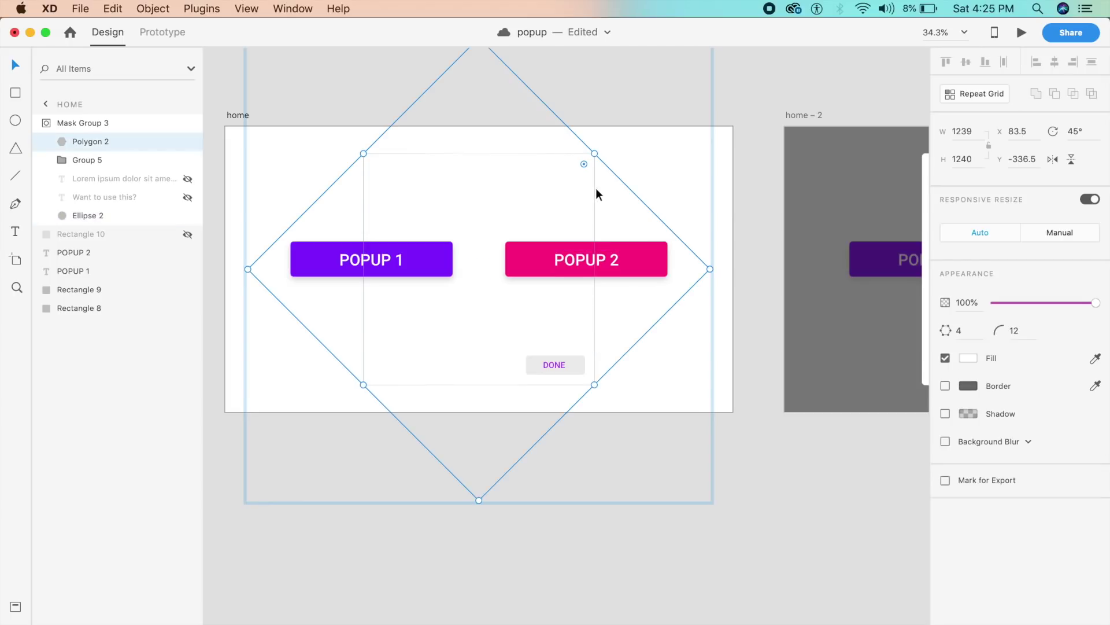
{"action": "left_click", "coordinate": [970, 331]}
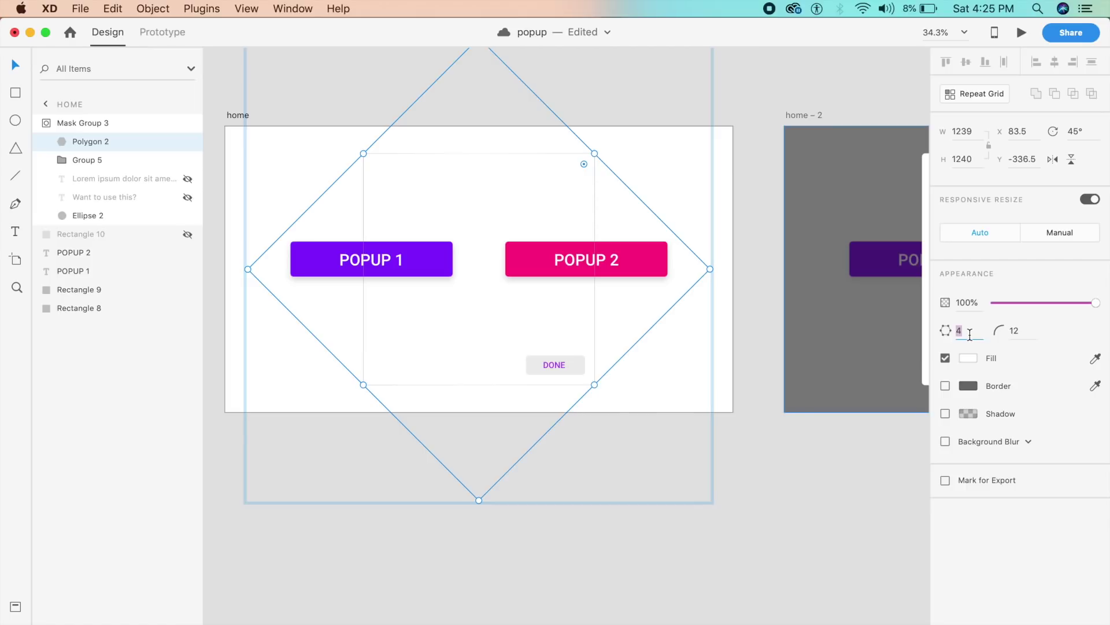
{"action": "type", "text": "3"}
{"action": "key", "text": "Return"}
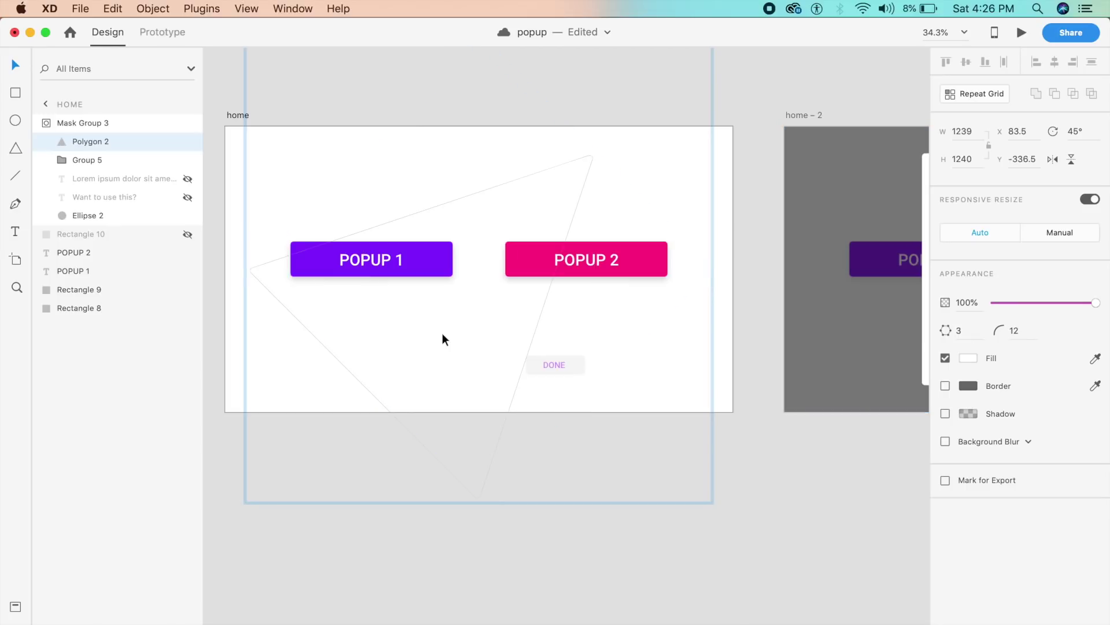
{"action": "left_click_drag", "start_coordinate": [479, 500], "coordinate": [513, 280]}
{"action": "left_click_drag", "start_coordinate": [508, 155], "coordinate": [521, 274]}
{"action": "left_click_drag", "start_coordinate": [492, 361], "coordinate": [488, 284]}
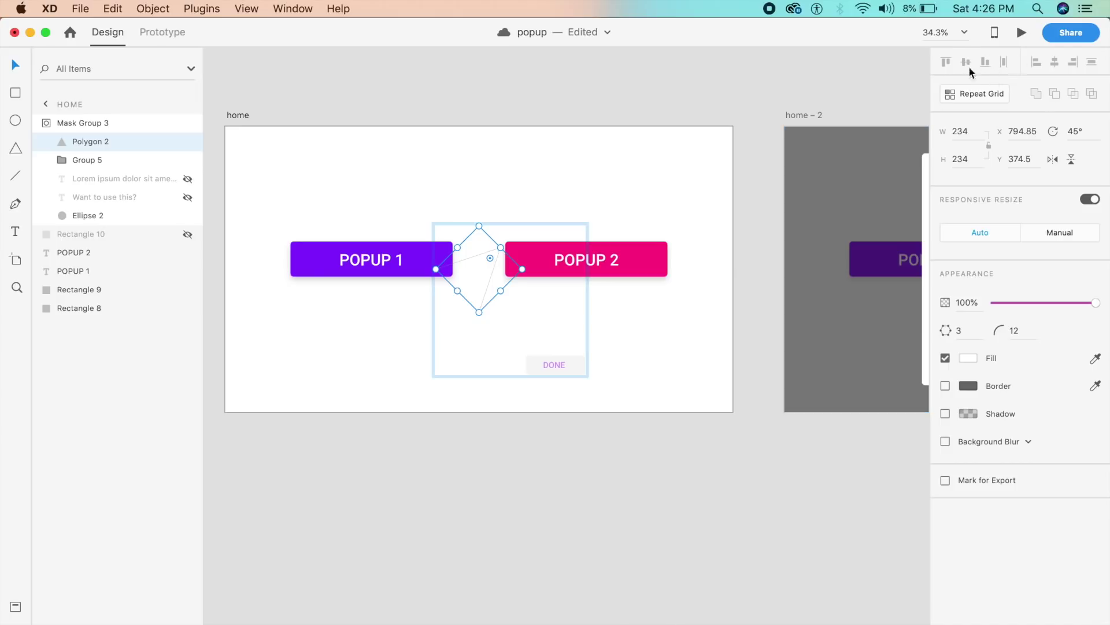
- Set the shrunken popup mask group's opacity on home to 0%
{"action": "left_click", "coordinate": [750, 183]}
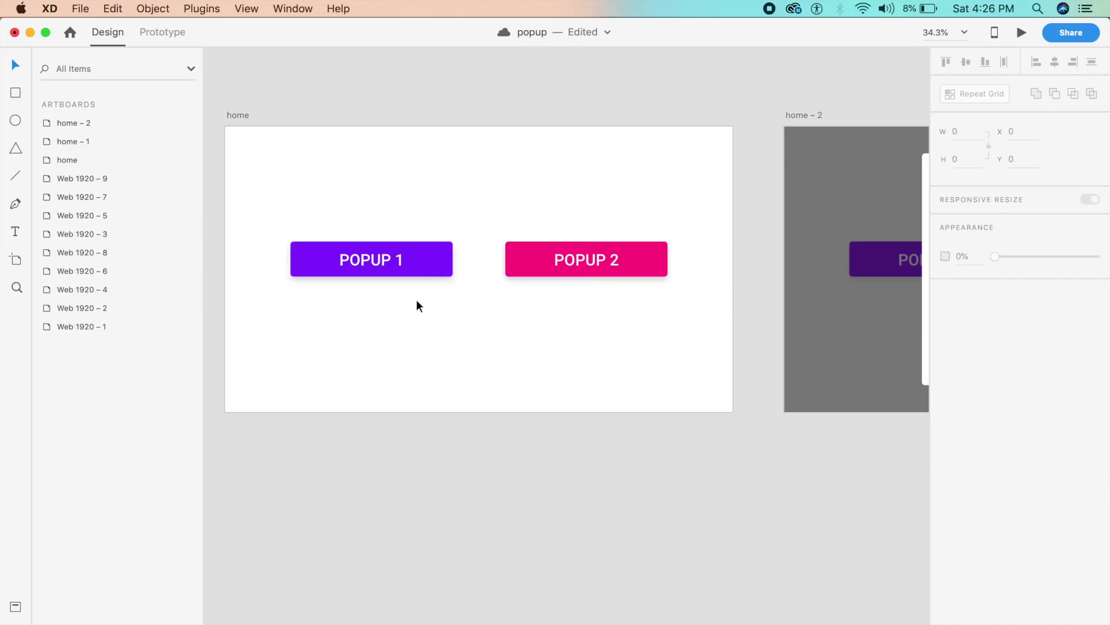
{"action": "left_click", "coordinate": [500, 292]}
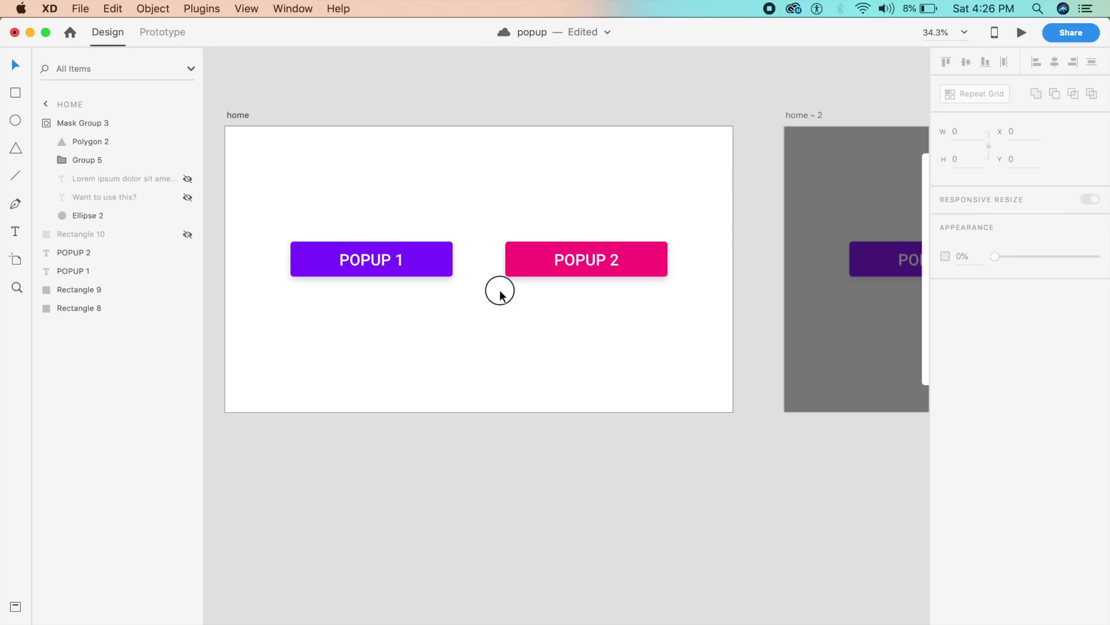
{"action": "left_click", "coordinate": [466, 248]}
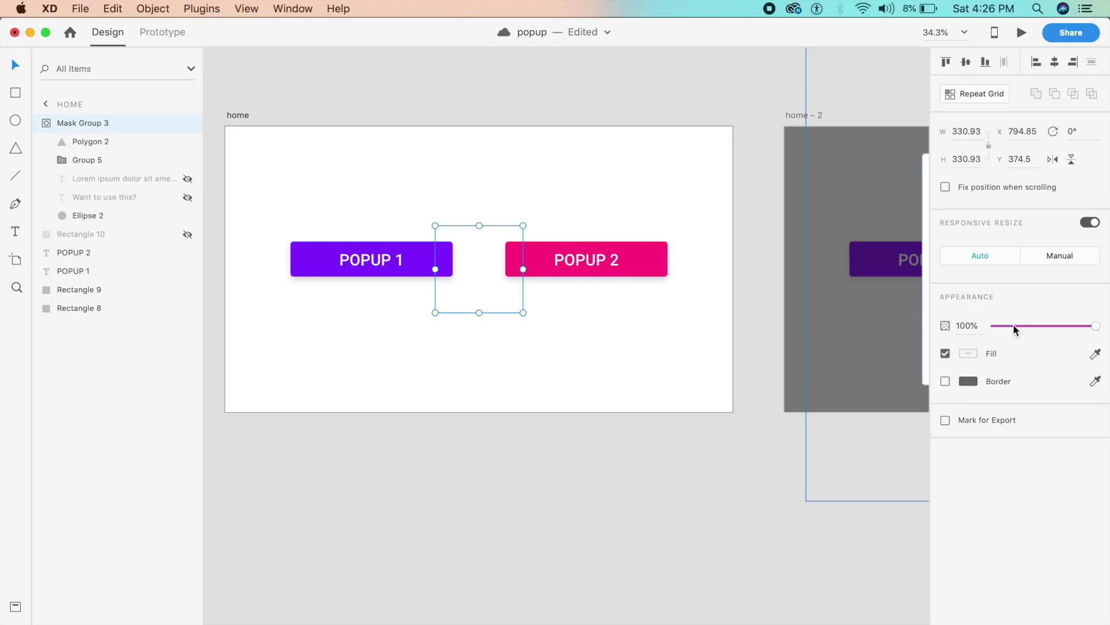
{"action": "left_click_drag", "start_coordinate": [1017, 325], "coordinate": [987, 330]}
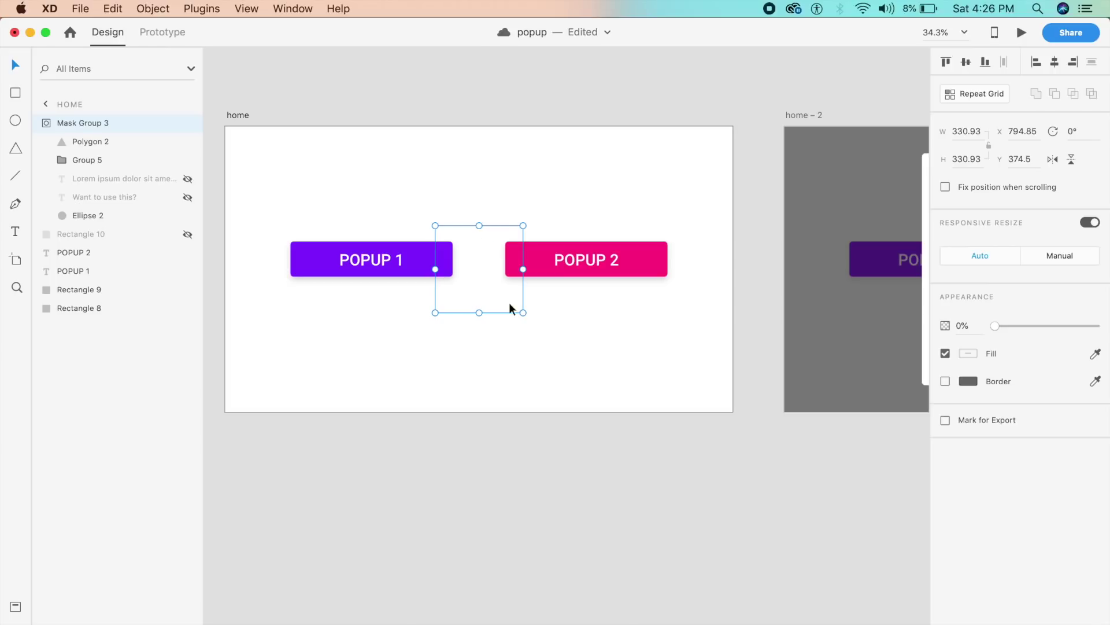
{"action": "left_click", "coordinate": [594, 358]}
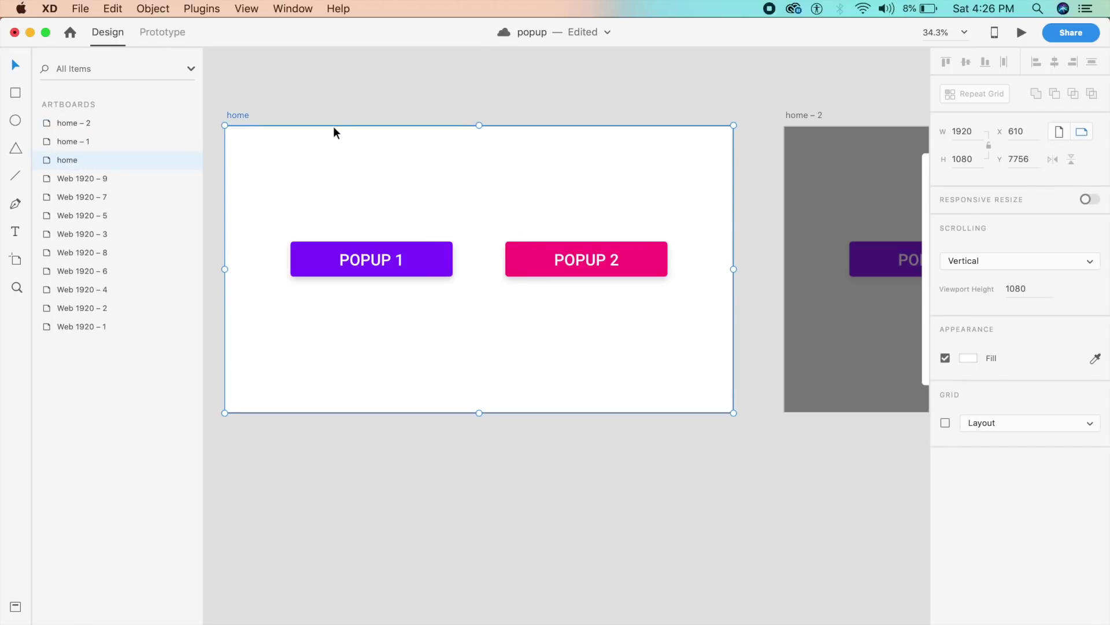
- In prototype mode, link POPUP 1 to home – 2 with Tap, Auto-Animate and Ease In-Out
{"action": "left_click", "coordinate": [167, 33]}
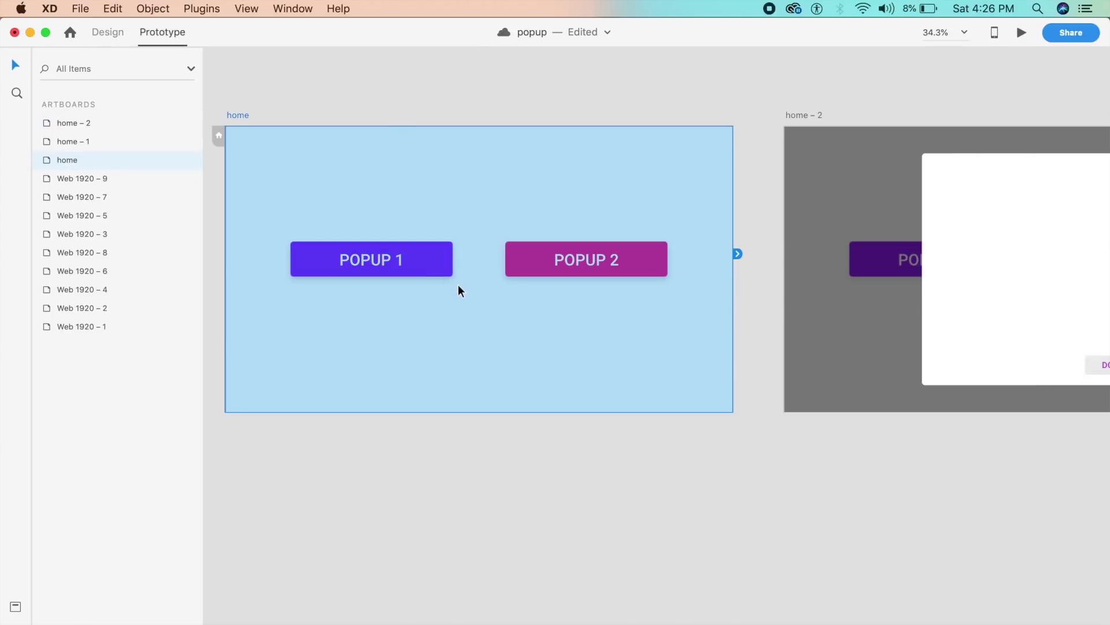
{"action": "left_click", "coordinate": [435, 266]}
{"action": "left_click_drag", "start_coordinate": [457, 261], "coordinate": [859, 267]}
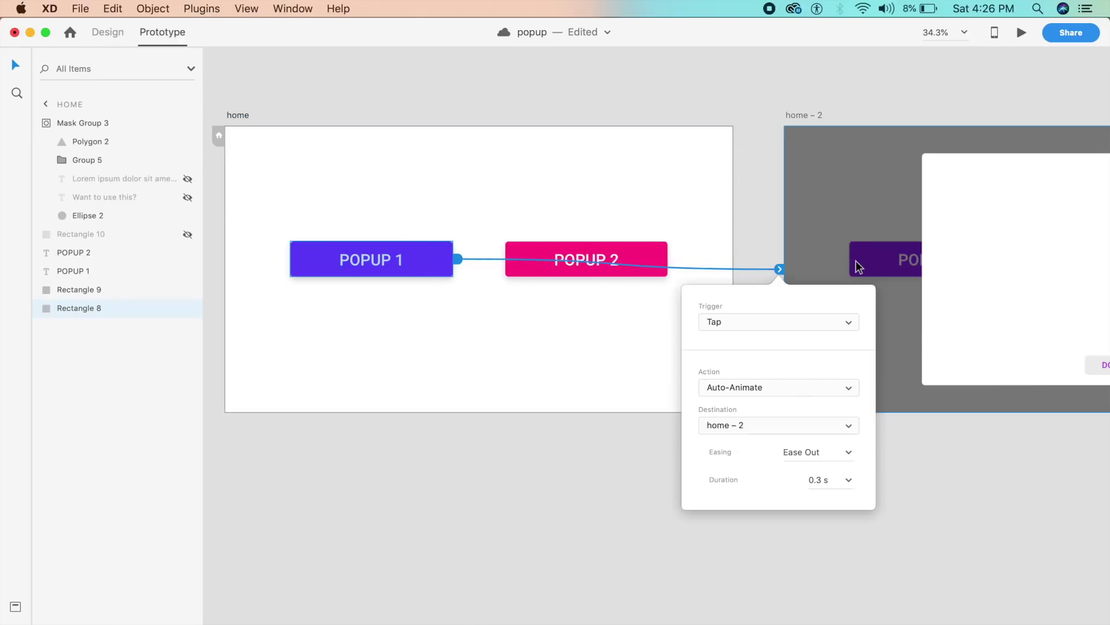
{"action": "left_click", "coordinate": [828, 322]}
{"action": "left_click", "coordinate": [808, 324]}
{"action": "left_click", "coordinate": [770, 394]}
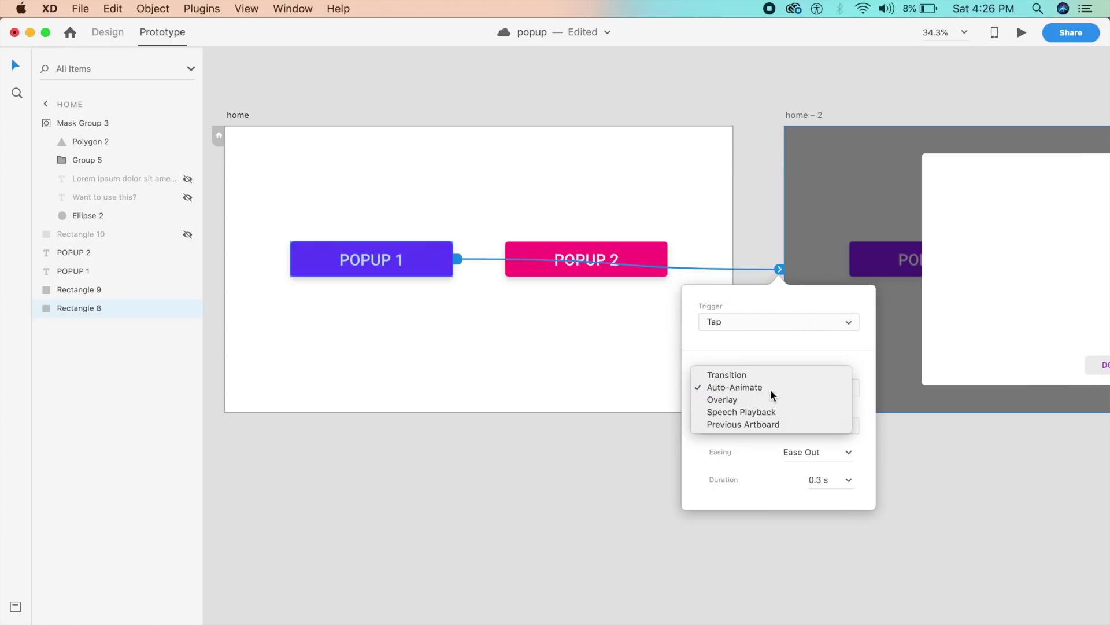
{"action": "left_click", "coordinate": [770, 390]}
{"action": "left_click", "coordinate": [848, 456]}
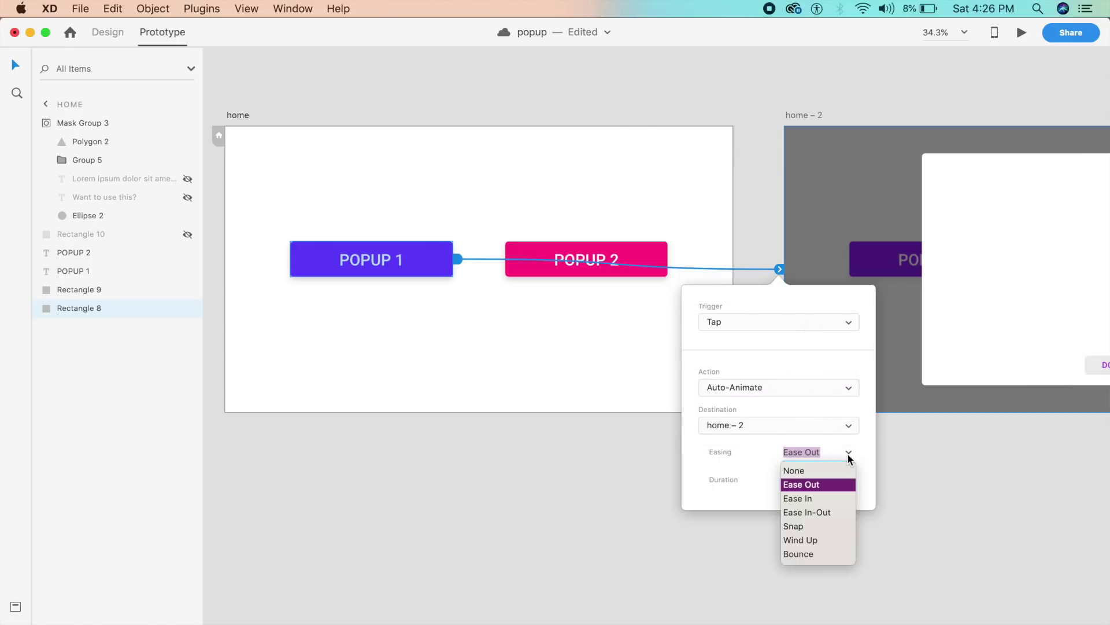
{"action": "left_click", "coordinate": [814, 512]}
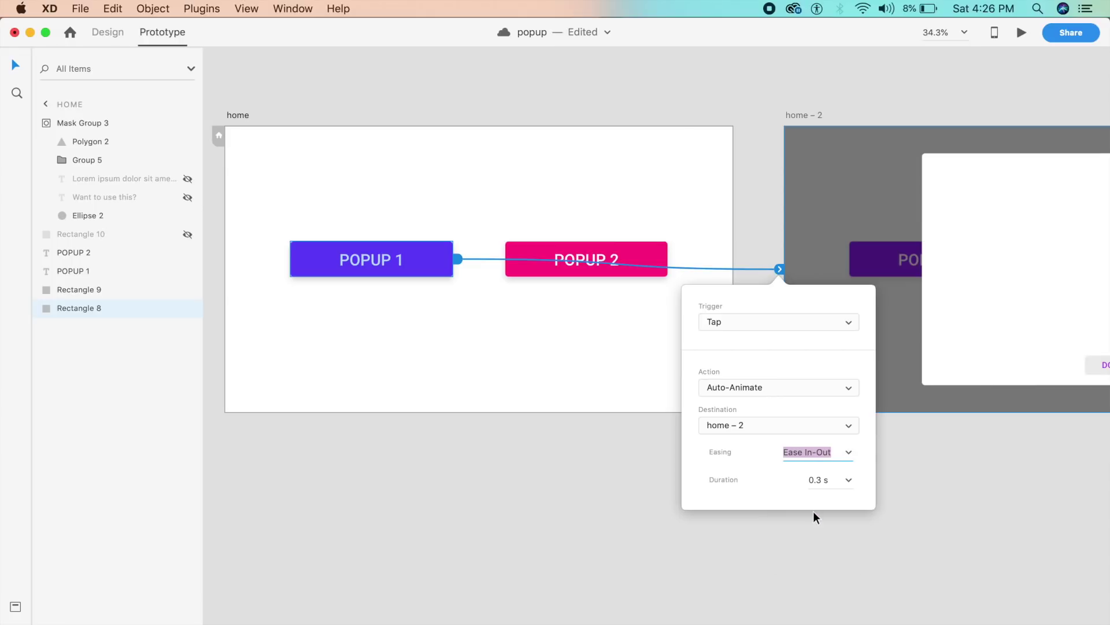
- Set the transition duration to 0.8 s and close the interaction settings
{"action": "left_click", "coordinate": [847, 482]}
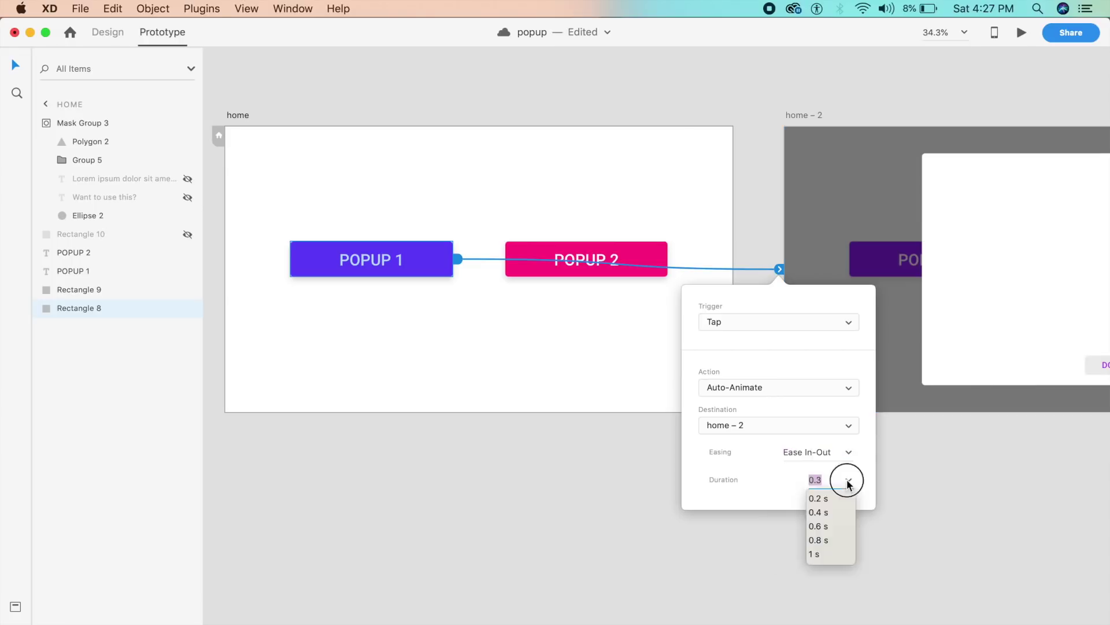
{"action": "left_click", "coordinate": [820, 539]}
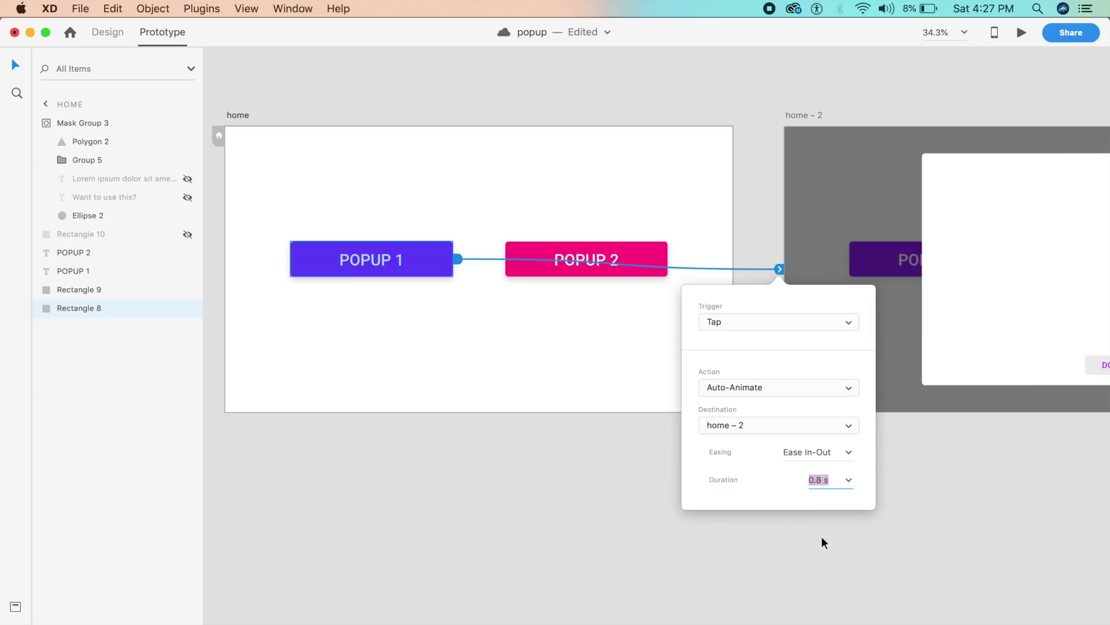
{"action": "left_click", "coordinate": [848, 481]}
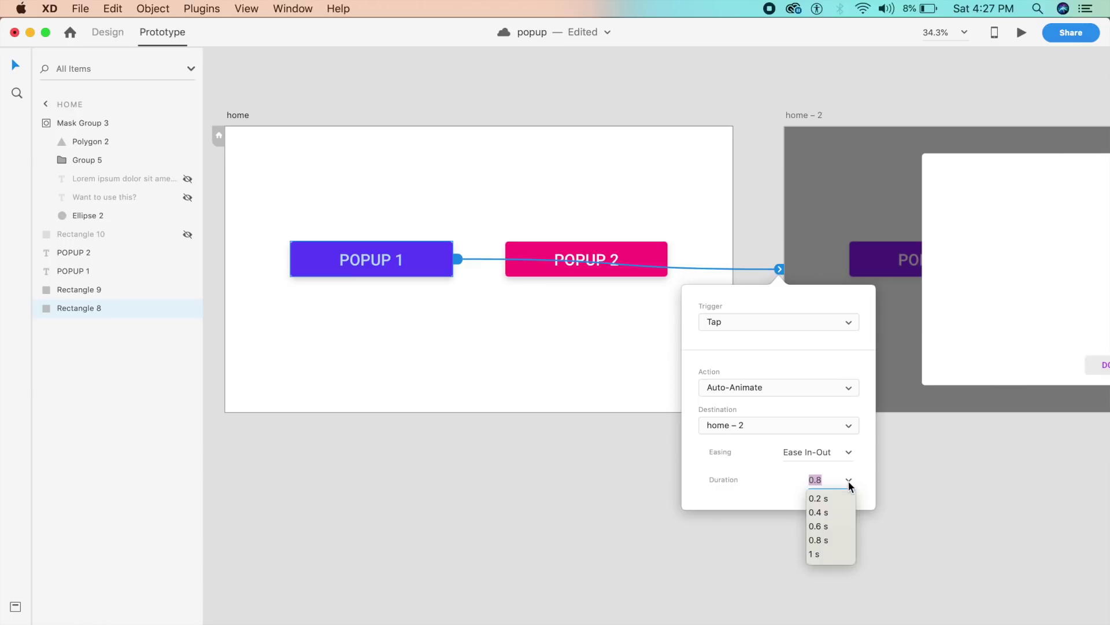
{"action": "left_click", "coordinate": [824, 537]}
{"action": "left_click", "coordinate": [869, 519]}
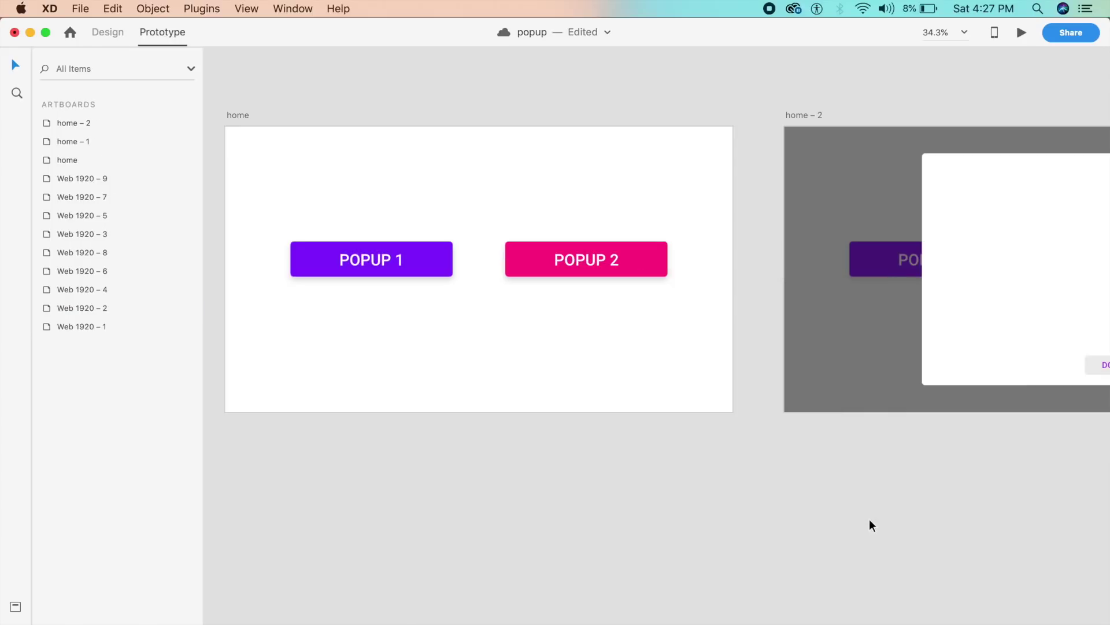
{"action": "scroll", "coordinate": [869, 519], "scroll_direction": "right", "scroll_amount": 10}
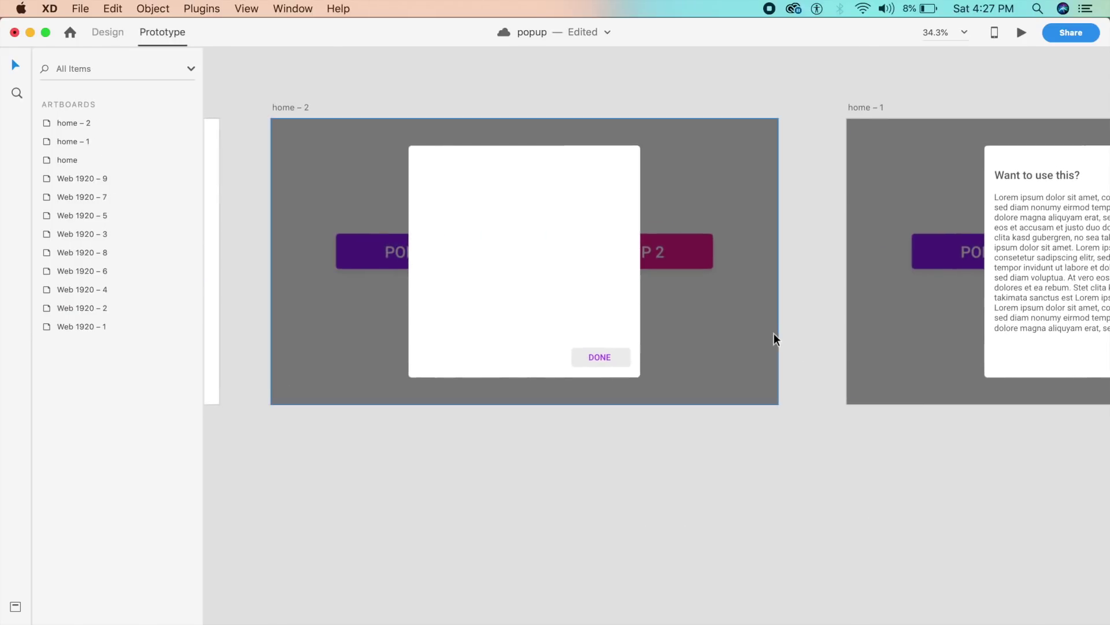
- Link the home – 2 artboard to home – 1 with a Time trigger
{"action": "left_click", "coordinate": [773, 333]}
{"action": "left_click", "coordinate": [302, 108]}
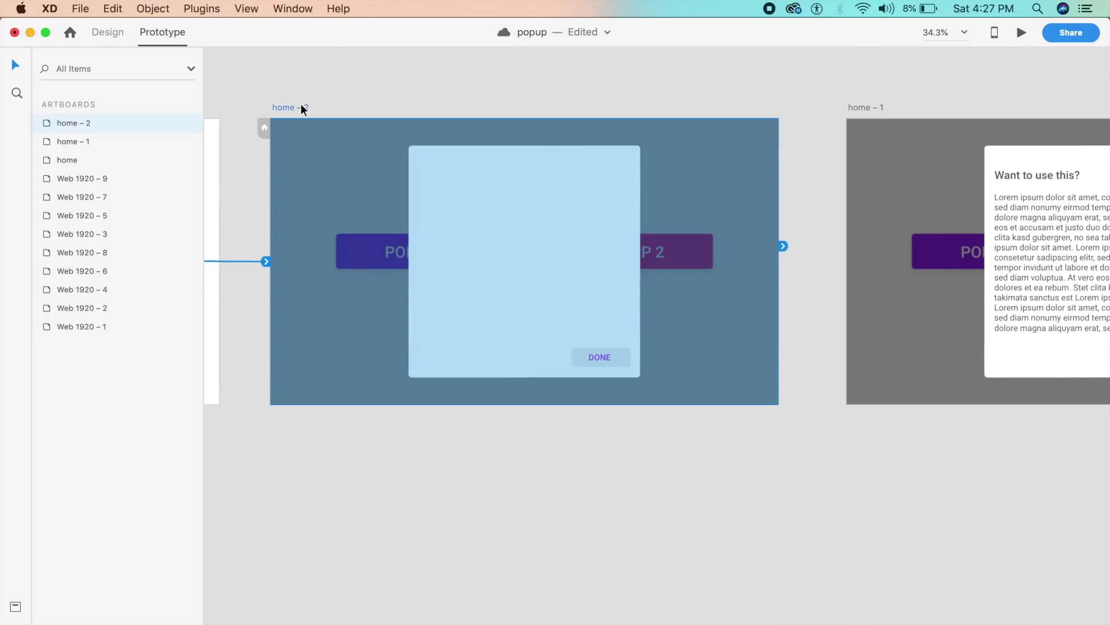
{"action": "left_click_drag", "start_coordinate": [782, 248], "coordinate": [909, 260]}
{"action": "left_click", "coordinate": [874, 314]}
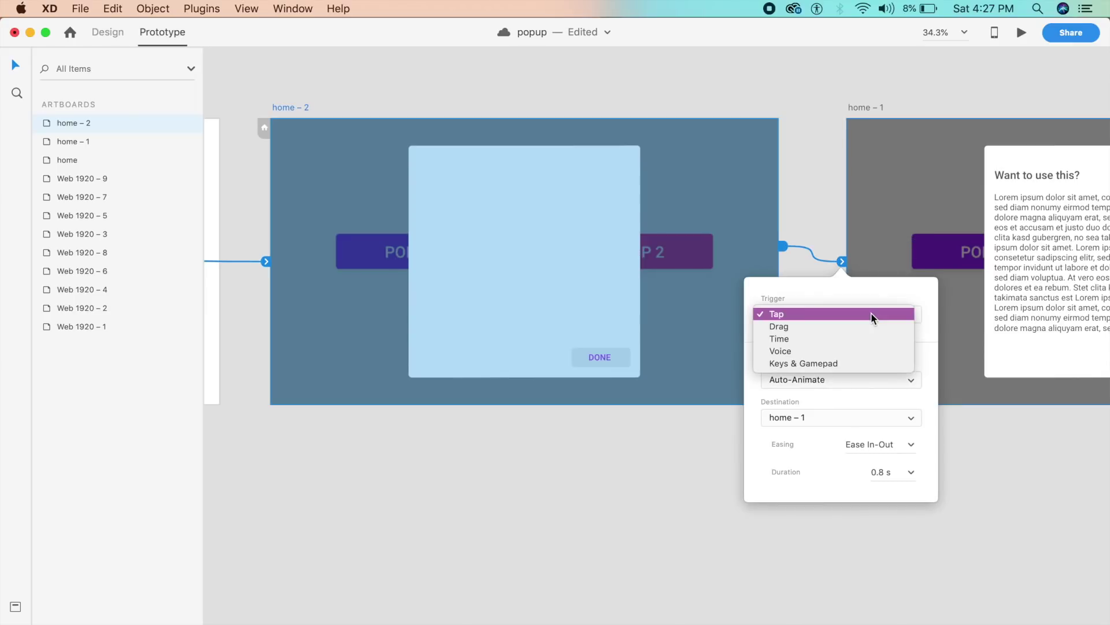
{"action": "left_click", "coordinate": [870, 313]}
{"action": "left_click", "coordinate": [851, 324]}
{"action": "left_click", "coordinate": [822, 338]}
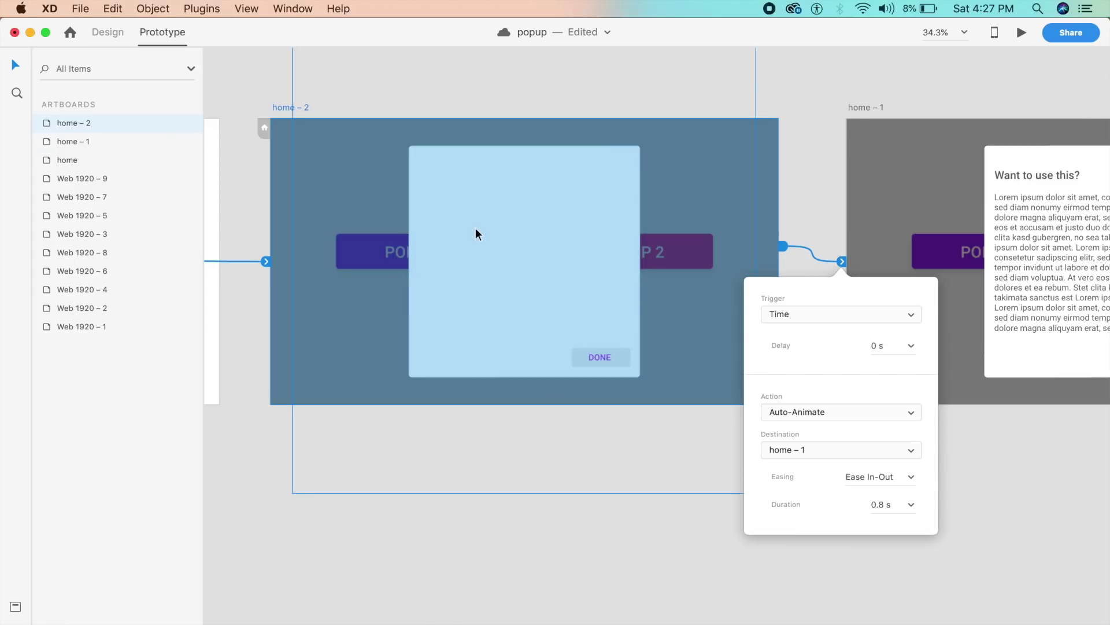
- Keep a 0 s delay and Auto-Animate, and set the duration to 0.6 s
{"action": "left_click", "coordinate": [891, 322]}
{"action": "left_click", "coordinate": [888, 316]}
{"action": "left_click", "coordinate": [911, 346]}
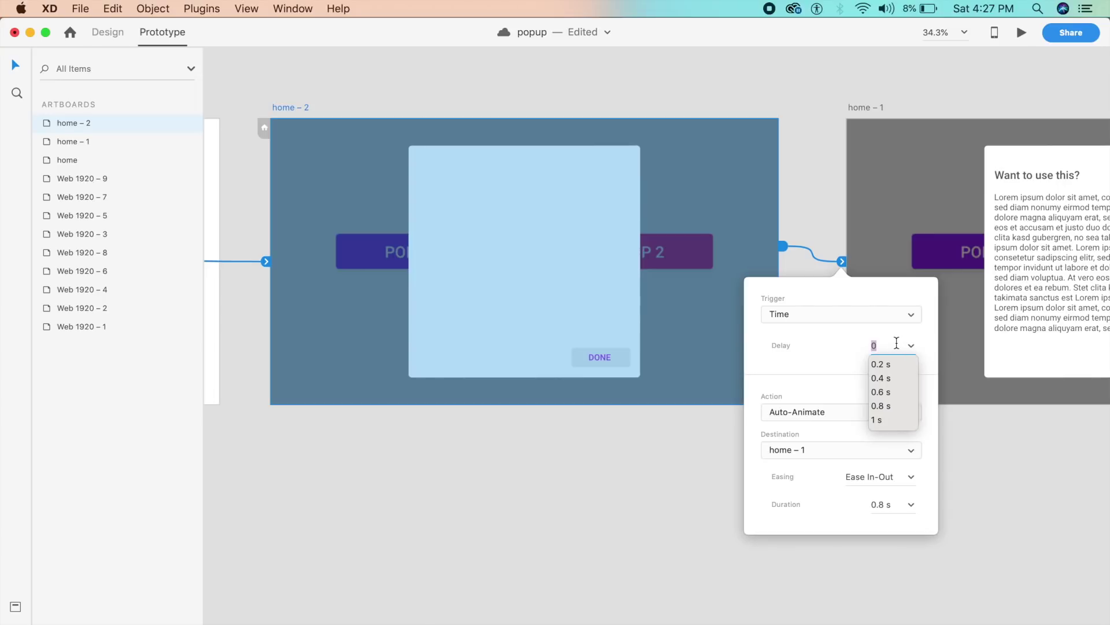
{"action": "left_click", "coordinate": [896, 343]}
{"action": "left_click", "coordinate": [900, 414]}
{"action": "left_click", "coordinate": [900, 414]}
{"action": "left_click", "coordinate": [912, 508]}
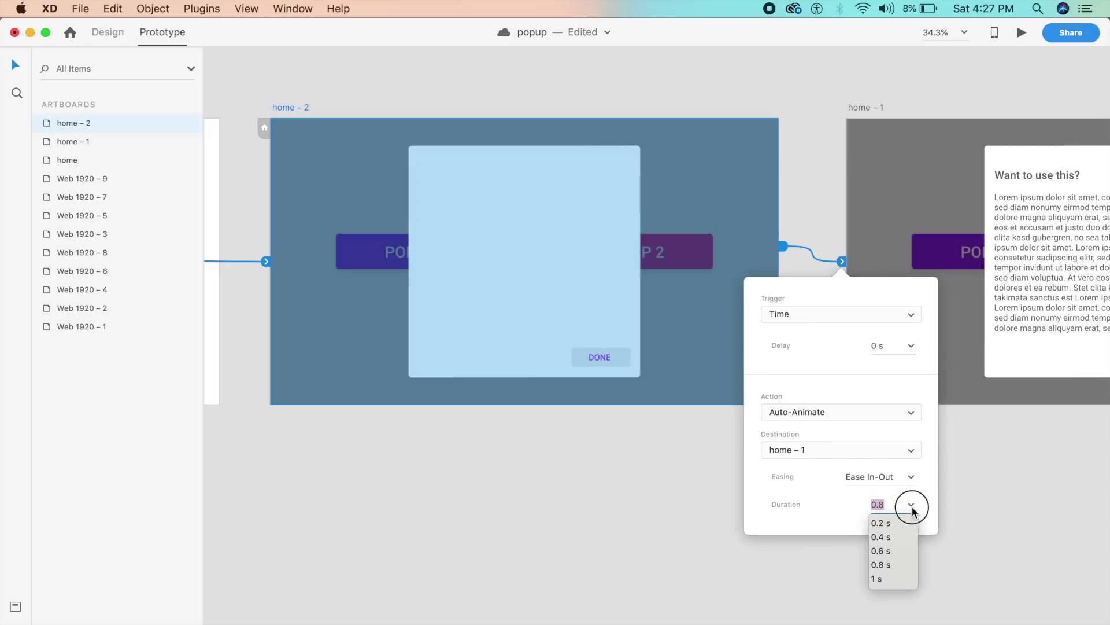
{"action": "left_click", "coordinate": [885, 550]}
{"action": "left_click", "coordinate": [686, 471]}
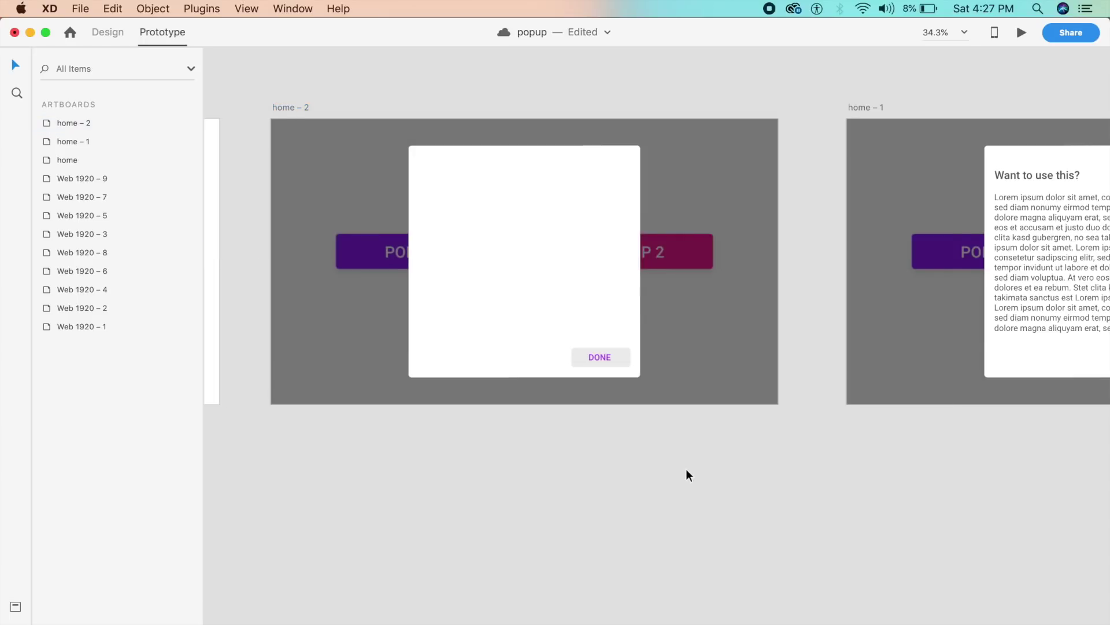
{"action": "scroll", "coordinate": [686, 469], "scroll_direction": "left", "scroll_amount": 10}
{"action": "left_click", "coordinate": [610, 349]}
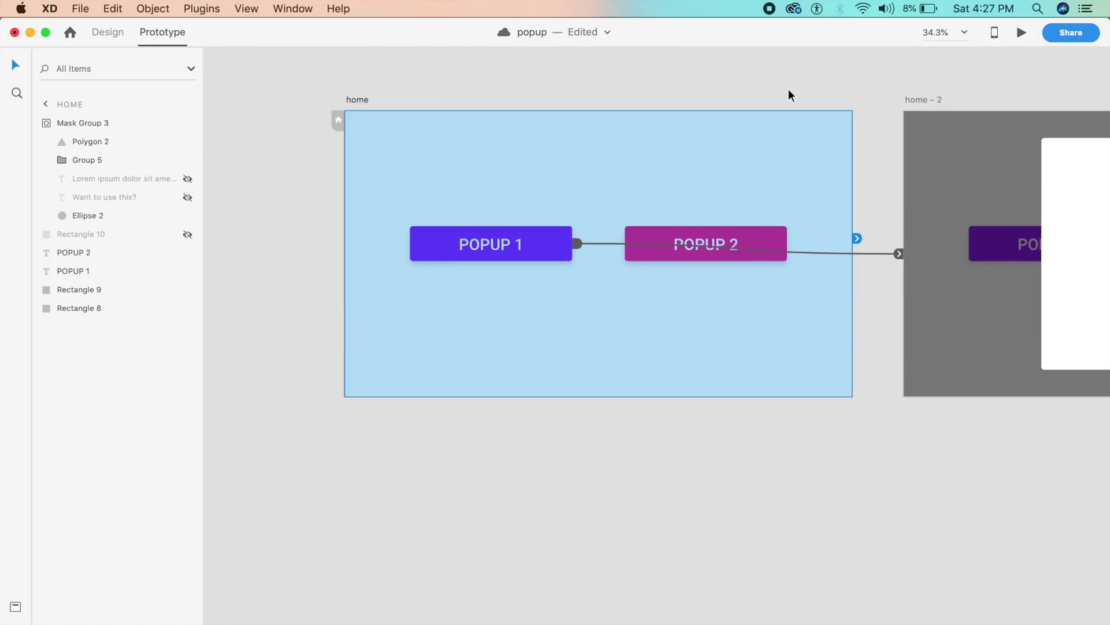
- Save, then in Desktop Preview click POPUP 1 to check the Want to use this? card
{"action": "key", "text": "super+s"}
{"action": "key", "text": "super+Return"}
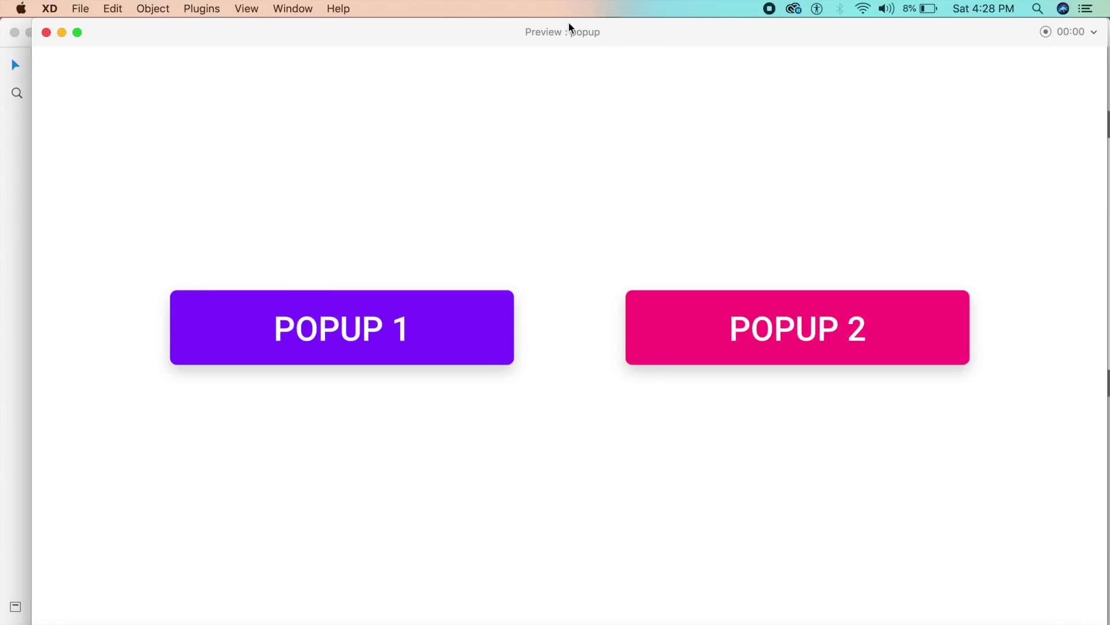
{"action": "left_click_drag", "start_coordinate": [582, 33], "coordinate": [563, 28]}
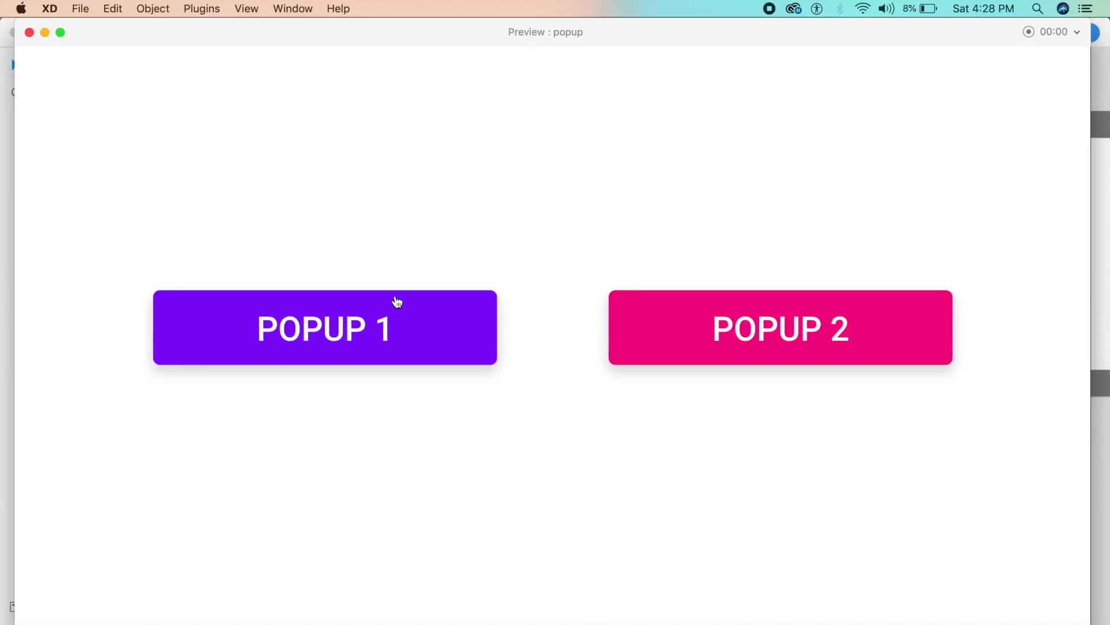
{"action": "left_click", "coordinate": [405, 347]}
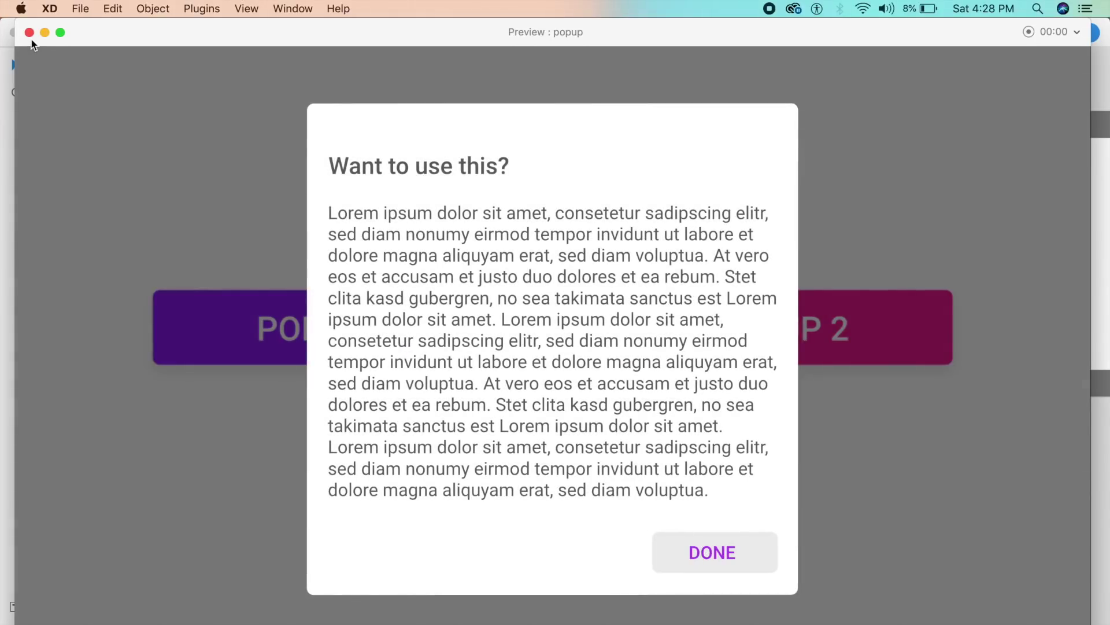
{"action": "left_click", "coordinate": [29, 32]}
{"action": "scroll", "coordinate": [480, 273], "scroll_direction": "right", "scroll_amount": 3}
{"action": "scroll", "coordinate": [480, 273], "scroll_direction": "up", "scroll_amount": 2}
{"action": "scroll", "coordinate": [480, 273], "scroll_direction": "right", "scroll_amount": 3}
{"action": "scroll", "coordinate": [480, 283], "scroll_direction": "down", "scroll_amount": 2}
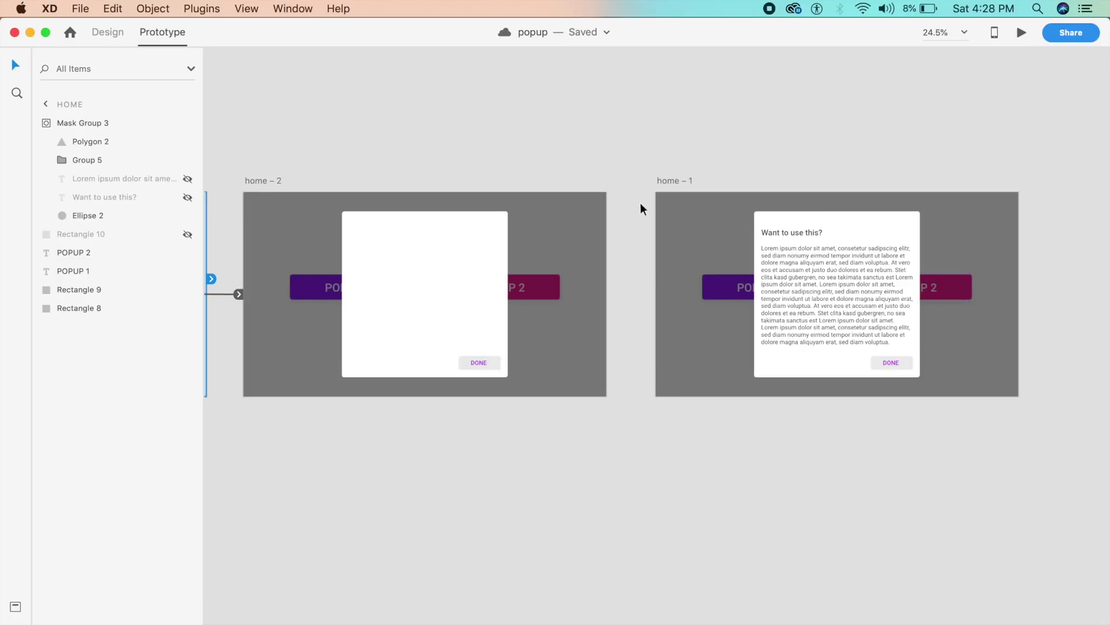
- Link the DONE button on home – 1 back to home with Tap and Auto-Animate
{"action": "double_click", "coordinate": [905, 361]}
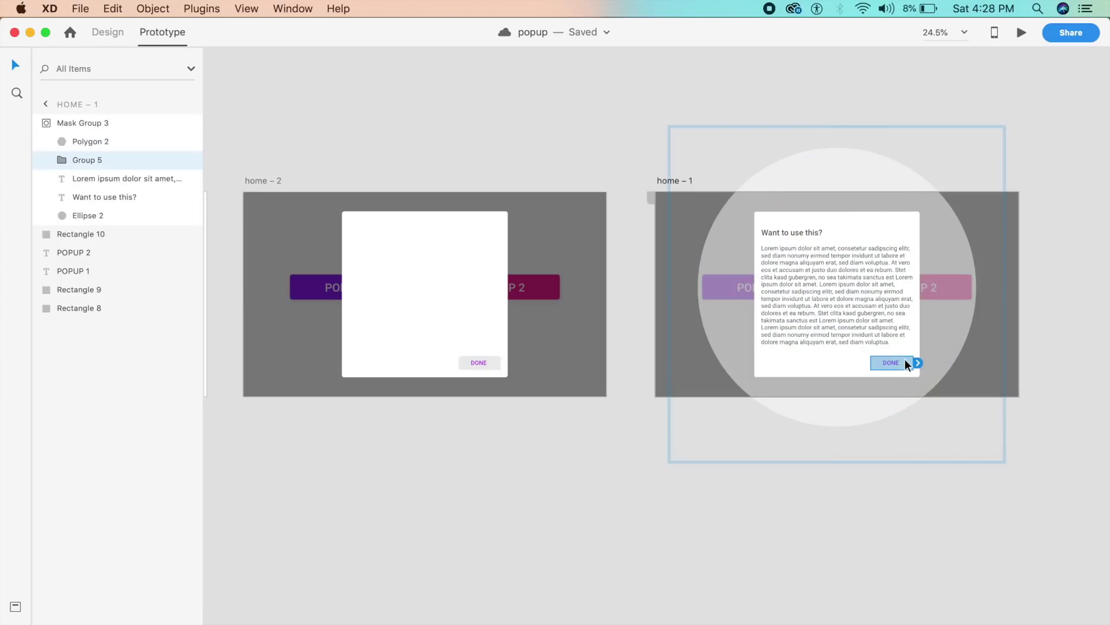
{"action": "left_click_drag", "start_coordinate": [916, 362], "coordinate": [208, 324]}
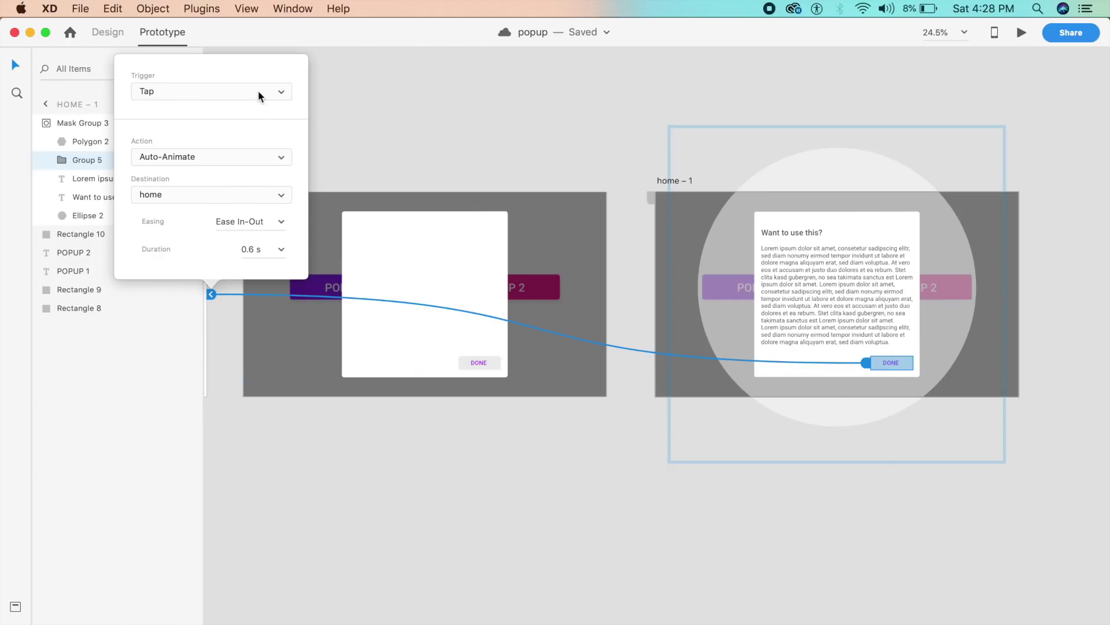
{"action": "left_click", "coordinate": [373, 160]}
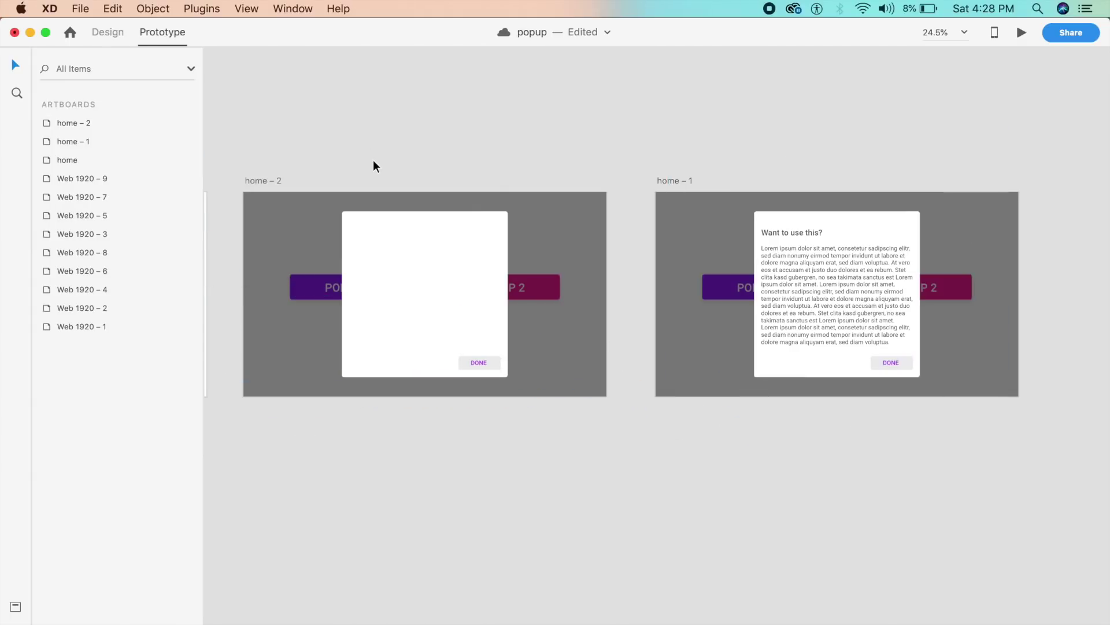
{"action": "scroll", "coordinate": [373, 159], "scroll_direction": "left", "scroll_amount": 6}
{"action": "left_click", "coordinate": [420, 187]}
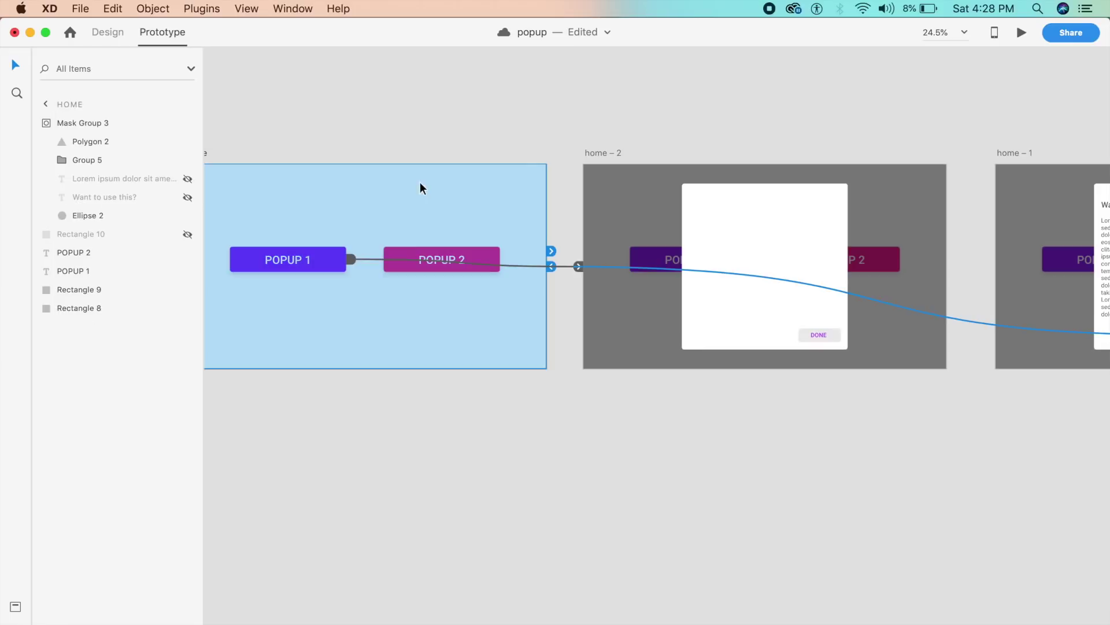
- Preview the prototype, opening the popup card from POPUP 1 and dismissing it with DONE
{"action": "left_click", "coordinate": [1022, 32]}
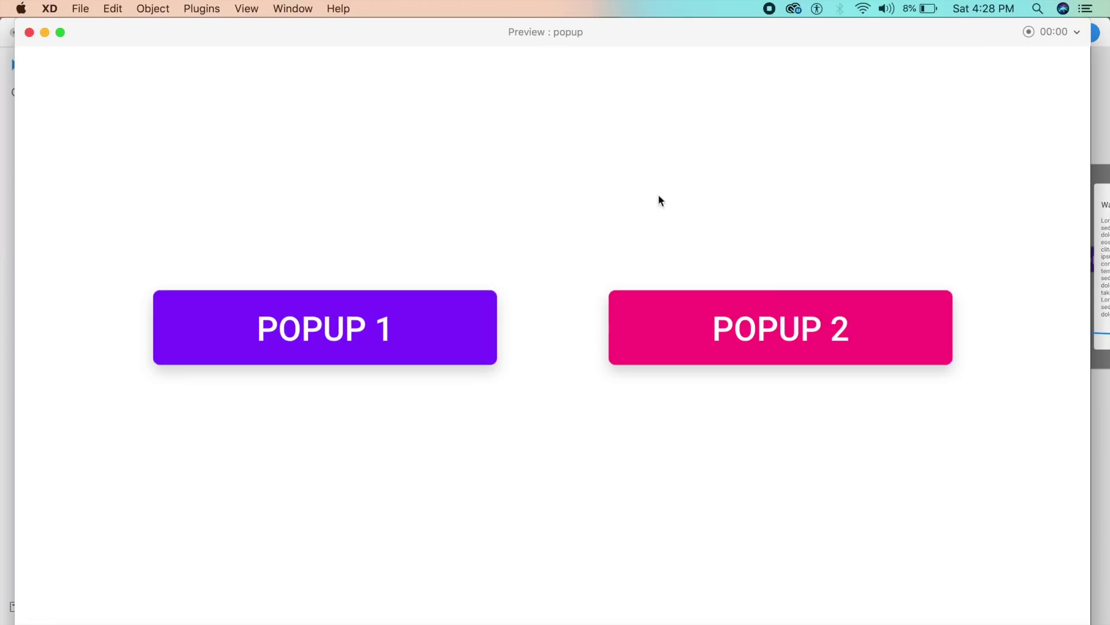
{"action": "left_click", "coordinate": [440, 302]}
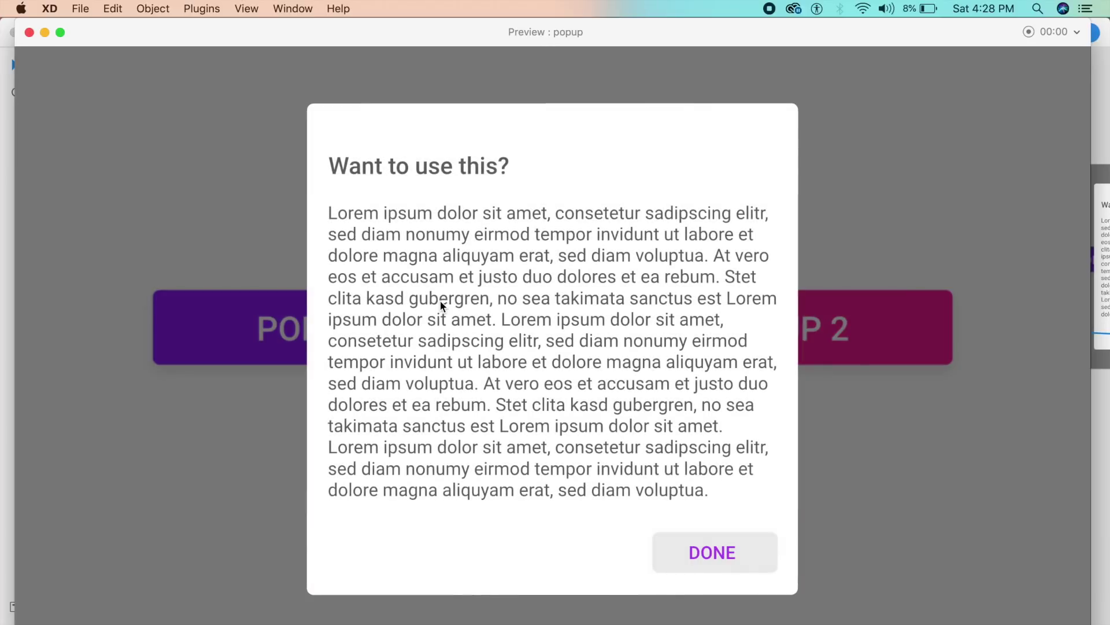
{"action": "left_click", "coordinate": [700, 549]}
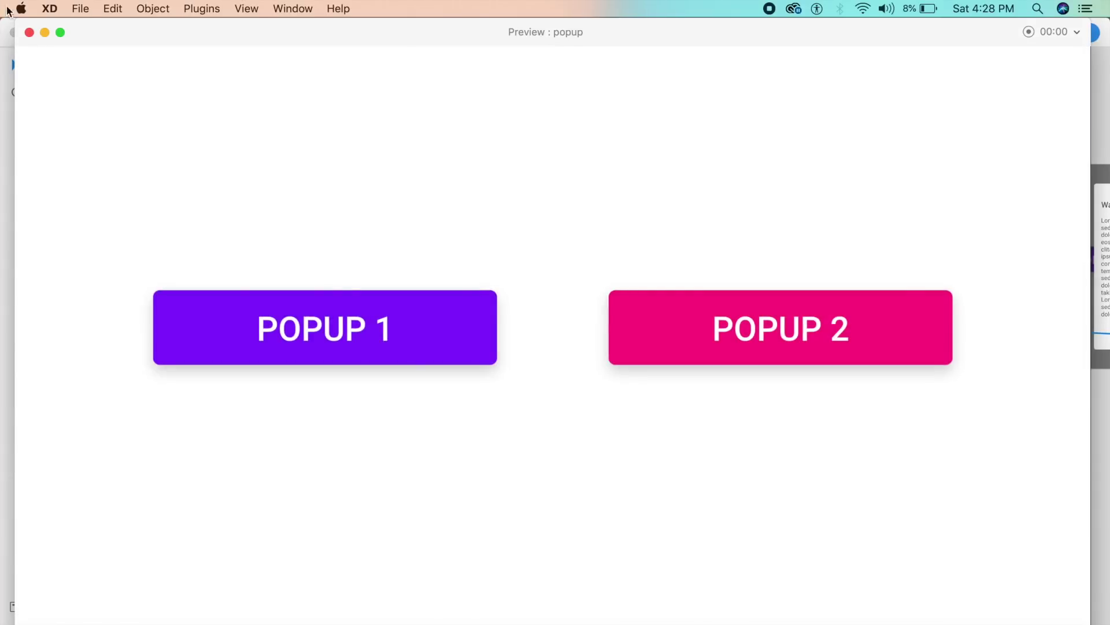
{"action": "left_click", "coordinate": [26, 33]}
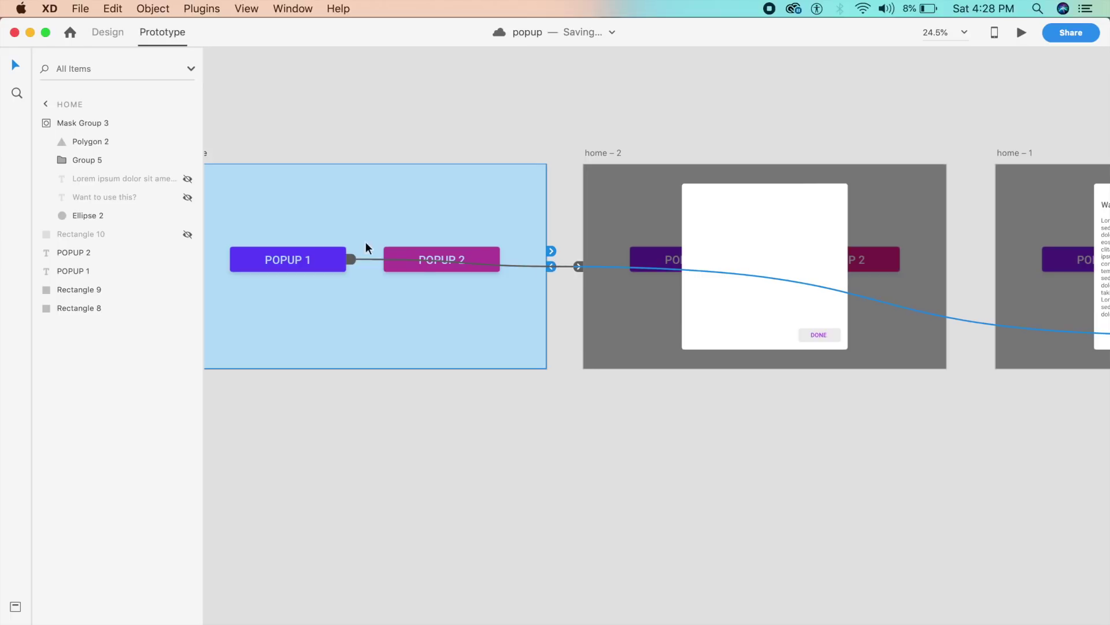
- Keep POPUP 1's transition duration at 0.8 s and restart the preview
{"action": "left_click", "coordinate": [351, 258]}
{"action": "left_click", "coordinate": [420, 472]}
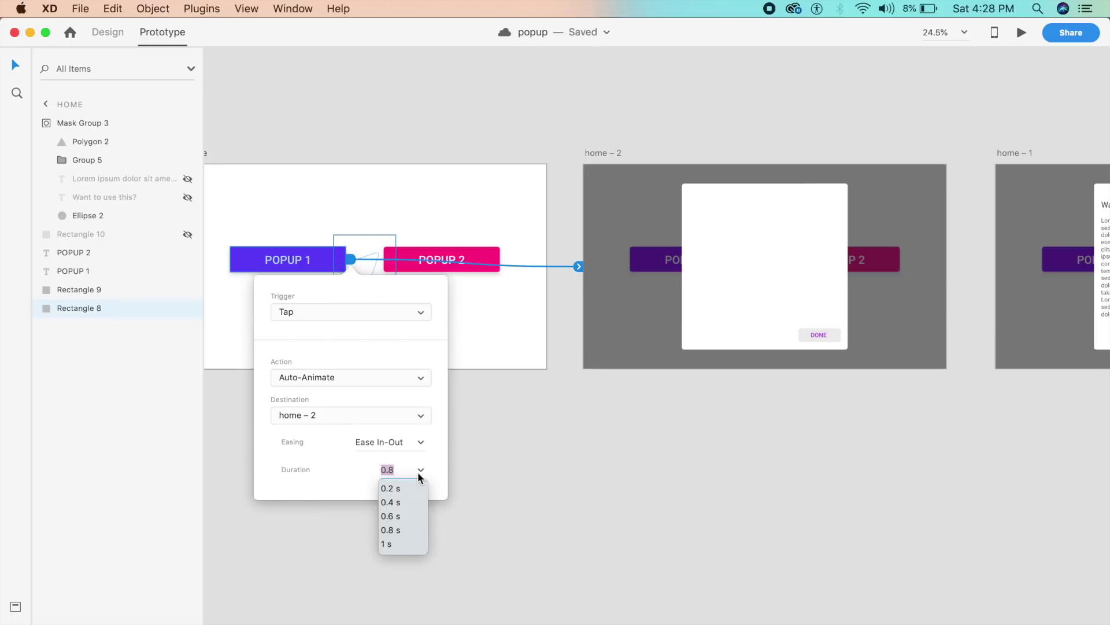
{"action": "left_click", "coordinate": [389, 528]}
{"action": "left_click", "coordinate": [527, 302]}
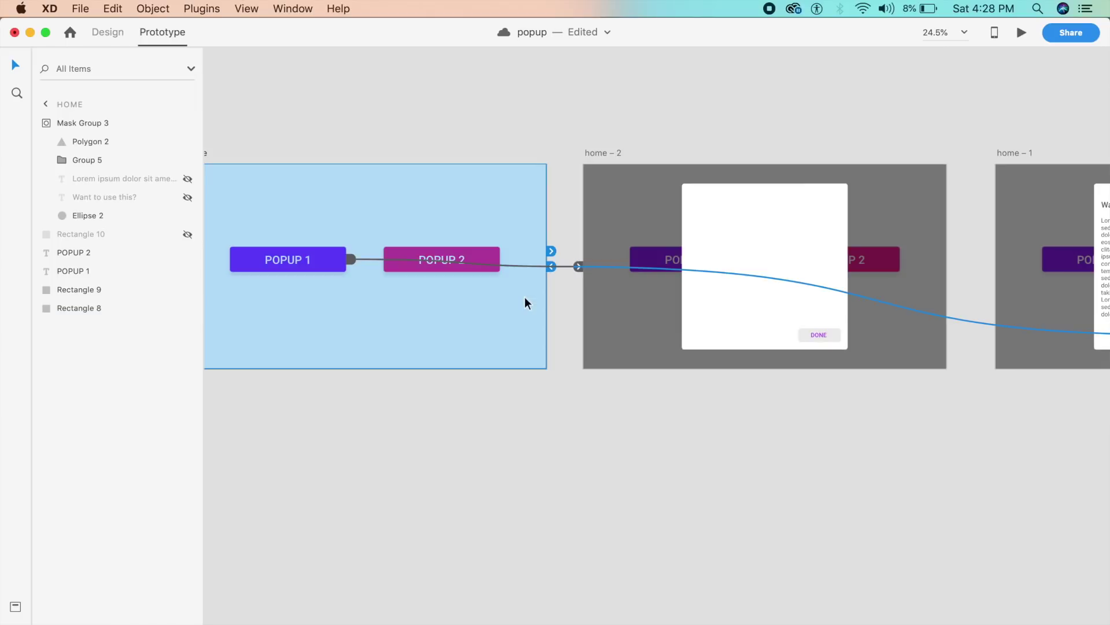
{"action": "left_click", "coordinate": [1022, 33]}
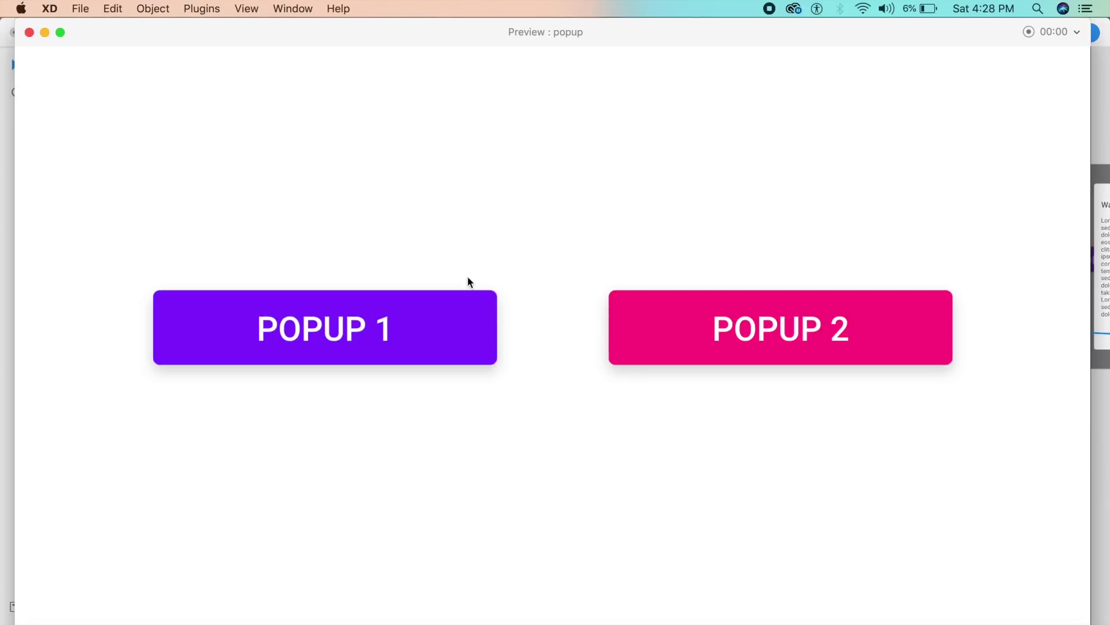
- Open the popup card from POPUP 1 and dismiss it with DONE twice, then close the preview
{"action": "left_click", "coordinate": [459, 330]}
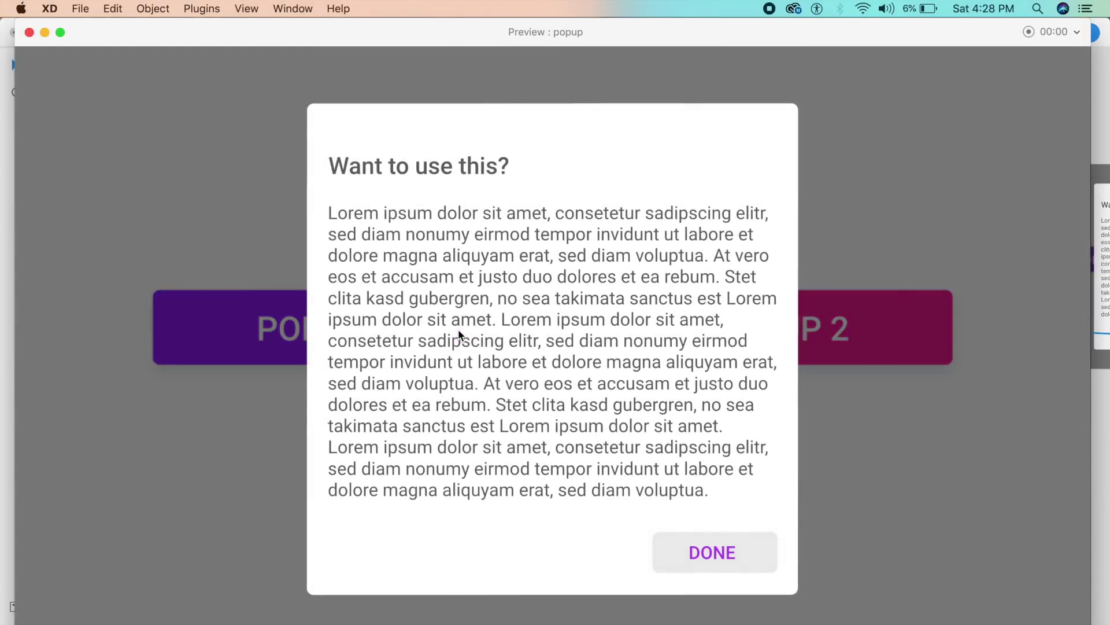
{"action": "left_click", "coordinate": [701, 551]}
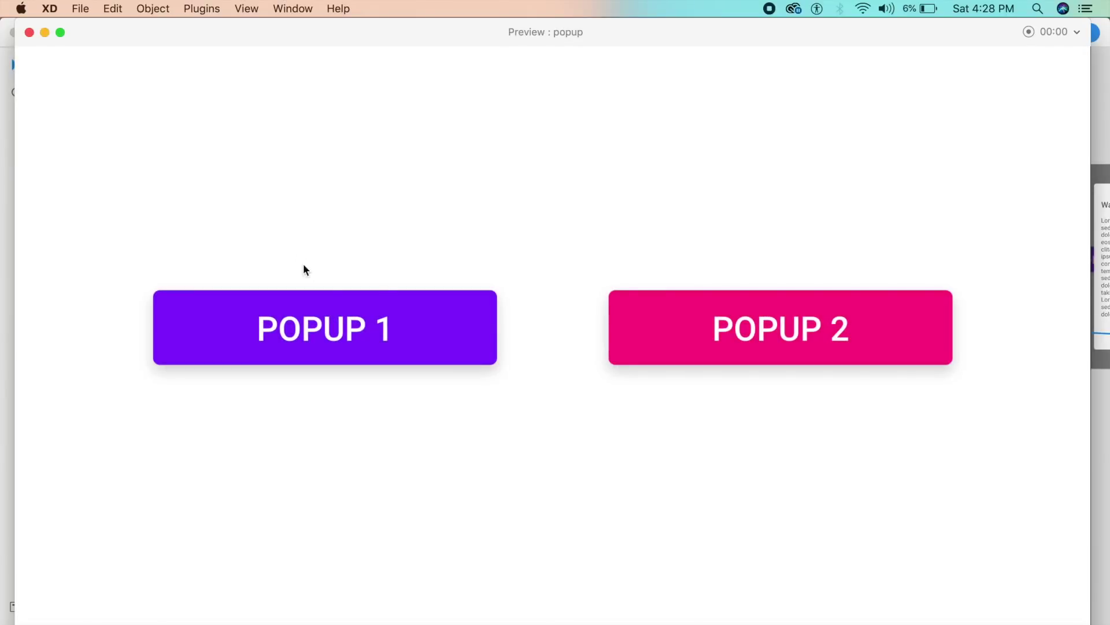
{"action": "left_click", "coordinate": [382, 346]}
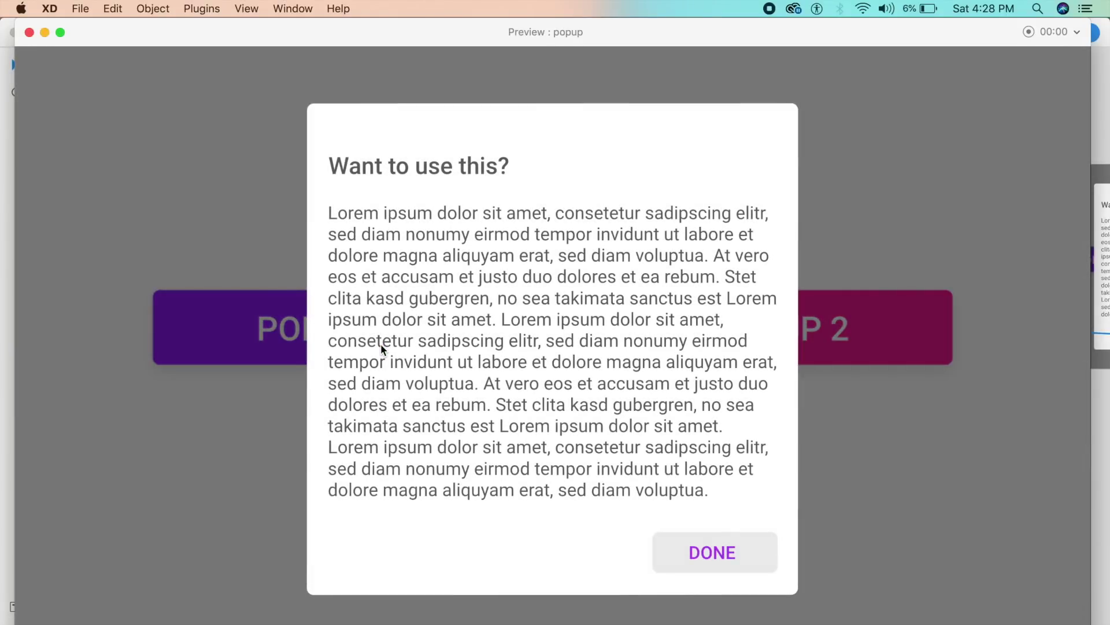
{"action": "left_click", "coordinate": [674, 554]}
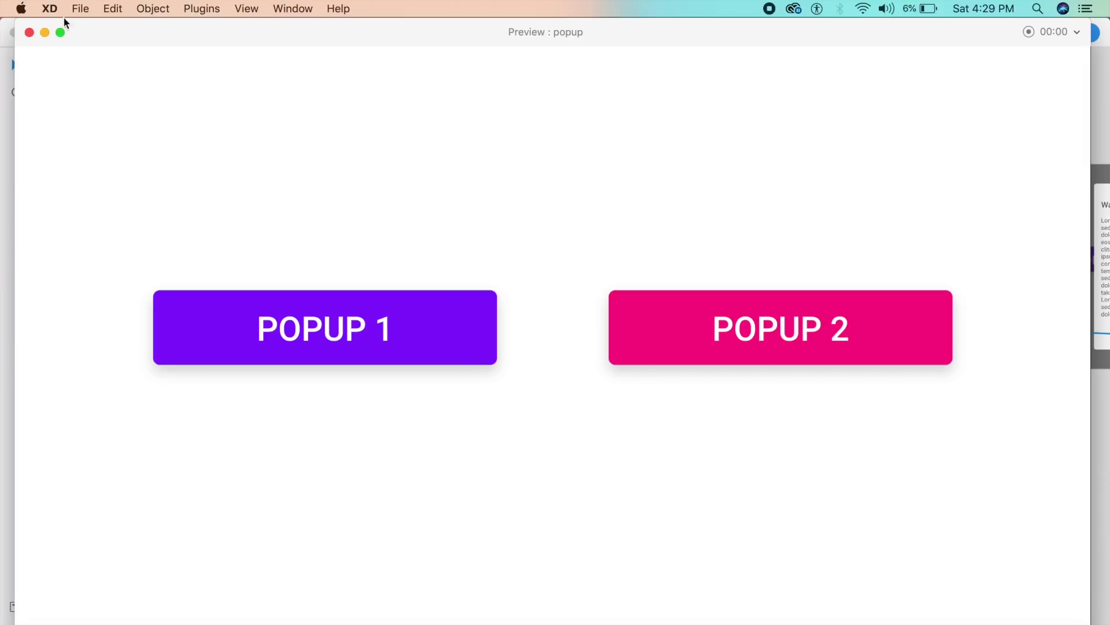
{"action": "left_click", "coordinate": [30, 33]}
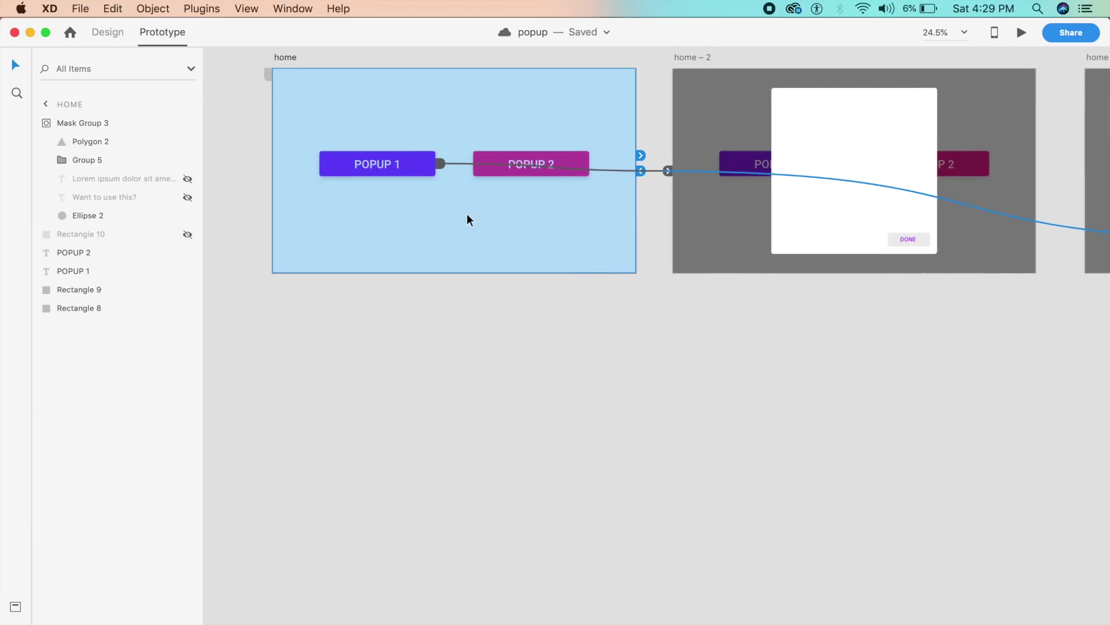
- In design mode, duplicate the home artboard as a new home – 3 artboard
{"action": "left_click", "coordinate": [113, 35]}
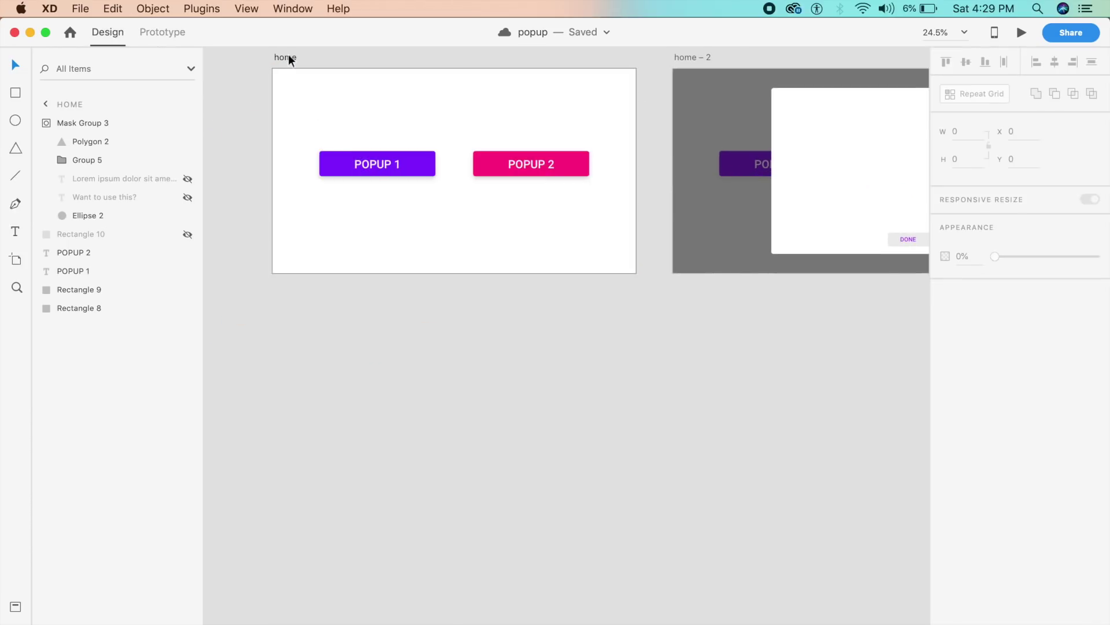
{"action": "scroll", "coordinate": [288, 59], "scroll_direction": "right", "scroll_amount": 2}
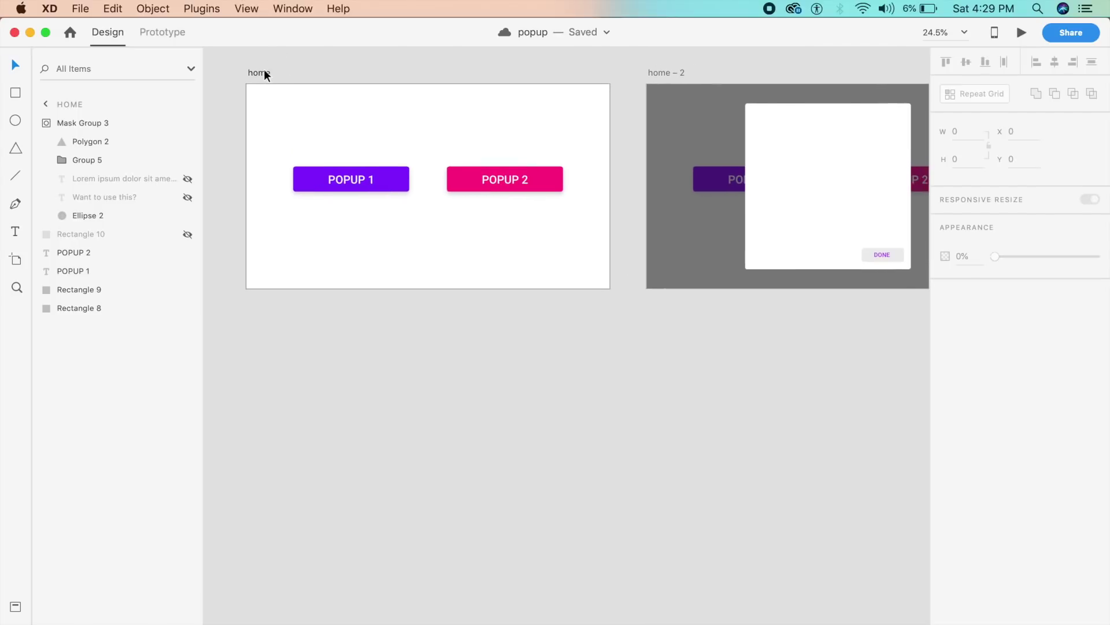
{"action": "left_click", "coordinate": [265, 71]}
{"action": "left_click_drag", "start_coordinate": [265, 72], "coordinate": [667, 310]}
{"action": "scroll", "coordinate": [668, 310], "scroll_direction": "right", "scroll_amount": 5}
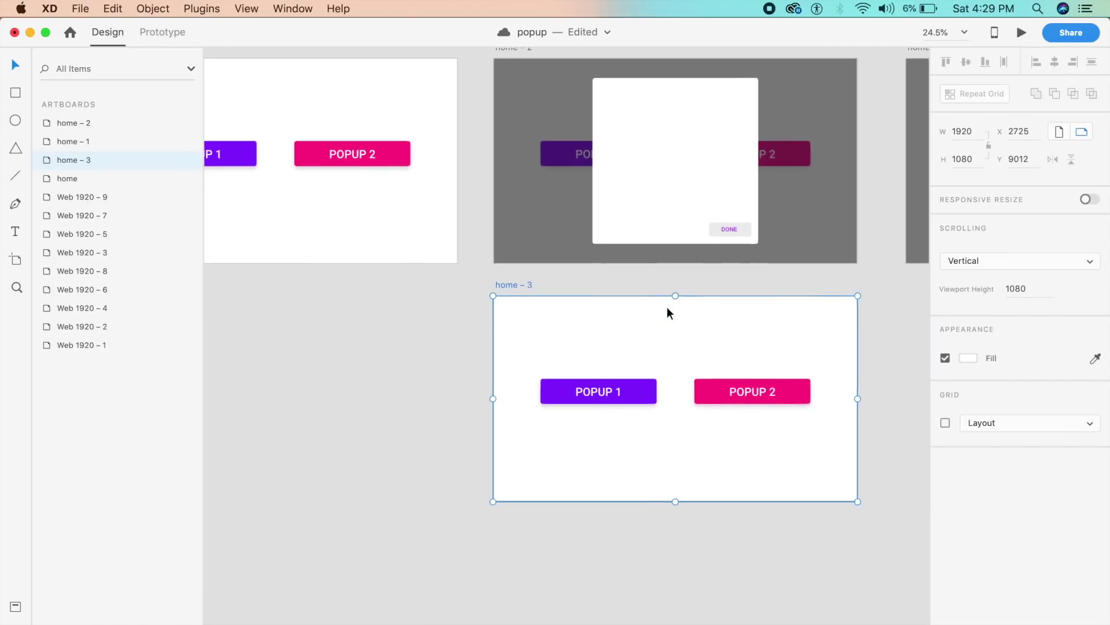
{"action": "scroll", "coordinate": [719, 276], "scroll_direction": "right", "scroll_amount": 5}
- Zoom to home – 3 and unhide its grey overlay rectangle
{"action": "left_click", "coordinate": [662, 337]}
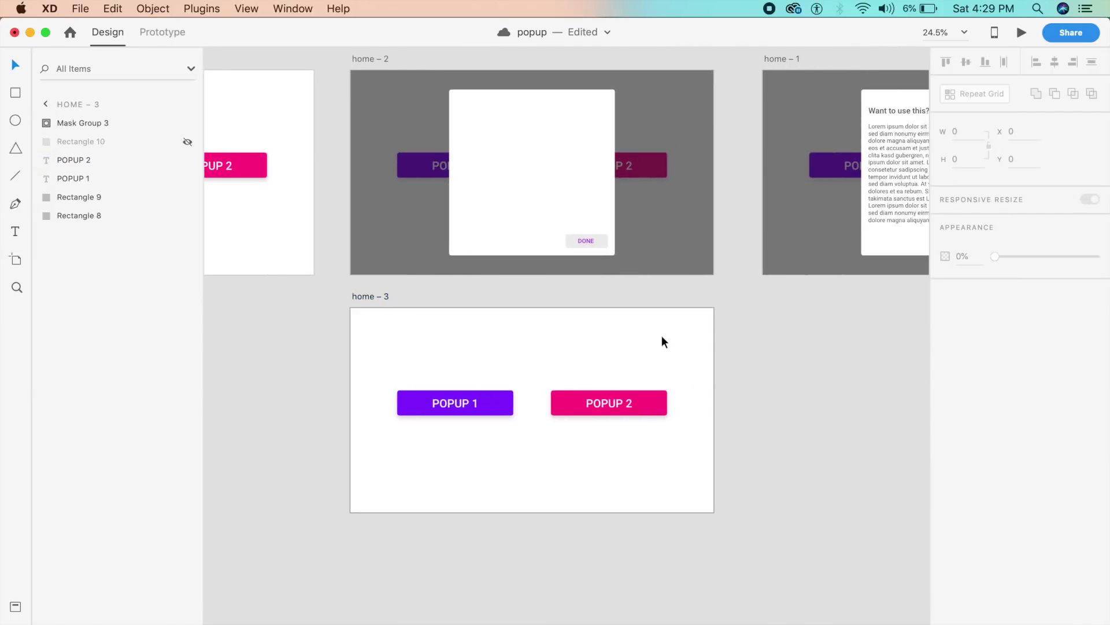
{"action": "left_click", "coordinate": [662, 336]}
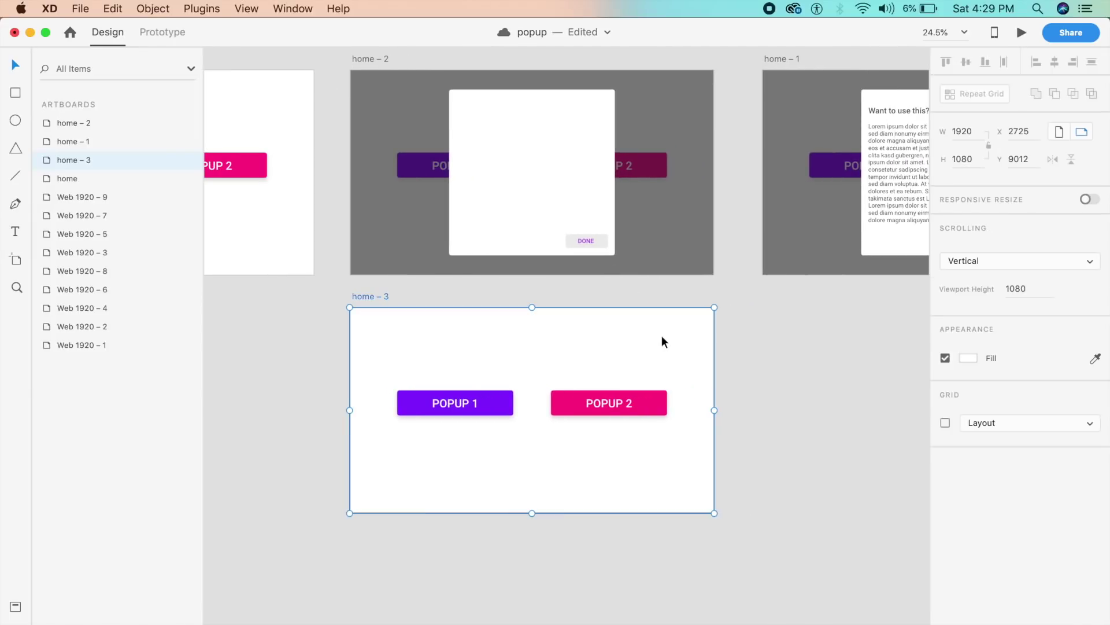
{"action": "double_click", "coordinate": [49, 158]}
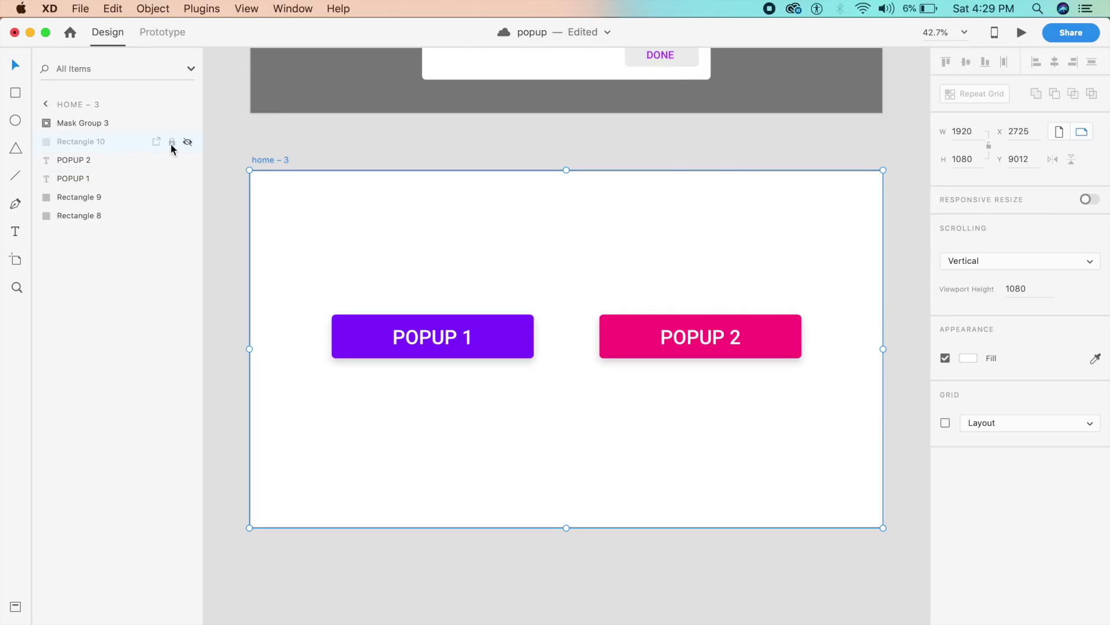
{"action": "left_click", "coordinate": [187, 142]}
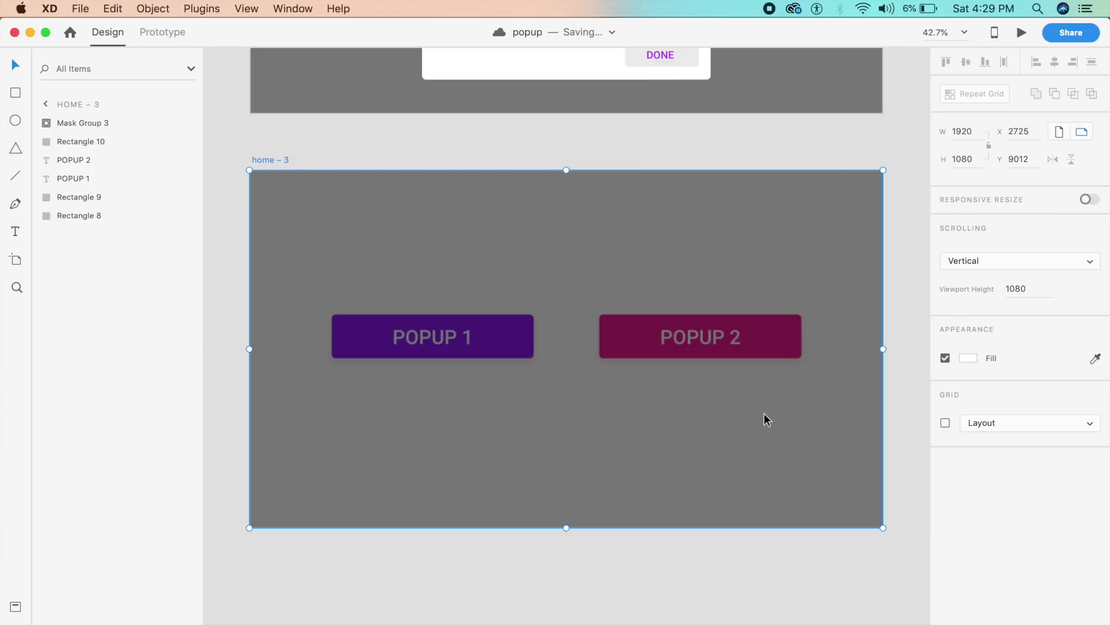
- Change the home – 3 overlay fill from black to white #FFFFFF at about 67% opacity
{"action": "left_click", "coordinate": [966, 359]}
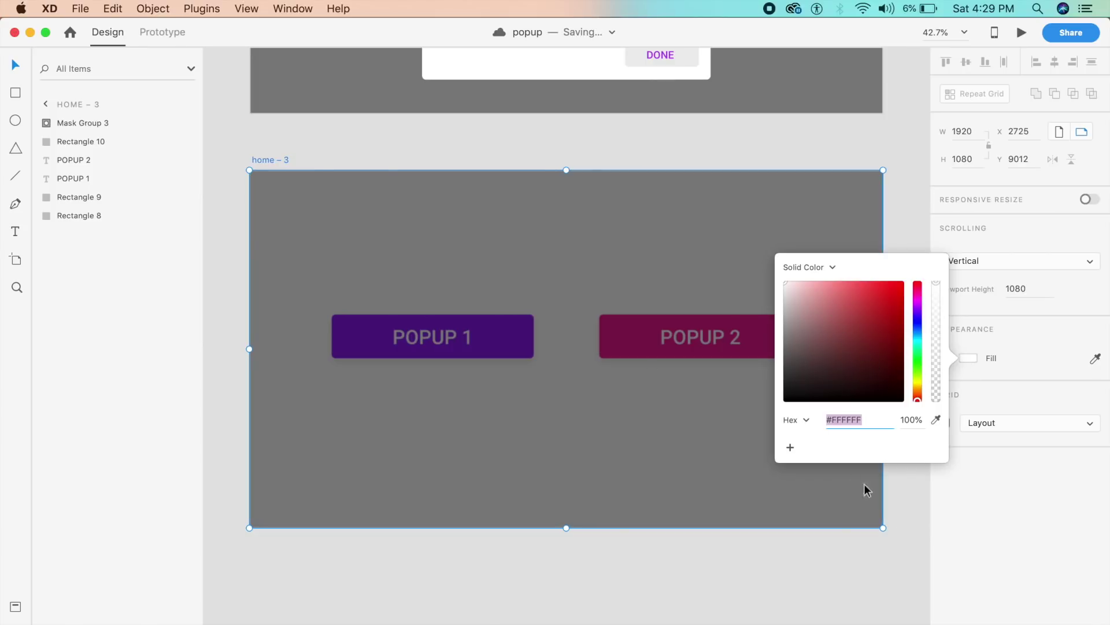
{"action": "left_click", "coordinate": [898, 518]}
{"action": "left_click", "coordinate": [771, 456]}
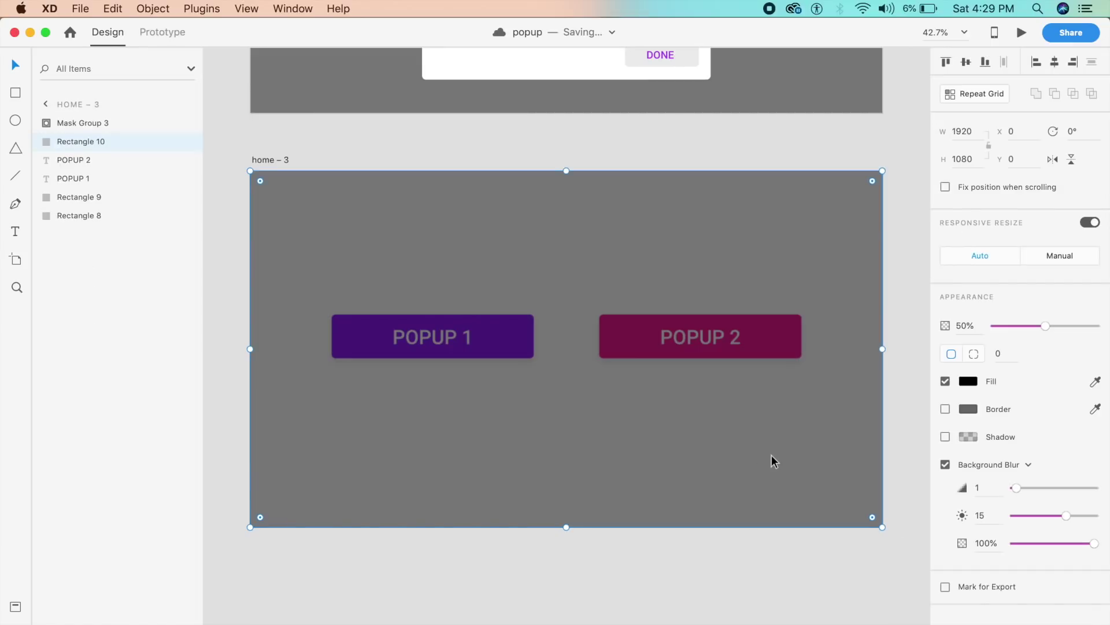
{"action": "left_click", "coordinate": [968, 381]}
{"action": "left_click_drag", "start_coordinate": [862, 342], "coordinate": [771, 307]}
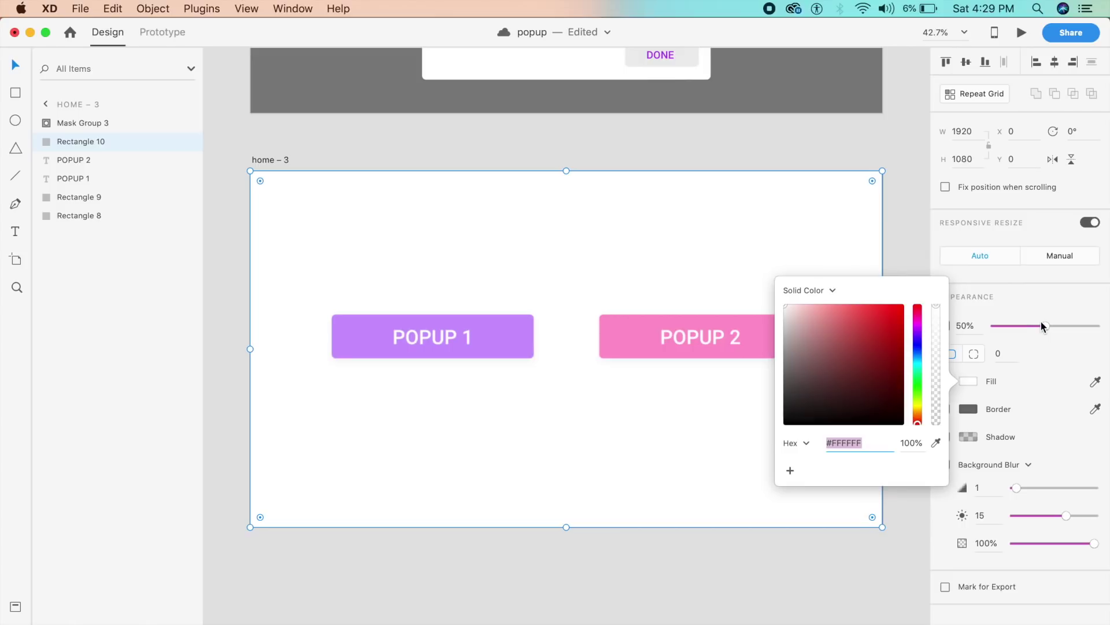
{"action": "left_click_drag", "start_coordinate": [1042, 322], "coordinate": [1063, 327]}
{"action": "left_click", "coordinate": [845, 548]}
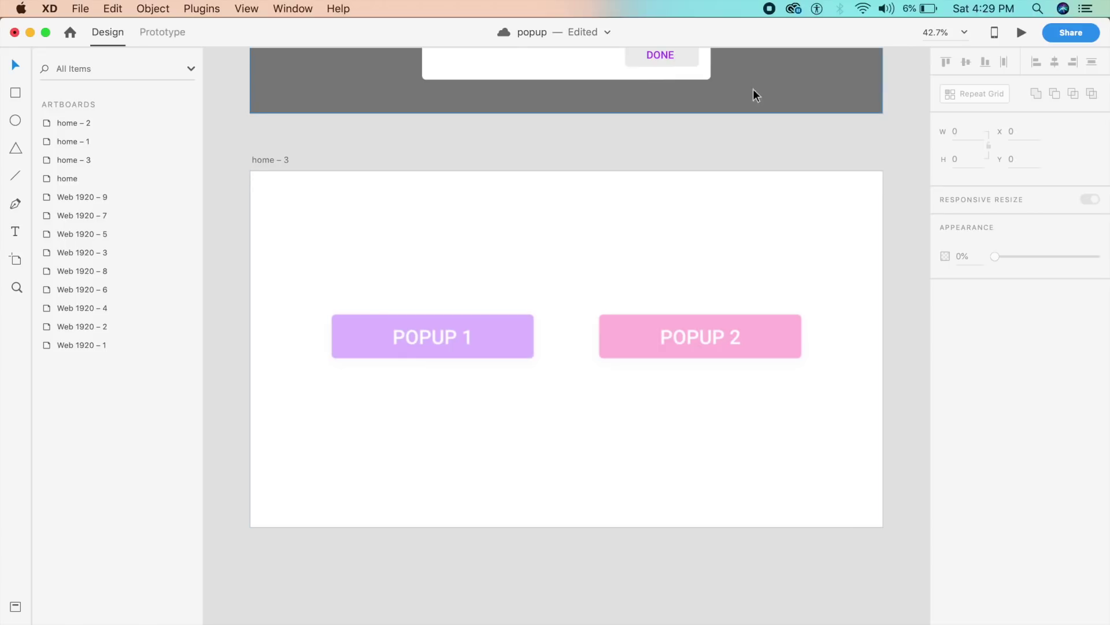
{"action": "scroll", "coordinate": [753, 95], "scroll_direction": "up", "scroll_amount": 5}
{"action": "scroll", "coordinate": [723, 393], "scroll_direction": "down", "scroll_amount": 5}
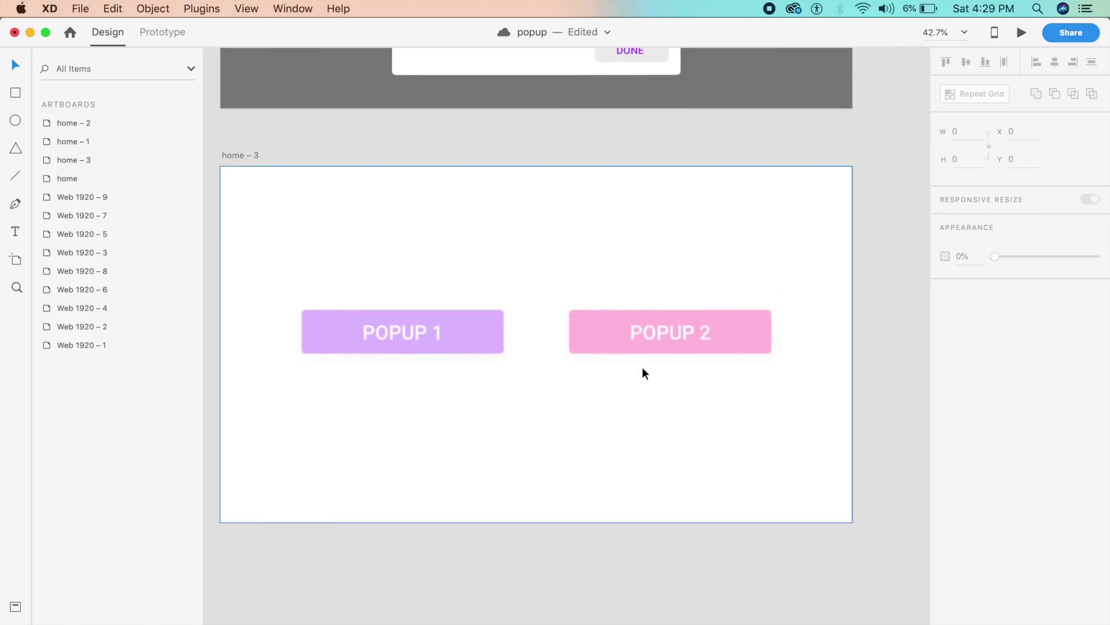
{"action": "left_click", "coordinate": [638, 392]}
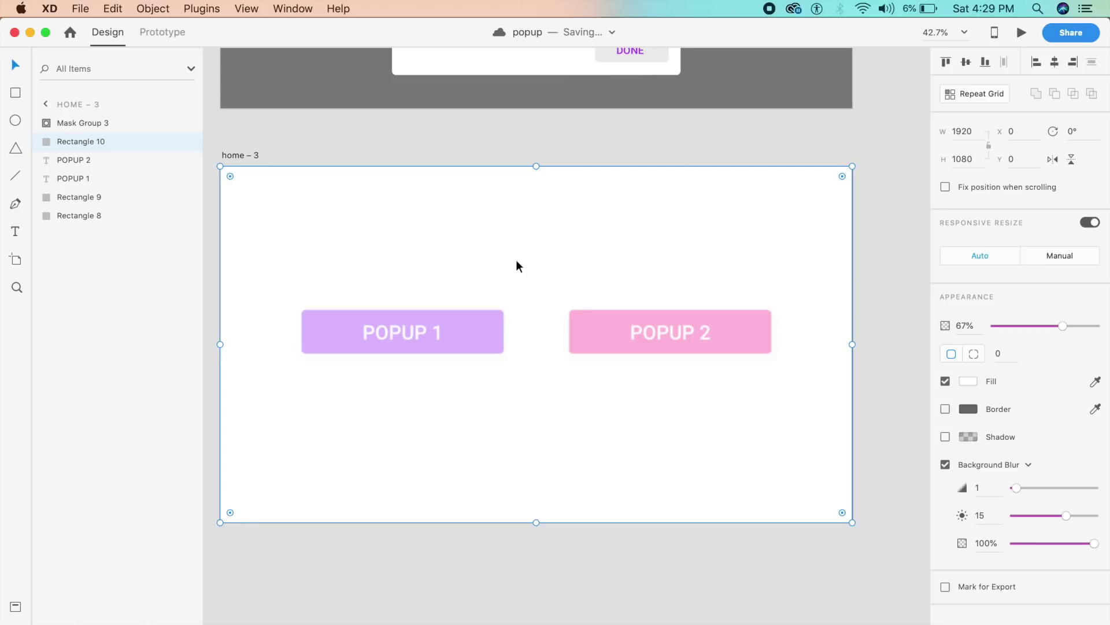
- Draw a 703×703 square card right of POPUP 1 and nudge it into place
{"action": "key", "text": "r"}
{"action": "left_click_drag", "start_coordinate": [512, 229], "coordinate": [742, 492]}
{"action": "key", "text": "Escape"}
{"action": "left_click", "coordinate": [660, 403]}
{"action": "left_click_drag", "start_coordinate": [660, 403], "coordinate": [664, 406]}
{"action": "mouse_move", "coordinate": [659, 347]}
{"action": "left_mouse_down"}
{"action": "mouse_move", "coordinate": [675, 347]}
{"action": "mouse_move", "coordinate": [664, 349]}
{"action": "left_mouse_up"}
{"action": "left_click", "coordinate": [610, 536]}
- Add a 'Want to use this?' text heading above POPUP 1
{"action": "key", "text": "t"}
{"action": "left_click", "coordinate": [403, 248]}
{"action": "type", "text": "Want to use this?"}
{"action": "key", "text": "Escape"}
{"action": "key", "text": "Escape"}
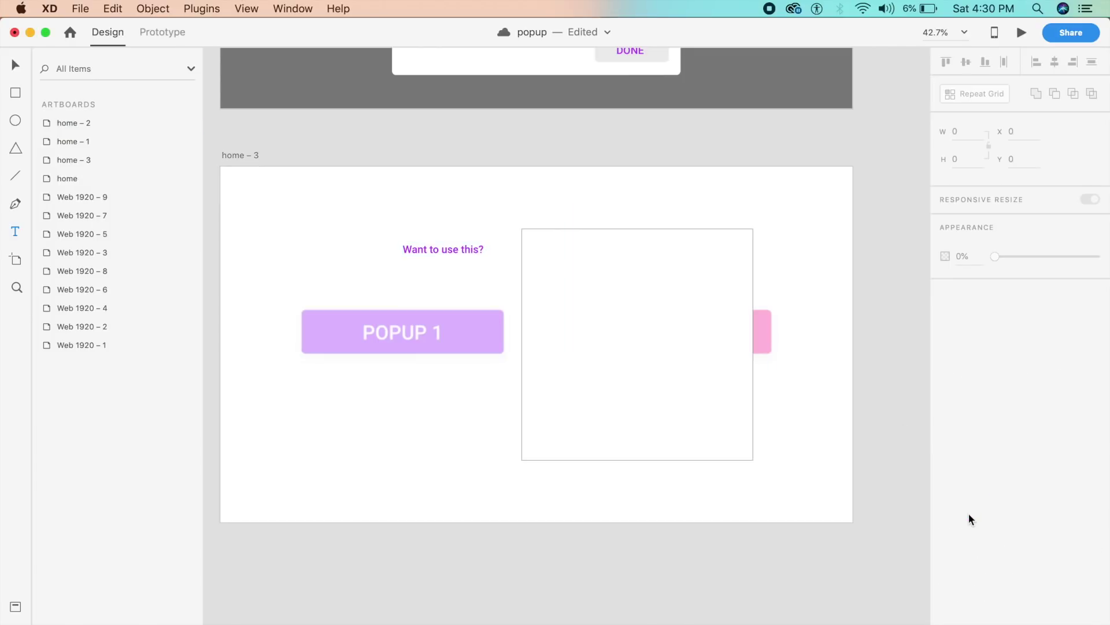
- Style the heading black, Light weight, size 100, and move it above POPUP 1
{"action": "key", "text": "v"}
{"action": "left_click", "coordinate": [461, 253]}
{"action": "left_click", "coordinate": [968, 521]}
{"action": "left_click", "coordinate": [784, 554]}
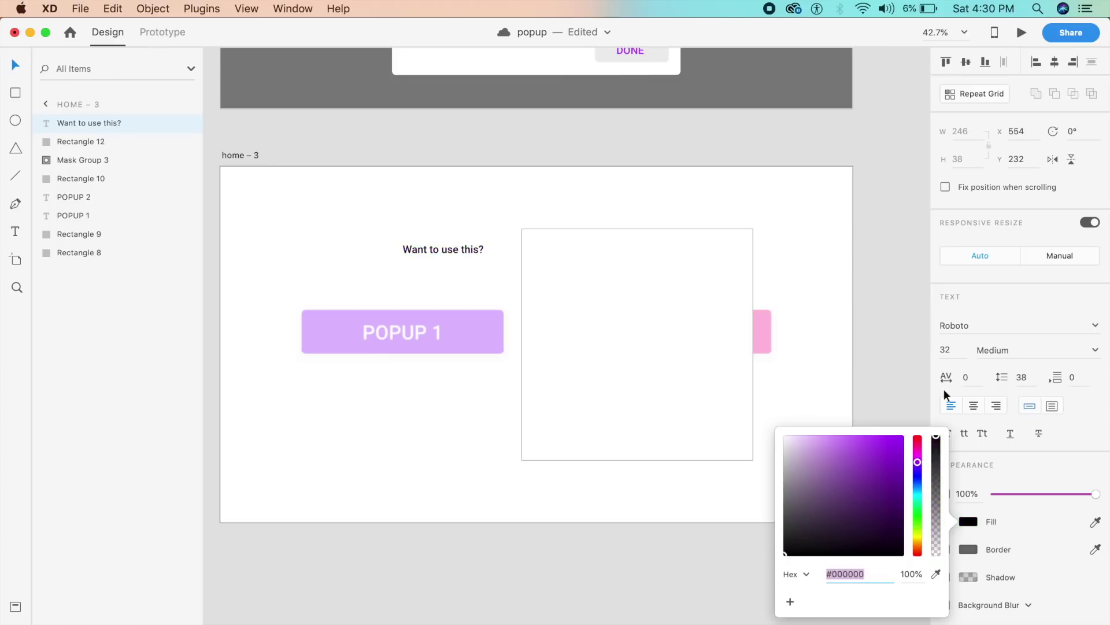
{"action": "left_click", "coordinate": [1095, 350]}
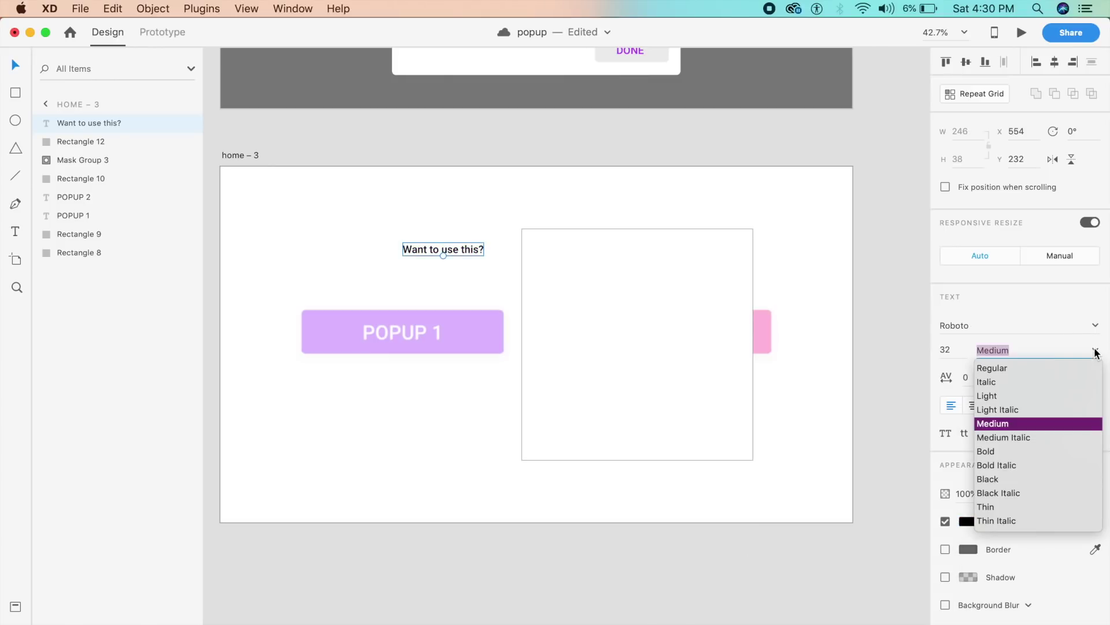
{"action": "left_click", "coordinate": [990, 395]}
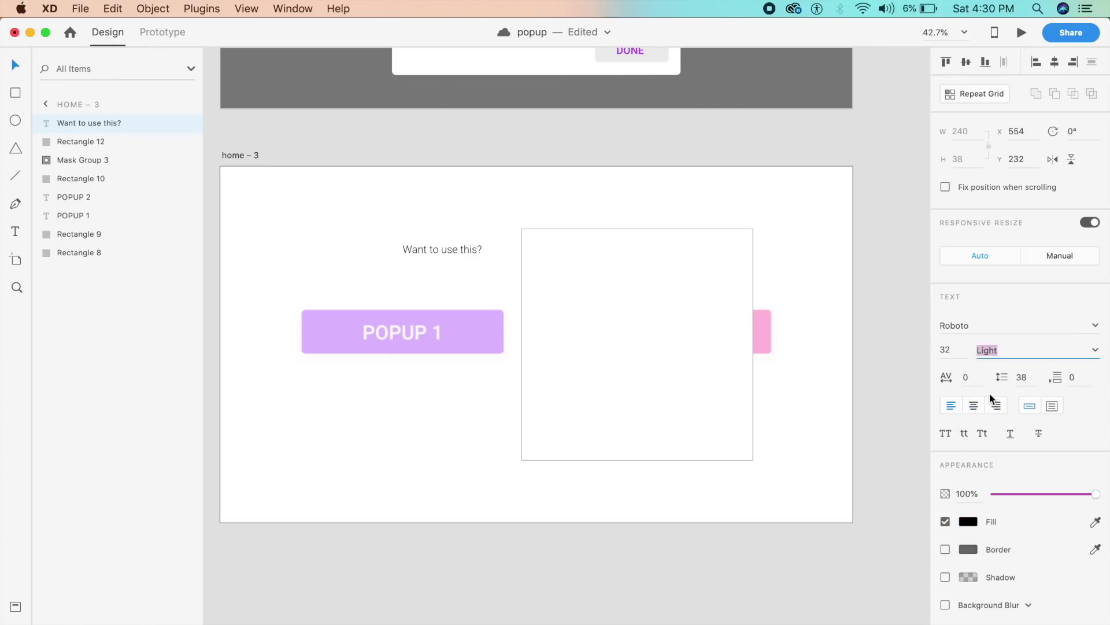
{"action": "left_click", "coordinate": [954, 350]}
{"action": "type", "text": "100"}
{"action": "key", "text": "Return"}
{"action": "left_click_drag", "start_coordinate": [542, 242], "coordinate": [548, 273]}
{"action": "left_click", "coordinate": [657, 150]}
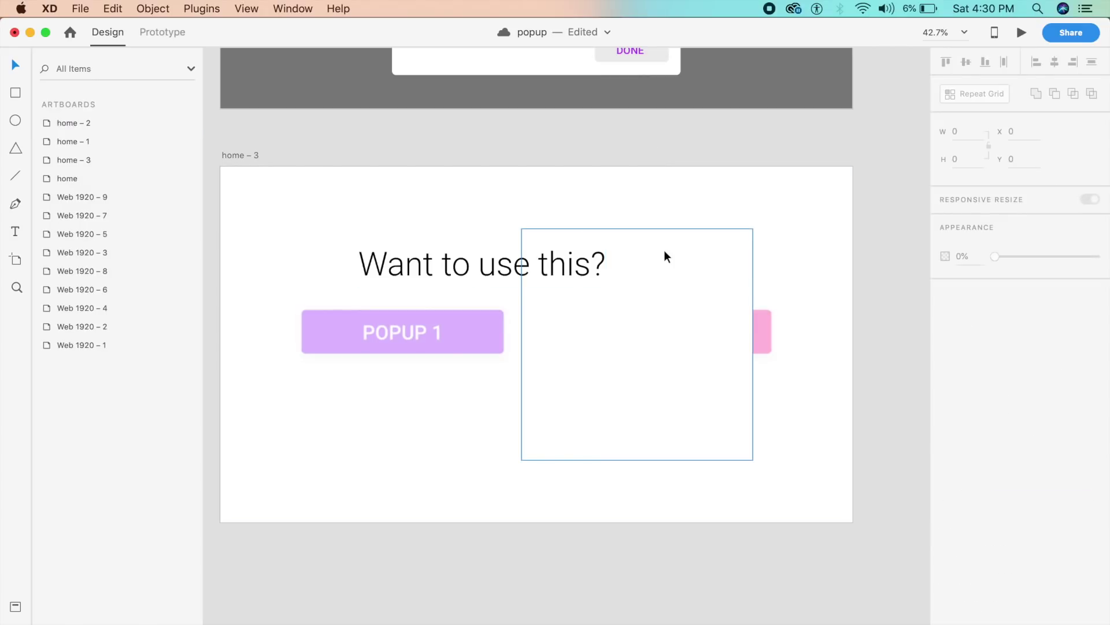
- Remove the square card's border and give it a drop shadow
{"action": "left_click", "coordinate": [686, 277]}
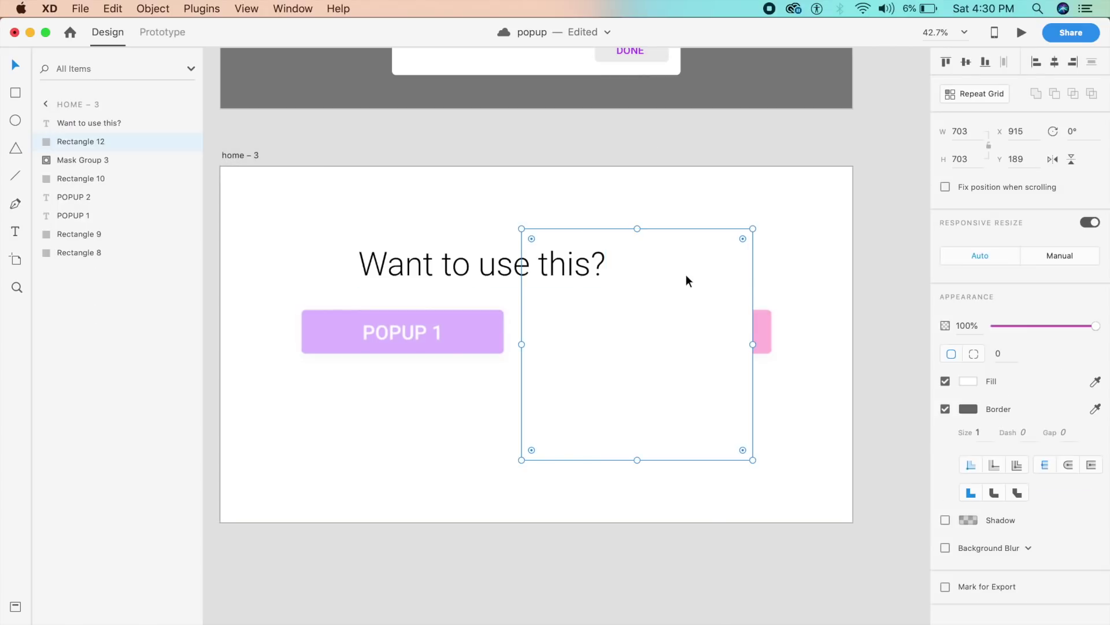
{"action": "left_click", "coordinate": [945, 409]}
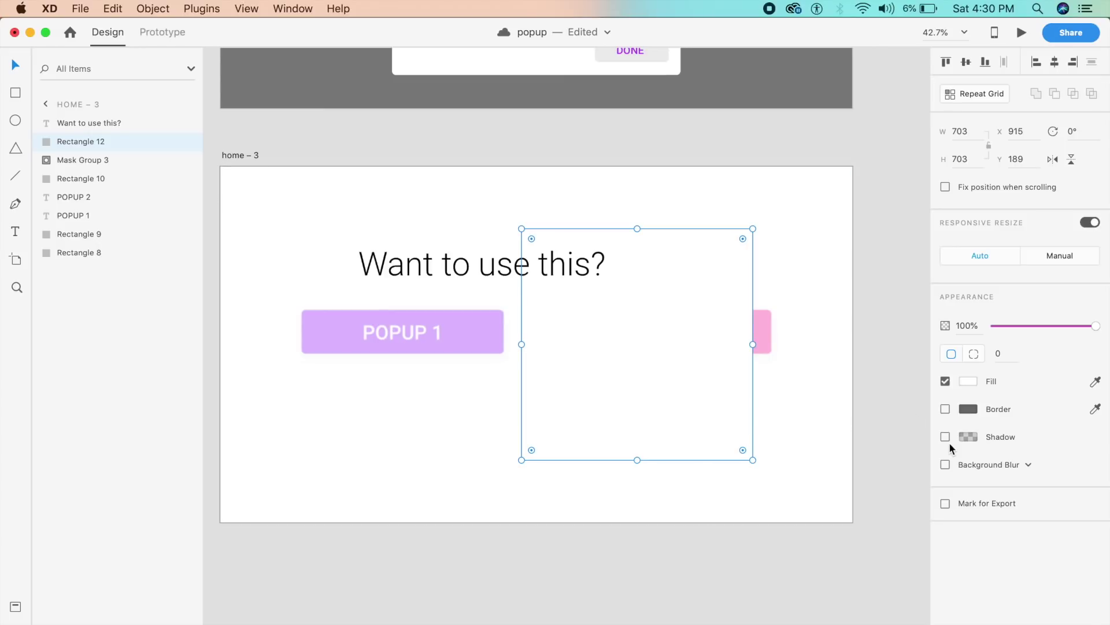
{"action": "left_click", "coordinate": [944, 436]}
{"action": "left_click", "coordinate": [851, 446]}
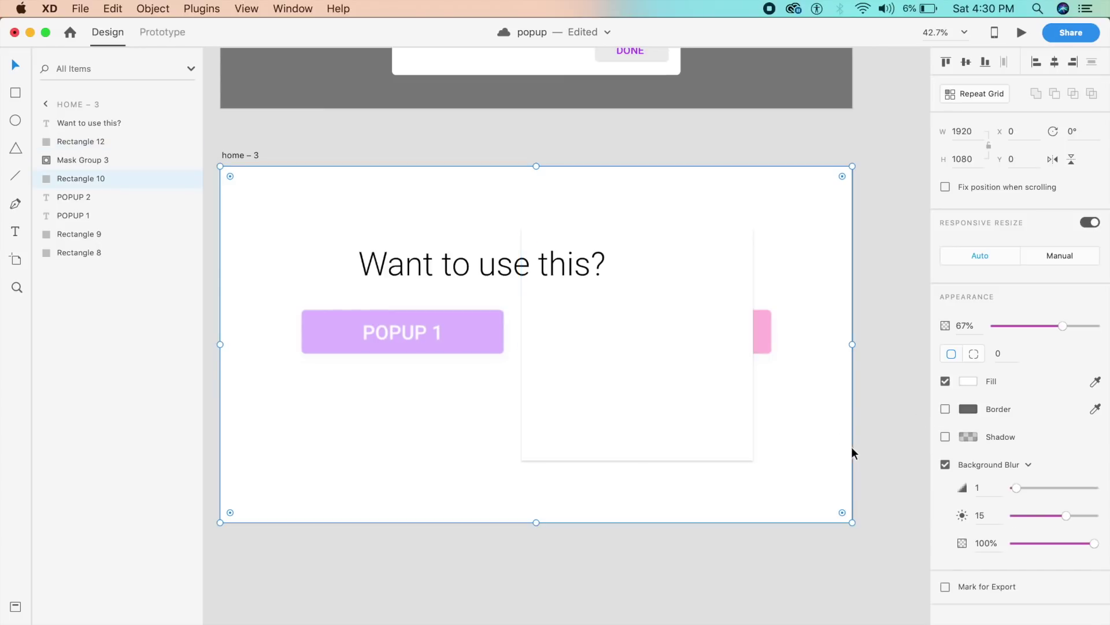
{"action": "left_click", "coordinate": [702, 403]}
{"action": "left_click", "coordinate": [762, 431]}
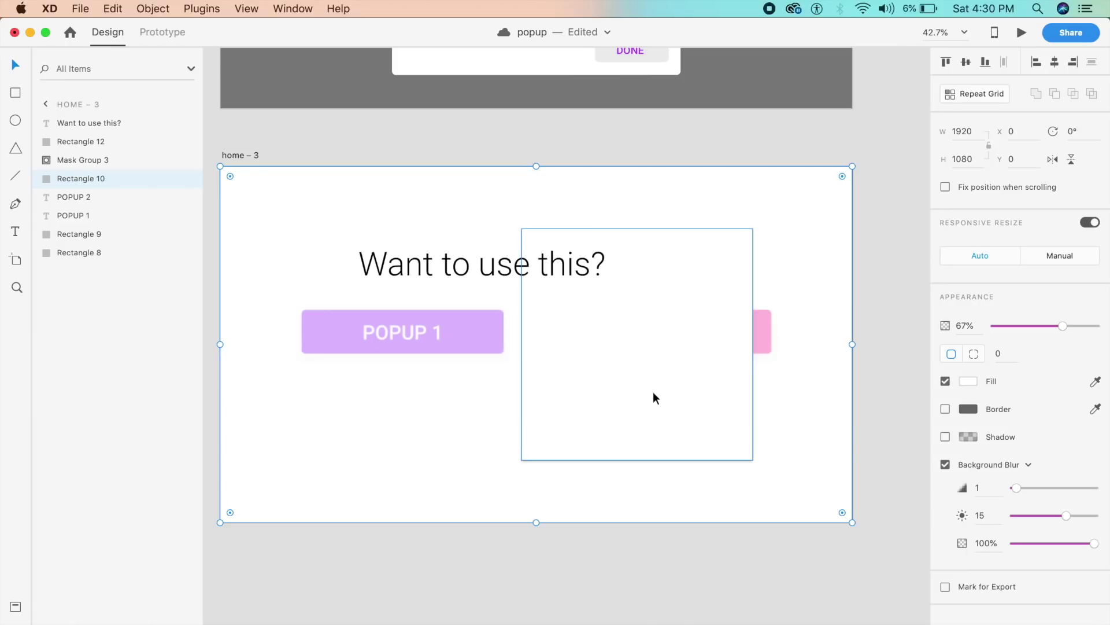
- Go inside the home – 1 popup card group and select its Lorem ipsum body text
{"action": "key", "text": "t"}
{"action": "scroll", "coordinate": [553, 302], "scroll_direction": "up", "scroll_amount": 10}
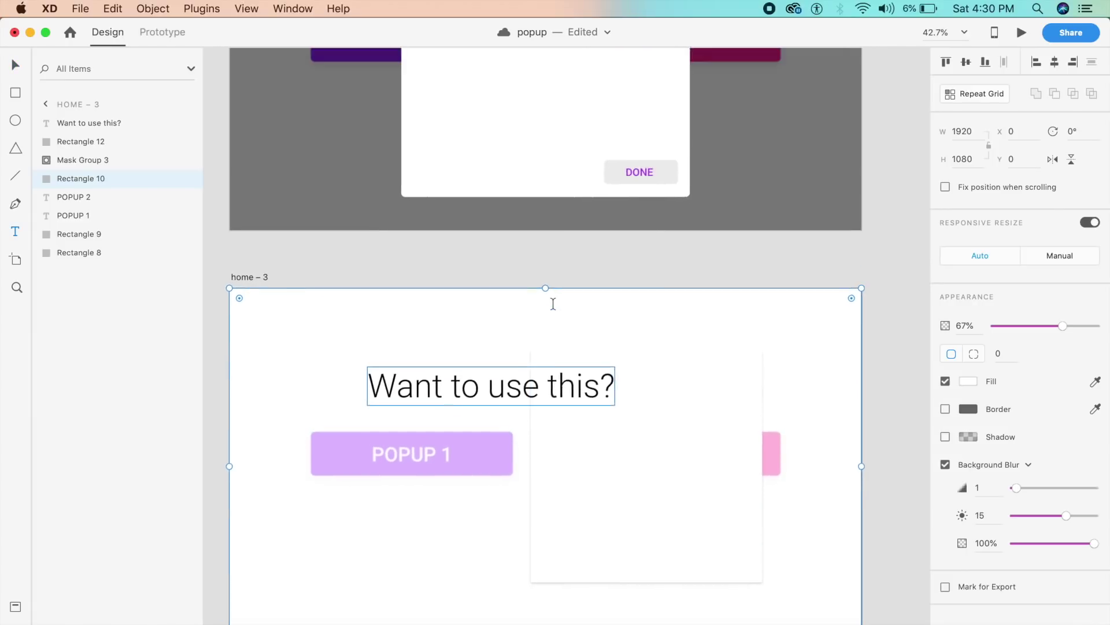
{"action": "key", "text": "Escape"}
{"action": "scroll", "coordinate": [553, 303], "scroll_direction": "up", "scroll_amount": 3}
{"action": "scroll", "coordinate": [553, 303], "scroll_direction": "right", "scroll_amount": 10}
{"action": "scroll", "coordinate": [552, 303], "scroll_direction": "down", "scroll_amount": 3}
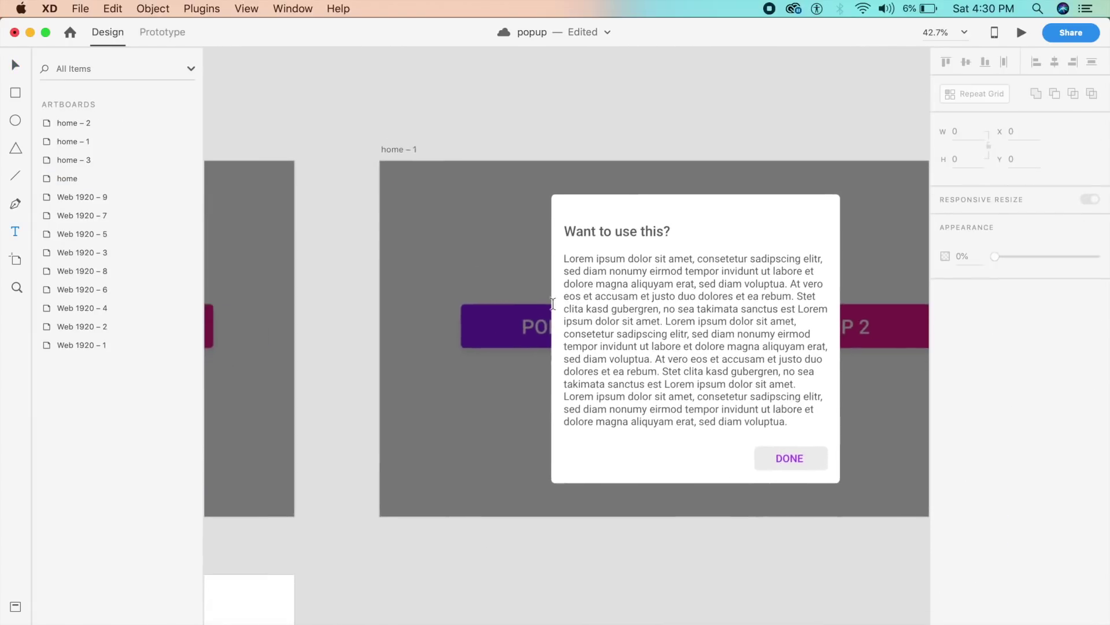
{"action": "left_click", "coordinate": [584, 304]}
{"action": "double_click", "coordinate": [584, 305]}
{"action": "left_click", "coordinate": [584, 304]}
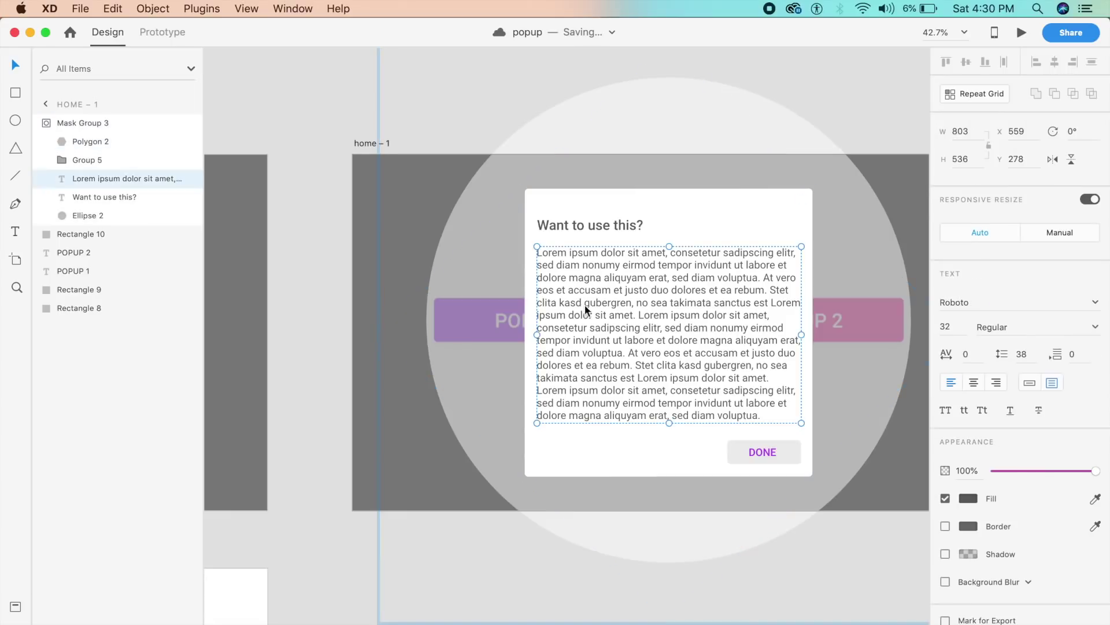
{"action": "double_click", "coordinate": [586, 304]}
{"action": "key", "text": "super+c"}
{"action": "key", "text": "Escape"}
{"action": "scroll", "coordinate": [616, 269], "scroll_direction": "down", "scroll_amount": 1}
{"action": "key", "text": "super+z"}
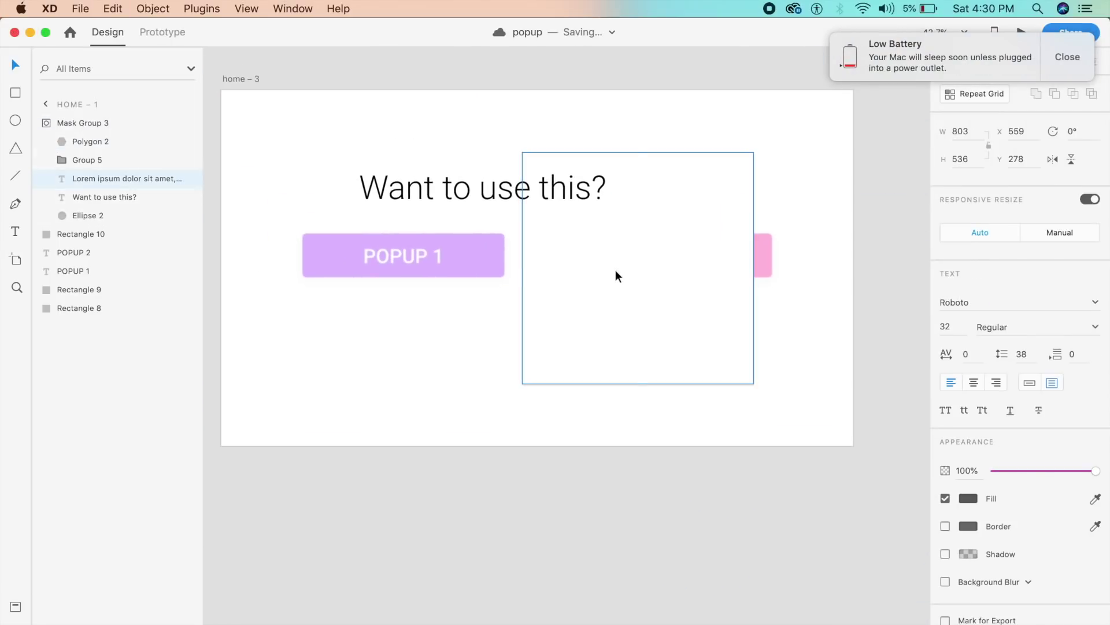
{"action": "left_click", "coordinate": [1071, 58]}
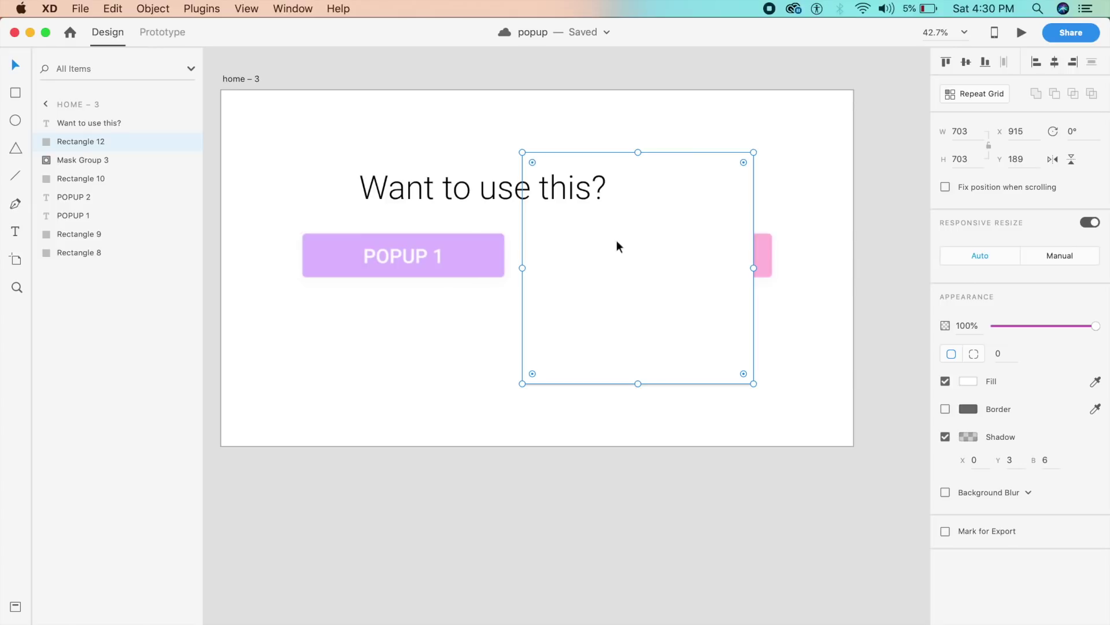
- Draw a small box at the card's top-right corner with a centred Exit label
{"action": "key", "text": "r"}
{"action": "left_click", "coordinate": [668, 140]}
{"action": "left_click_drag", "start_coordinate": [668, 140], "coordinate": [722, 194]}
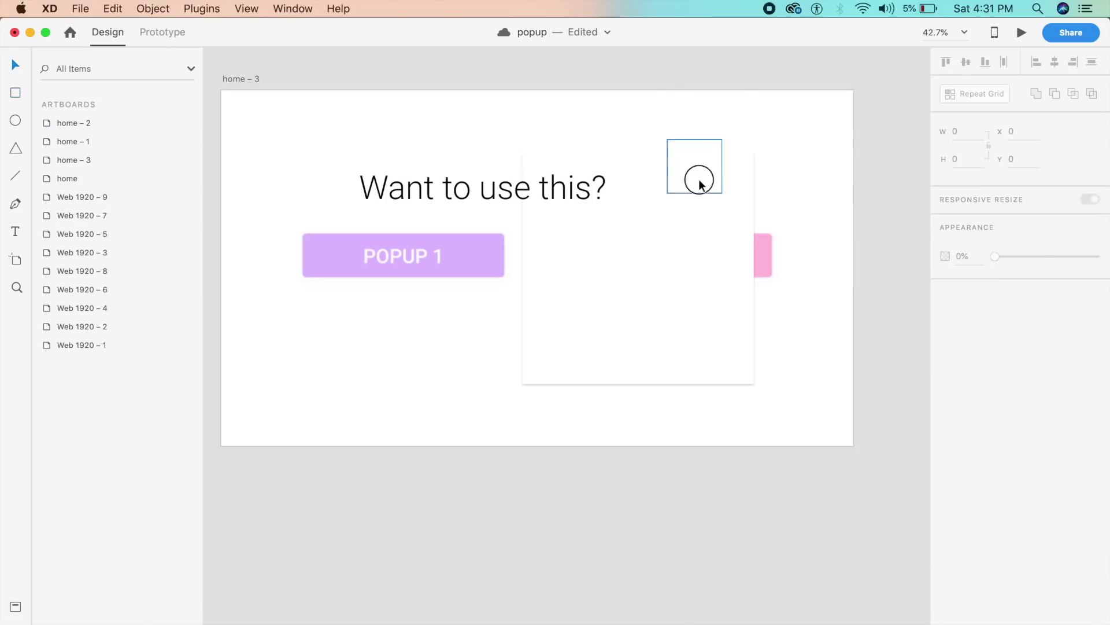
{"action": "key", "text": "t"}
{"action": "left_click", "coordinate": [681, 175]}
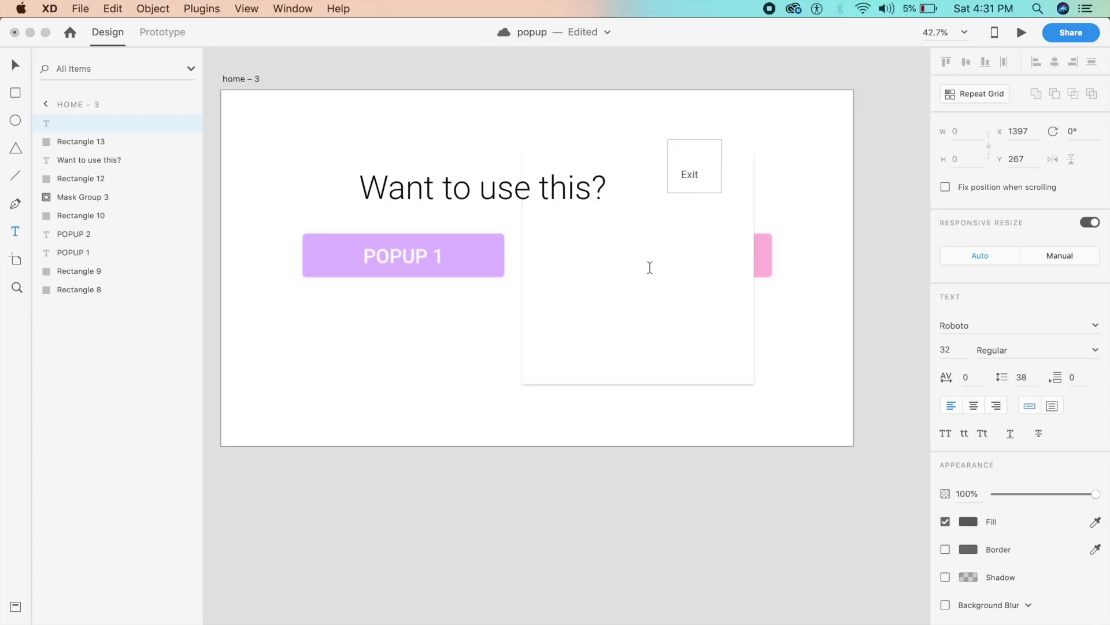
{"action": "key", "text": "Escape"}
{"action": "left_click_drag", "start_coordinate": [693, 181], "coordinate": [698, 180]}
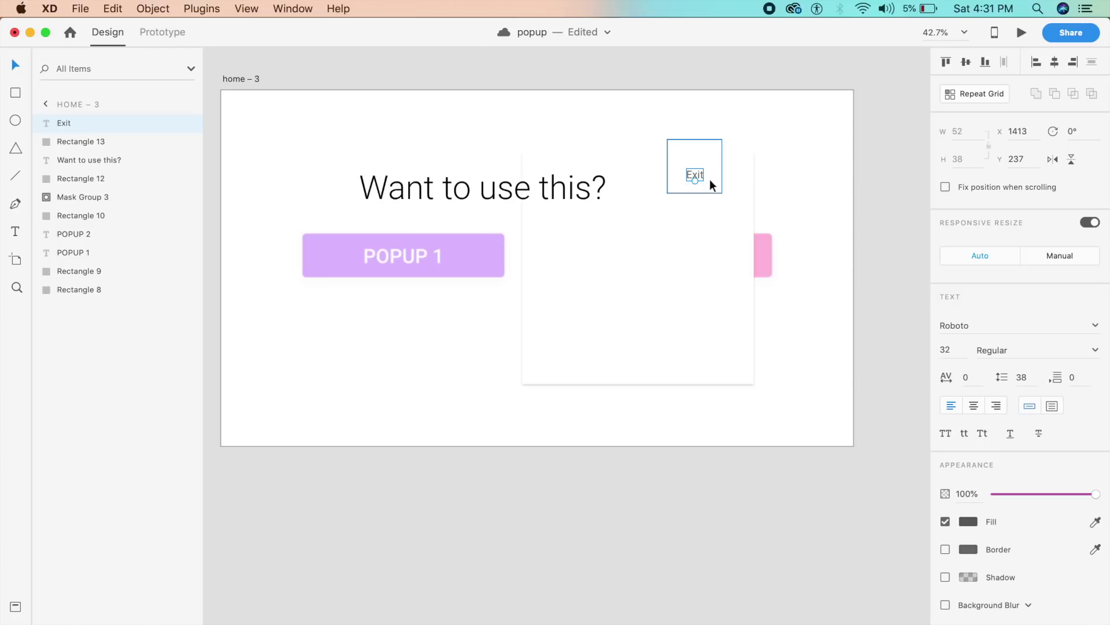
- Remove the small box's border and fill it black
{"action": "left_click", "coordinate": [716, 185]}
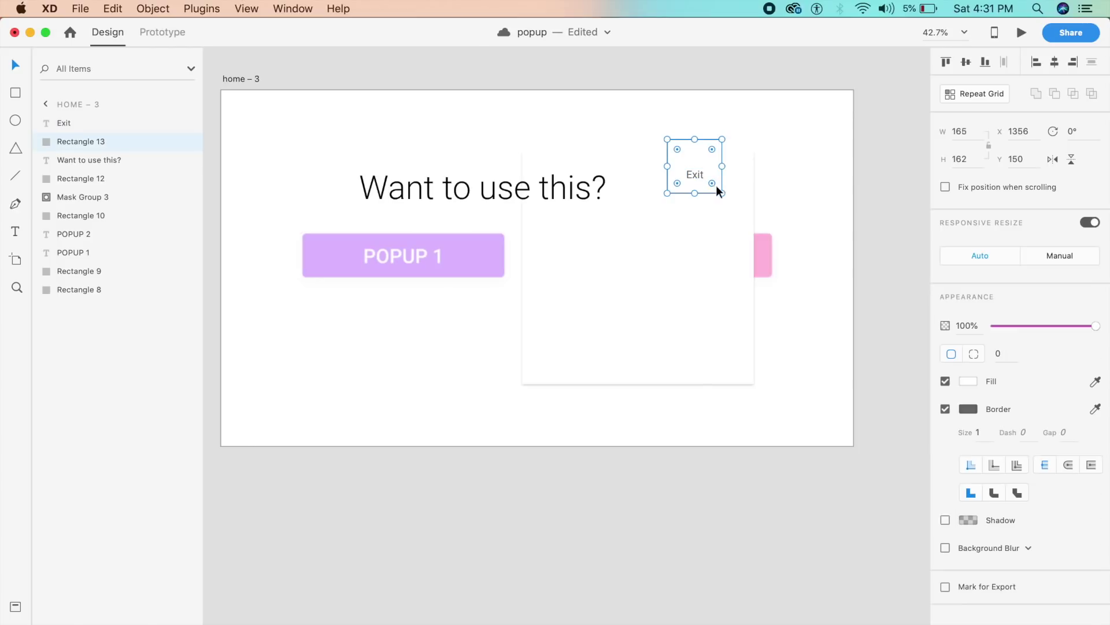
{"action": "left_click", "coordinate": [945, 409]}
{"action": "left_click", "coordinate": [967, 381]}
{"action": "left_click_drag", "start_coordinate": [892, 377], "coordinate": [717, 495]}
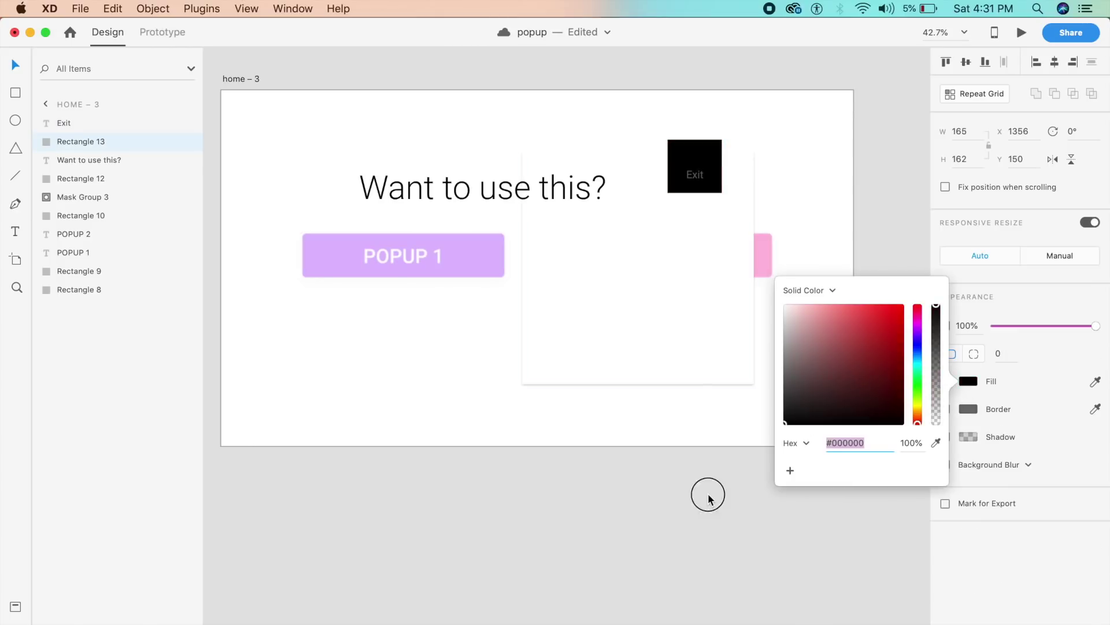
- Make the Exit label text white #FFFFFF
{"action": "left_click", "coordinate": [694, 174]}
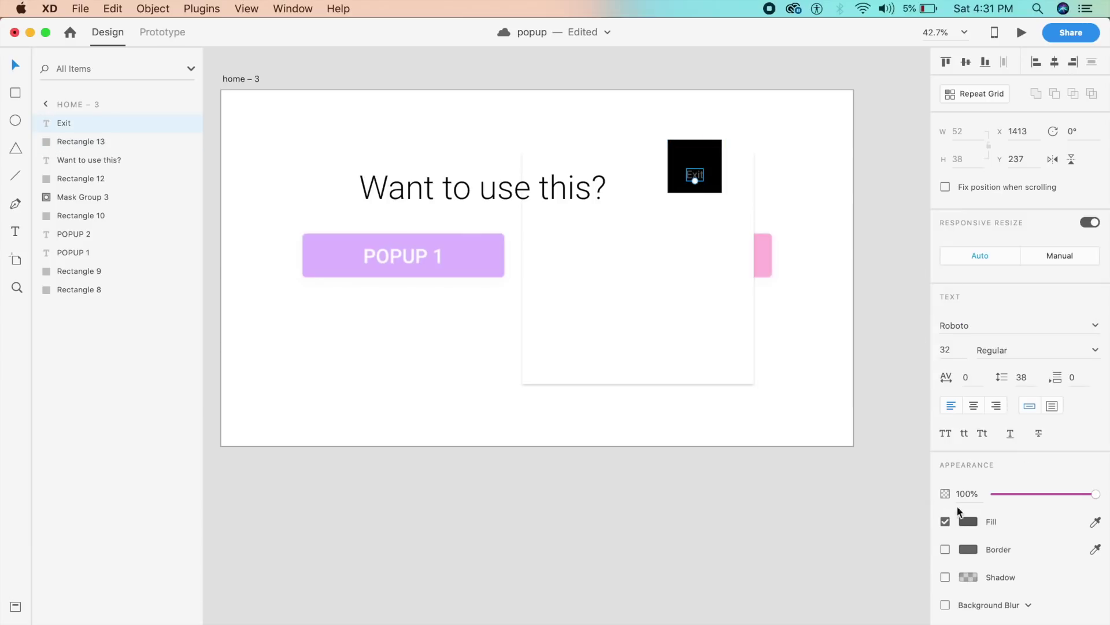
{"action": "left_click", "coordinate": [975, 522]}
{"action": "left_click_drag", "start_coordinate": [788, 504], "coordinate": [726, 340]}
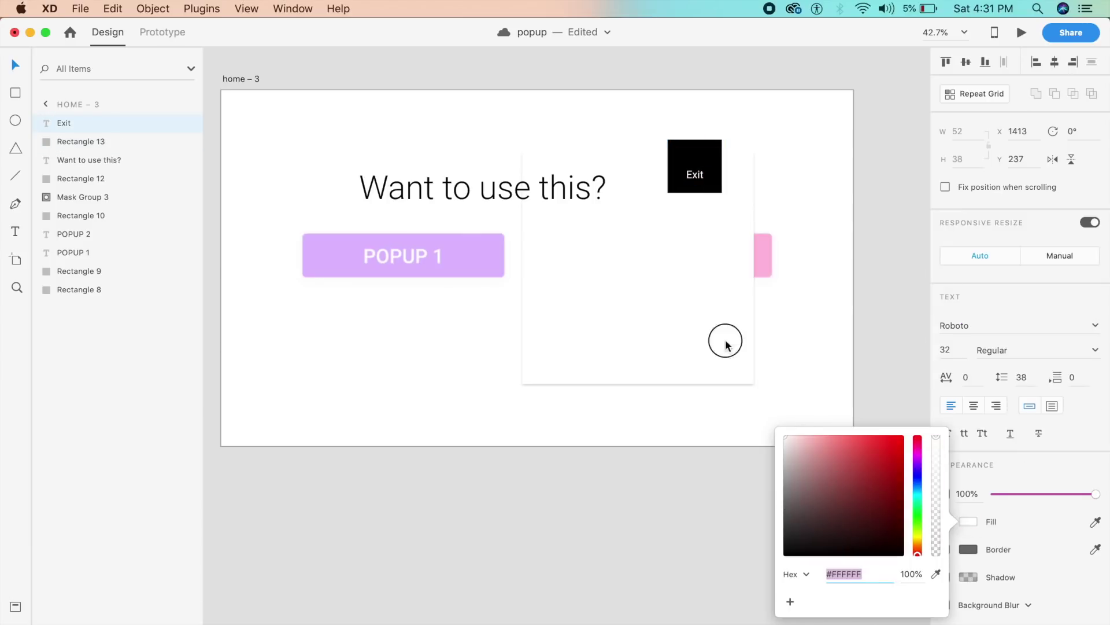
{"action": "left_click", "coordinate": [589, 490]}
- Paste the Lorem ipsum paragraph onto the card and resize it to 594×413
{"action": "key", "text": "t"}
{"action": "key", "text": "v"}
{"action": "key", "text": "super+v"}
{"action": "left_click_drag", "start_coordinate": [562, 318], "coordinate": [634, 282]}
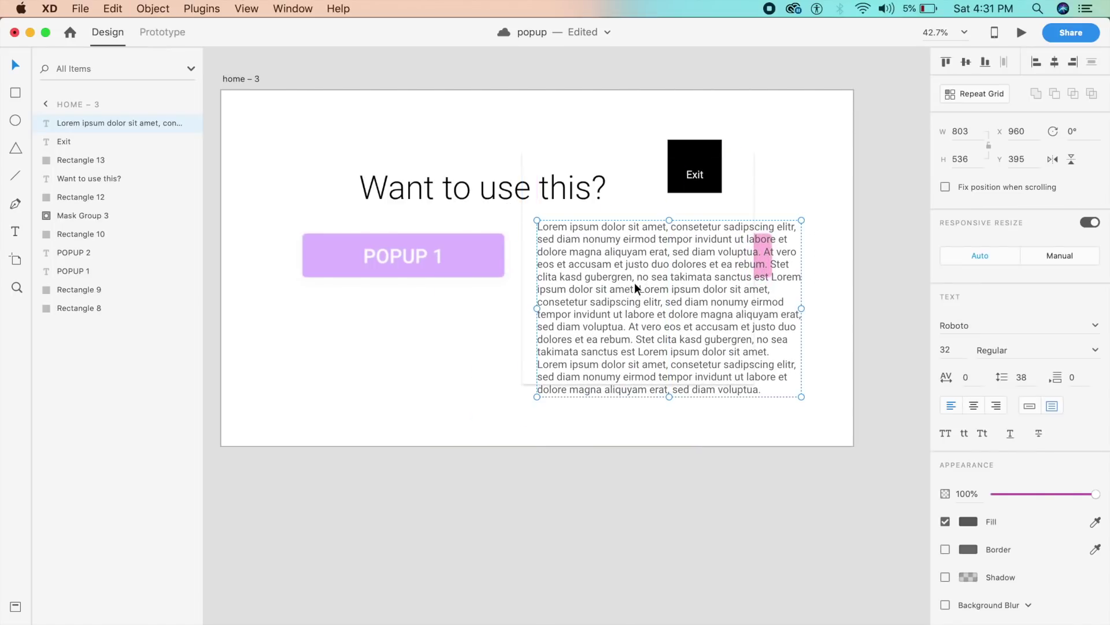
{"action": "left_click_drag", "start_coordinate": [798, 308], "coordinate": [721, 307]}
{"action": "left_click_drag", "start_coordinate": [629, 397], "coordinate": [630, 356]}
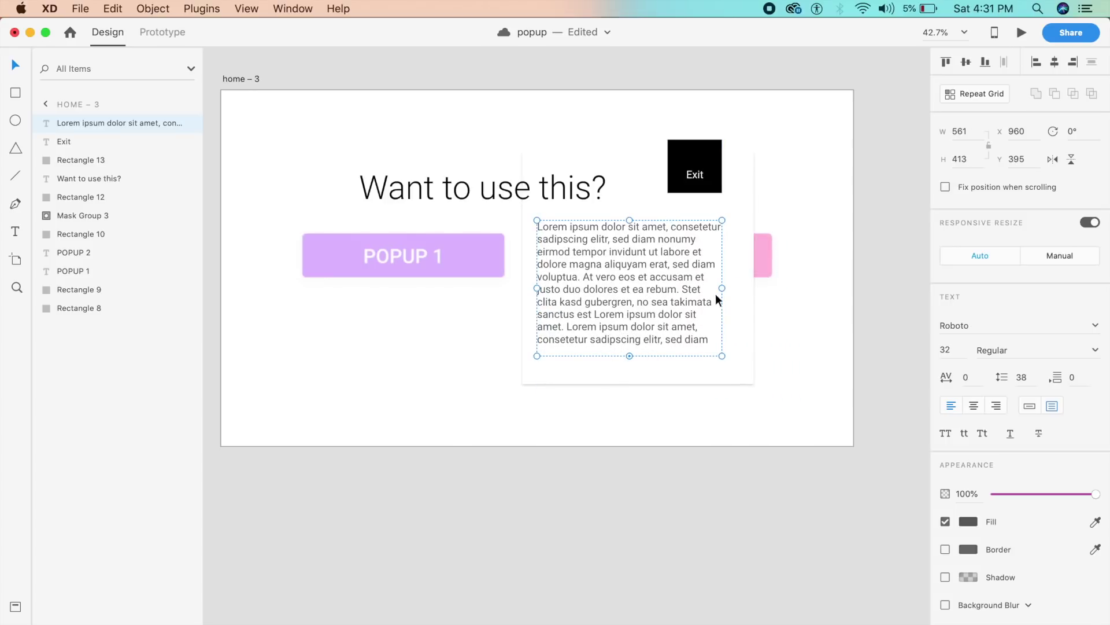
{"action": "left_click_drag", "start_coordinate": [721, 286], "coordinate": [674, 299]}
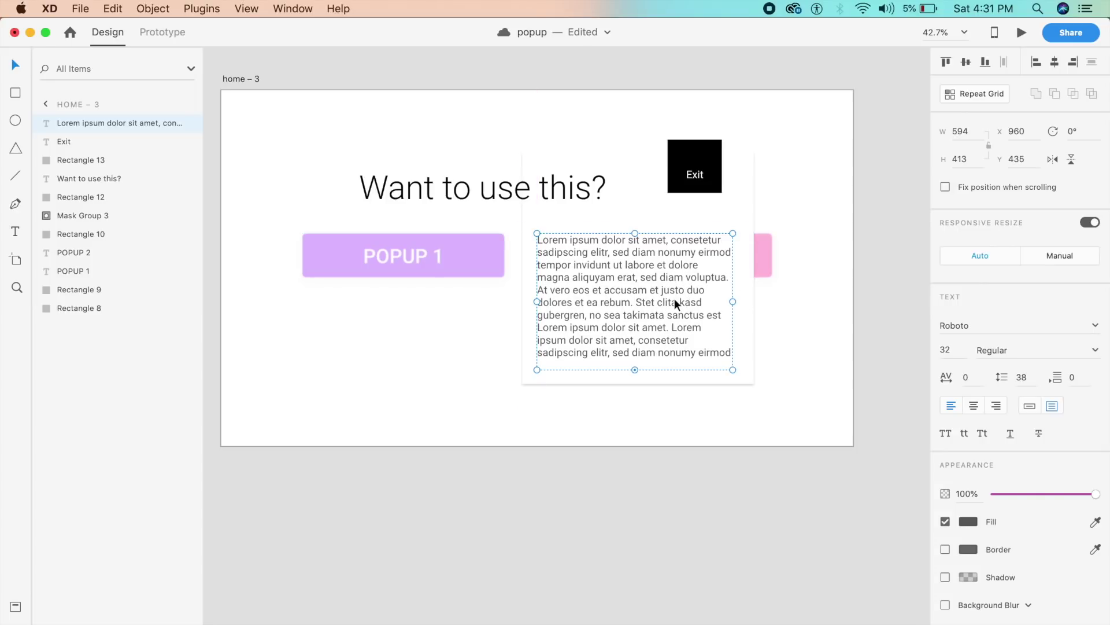
{"action": "left_click", "coordinate": [723, 437]}
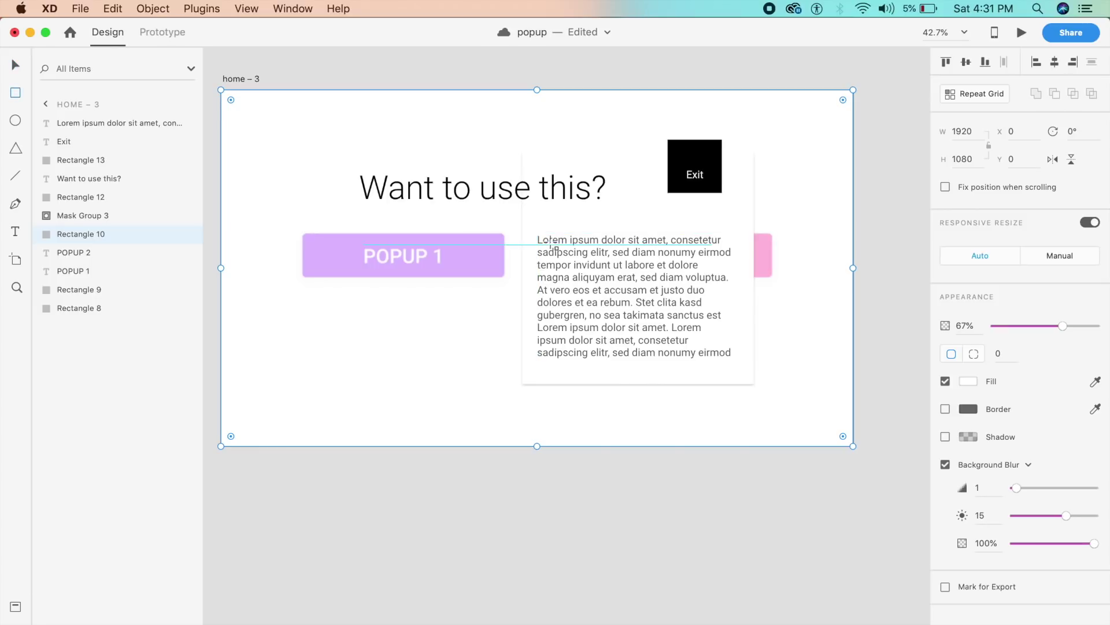
- Duplicate the white popup card in place and bring the copy to the front
{"action": "key", "text": "r"}
{"action": "key", "text": "Escape"}
{"action": "left_click", "coordinate": [632, 214]}
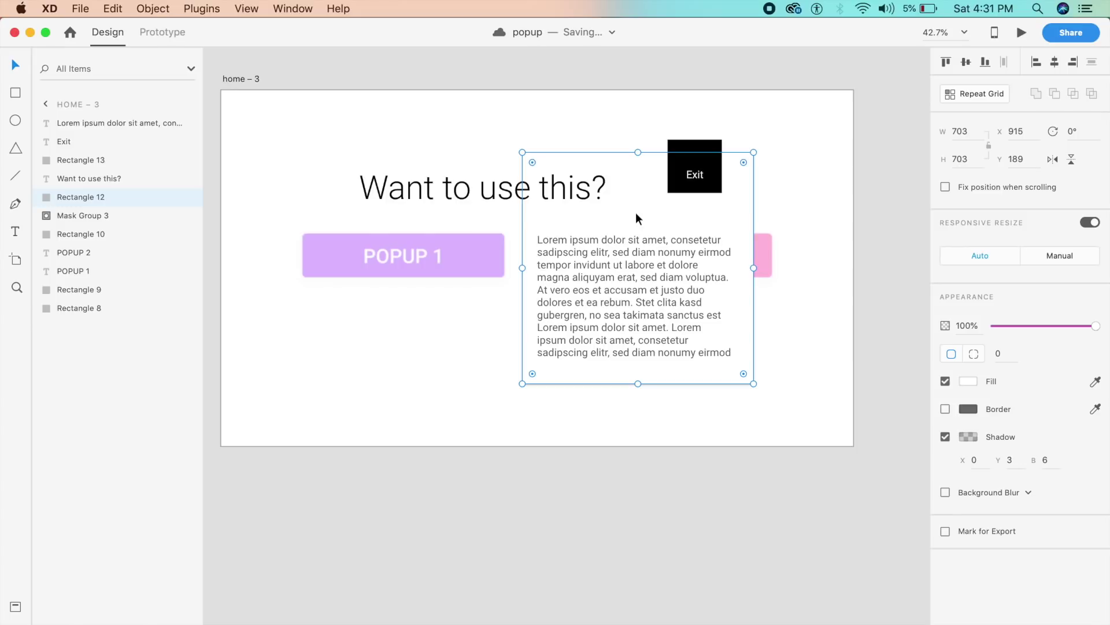
{"action": "key", "text": "super+d"}
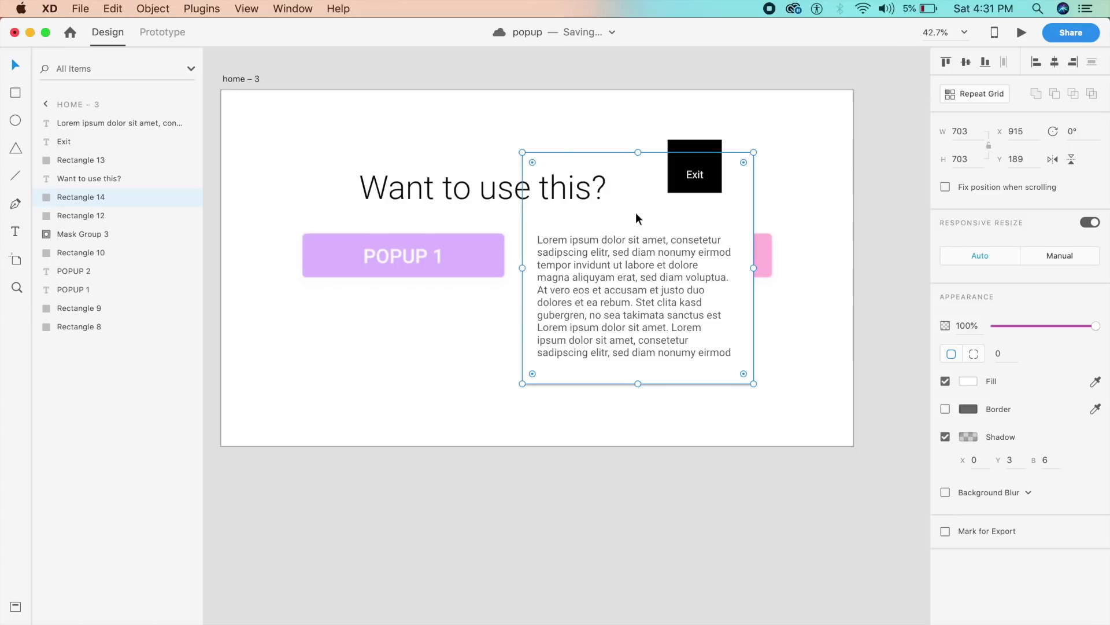
{"action": "key", "text": "super+bracketright"}
{"action": "key", "text": "super+bracketright"}
{"action": "key", "text": "super+bracketright"}
{"action": "key", "text": "super+bracketright"}
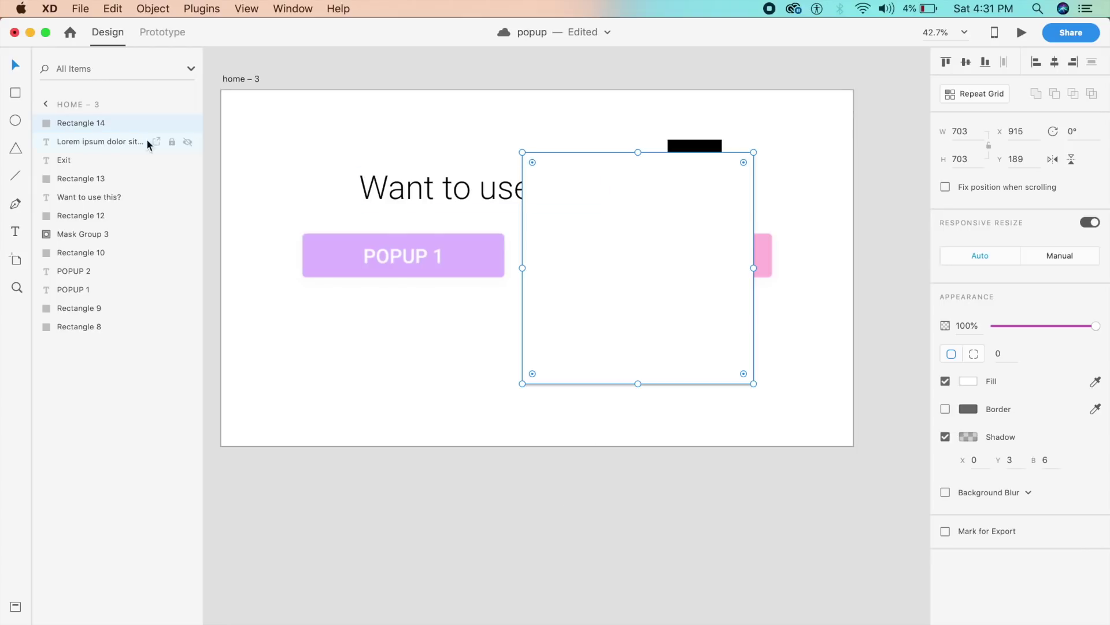
- Mask the Lorem ipsum text with the card copy using Mask with Shape
{"action": "left_click", "coordinate": [91, 140], "text": "shift"}
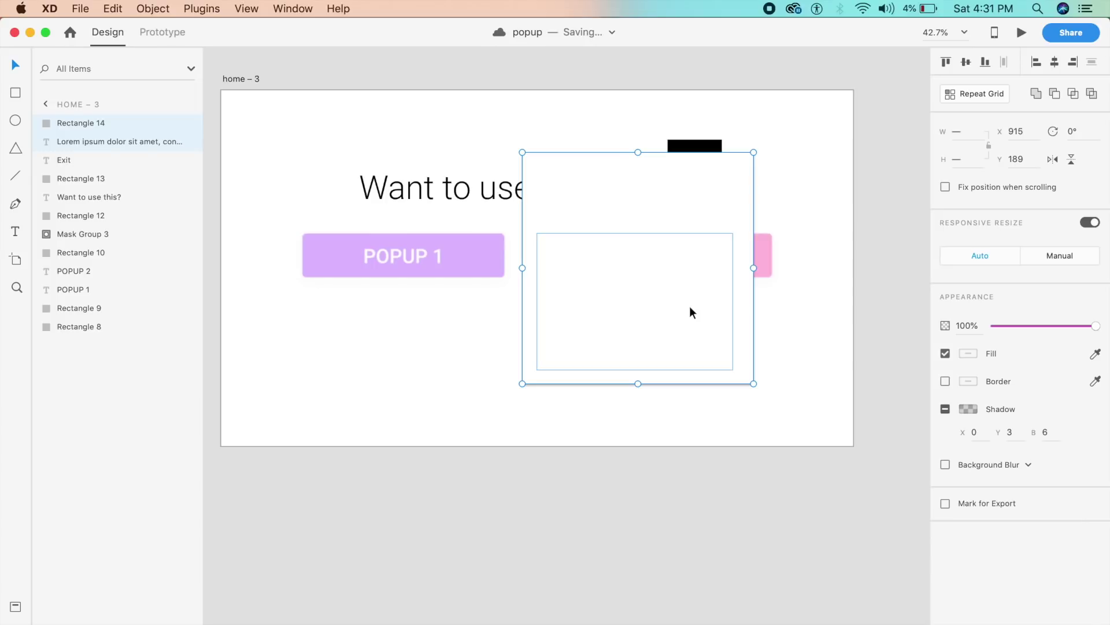
{"action": "left_click", "coordinate": [78, 179], "text": "shift"}
{"action": "left_click", "coordinate": [82, 177], "text": "shift"}
{"action": "left_click", "coordinate": [71, 215], "text": "shift"}
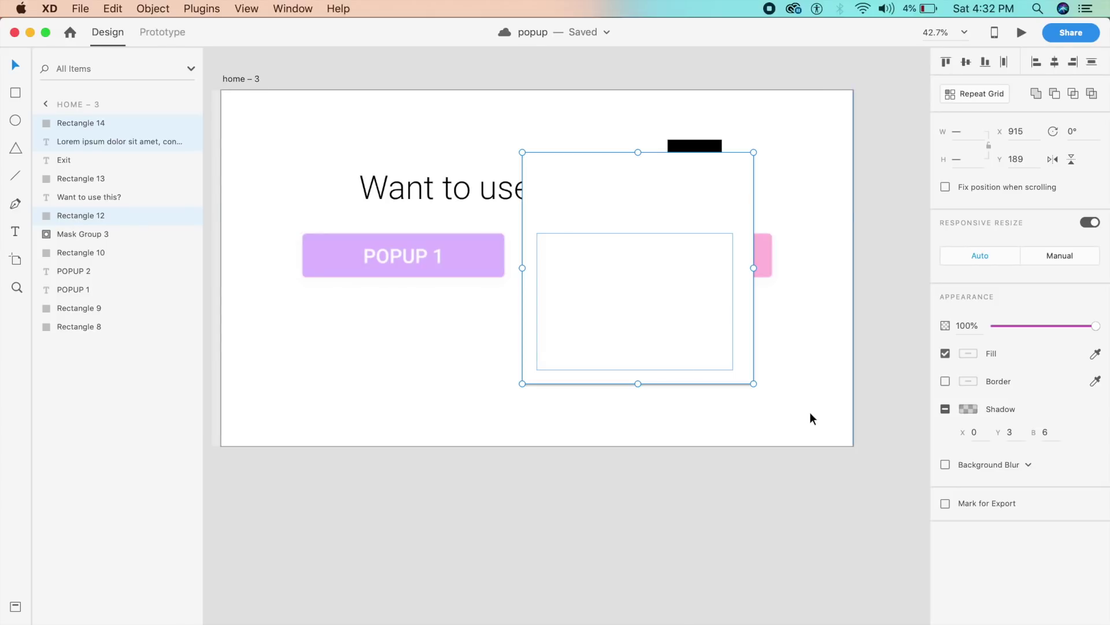
{"action": "key", "text": "super+shift+m"}
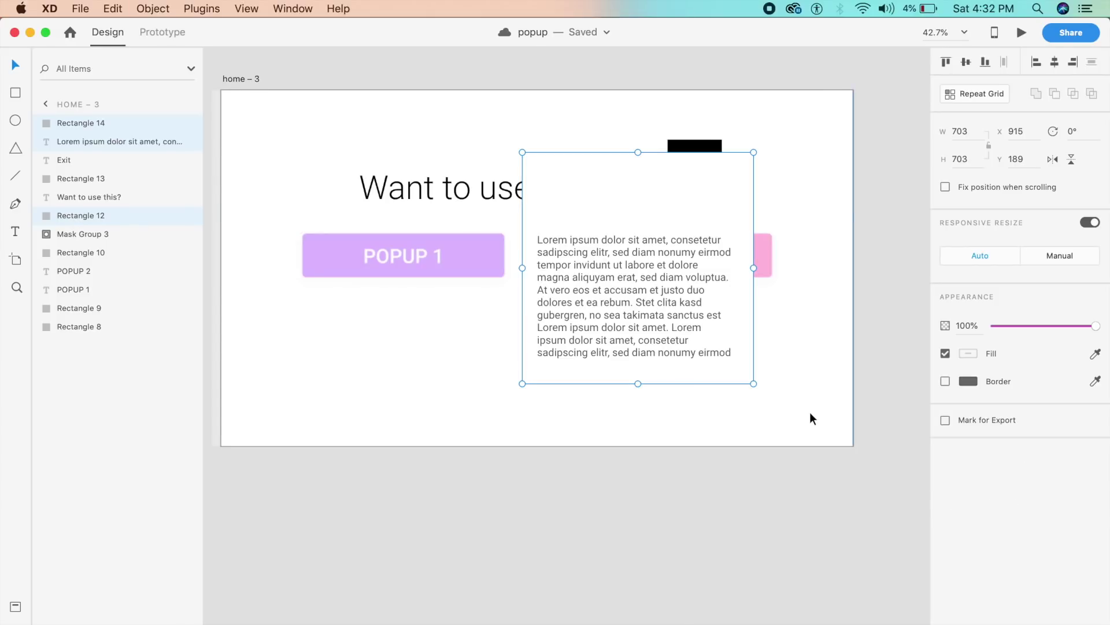
- Select the resulting 703×703 Mask Group 4 to check it, then deselect
{"action": "left_click", "coordinate": [809, 412]}
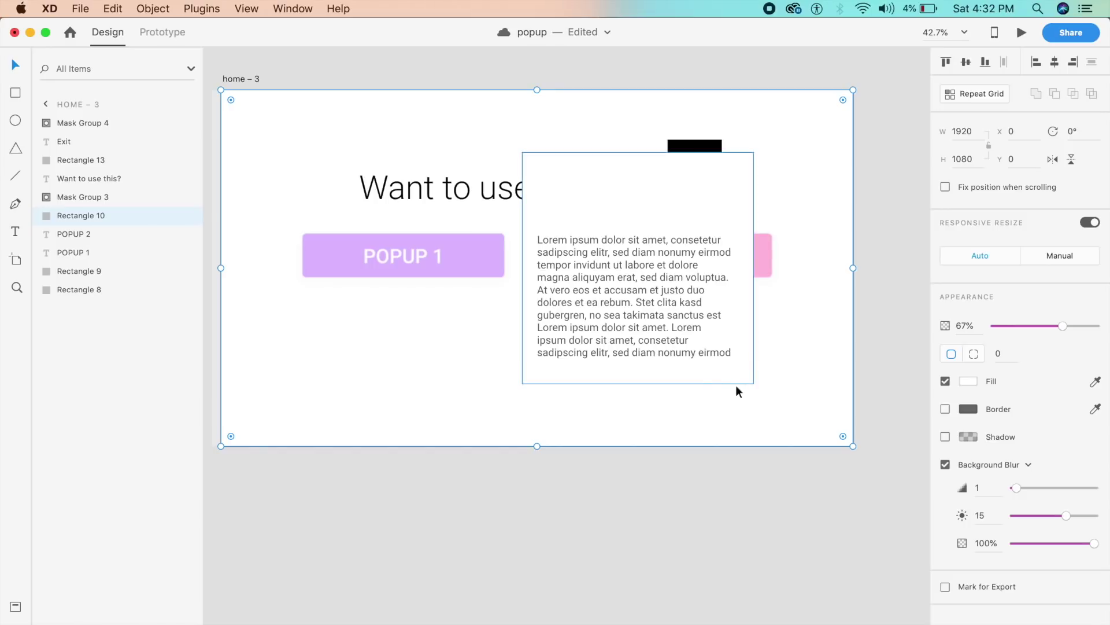
{"action": "left_click", "coordinate": [715, 377]}
{"action": "left_click", "coordinate": [795, 388]}
{"action": "left_click", "coordinate": [711, 367]}
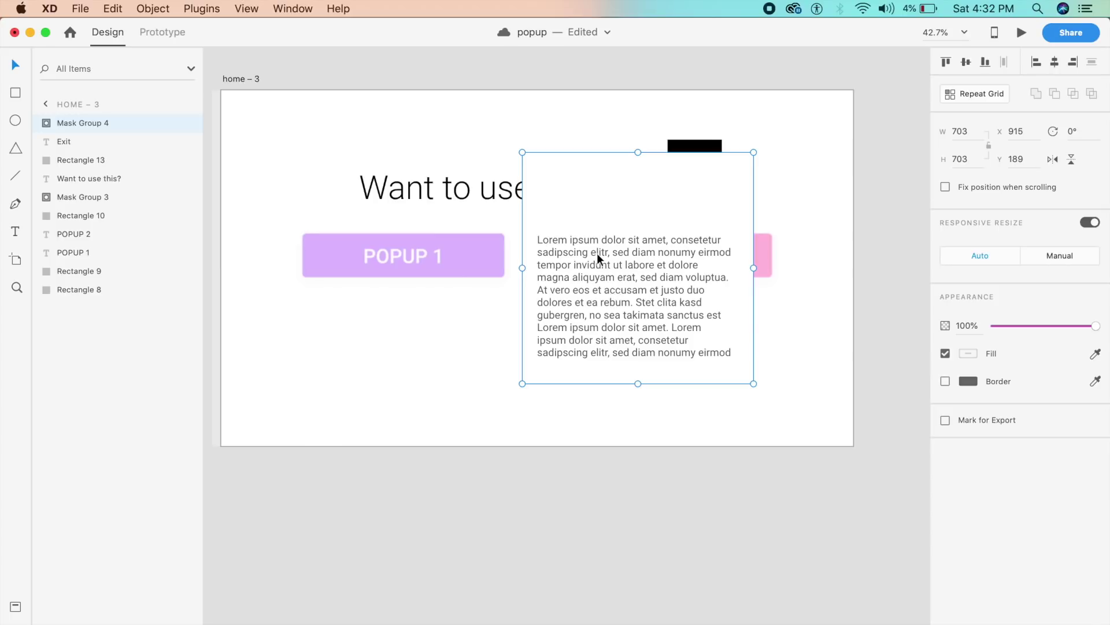
{"action": "left_click", "coordinate": [880, 310]}
{"action": "left_click", "coordinate": [671, 345]}
{"action": "left_click", "coordinate": [901, 391]}
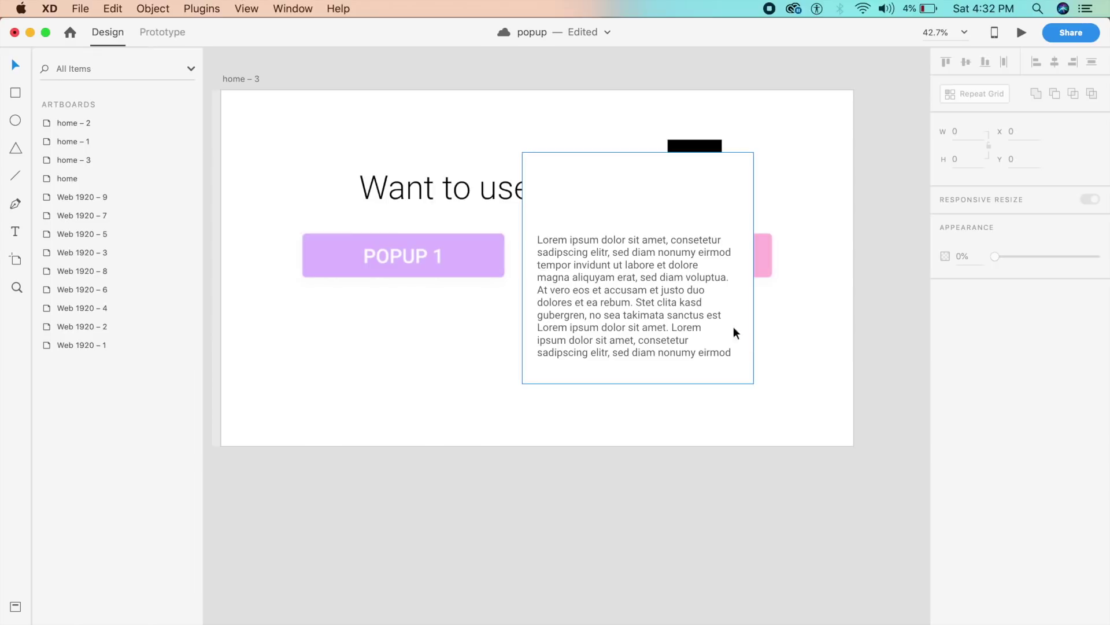
- Send the masked Lorem ipsum card back so it sits behind the Exit button
{"action": "left_click", "coordinate": [625, 260]}
{"action": "key", "text": "super+bracketleft"}
{"action": "key", "text": "super+bracketleft"}
{"action": "key", "text": "super+bracketleft"}
{"action": "key", "text": "super+bracketleft"}
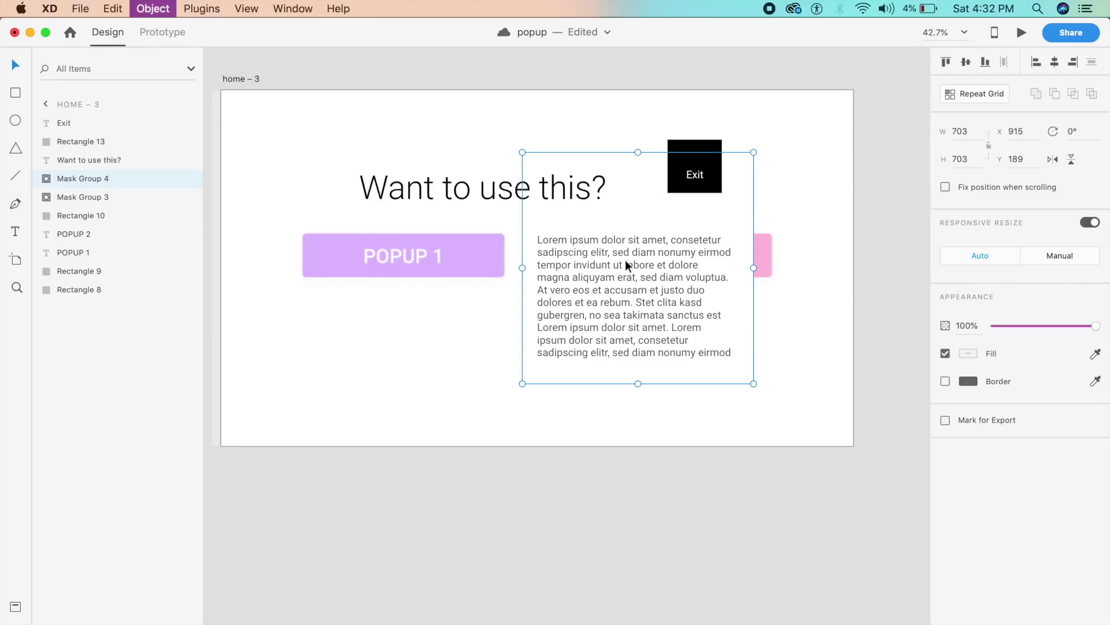
{"action": "left_click", "coordinate": [702, 182]}
{"action": "left_click", "coordinate": [804, 164]}
{"action": "scroll", "coordinate": [732, 172], "scroll_direction": "left", "scroll_amount": 4}
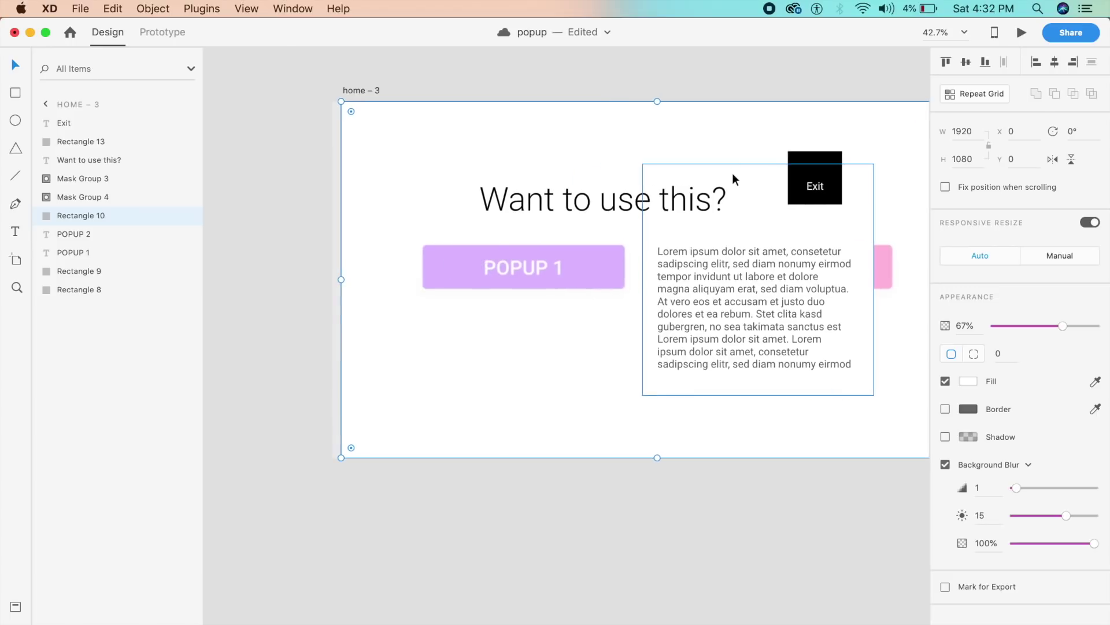
{"action": "scroll", "coordinate": [733, 173], "scroll_direction": "down", "scroll_amount": 3}
- Copy the 'Want to use this?' title, masked card, Exit label and black Exit square
{"action": "left_click", "coordinate": [727, 178]}
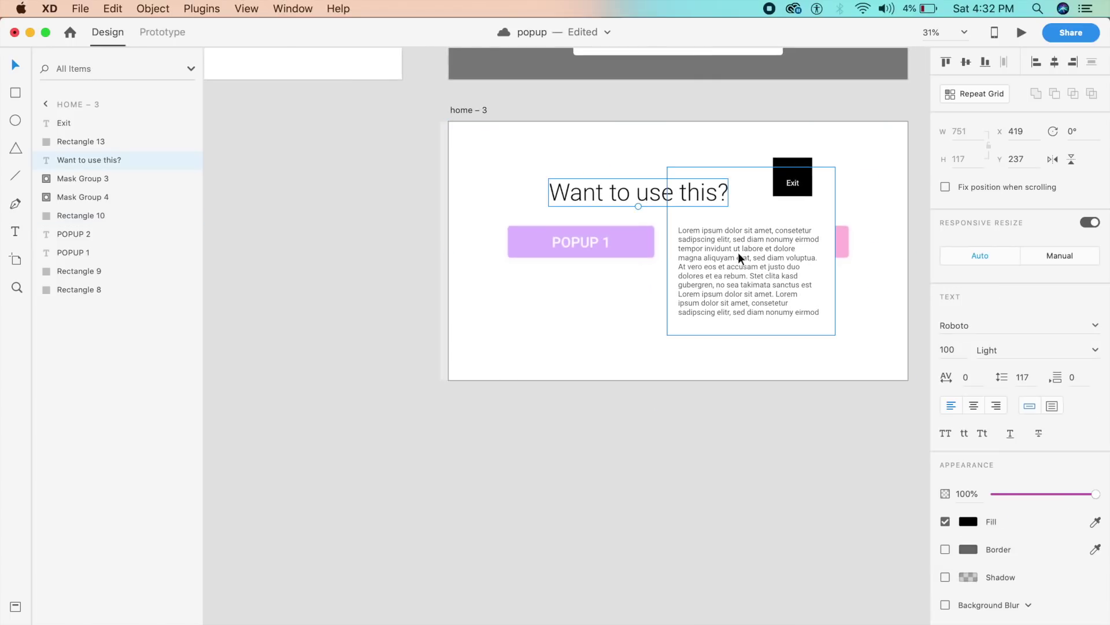
{"action": "left_click", "coordinate": [738, 258], "text": "shift"}
{"action": "left_click", "coordinate": [795, 175], "text": "shift"}
{"action": "left_click", "coordinate": [777, 169], "text": "shift"}
{"action": "key", "text": "super+c"}
- Select the home artboard as the paste target
{"action": "scroll", "coordinate": [720, 199], "scroll_direction": "up", "scroll_amount": 10}
{"action": "scroll", "coordinate": [720, 200], "scroll_direction": "left", "scroll_amount": 10}
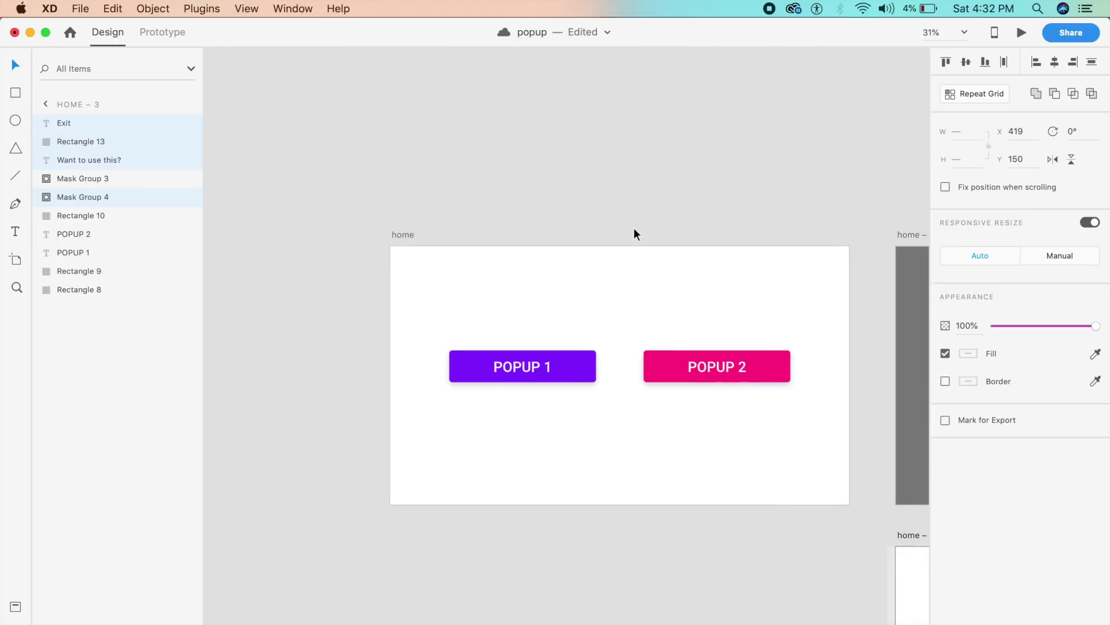
{"action": "scroll", "coordinate": [634, 233], "scroll_direction": "down", "scroll_amount": 2}
{"action": "scroll", "coordinate": [634, 234], "scroll_direction": "right", "scroll_amount": 2}
{"action": "left_click", "coordinate": [634, 234]}
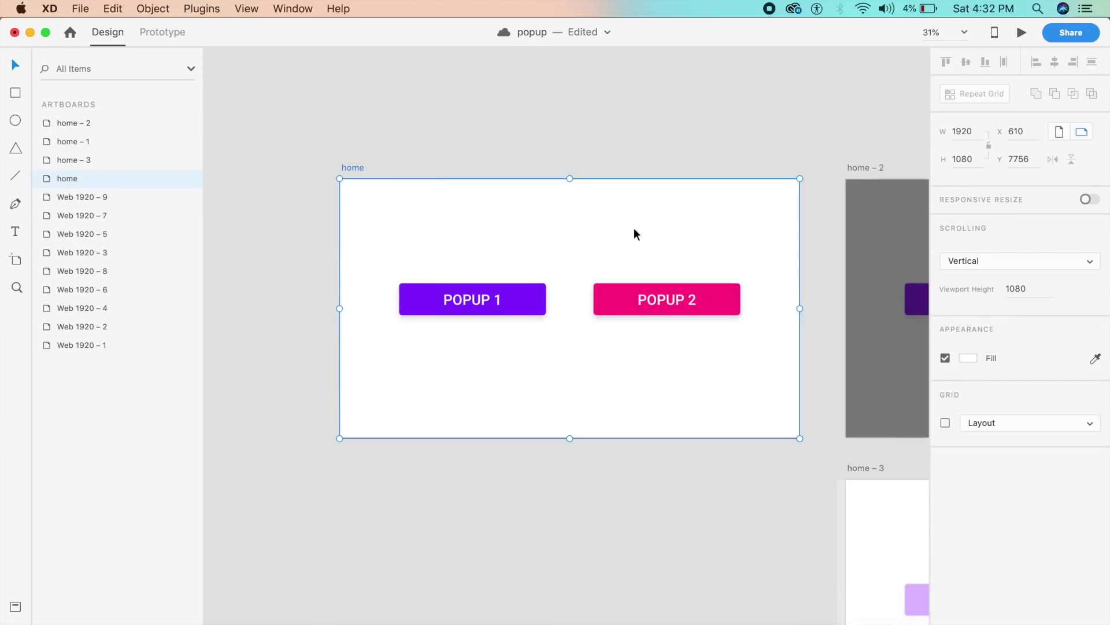
{"action": "scroll", "coordinate": [634, 228], "scroll_direction": "down", "scroll_amount": 3}
{"action": "scroll", "coordinate": [634, 228], "scroll_direction": "right", "scroll_amount": 5}
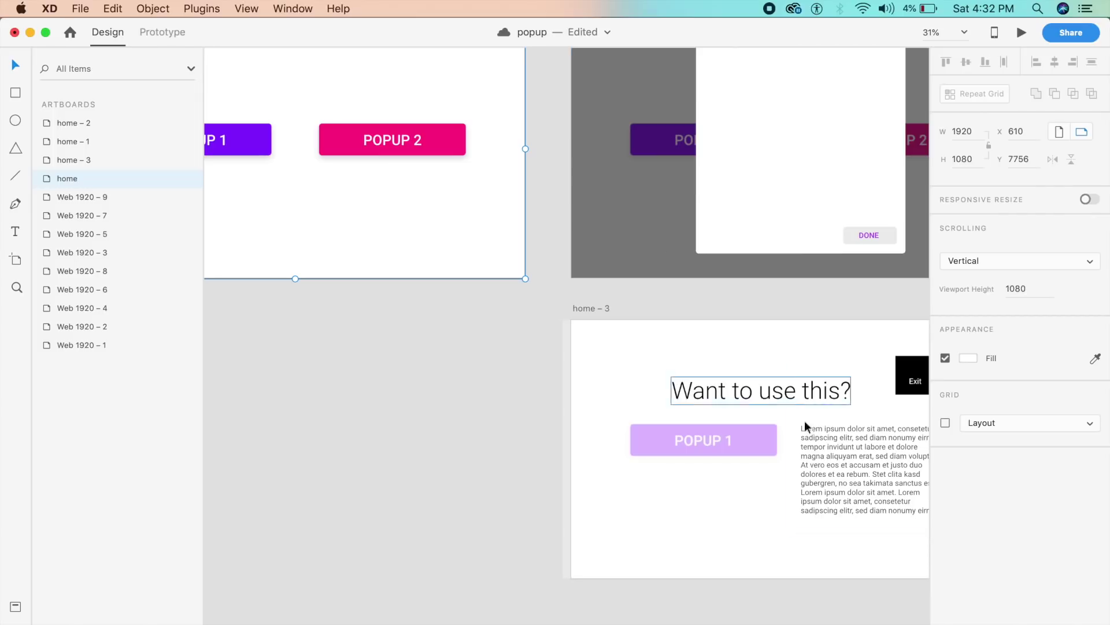
{"action": "scroll", "coordinate": [439, 270], "scroll_direction": "up", "scroll_amount": 5}
{"action": "scroll", "coordinate": [439, 270], "scroll_direction": "left", "scroll_amount": 7}
{"action": "left_click", "coordinate": [513, 234]}
{"action": "left_click", "coordinate": [514, 235]}
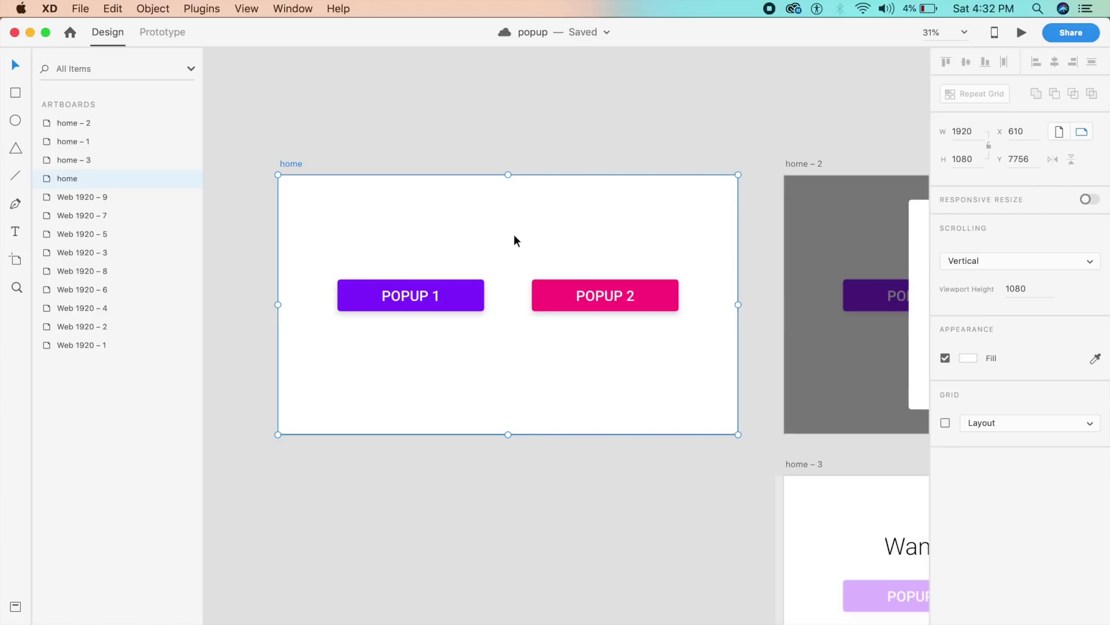
- Paste the popup onto home, move its title up and set its opacity to 0%
{"action": "key", "text": "super+v"}
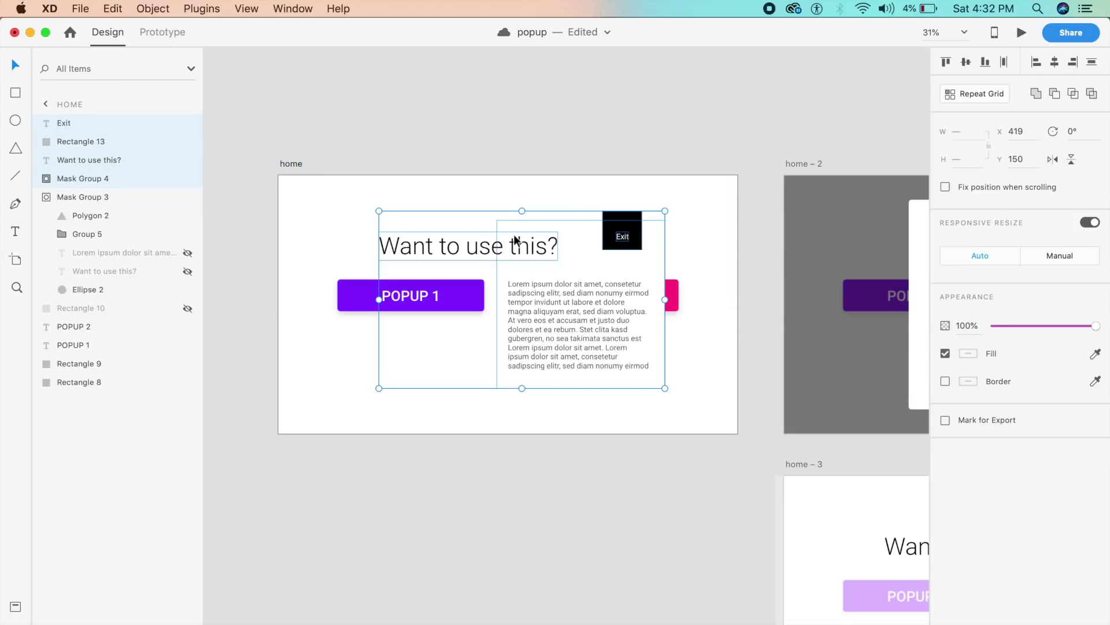
{"action": "left_click", "coordinate": [599, 135]}
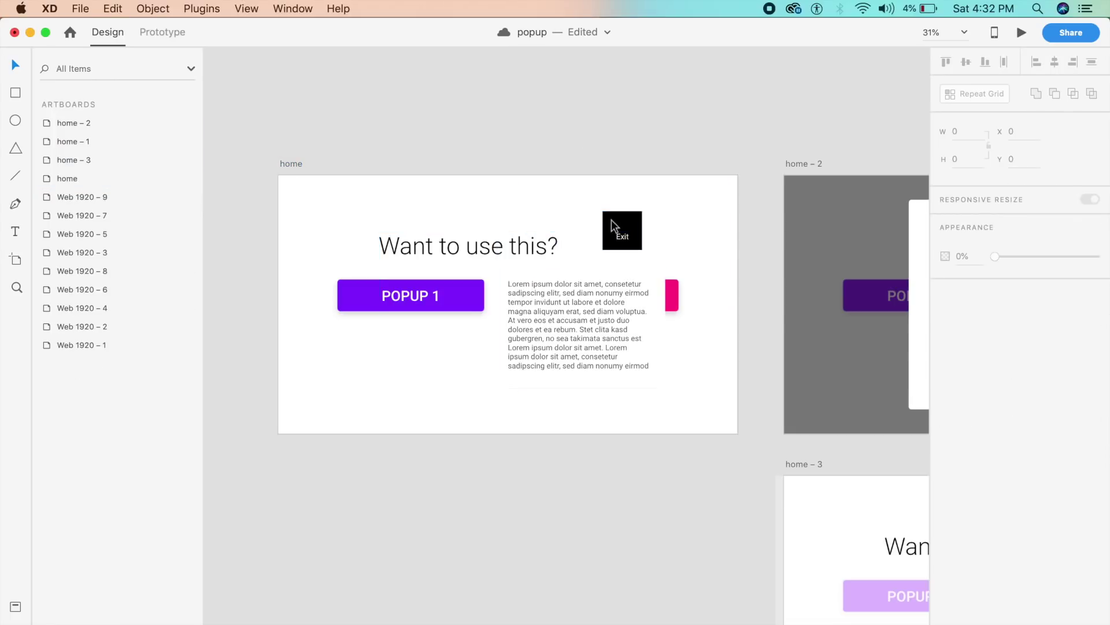
{"action": "left_click", "coordinate": [577, 276]}
{"action": "left_click_drag", "start_coordinate": [467, 246], "coordinate": [467, 212]}
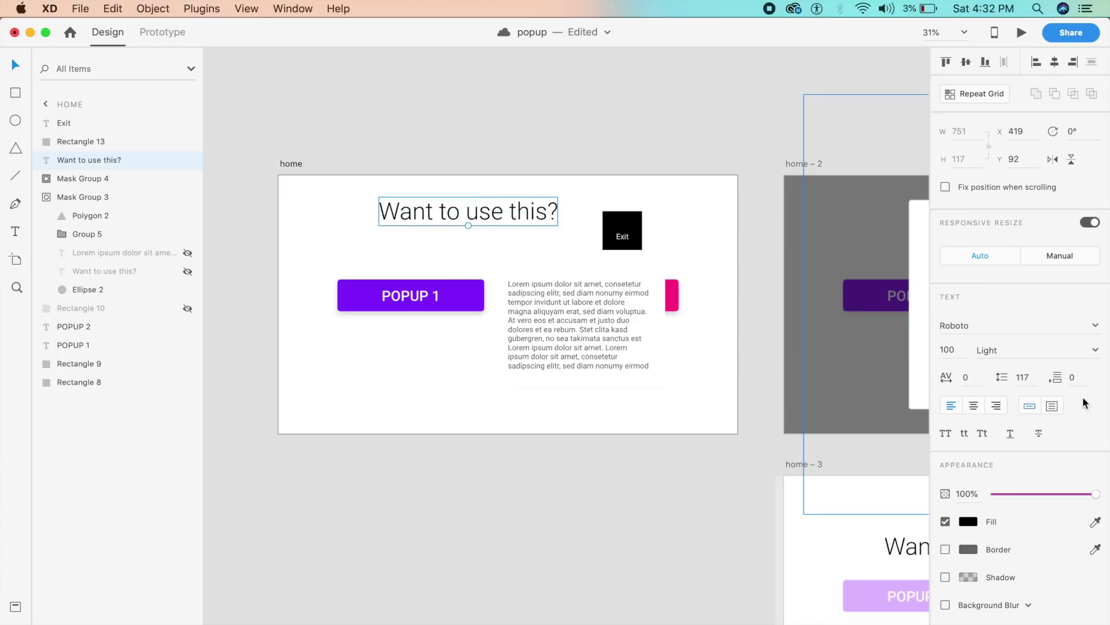
{"action": "left_click_drag", "start_coordinate": [1095, 494], "coordinate": [826, 496]}
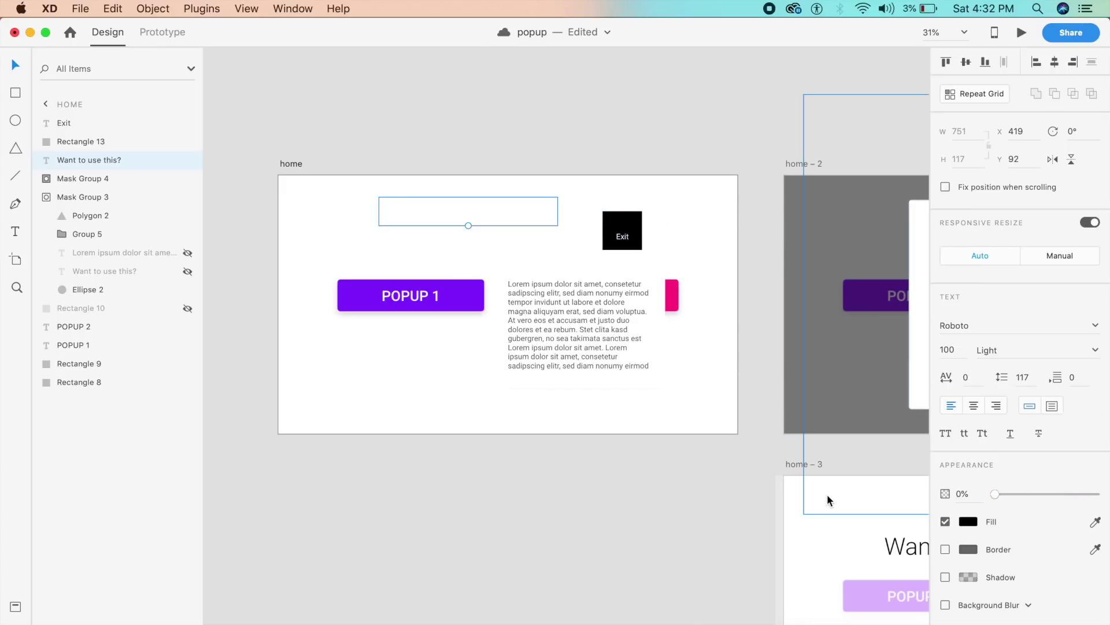
- Squash the black Exit square (Rectangle 13) into a thin 165×2 line
{"action": "left_click", "coordinate": [635, 240]}
{"action": "scroll", "coordinate": [630, 231], "scroll_direction": "up", "scroll_amount": 5}
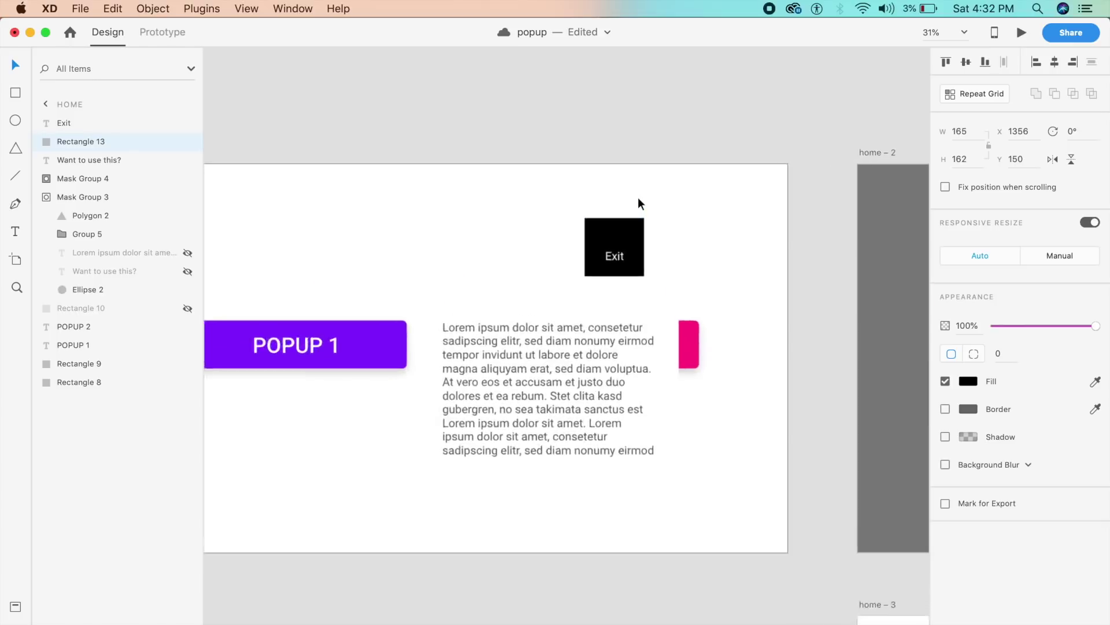
{"action": "left_click_drag", "start_coordinate": [599, 231], "coordinate": [600, 325]}
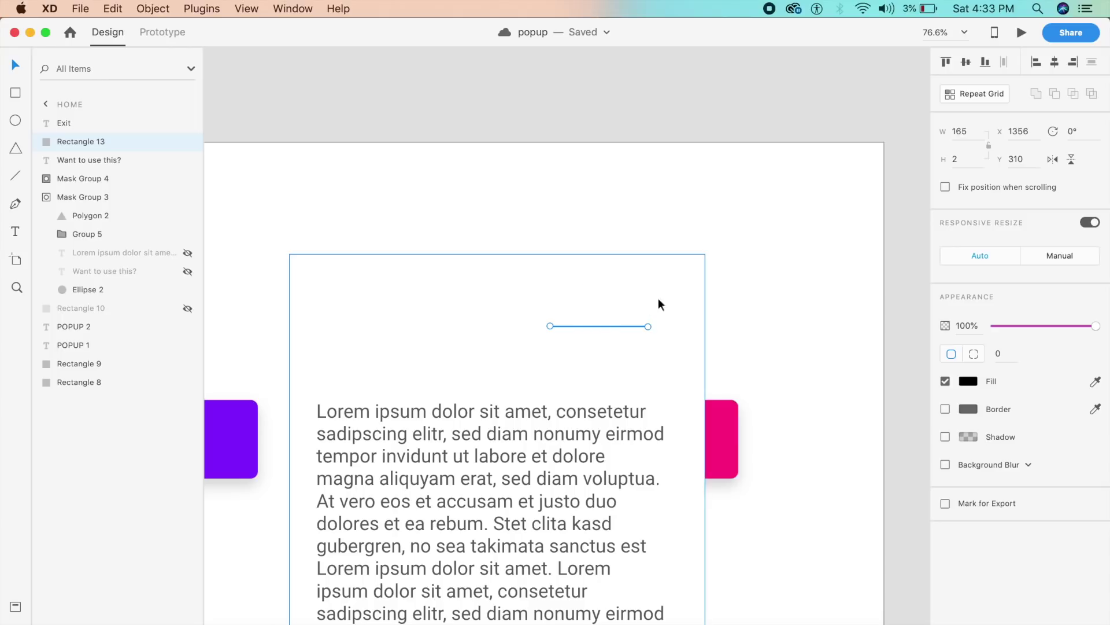
- Set the thin bar's height to 0.5
{"action": "left_click", "coordinate": [966, 158]}
{"action": "type", "text": "0.5"}
{"action": "key", "text": "Return"}
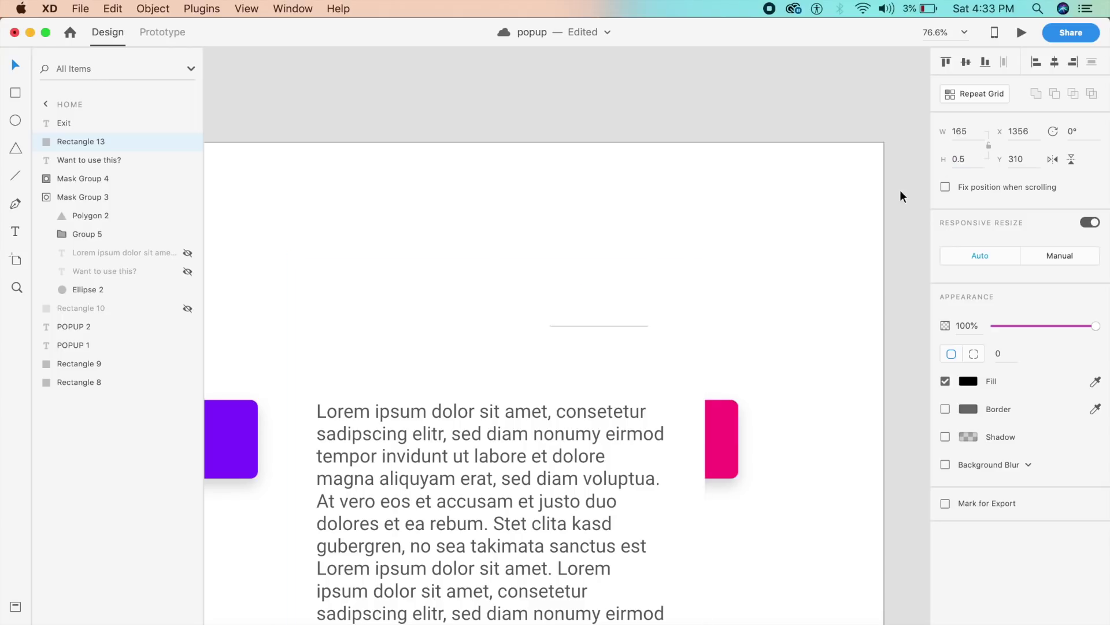
- Shrink the card's mask rectangle to a 703×1 strip, hiding the lorem text
{"action": "left_click", "coordinate": [522, 430]}
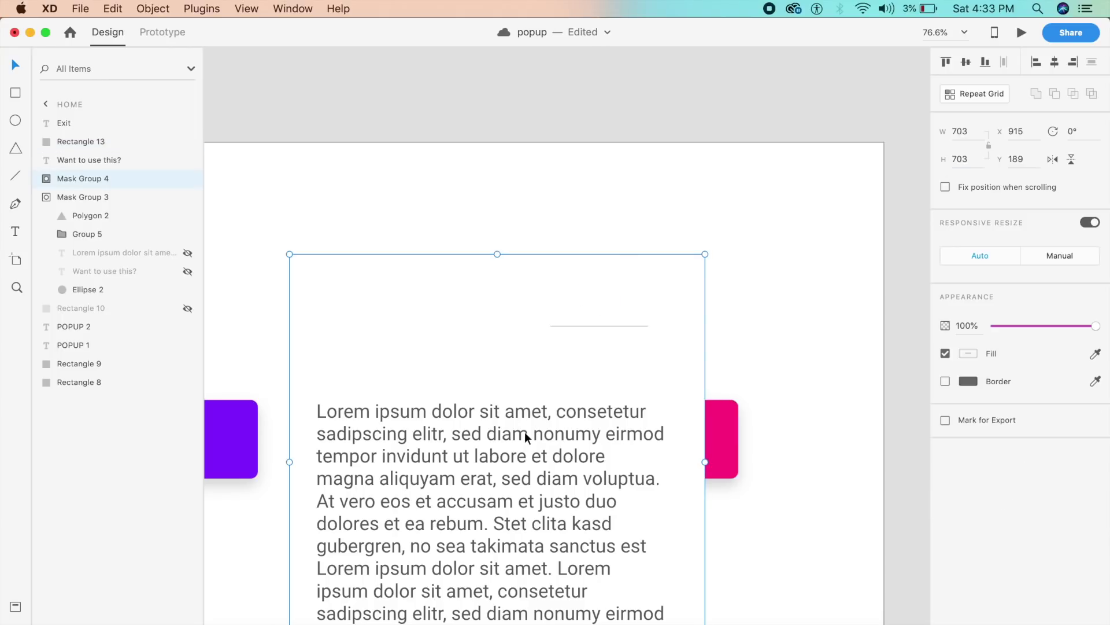
{"action": "scroll", "coordinate": [496, 418], "scroll_direction": "down", "scroll_amount": 8}
{"action": "scroll", "coordinate": [491, 421], "scroll_direction": "up", "scroll_amount": 2}
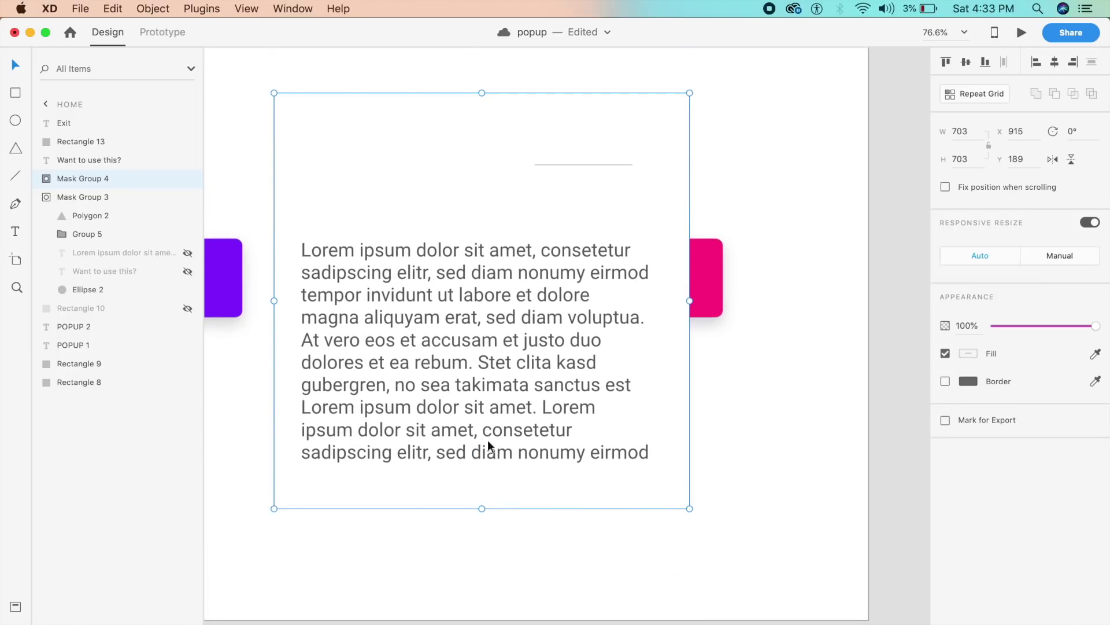
{"action": "double_click", "coordinate": [460, 485]}
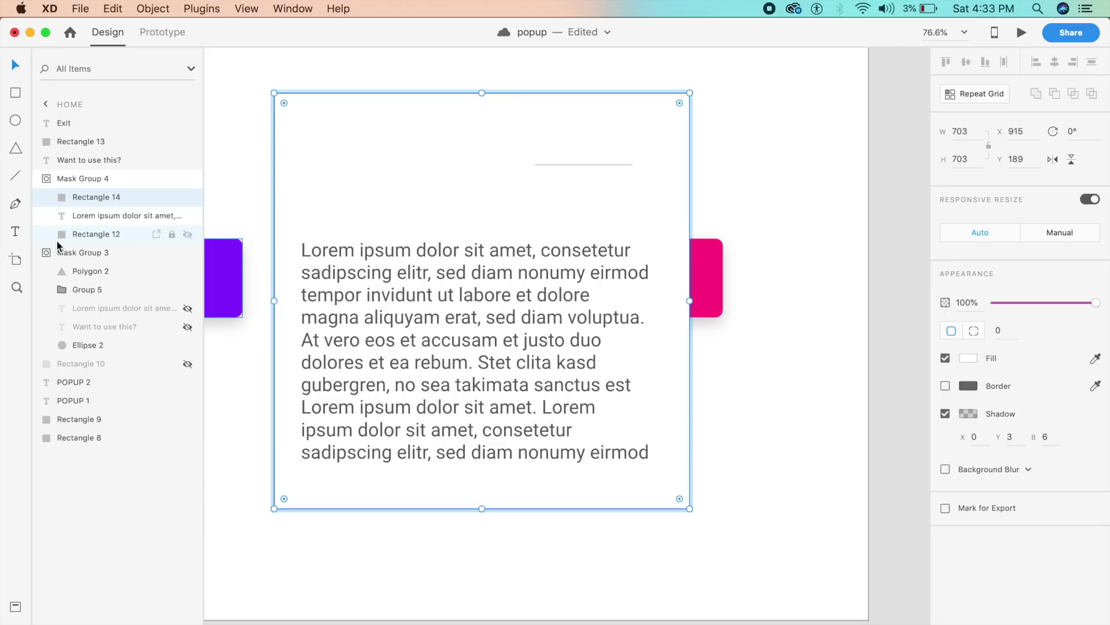
{"action": "left_click_drag", "start_coordinate": [481, 508], "coordinate": [464, 93]}
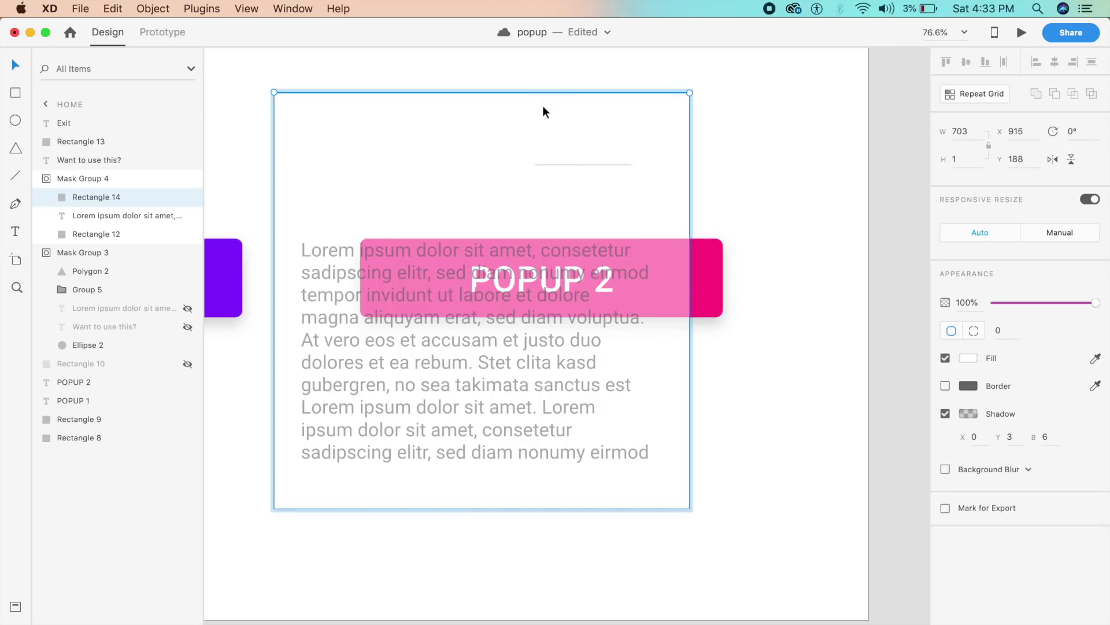
{"action": "left_click", "coordinate": [755, 190]}
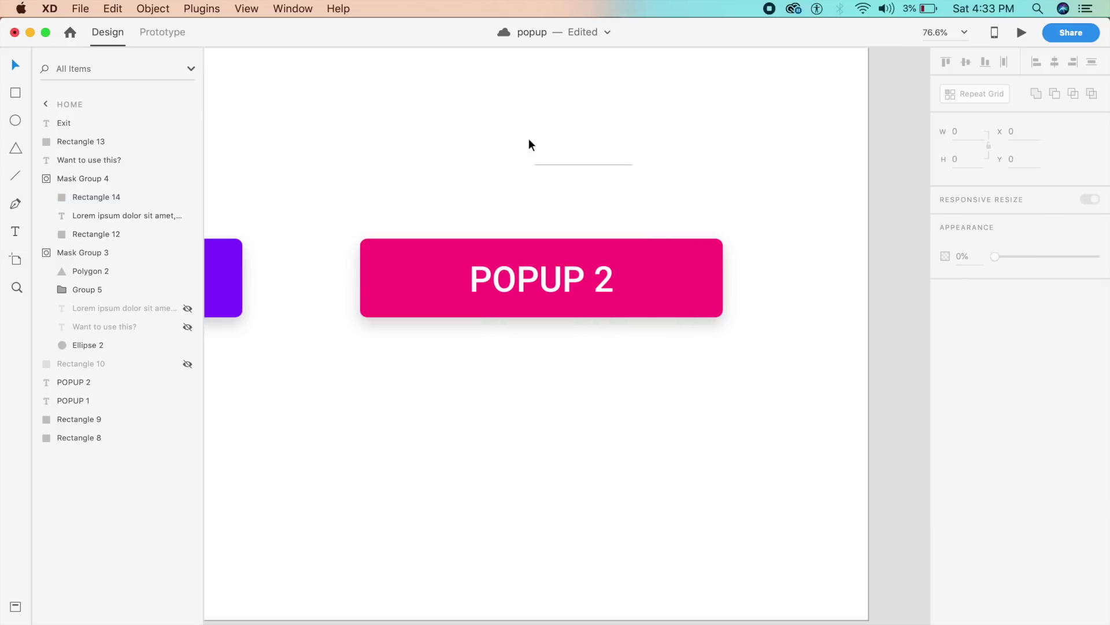
- Fade the thin divider line and the Exit text to 0% opacity
{"action": "left_click", "coordinate": [564, 164]}
{"action": "left_click", "coordinate": [590, 143], "text": "shift"}
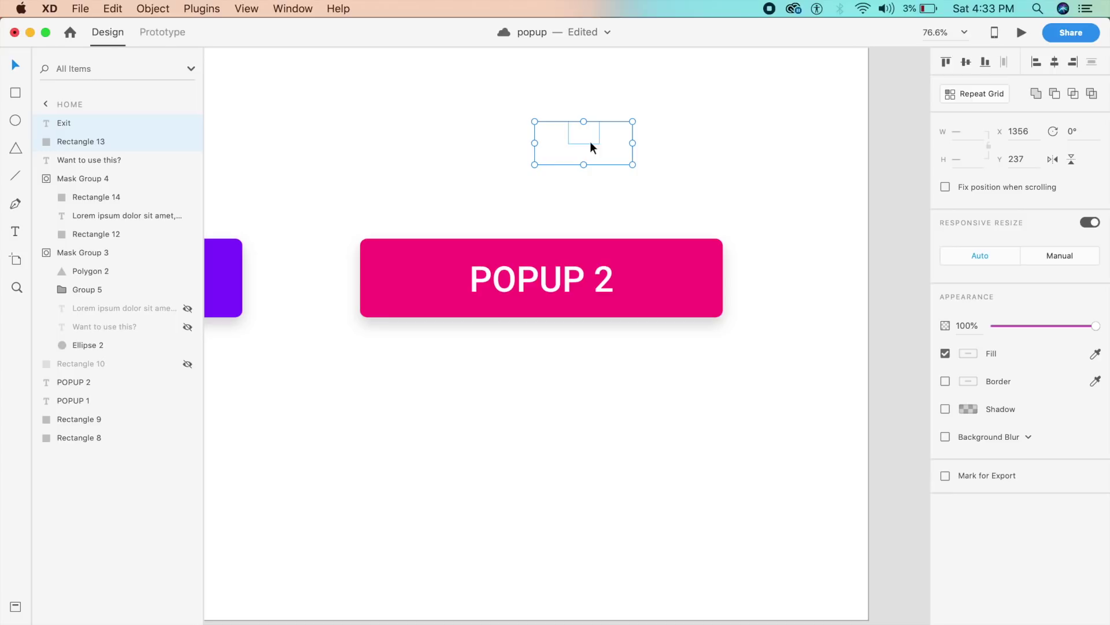
{"action": "left_click_drag", "start_coordinate": [1062, 325], "coordinate": [709, 329]}
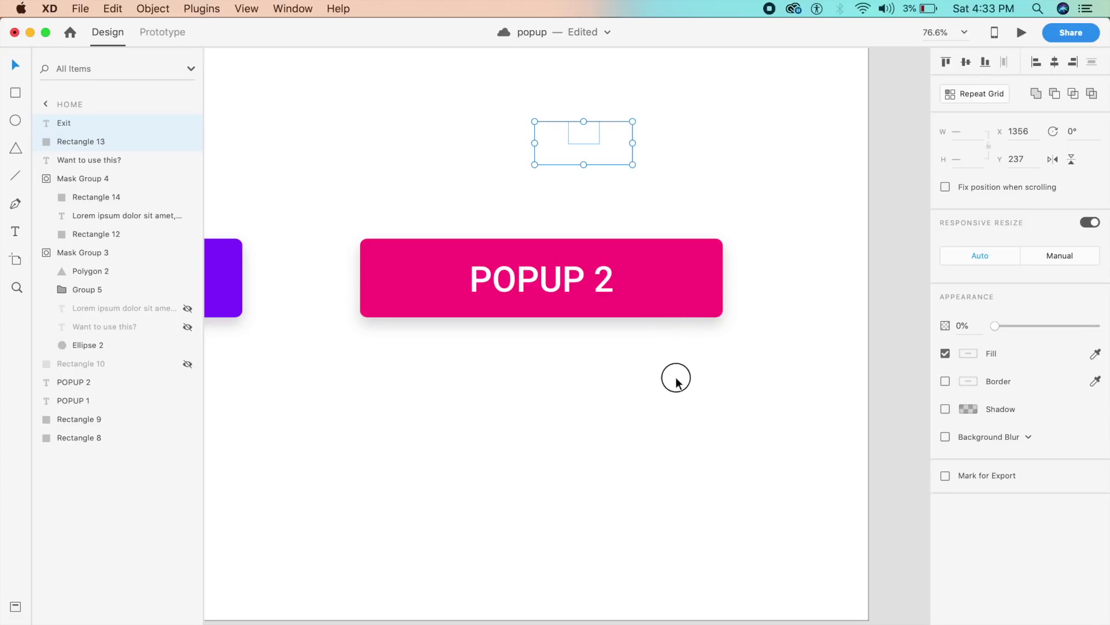
{"action": "left_click", "coordinate": [675, 376]}
- Duplicate the home – 3 artboard to create home – 4 beside it
{"action": "scroll", "coordinate": [676, 377], "scroll_direction": "down", "scroll_amount": 5}
{"action": "scroll", "coordinate": [675, 376], "scroll_direction": "down", "scroll_amount": 5}
{"action": "scroll", "coordinate": [675, 377], "scroll_direction": "right", "scroll_amount": 5}
{"action": "scroll", "coordinate": [676, 376], "scroll_direction": "right", "scroll_amount": 5}
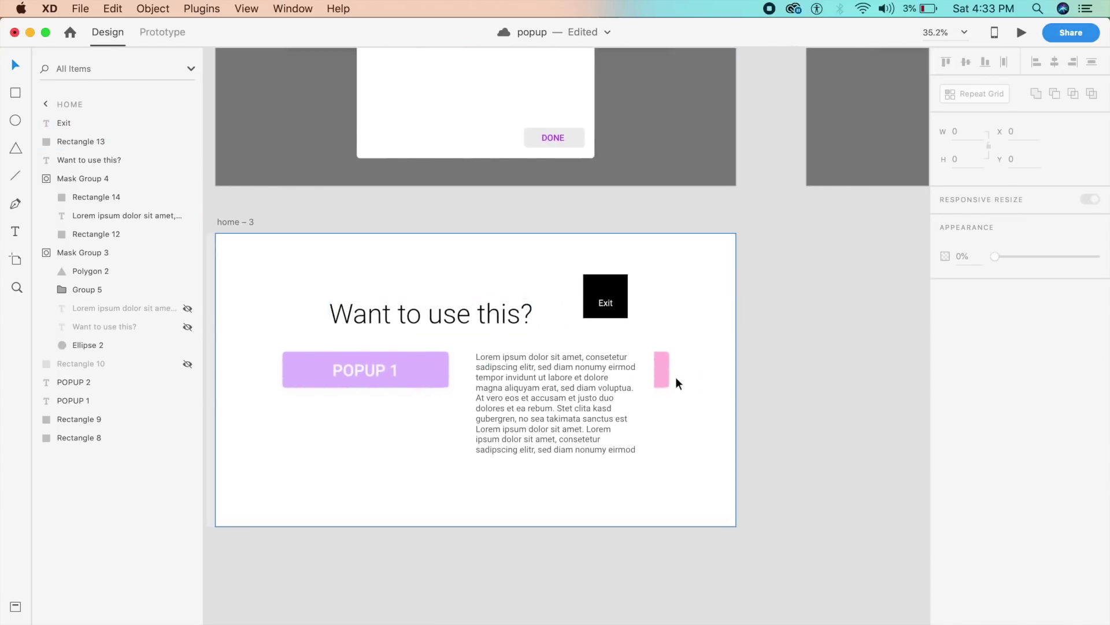
{"action": "scroll", "coordinate": [259, 280], "scroll_direction": "down", "scroll_amount": 2}
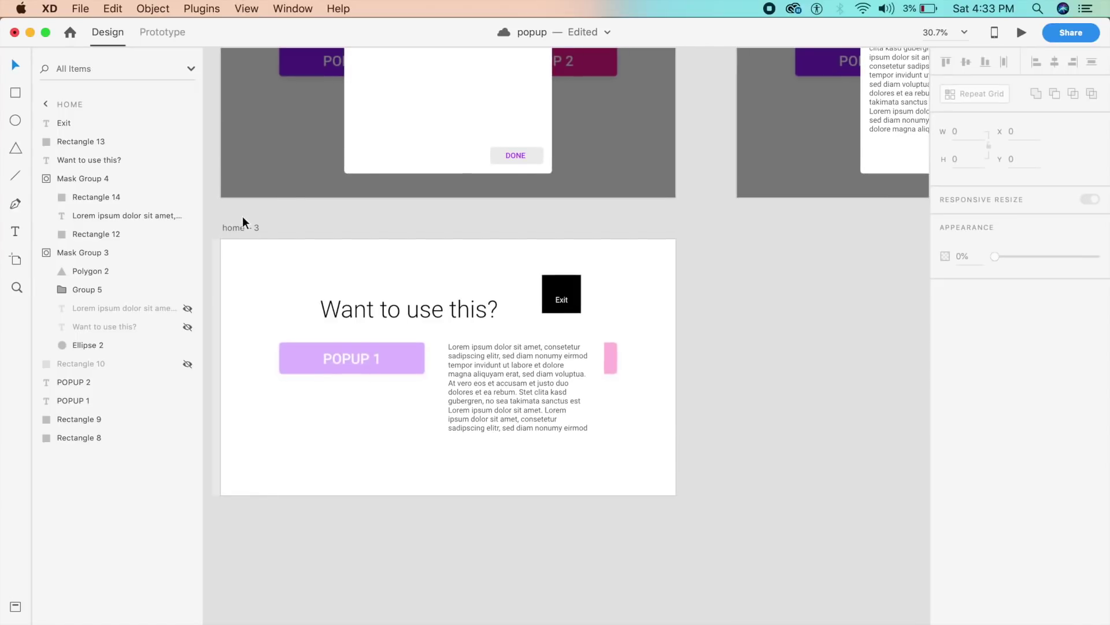
{"action": "mouse_move", "coordinate": [234, 227]}
{"action": "left_mouse_down"}
{"action": "mouse_move", "coordinate": [793, 228]}
{"action": "mouse_move", "coordinate": [333, 246]}
{"action": "mouse_move", "coordinate": [239, 233]}
{"action": "left_mouse_up"}
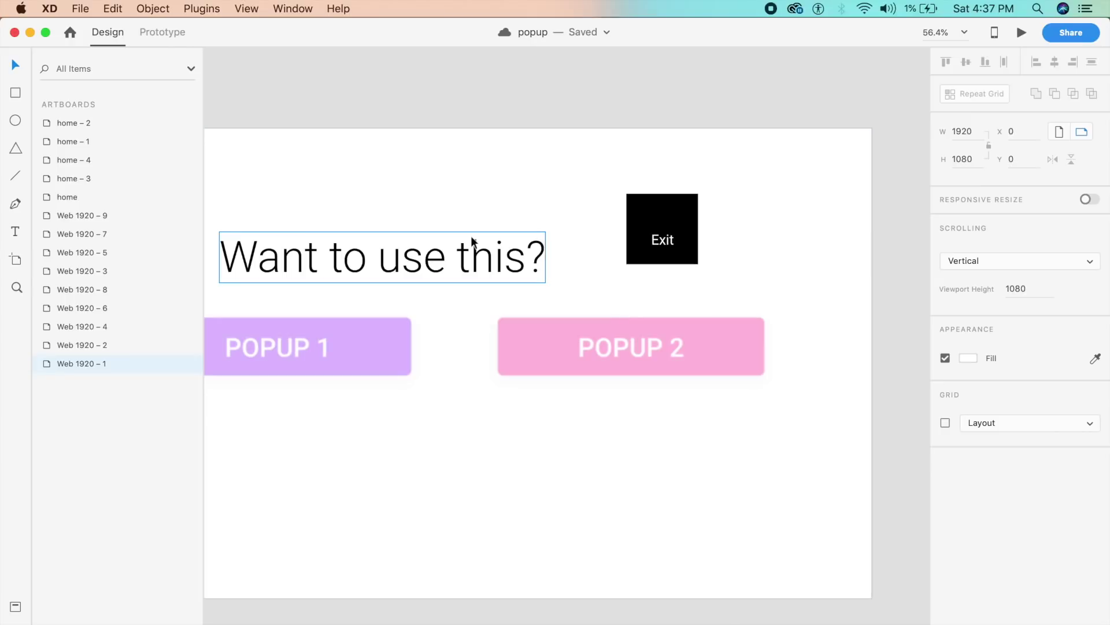
- On home – 4, move the 'Want to use this?' title higher and fade it out
{"action": "left_click", "coordinate": [491, 256]}
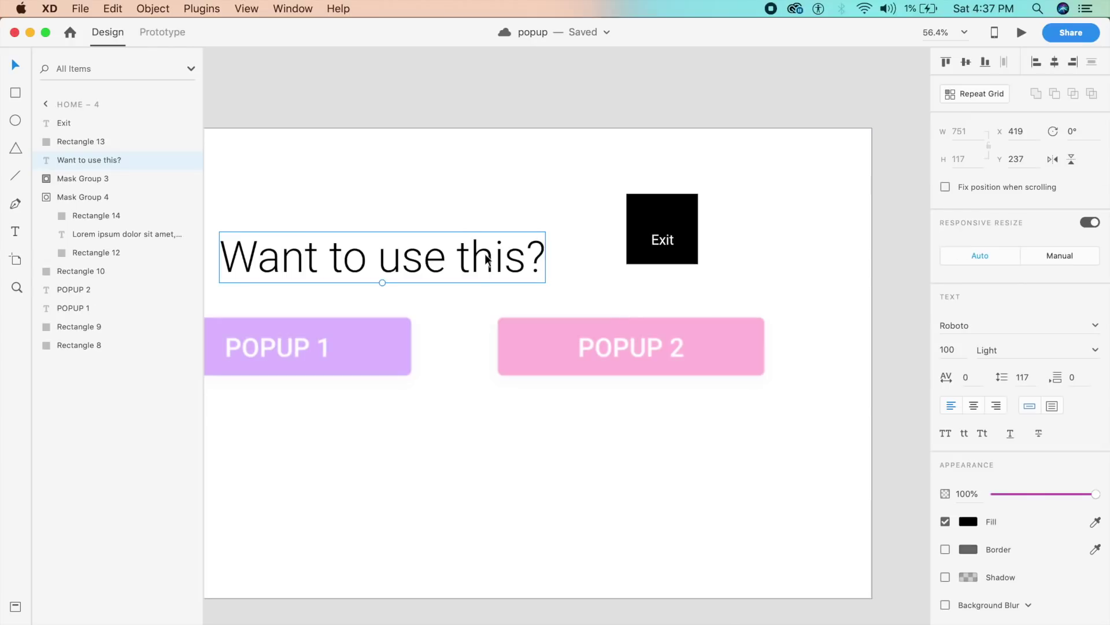
{"action": "scroll", "coordinate": [408, 272], "scroll_direction": "left", "scroll_amount": 2}
{"action": "scroll", "coordinate": [408, 273], "scroll_direction": "up", "scroll_amount": 1}
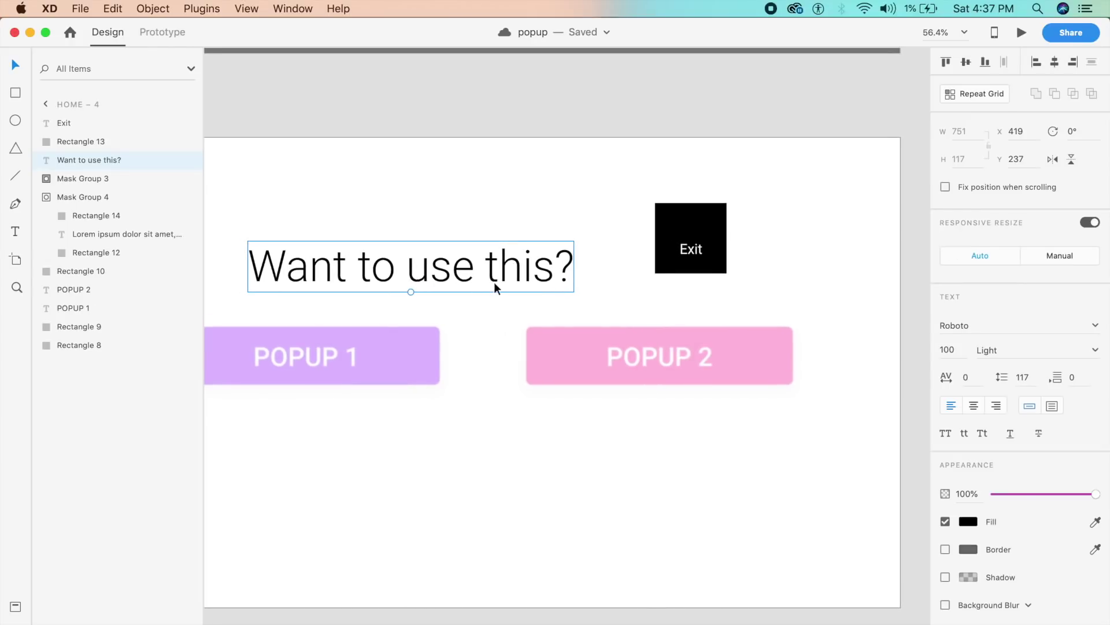
{"action": "left_click_drag", "start_coordinate": [487, 280], "coordinate": [466, 221]}
{"action": "left_click_drag", "start_coordinate": [1011, 494], "coordinate": [895, 494]}
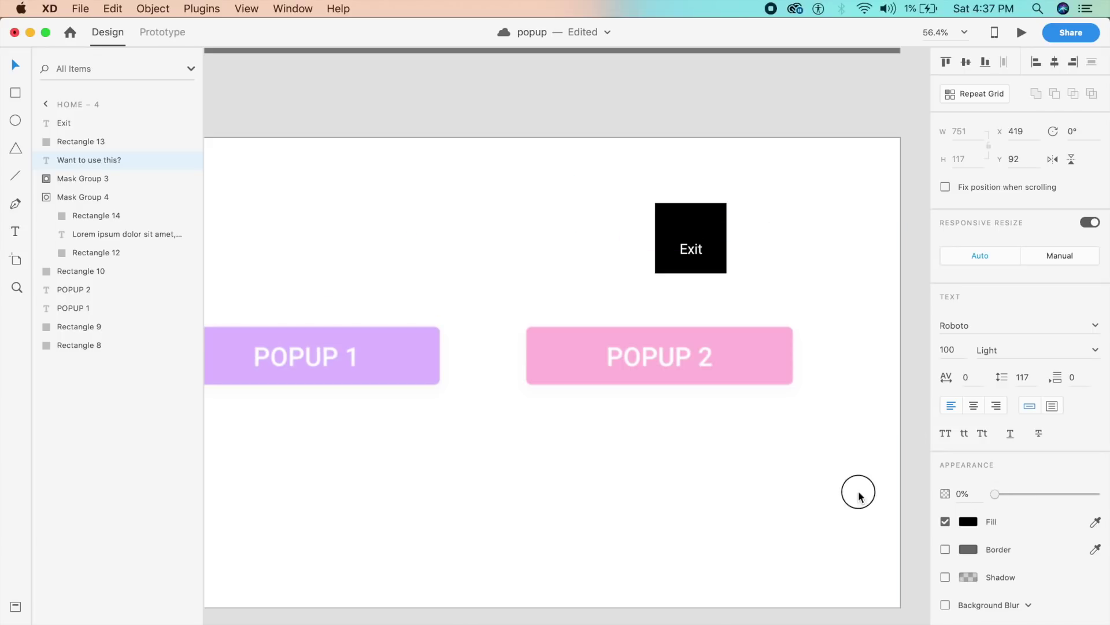
- Squash the black Exit box toward a line and fade it with its text to 0%
{"action": "left_click", "coordinate": [697, 248]}
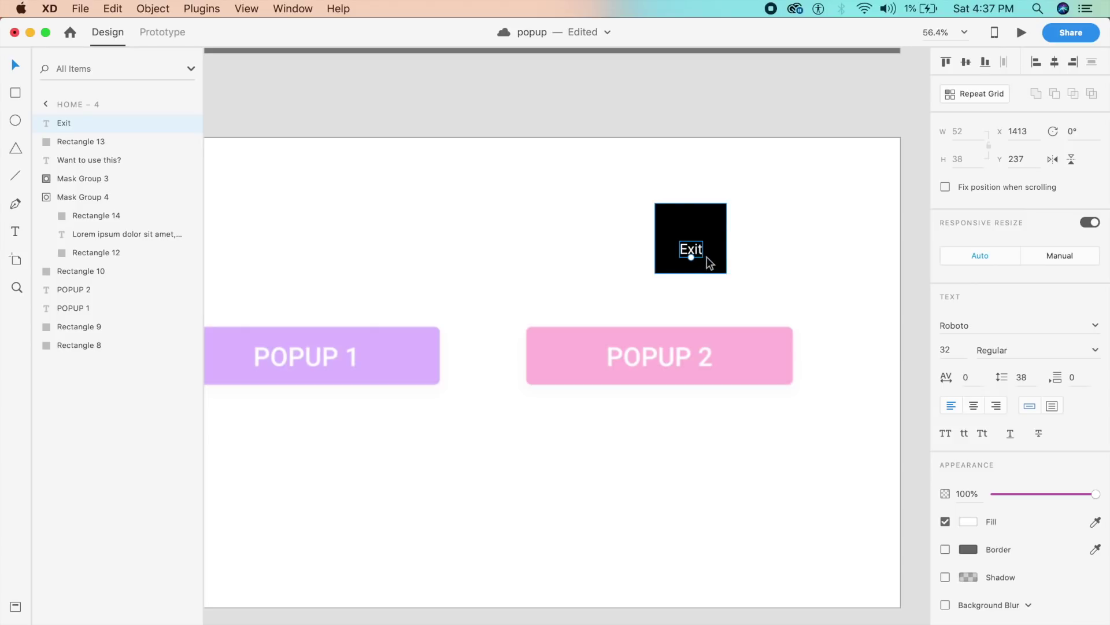
{"action": "left_click", "coordinate": [707, 256], "text": "shift"}
{"action": "left_click", "coordinate": [758, 249]}
{"action": "left_click", "coordinate": [694, 231]}
{"action": "left_click_drag", "start_coordinate": [691, 204], "coordinate": [694, 274]}
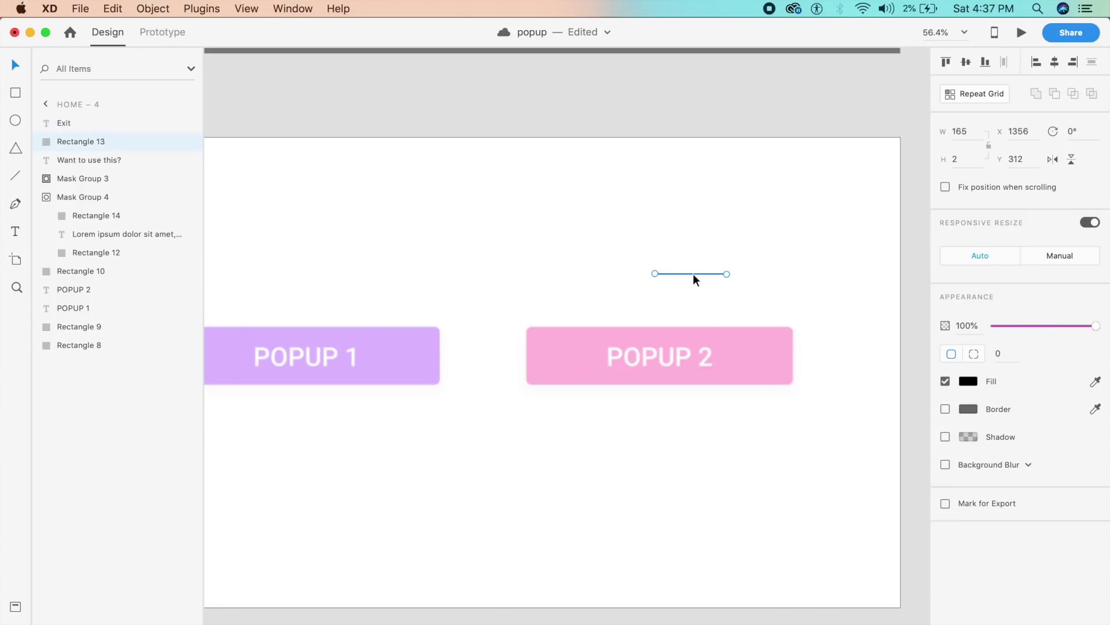
{"action": "left_click", "coordinate": [696, 250], "text": "shift"}
{"action": "left_click_drag", "start_coordinate": [1010, 326], "coordinate": [961, 325]}
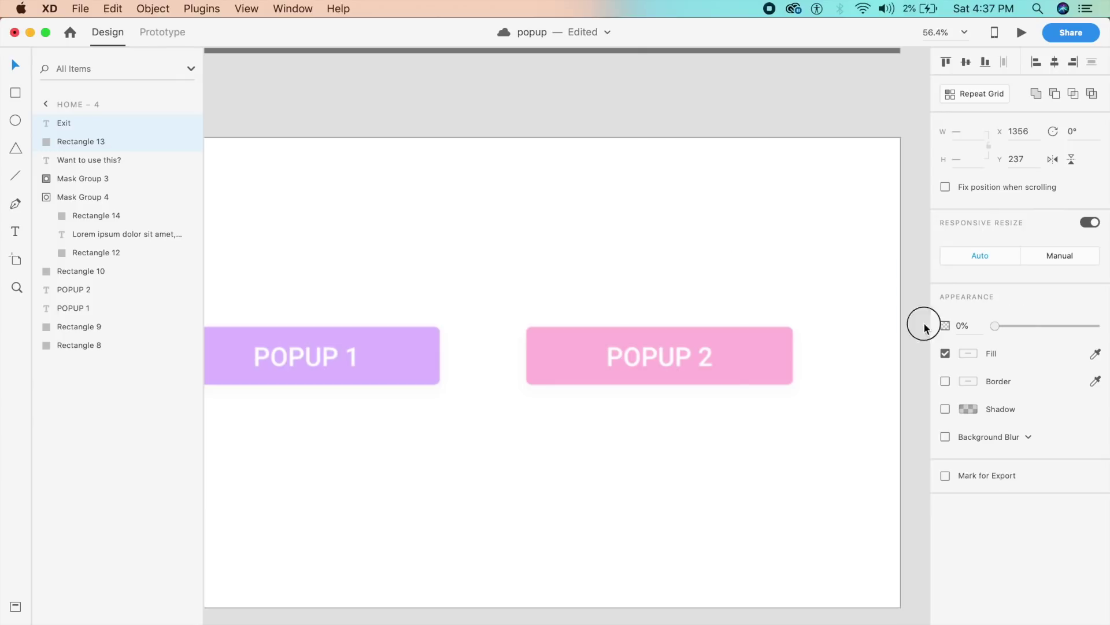
- Expand the card's mask rectangle to height 1000, then shorten it to 703×747 below the text
{"action": "left_click", "coordinate": [606, 310]}
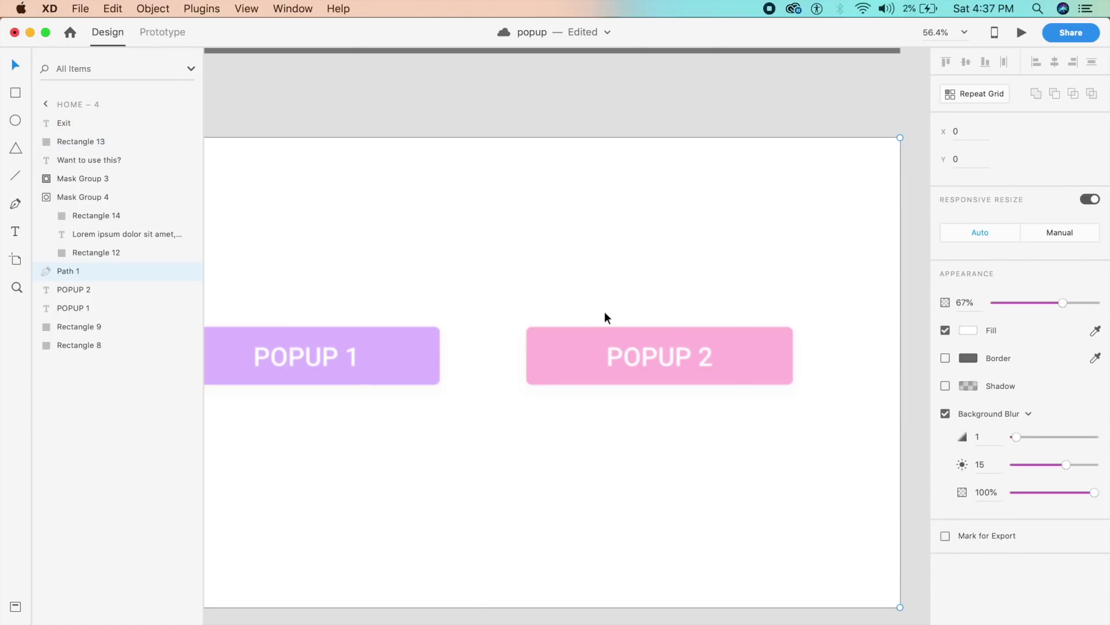
{"action": "left_click", "coordinate": [78, 194], "text": "shift"}
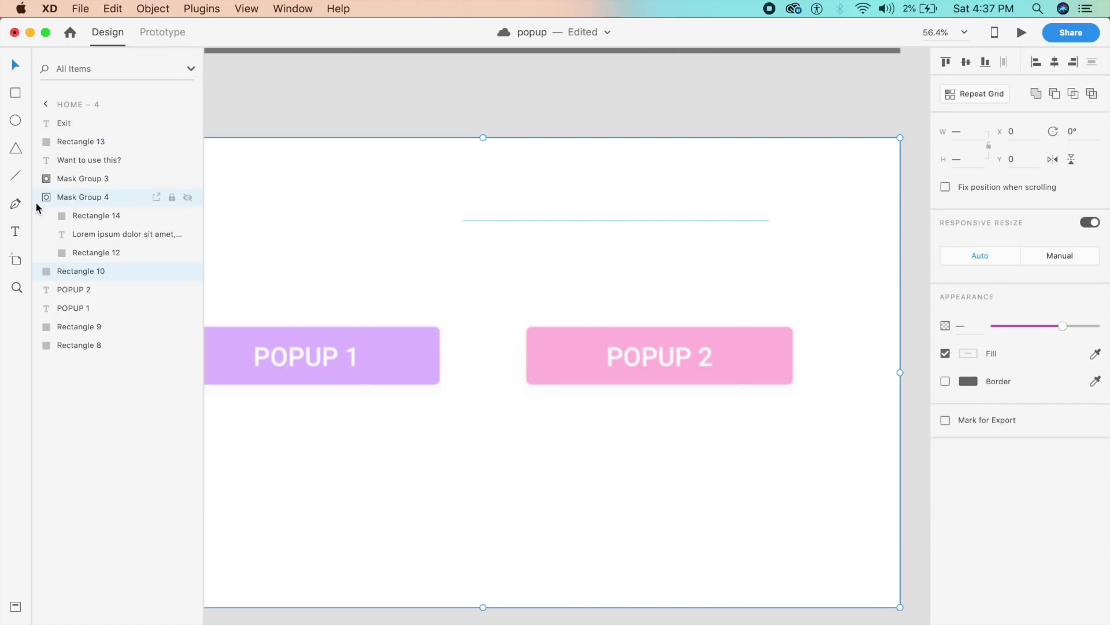
{"action": "left_click", "coordinate": [85, 214]}
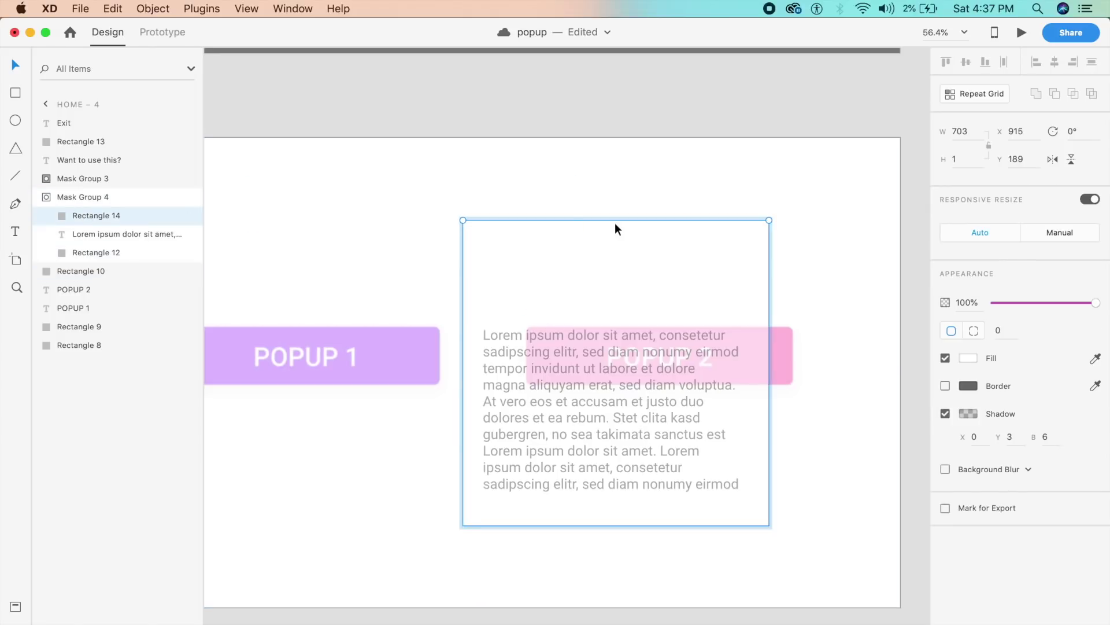
{"action": "left_click", "coordinate": [961, 165]}
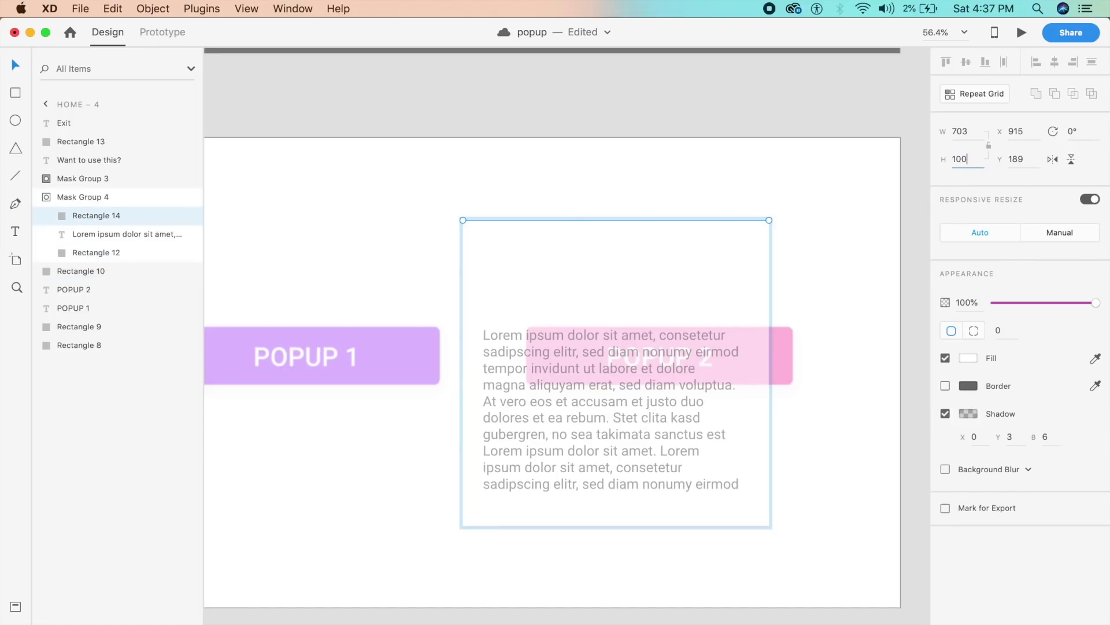
{"action": "type", "text": "1000"}
{"action": "key", "text": "Return"}
{"action": "scroll", "coordinate": [714, 445], "scroll_direction": "down", "scroll_amount": 5}
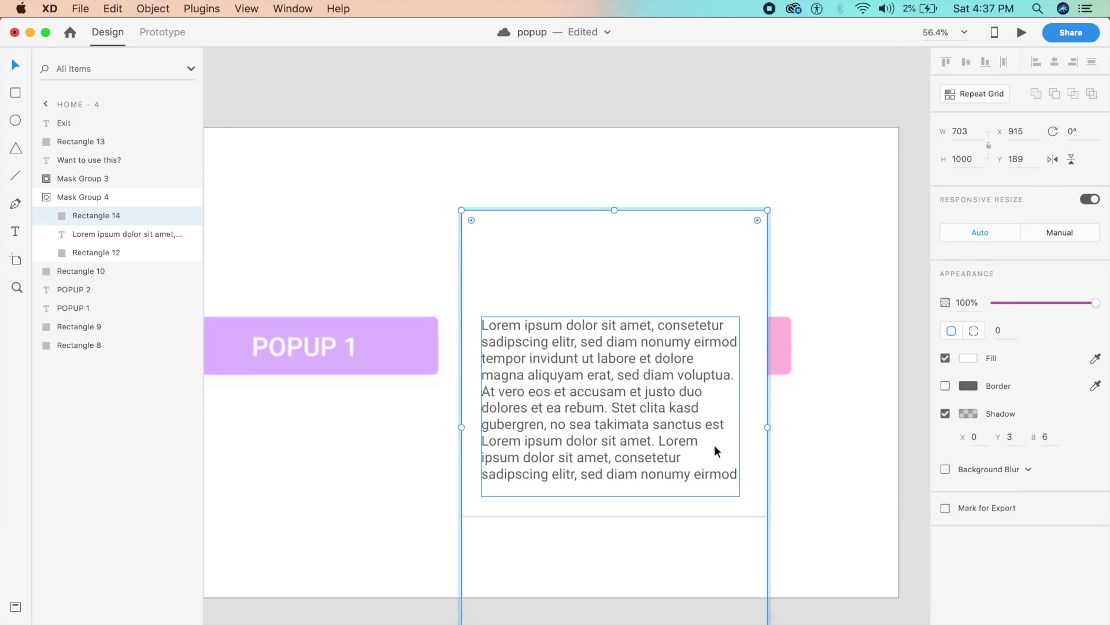
{"action": "left_click_drag", "start_coordinate": [622, 479], "coordinate": [607, 365]}
{"action": "left_click", "coordinate": [858, 354]}
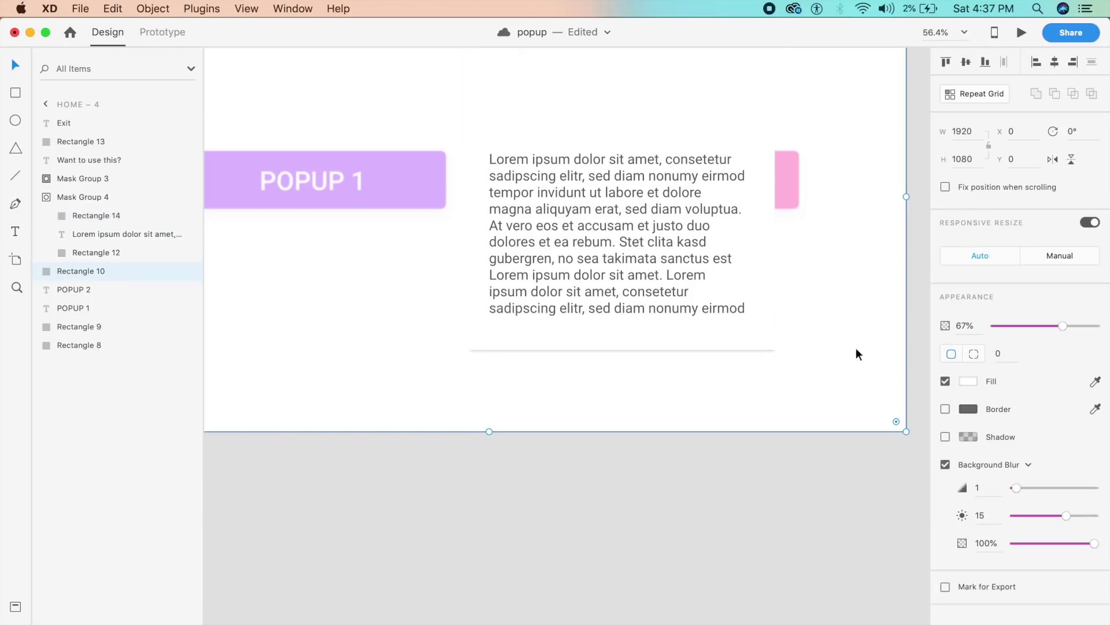
{"action": "key", "text": "super+3"}
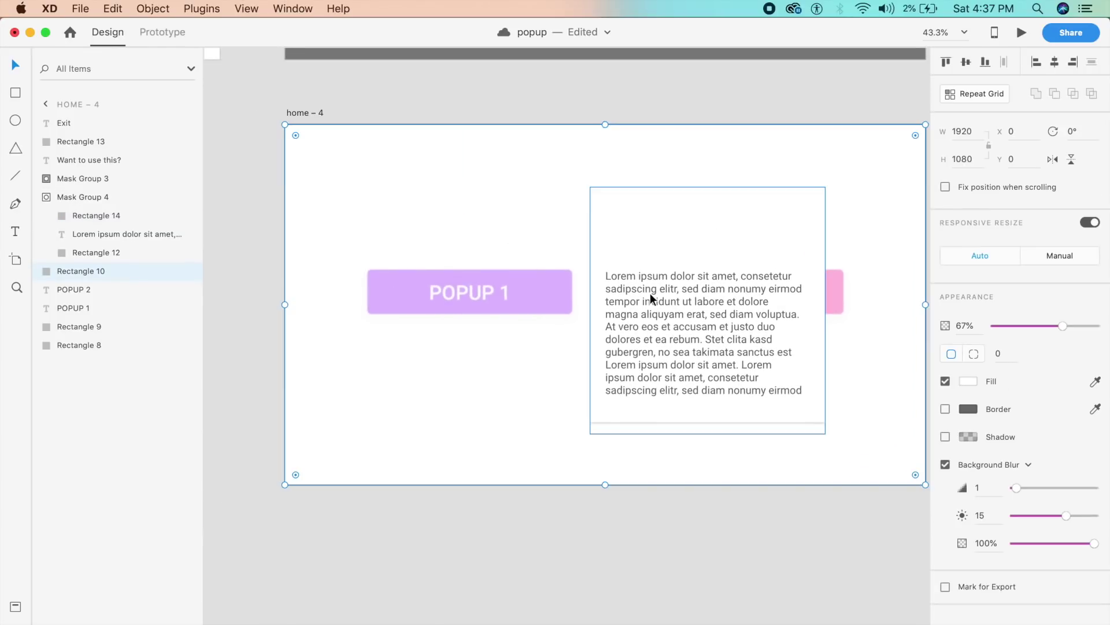
{"action": "scroll", "coordinate": [650, 295], "scroll_direction": "right", "scroll_amount": 10}
{"action": "scroll", "coordinate": [650, 298], "scroll_direction": "left", "scroll_amount": 15}
{"action": "scroll", "coordinate": [651, 298], "scroll_direction": "up", "scroll_amount": 4}
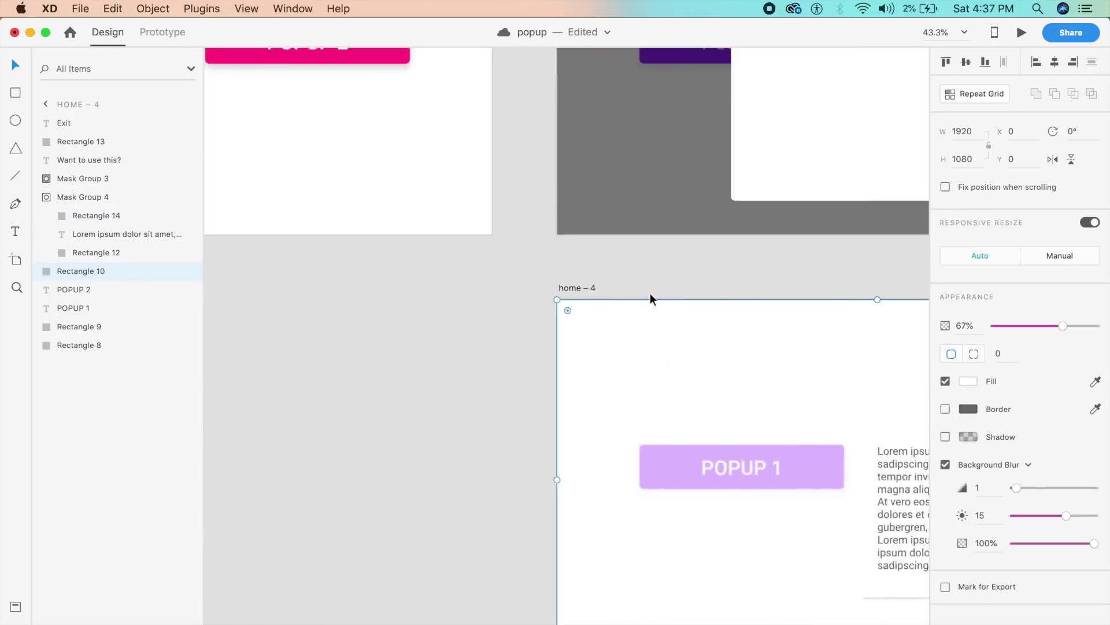
{"action": "left_click", "coordinate": [547, 191]}
{"action": "left_click", "coordinate": [1021, 34]}
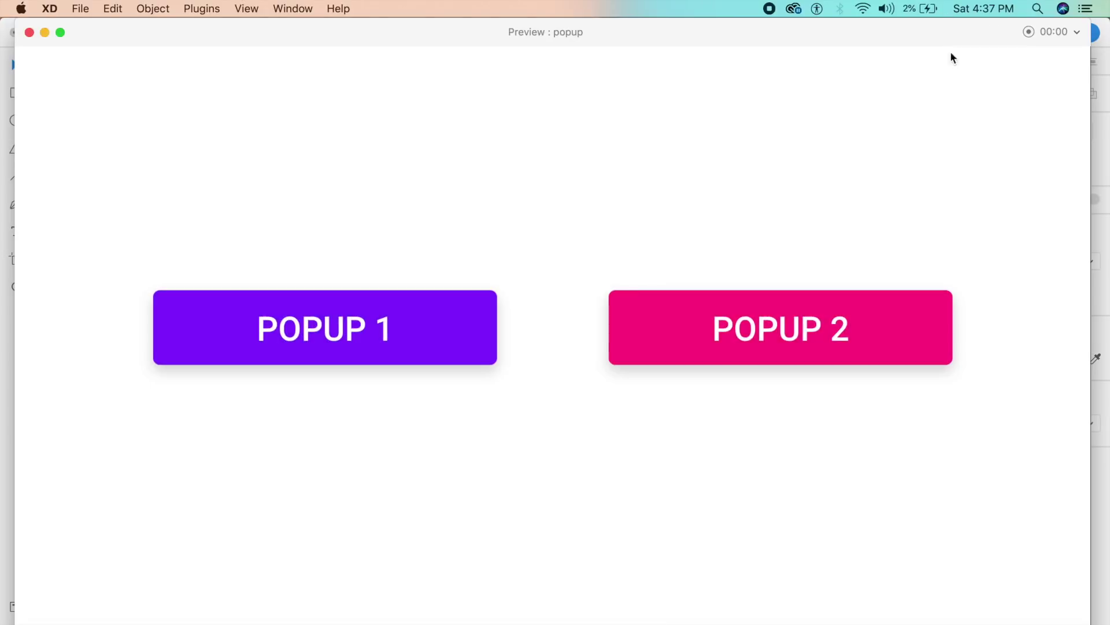
{"action": "left_click", "coordinate": [709, 327]}
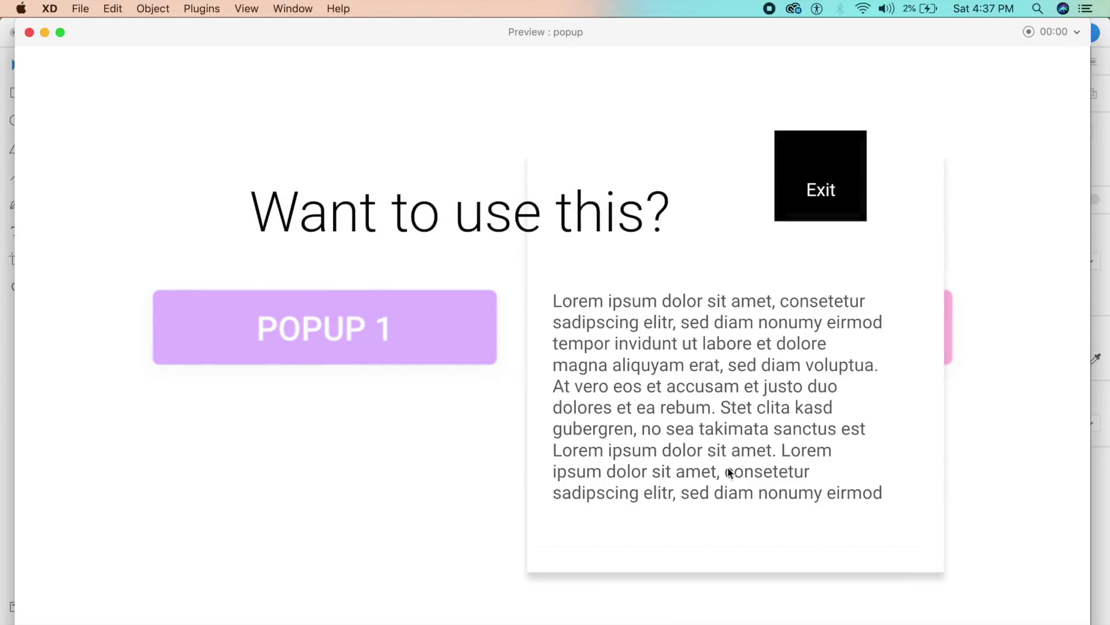
{"action": "left_click", "coordinate": [832, 196]}
{"action": "left_click", "coordinate": [404, 321]}
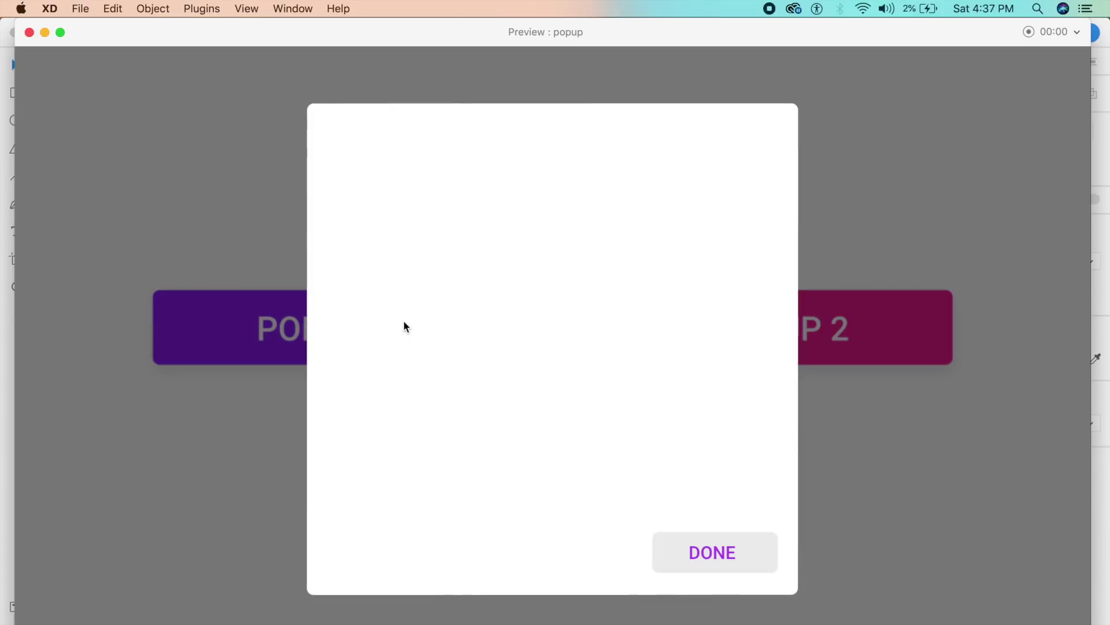
{"action": "left_click", "coordinate": [727, 544]}
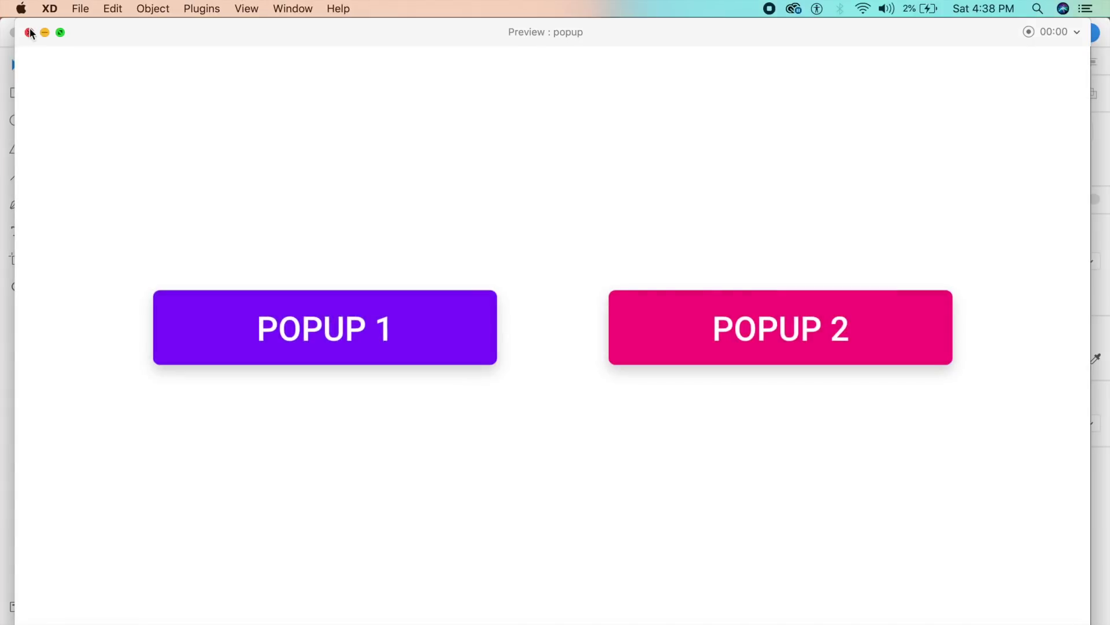
{"action": "left_click", "coordinate": [29, 32]}
{"action": "scroll", "coordinate": [472, 264], "scroll_direction": "up", "scroll_amount": 5}
- Preview Web 1920 – 1, opening and closing the purple and blue button popups
{"action": "scroll", "coordinate": [480, 267], "scroll_direction": "down", "scroll_amount": 10}
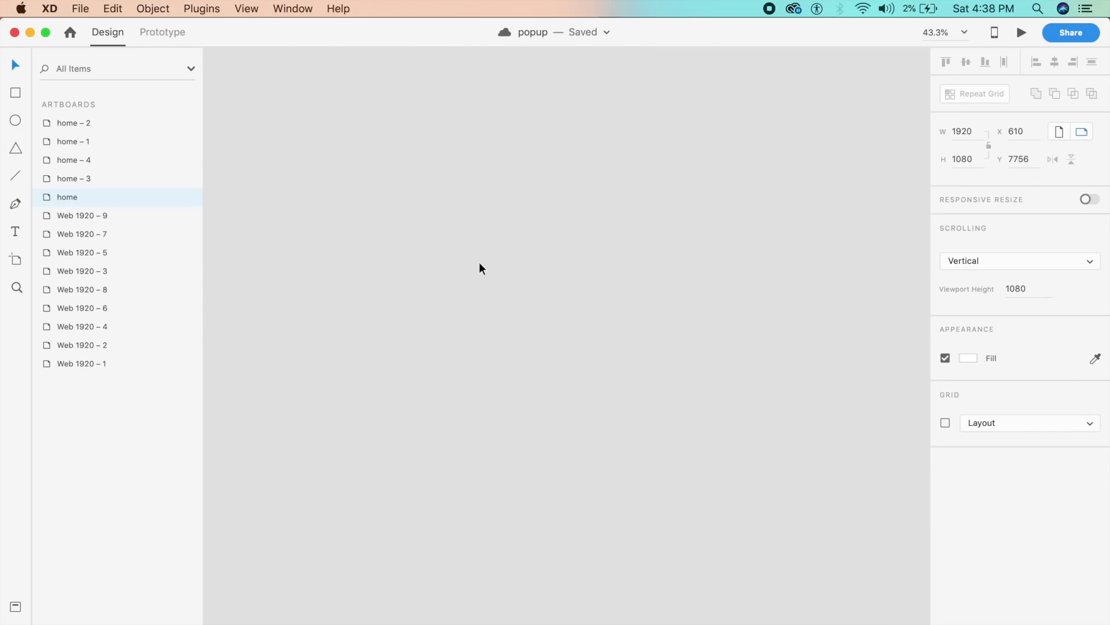
{"action": "left_click", "coordinate": [619, 313]}
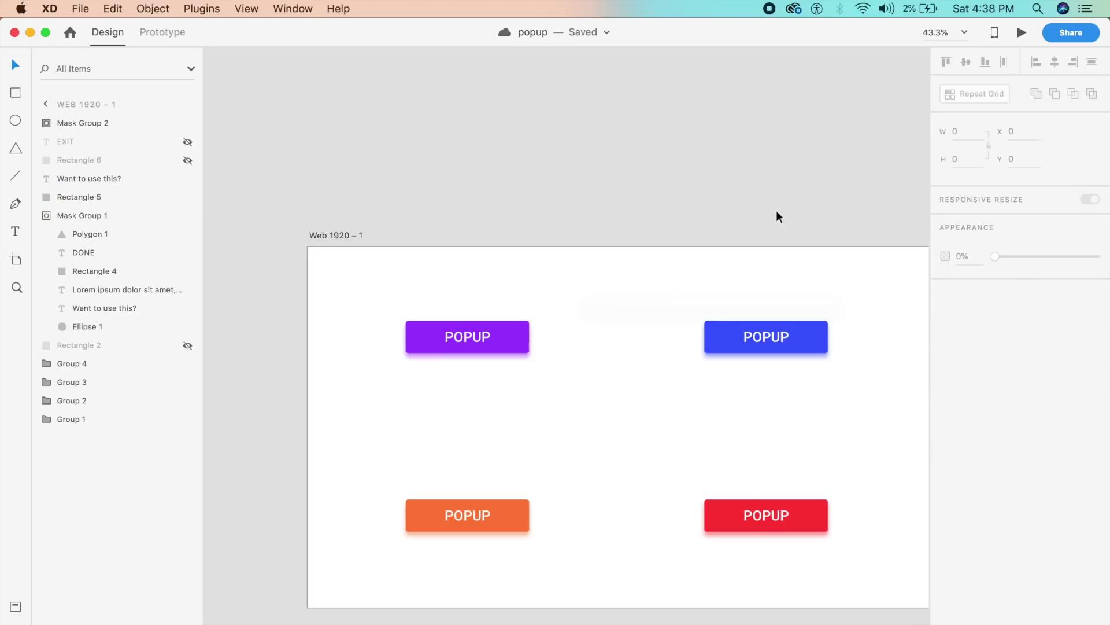
{"action": "left_click", "coordinate": [1021, 32]}
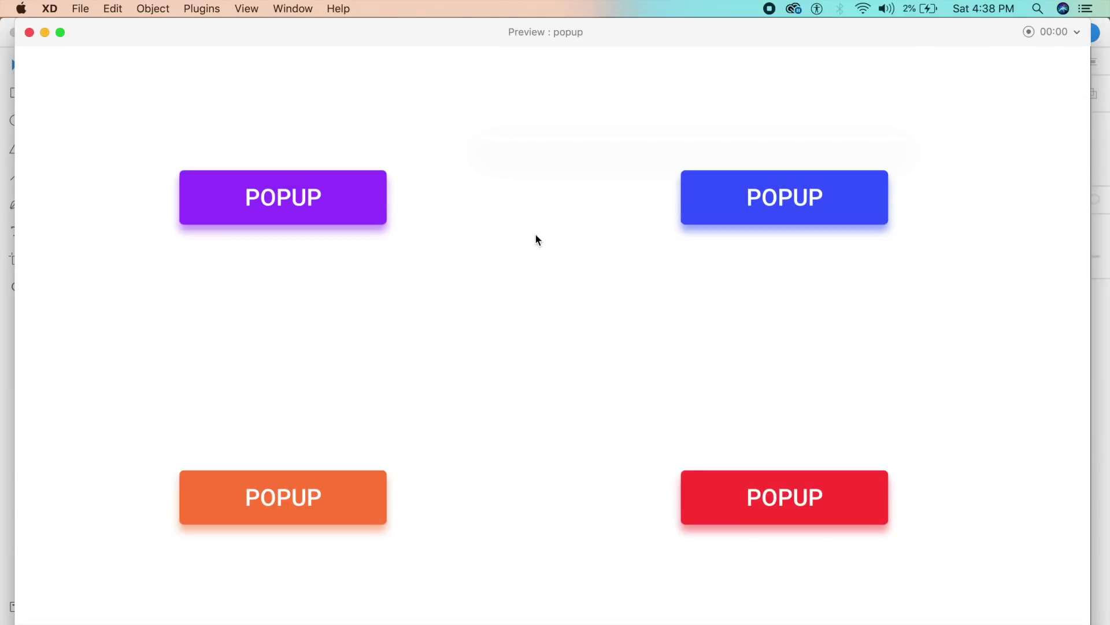
{"action": "left_click", "coordinate": [224, 195]}
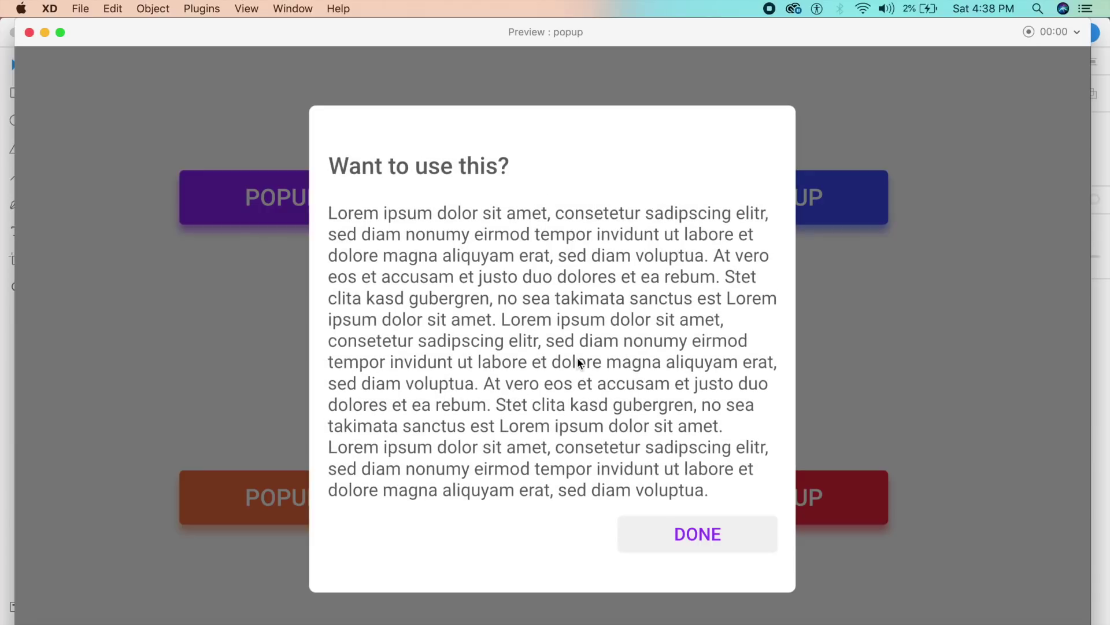
{"action": "left_click", "coordinate": [719, 532]}
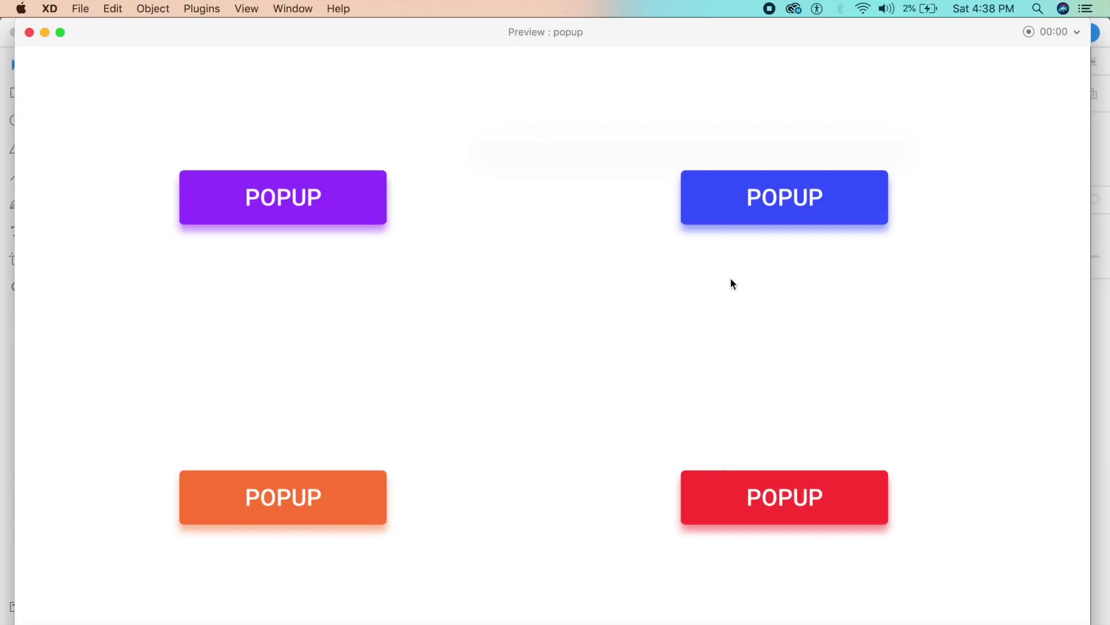
{"action": "left_click", "coordinate": [752, 217]}
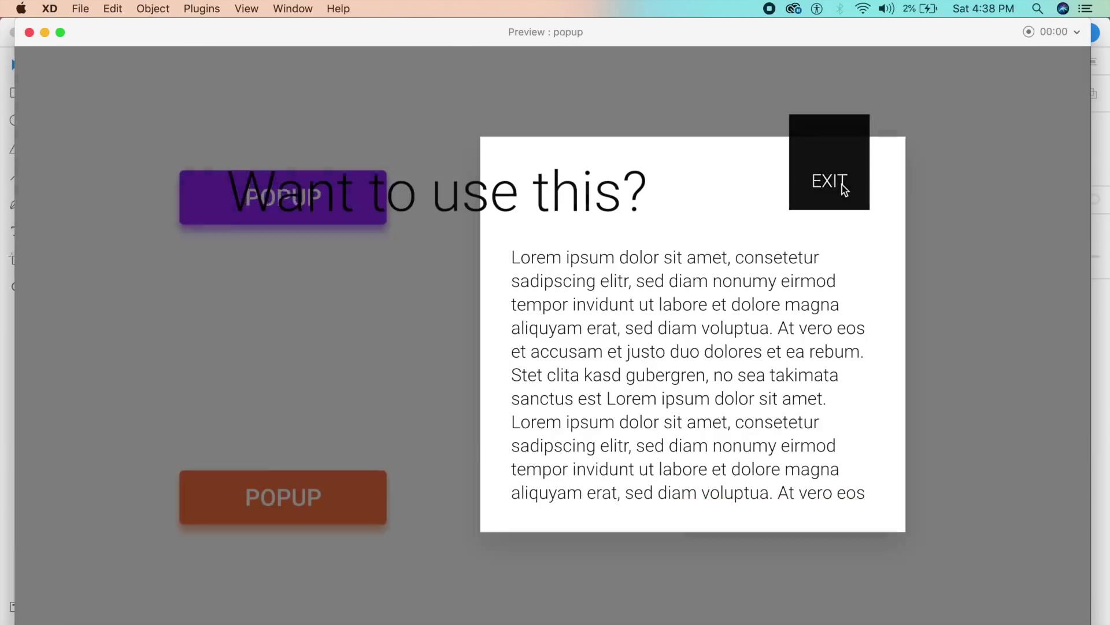
{"action": "left_click", "coordinate": [845, 186]}
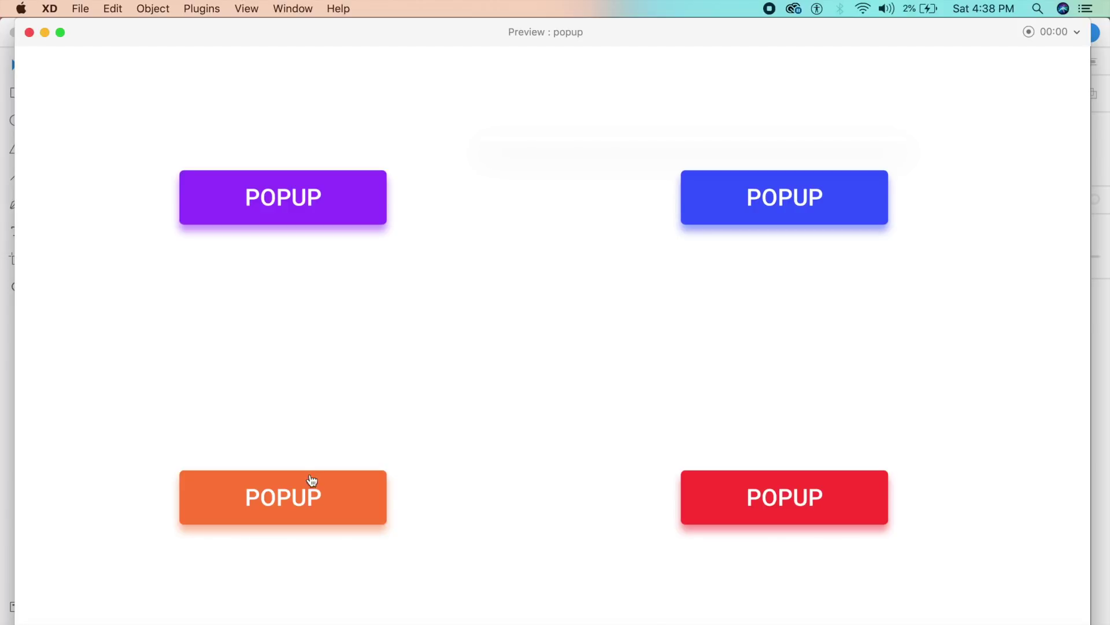
- Open and dismiss the orange popup, close the preview, and switch to Safari's BOP page
{"action": "left_click", "coordinate": [322, 498]}
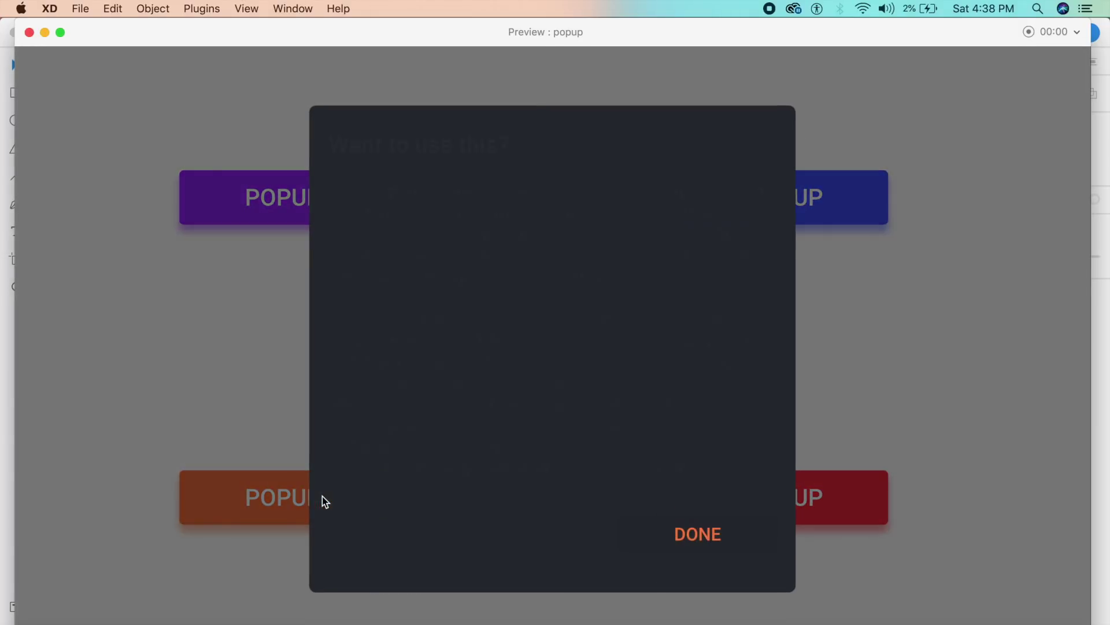
{"action": "left_click", "coordinate": [682, 533]}
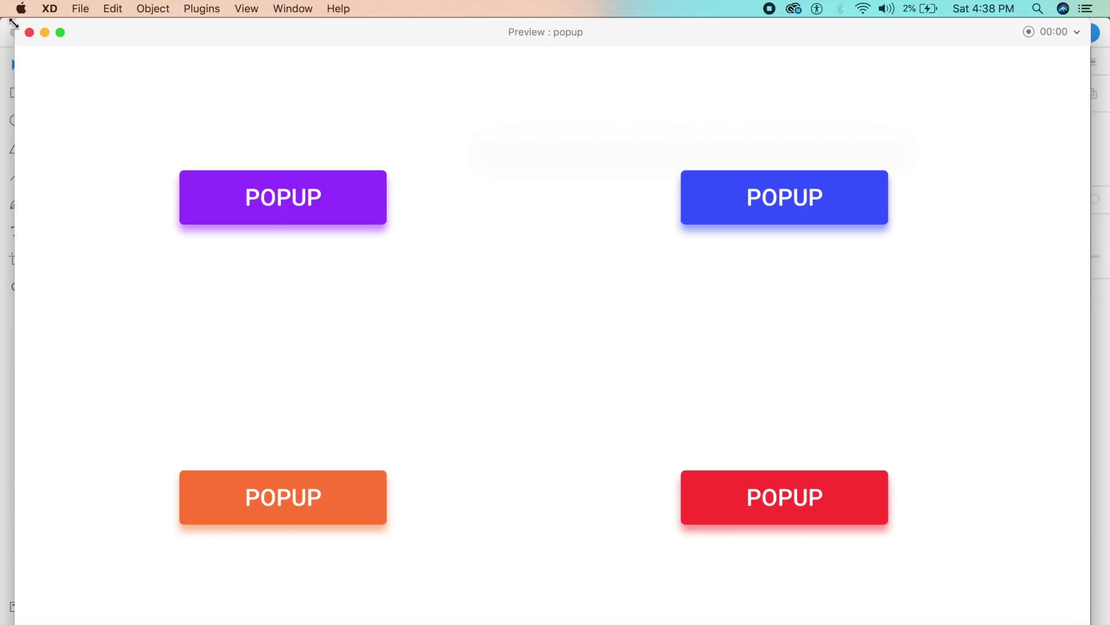
{"action": "left_click", "coordinate": [29, 32]}
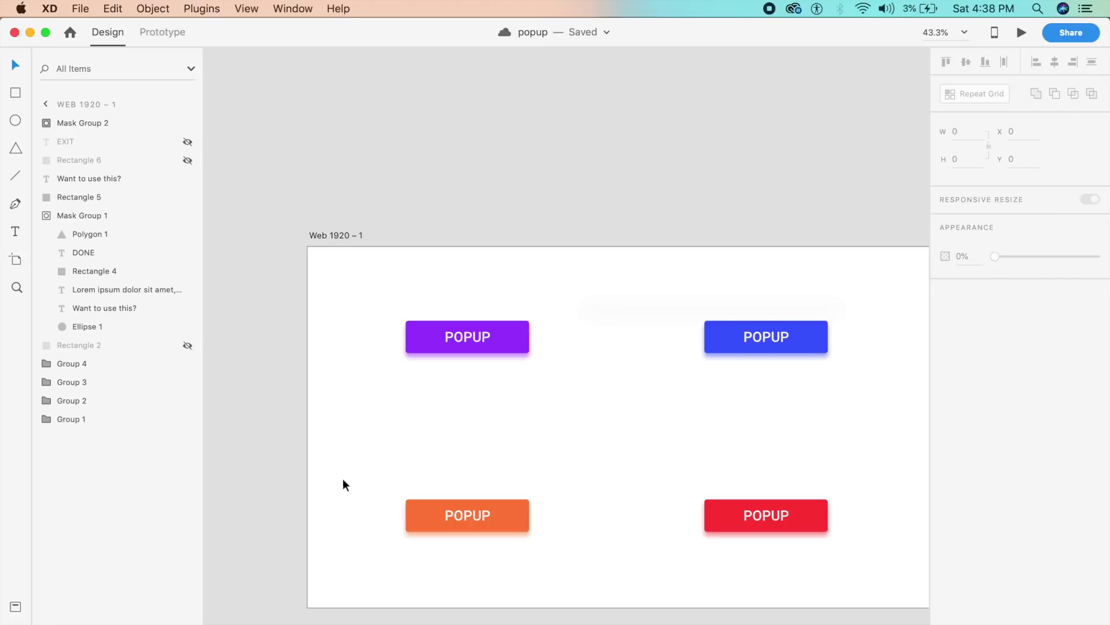
{"action": "left_click", "coordinate": [150, 612]}
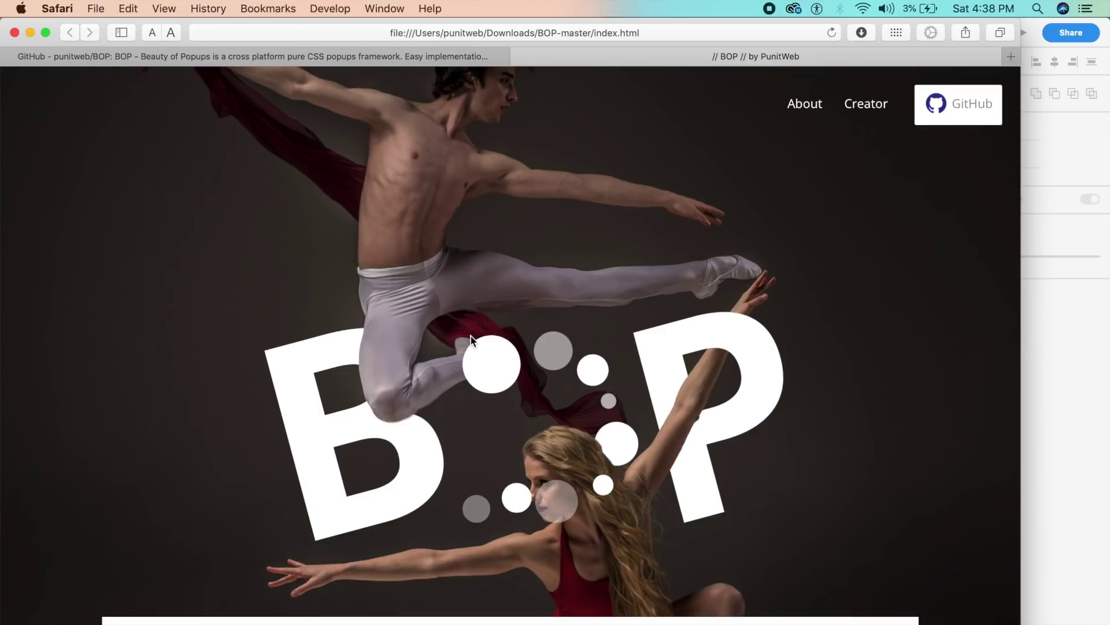
{"action": "scroll", "coordinate": [470, 334], "scroll_direction": "down", "scroll_amount": 7}
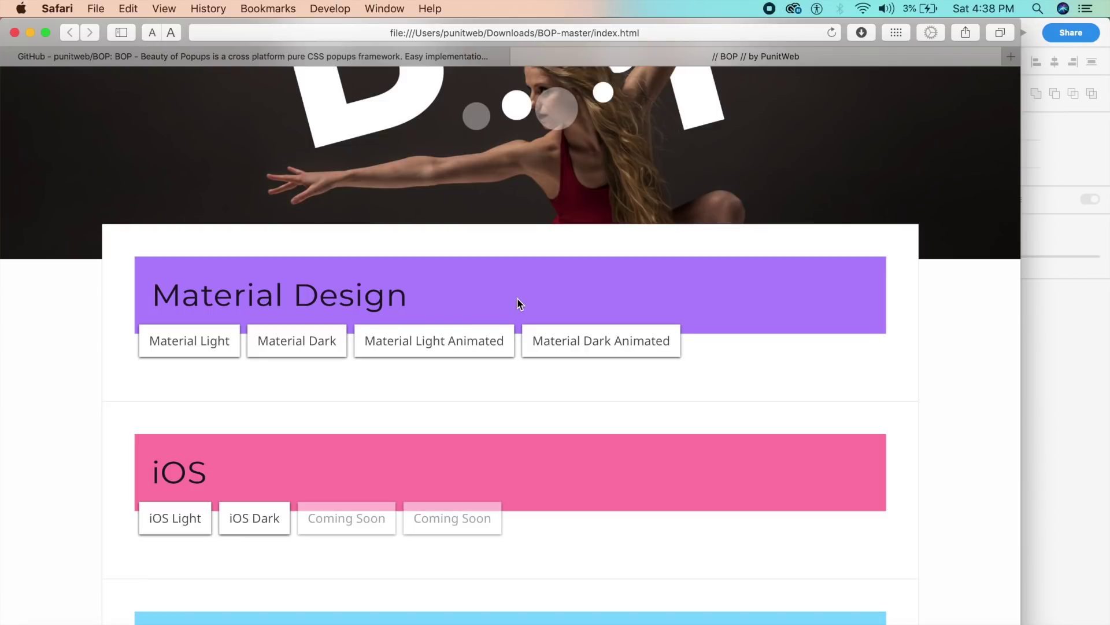
{"action": "left_click", "coordinate": [454, 346]}
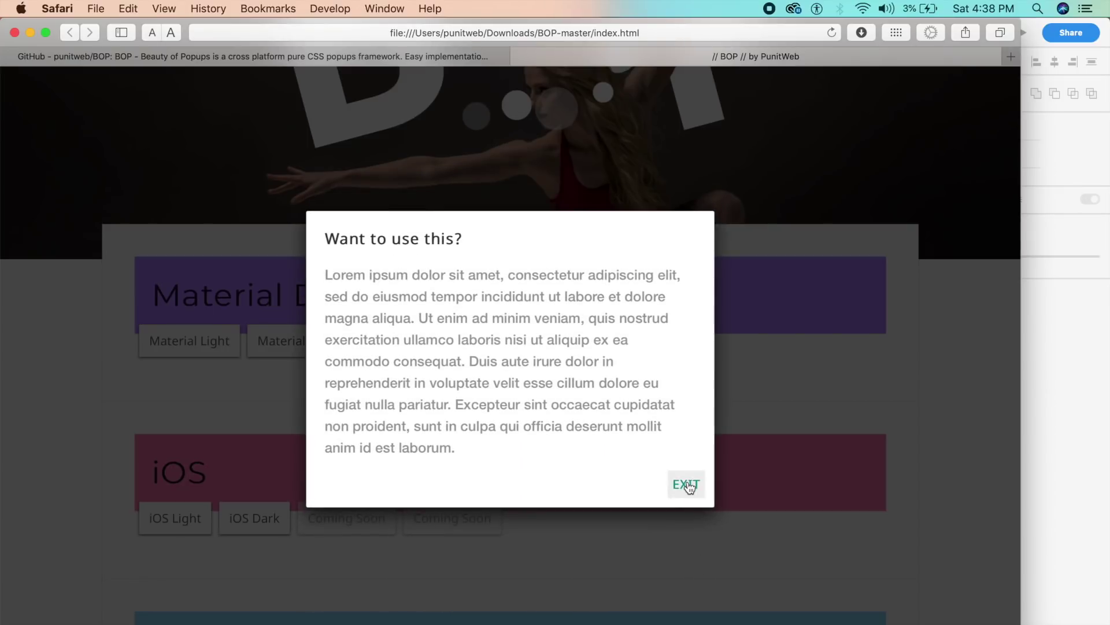
{"action": "left_click", "coordinate": [687, 486]}
{"action": "left_click", "coordinate": [572, 340]}
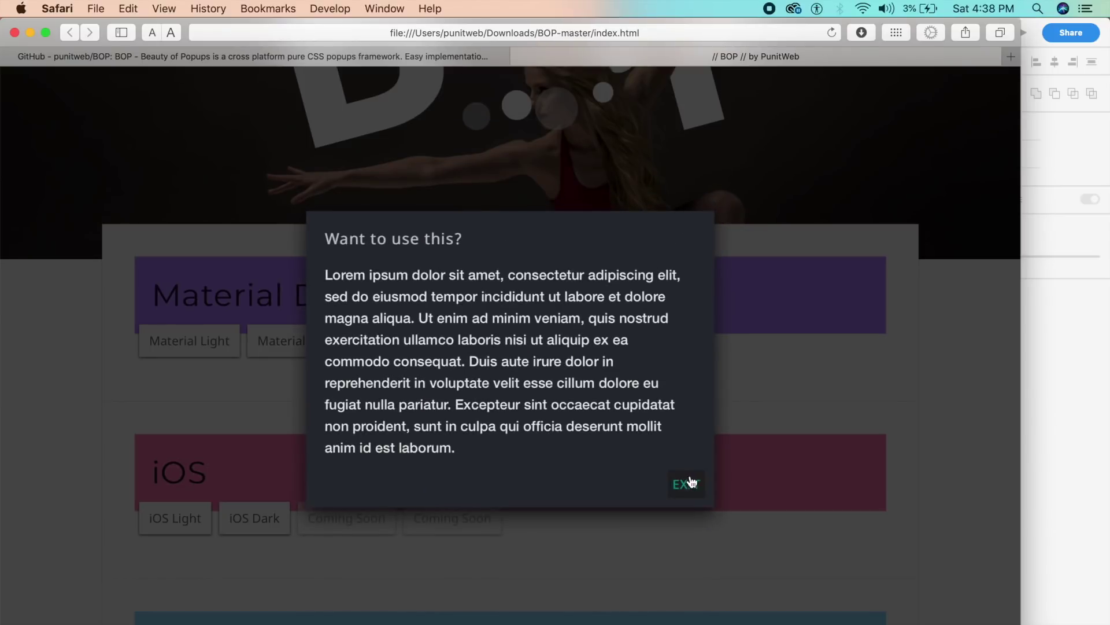
{"action": "left_click", "coordinate": [689, 483]}
{"action": "scroll", "coordinate": [503, 438], "scroll_direction": "down", "scroll_amount": 4}
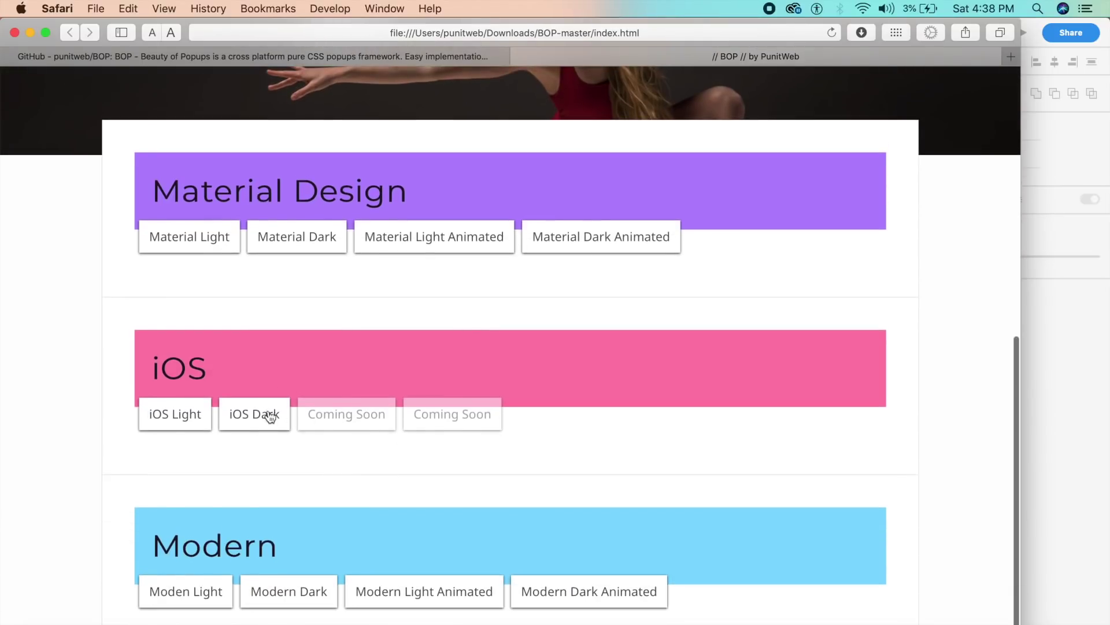
{"action": "left_click", "coordinate": [255, 414]}
{"action": "left_click", "coordinate": [469, 408]}
{"action": "left_click", "coordinate": [599, 596]}
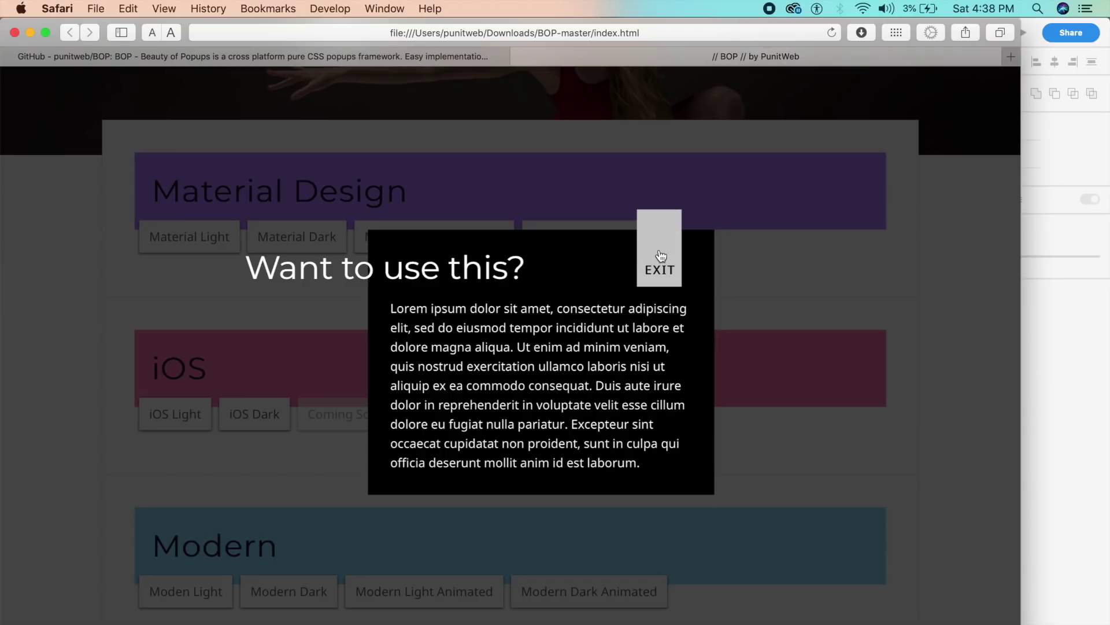
{"action": "left_click", "coordinate": [660, 285]}
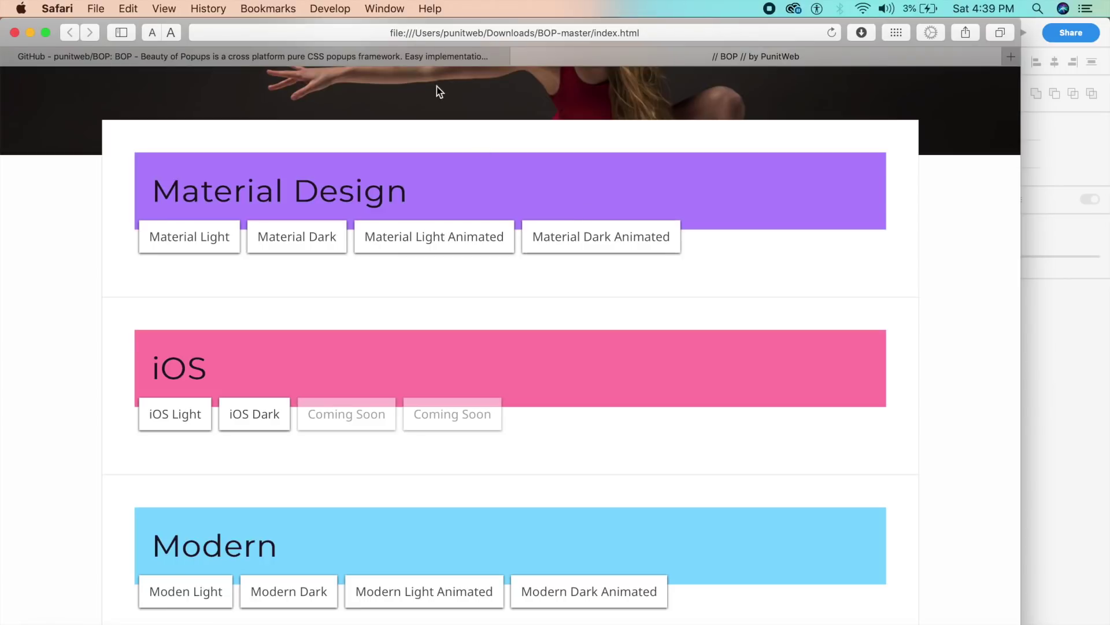
{"action": "scroll", "coordinate": [483, 145], "scroll_direction": "up", "scroll_amount": 10}
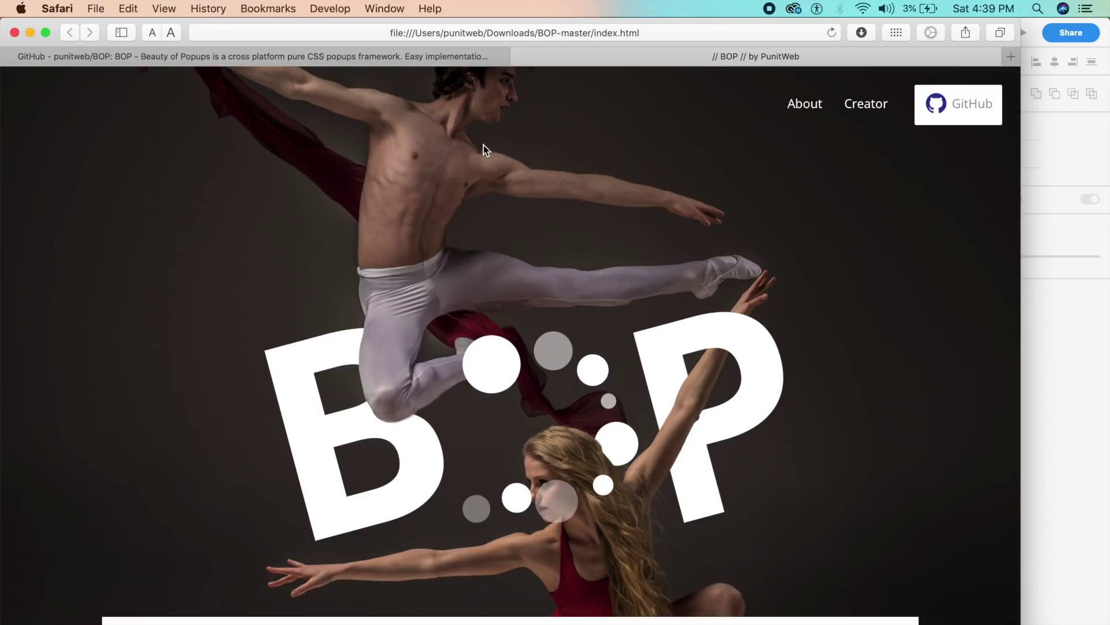
- Open the punitweb/BOP GitHub tab, glancing briefly at the local demo page
{"action": "left_click", "coordinate": [391, 61]}
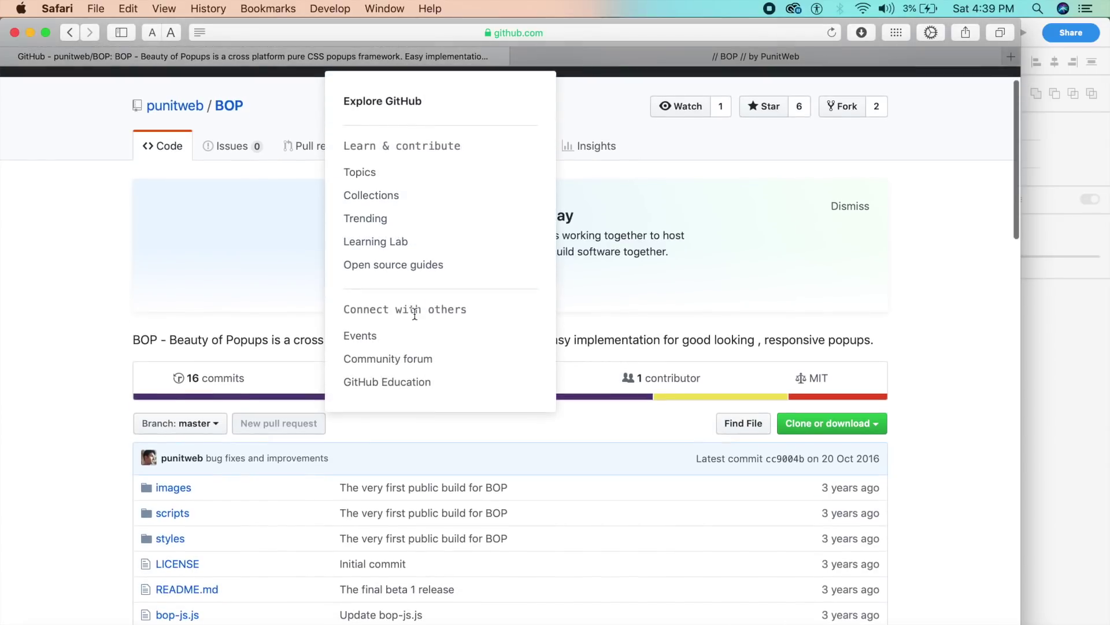
{"action": "scroll", "coordinate": [193, 293], "scroll_direction": "down", "scroll_amount": 2}
{"action": "scroll", "coordinate": [195, 289], "scroll_direction": "up", "scroll_amount": 2}
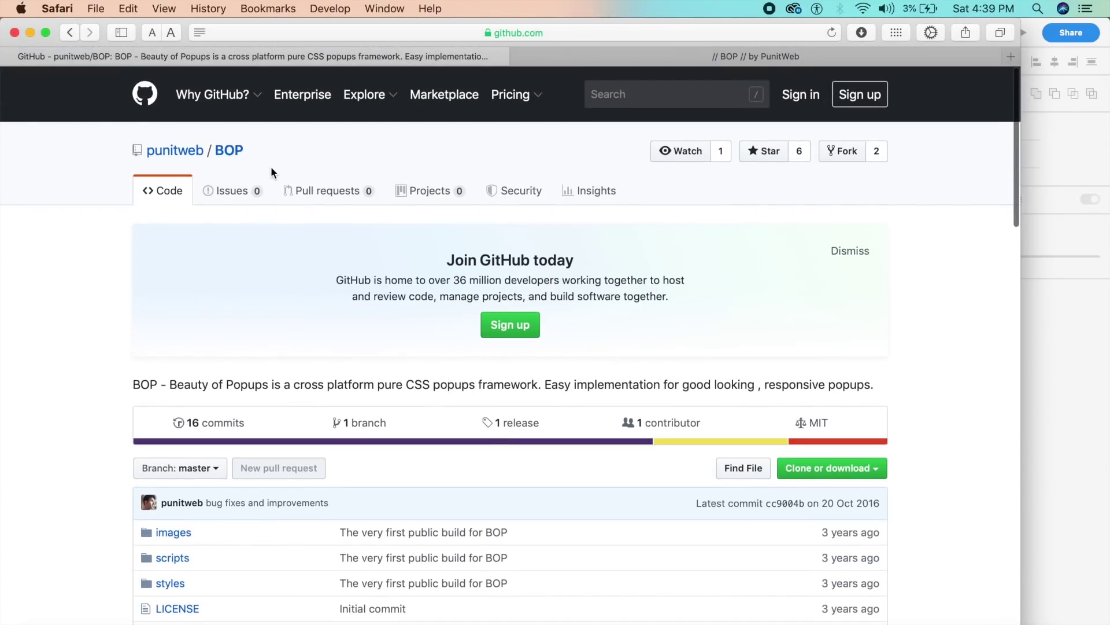
{"action": "scroll", "coordinate": [272, 168], "scroll_direction": "down", "scroll_amount": 10}
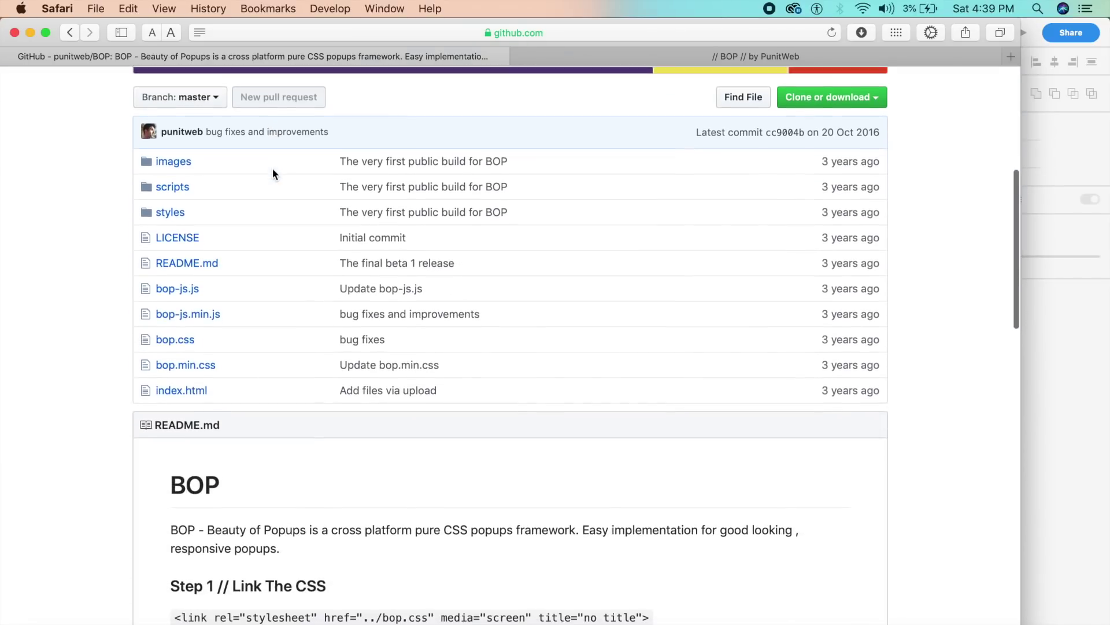
{"action": "scroll", "coordinate": [231, 266], "scroll_direction": "down", "scroll_amount": 6}
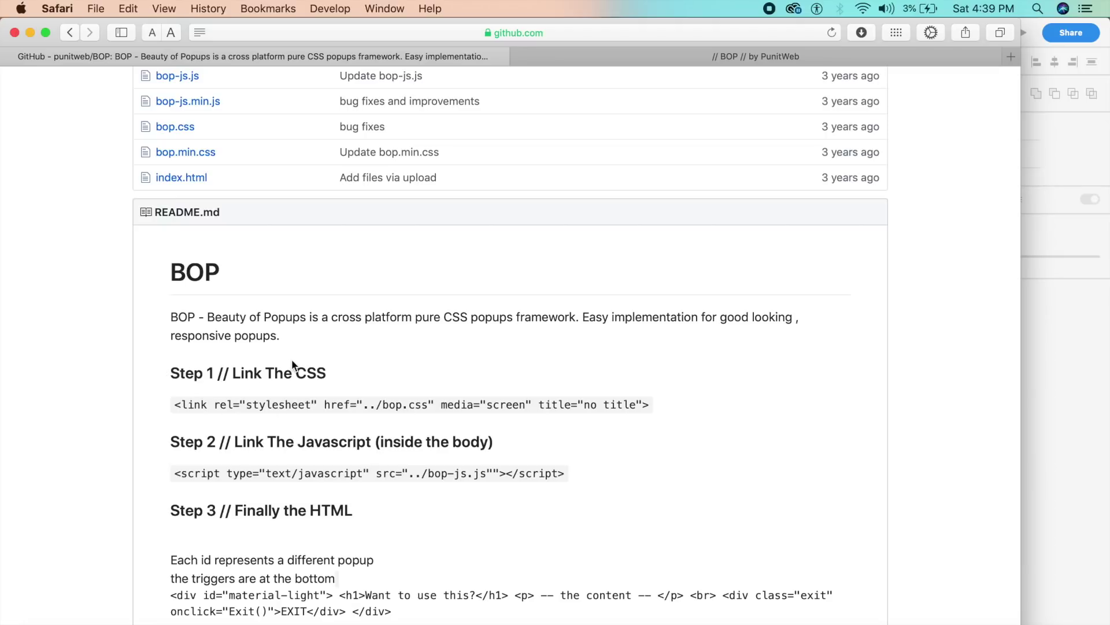
{"action": "left_click", "coordinate": [580, 54]}
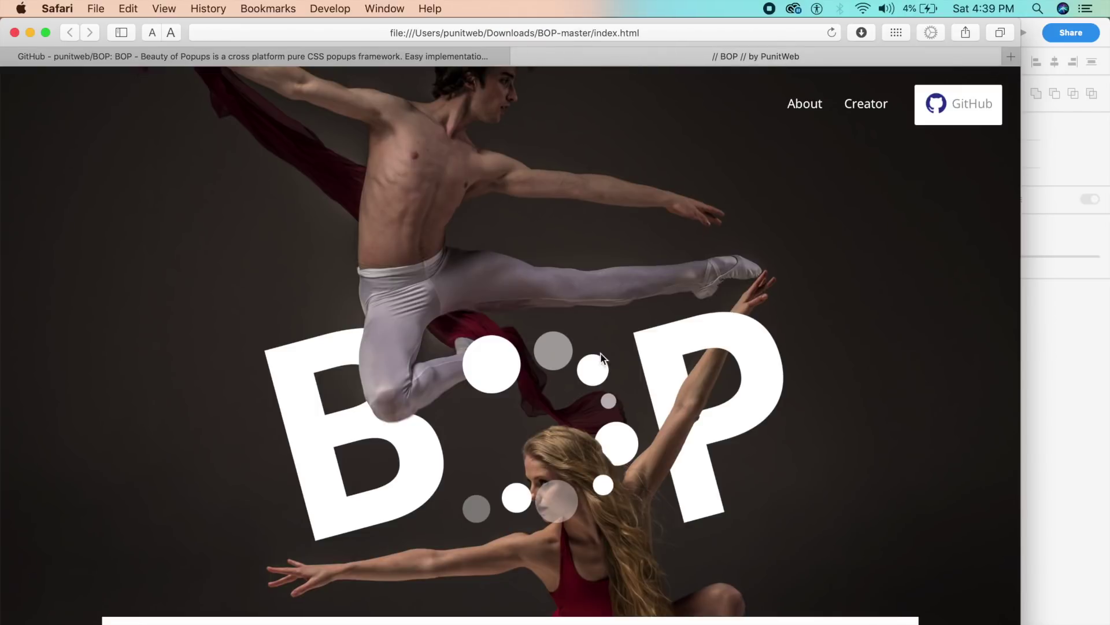
{"action": "left_click", "coordinate": [338, 59]}
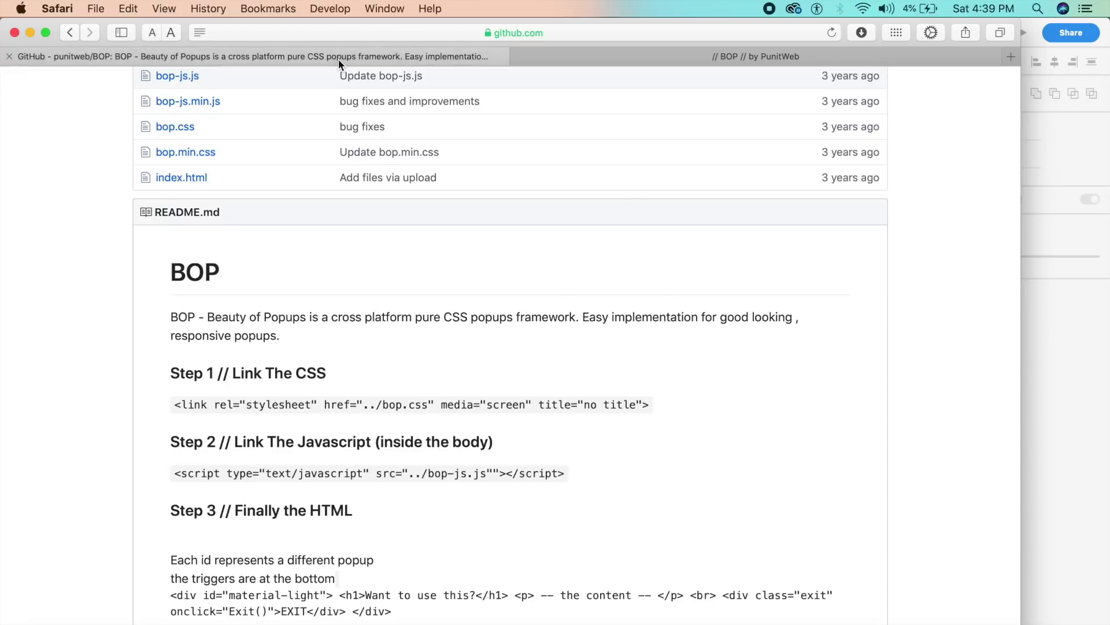
- Scroll the README to the Step 1–3 CSS, JavaScript and HTML setup and inspect the onclick code
{"action": "scroll", "coordinate": [380, 522], "scroll_direction": "down", "scroll_amount": 1}
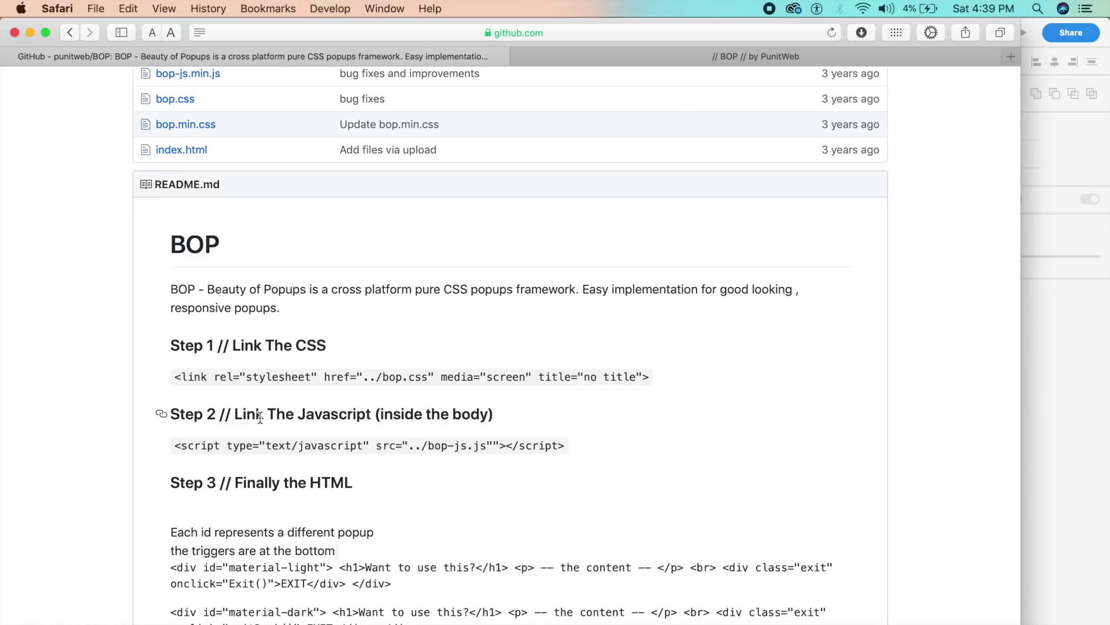
{"action": "scroll", "coordinate": [260, 417], "scroll_direction": "down", "scroll_amount": 8}
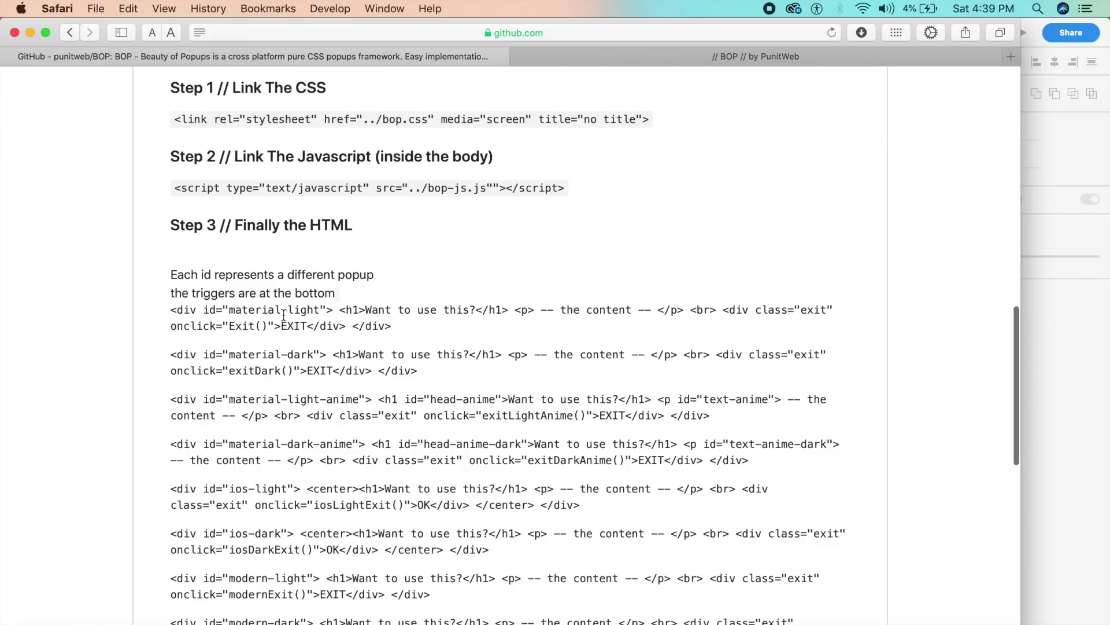
{"action": "scroll", "coordinate": [277, 360], "scroll_direction": "down", "scroll_amount": 6}
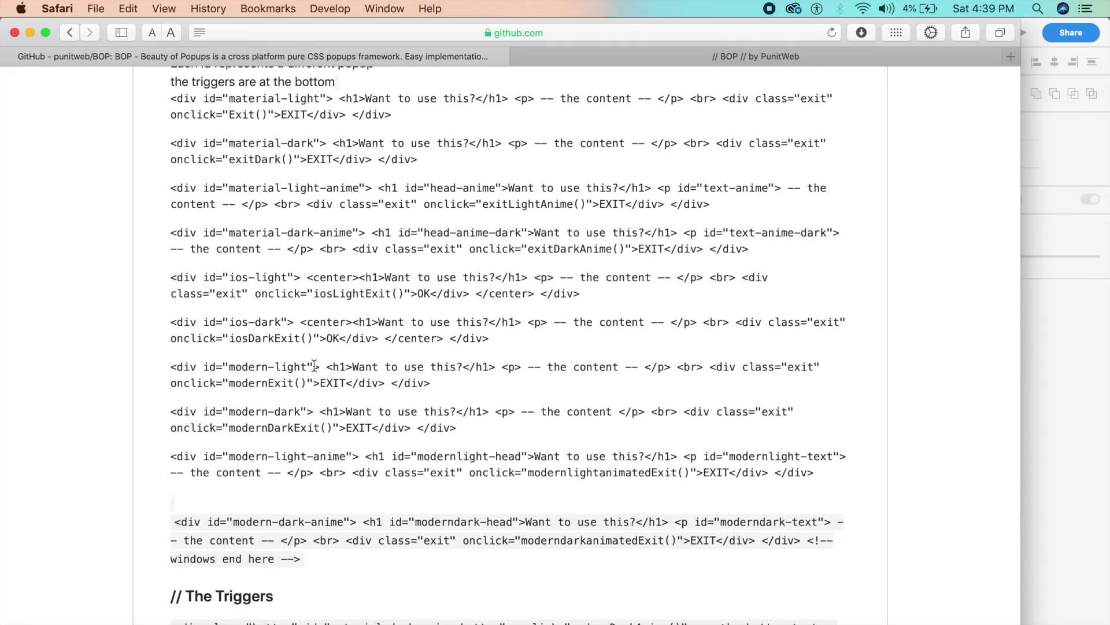
{"action": "scroll", "coordinate": [314, 365], "scroll_direction": "down", "scroll_amount": 6}
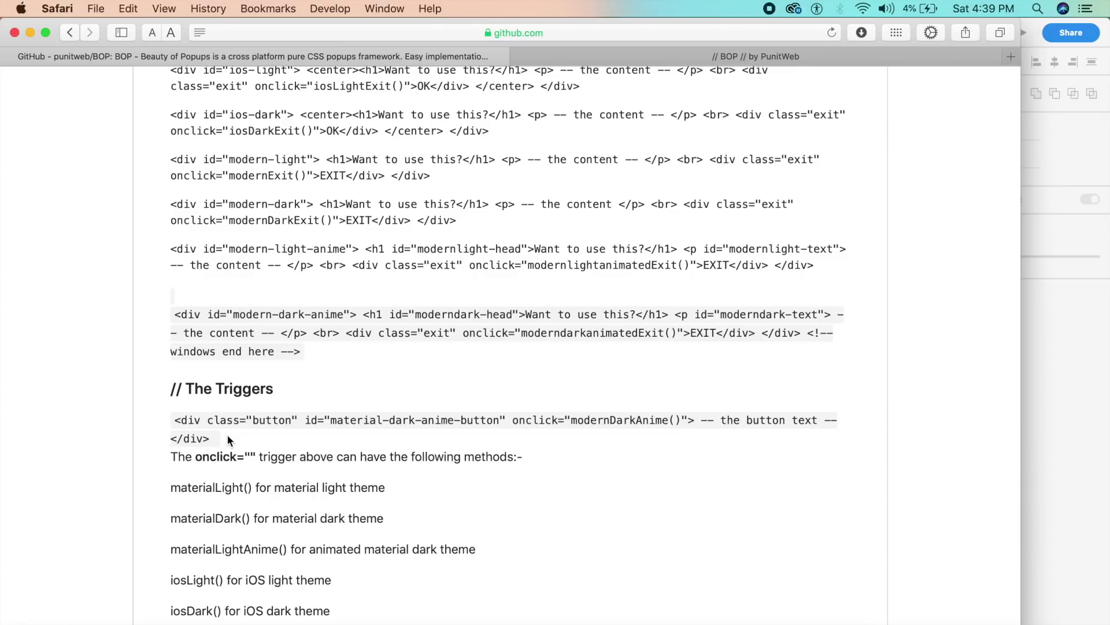
{"action": "scroll", "coordinate": [227, 439], "scroll_direction": "down", "scroll_amount": 5}
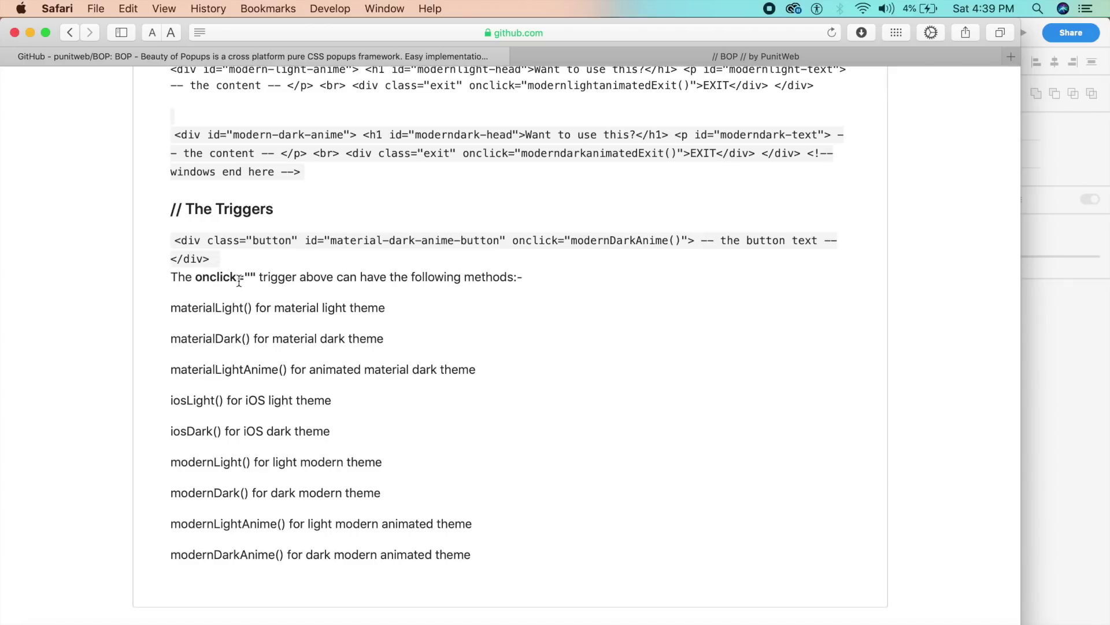
{"action": "left_click_drag", "start_coordinate": [518, 240], "coordinate": [643, 240]}
{"action": "left_click", "coordinate": [612, 285]}
{"action": "scroll", "coordinate": [612, 287], "scroll_direction": "up", "scroll_amount": 15}
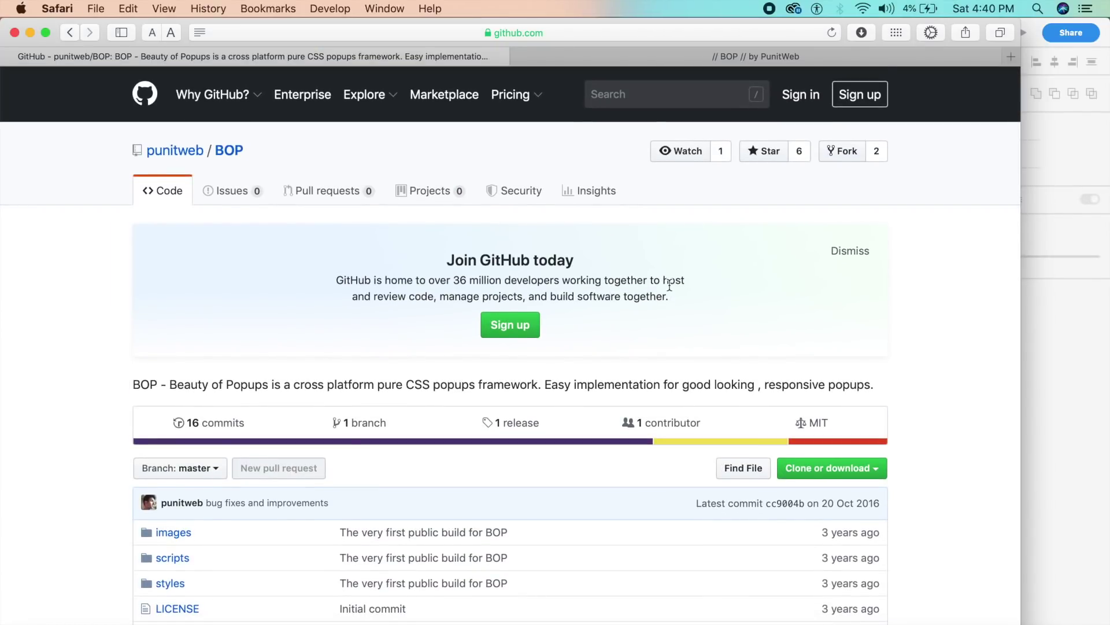
{"action": "scroll", "coordinate": [669, 286], "scroll_direction": "down", "scroll_amount": 15}
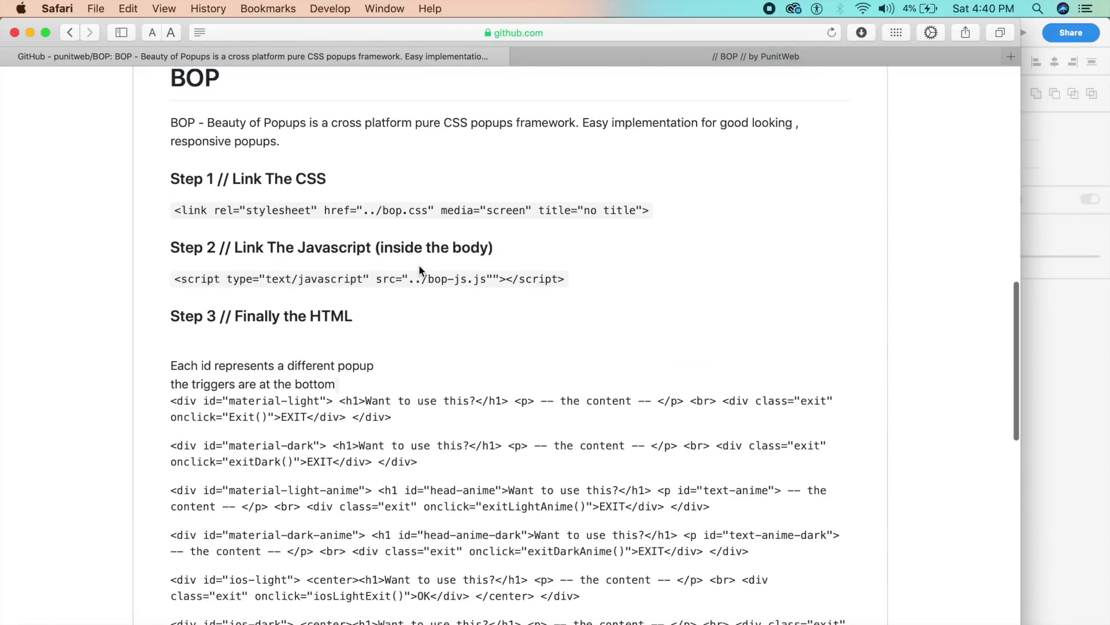
{"action": "scroll", "coordinate": [419, 267], "scroll_direction": "up", "scroll_amount": 15}
{"action": "left_click", "coordinate": [678, 58]}
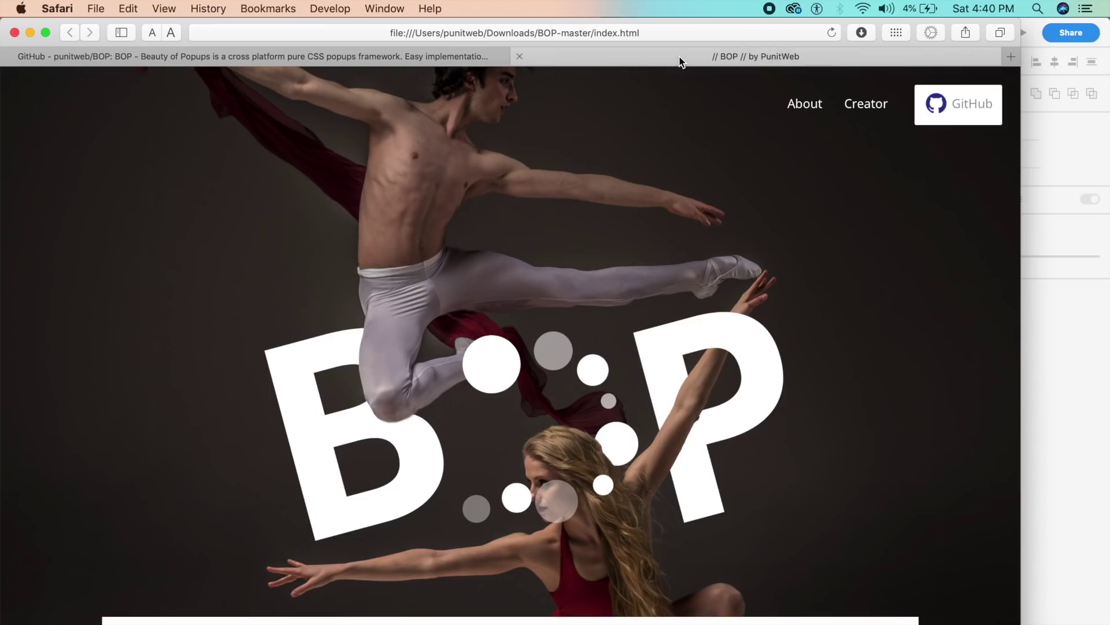
{"action": "left_click", "coordinate": [304, 58]}
{"action": "scroll", "coordinate": [376, 289], "scroll_direction": "down", "scroll_amount": 10}
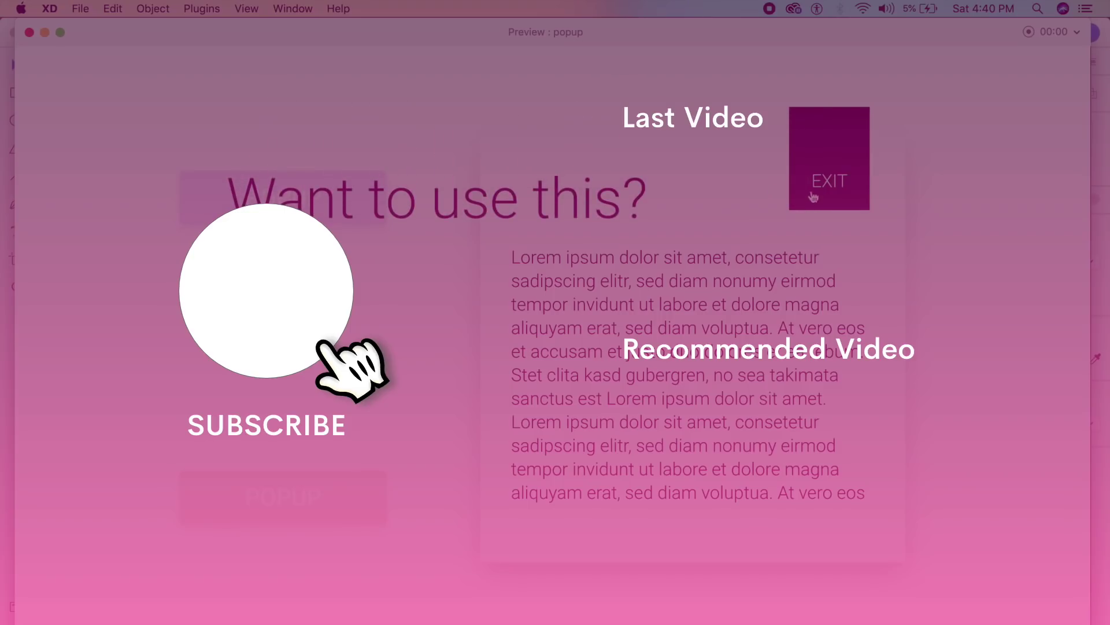
- Click EXIT on the 'Want to use this?' card in the preview
{"action": "left_click", "coordinate": [818, 192]}
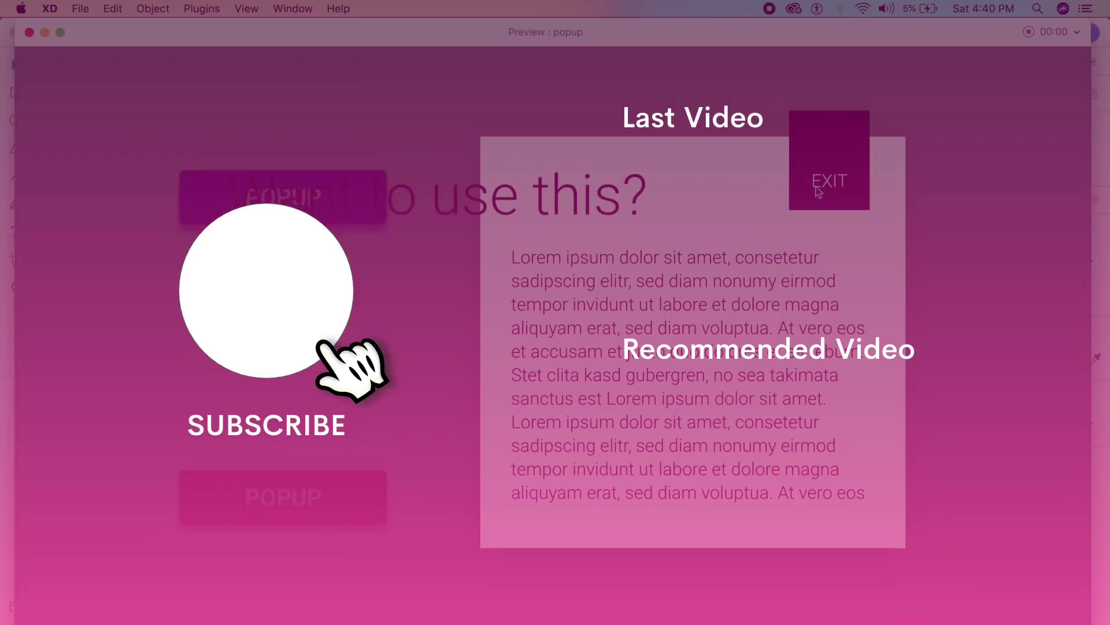